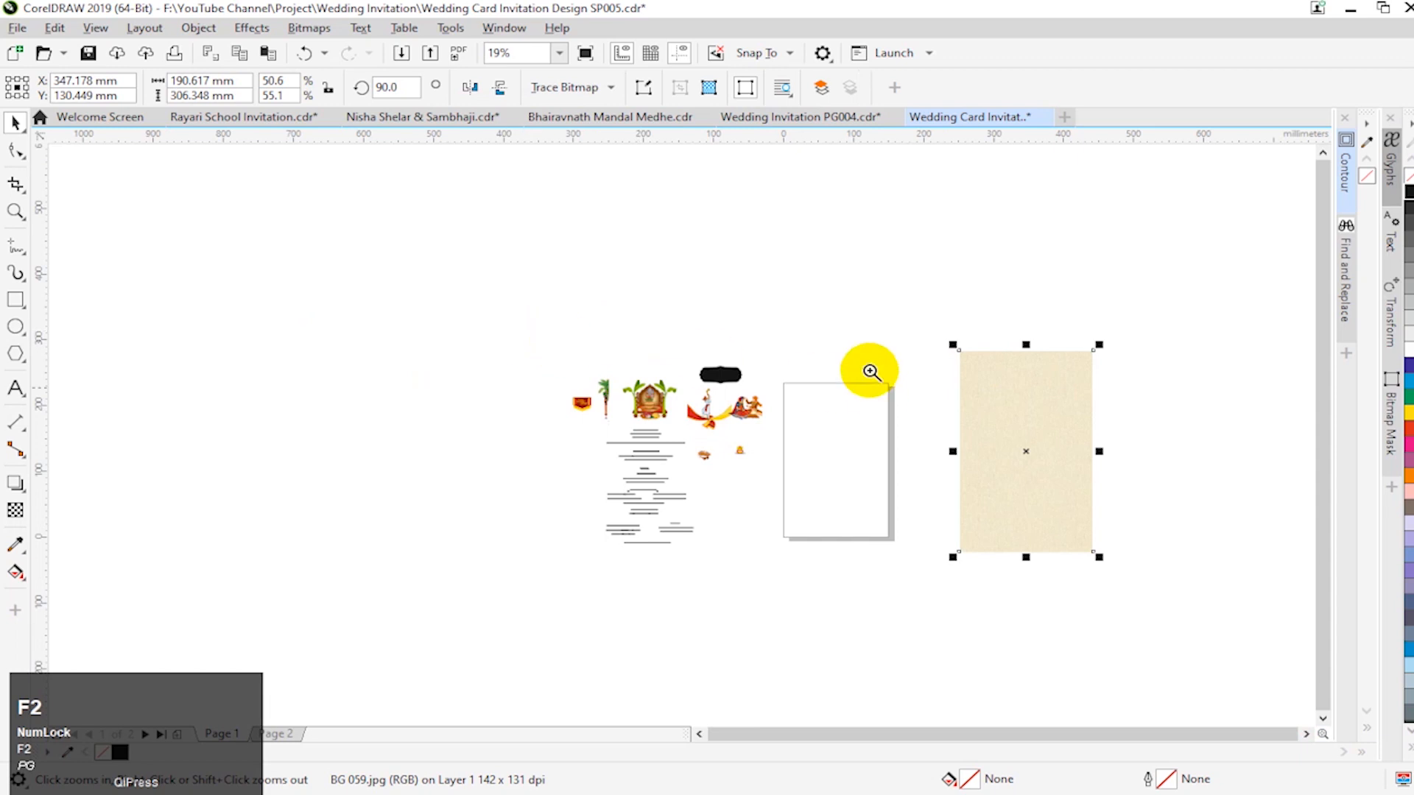
# Step: Add a rectangle that exactly matches the 150 by 235 mm page frame
pyautogui.moveTo(555, 302); pyautogui.dragTo(1104, 584)
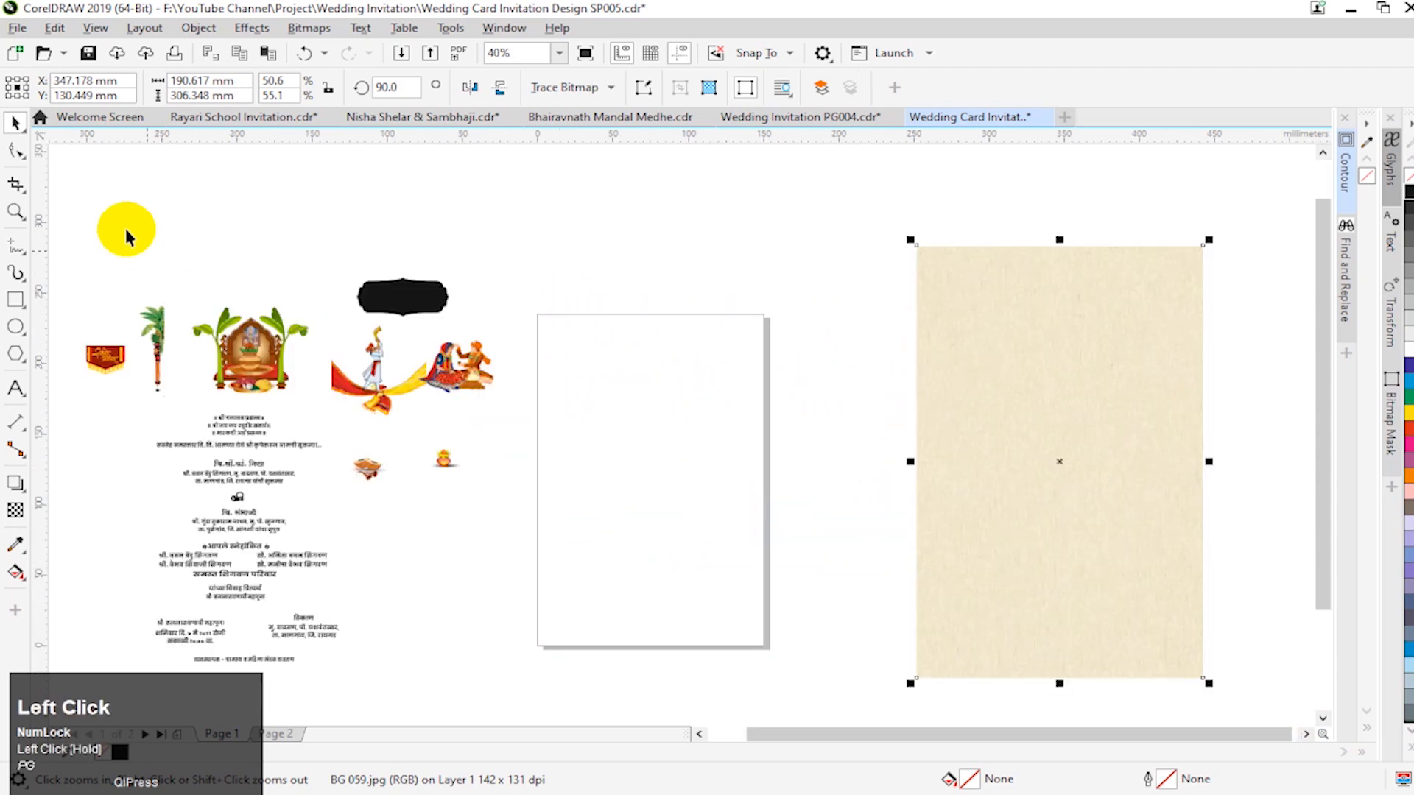
pyautogui.click(180, 189)
pyautogui.click(567, 323)
pyautogui.click(221, 77)
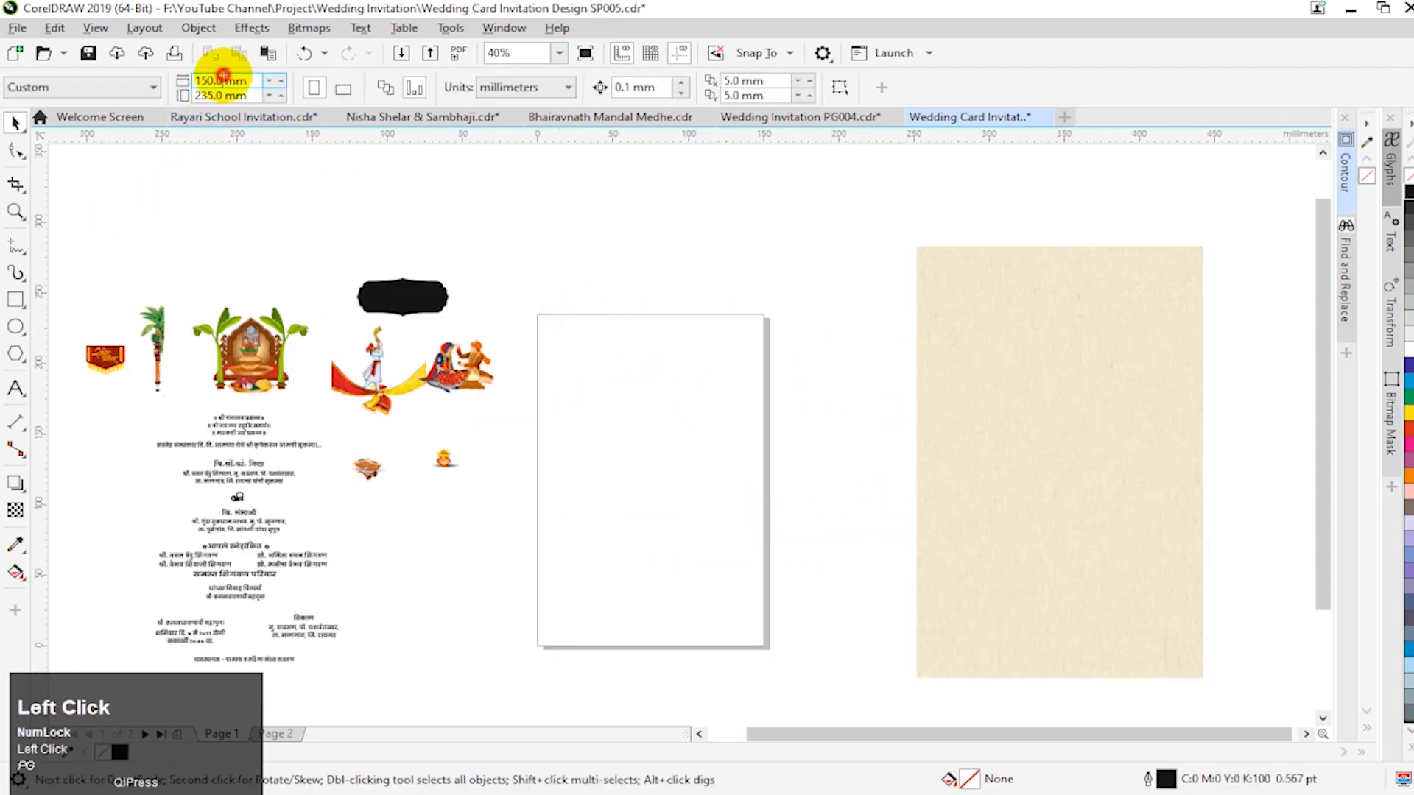
pyautogui.doubleClick(15, 301)
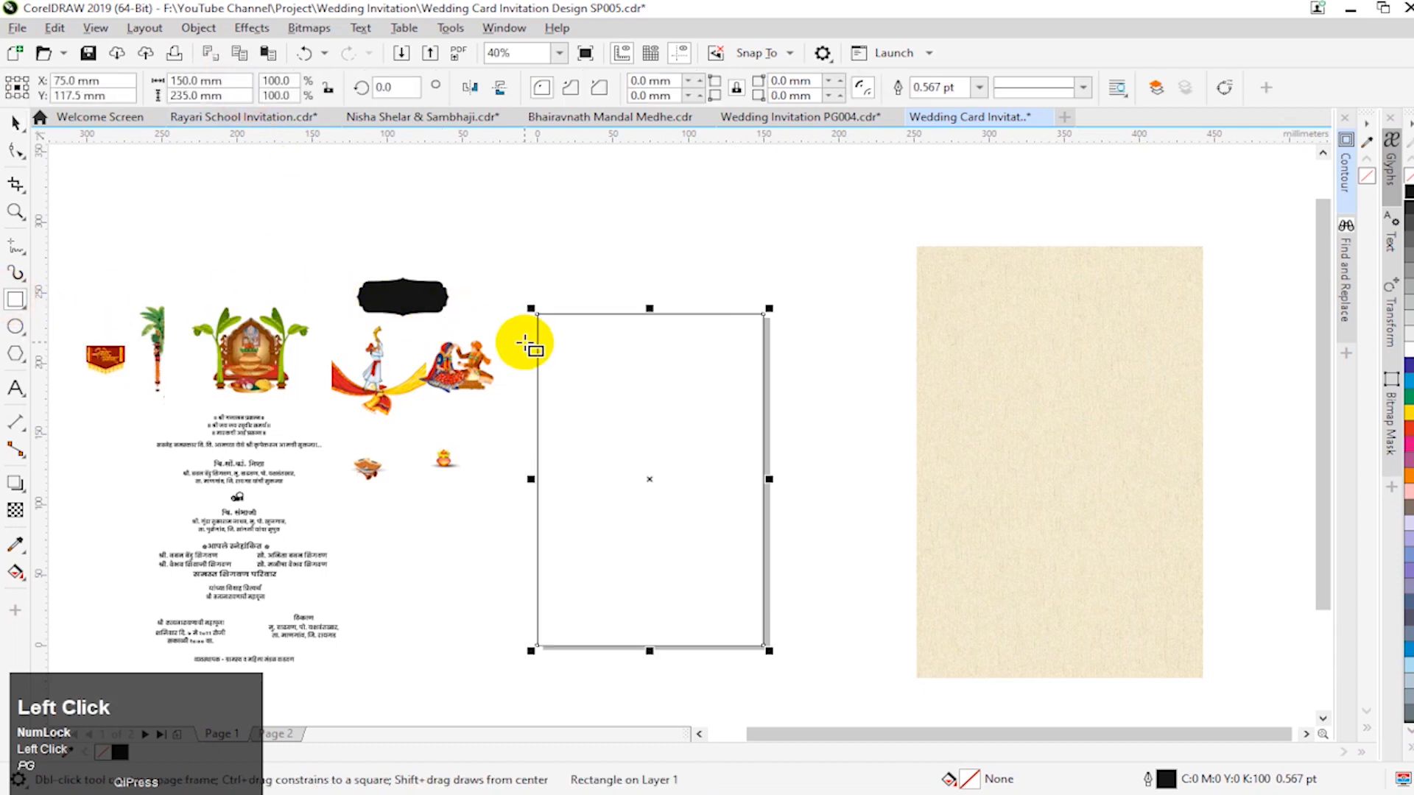
pyautogui.press('space')
pyautogui.click(647, 290)
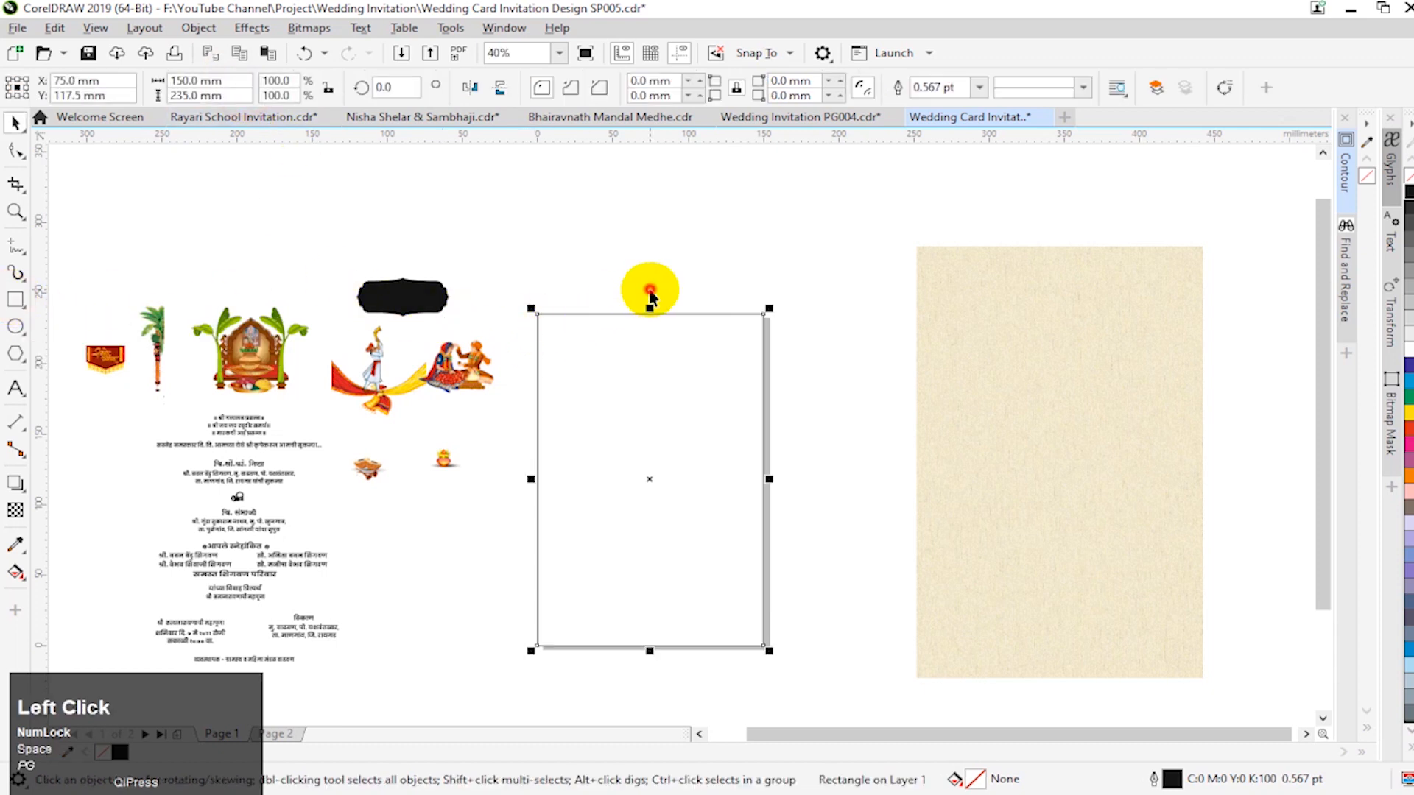
# Step: Resize the cream paper texture image to 135 by 235 mm and centre it on the page
pyautogui.click(992, 309)
pyautogui.doubleClick(200, 81)
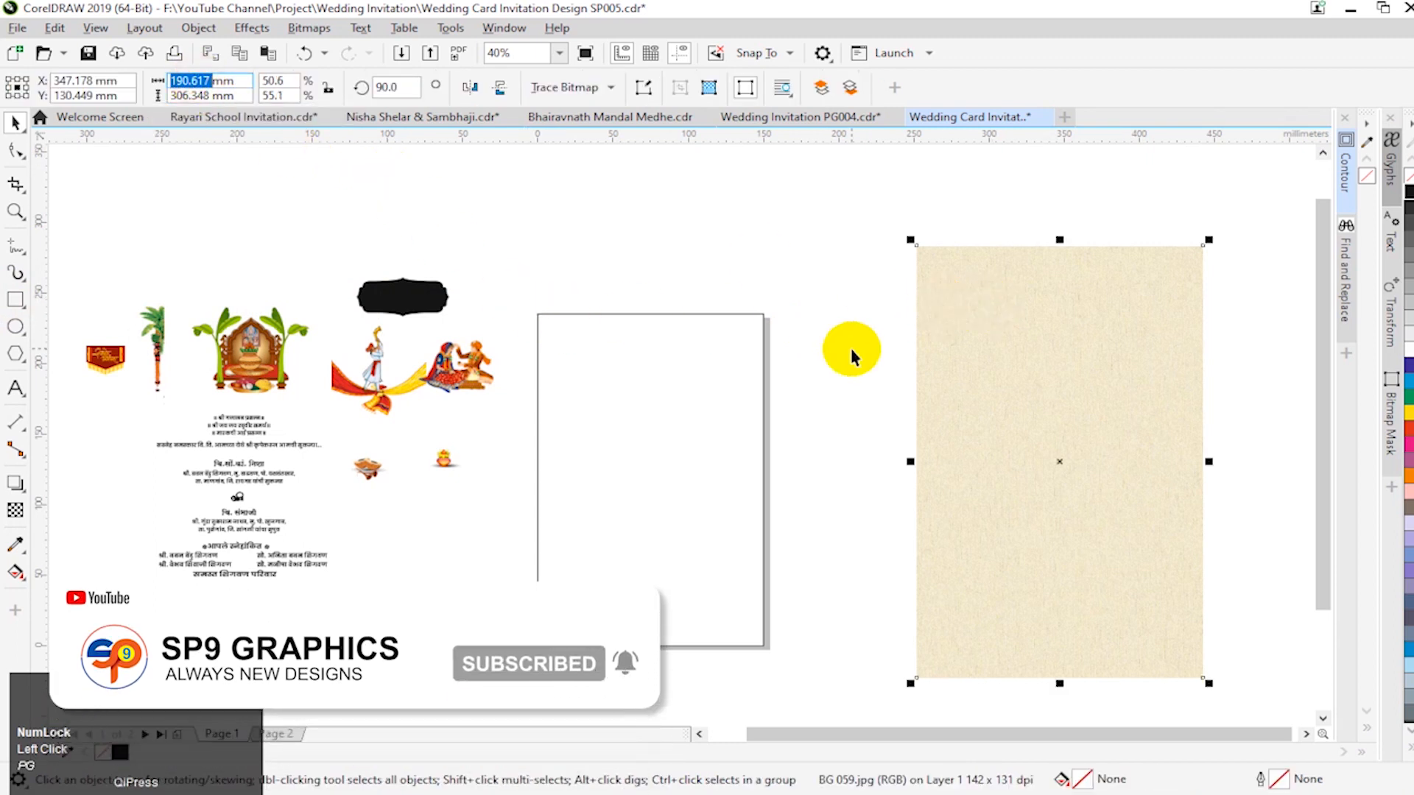
pyautogui.write('135')
pyautogui.press('Tab')
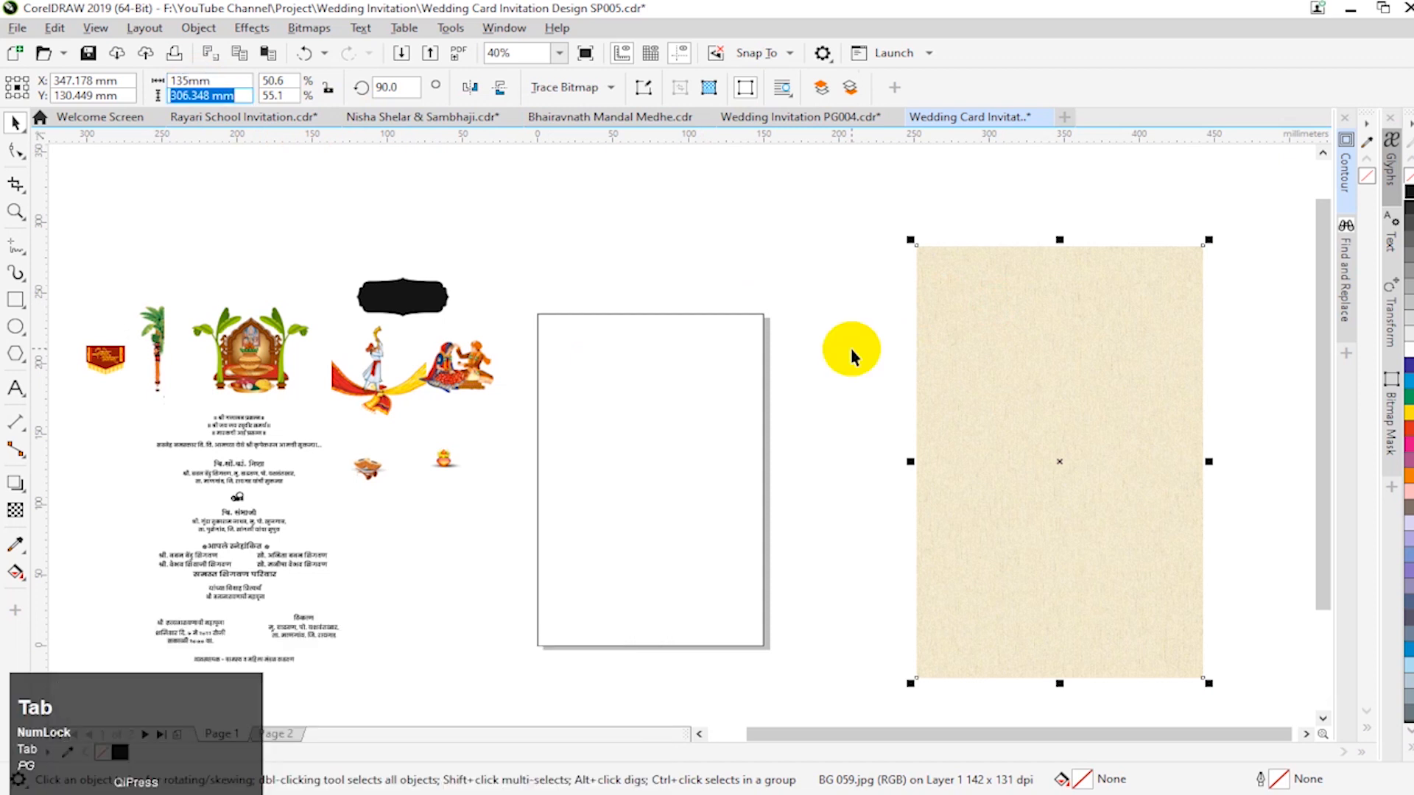
pyautogui.write('23')
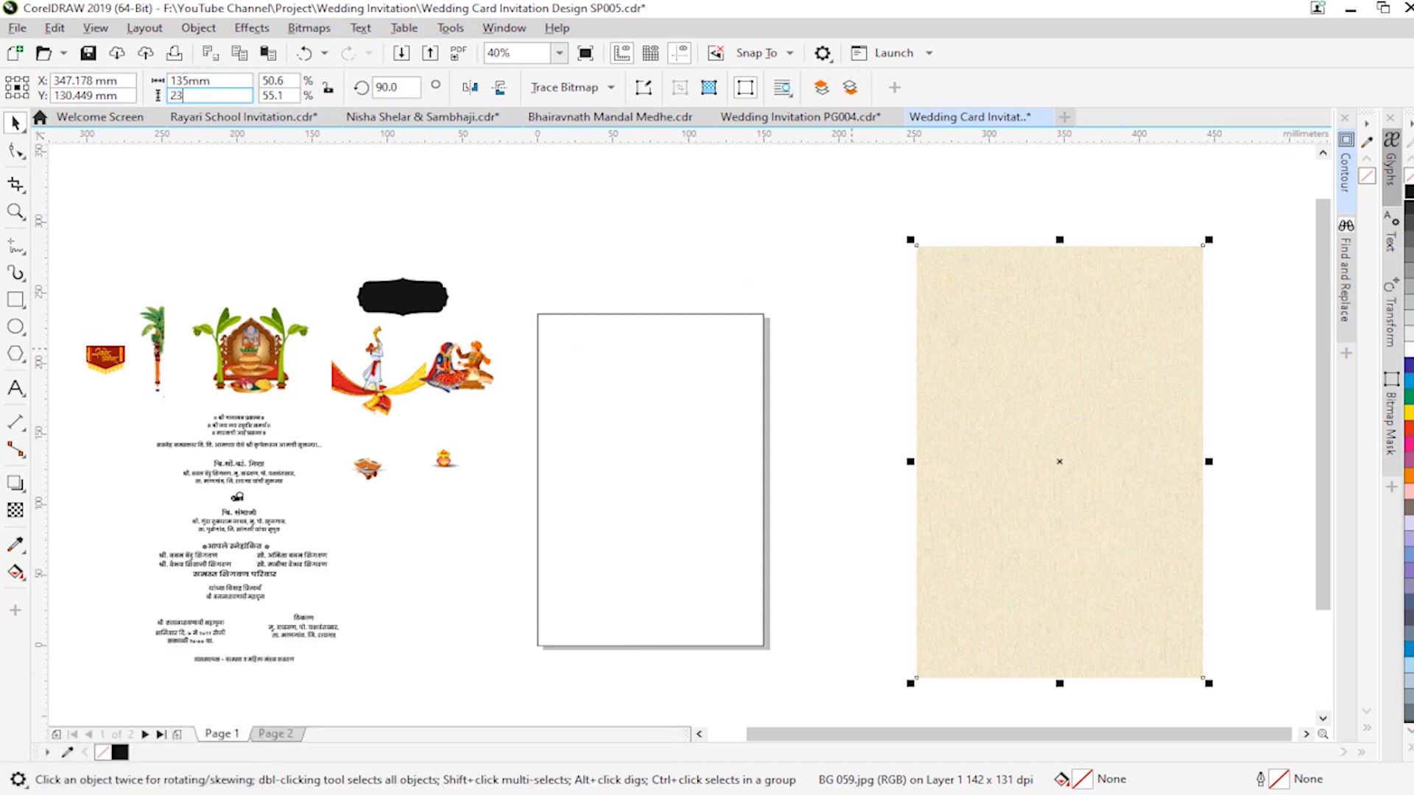
pyautogui.write('5')
pyautogui.press('Return')
pyautogui.press('p')
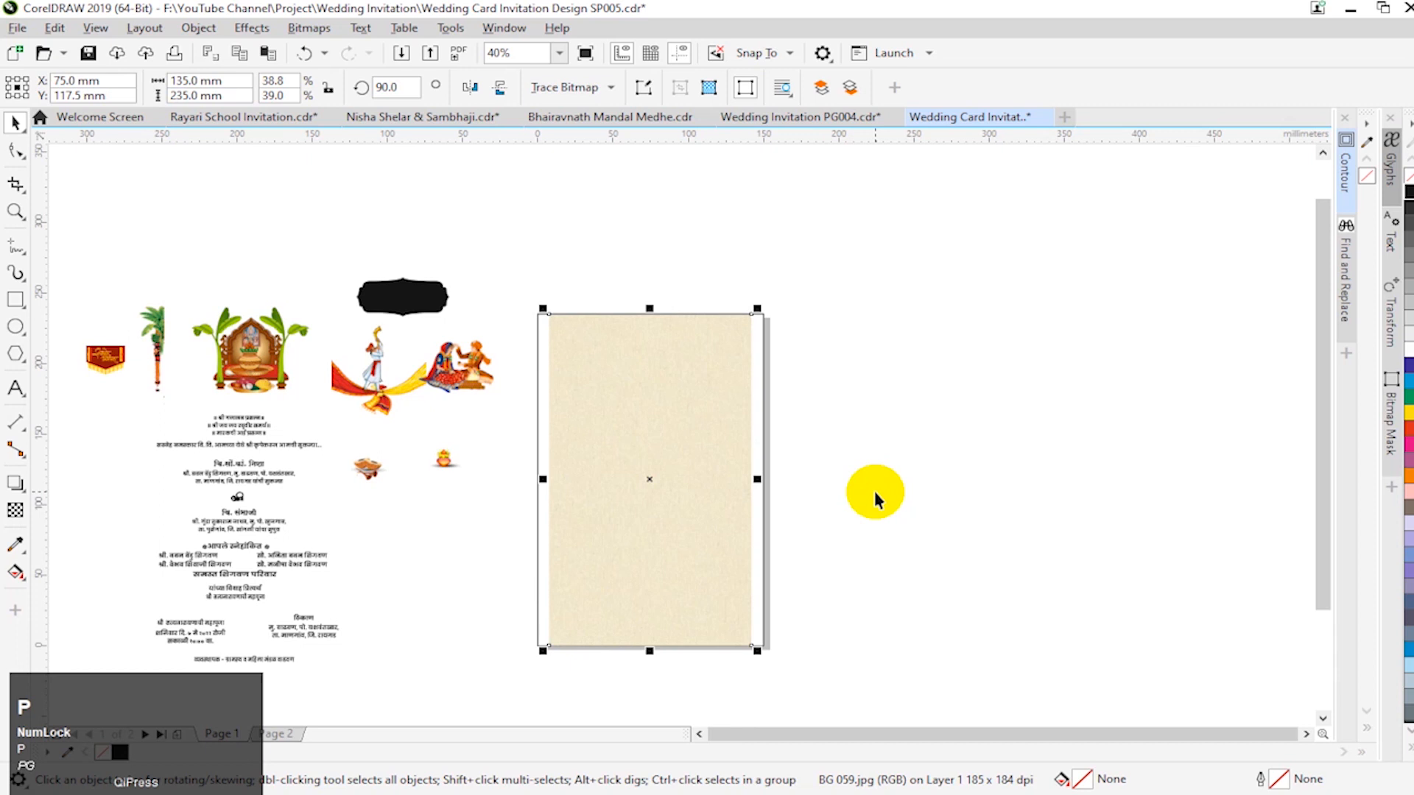
# Step: Set the background image's width to 150 mm so it spans the full page
pyautogui.click(706, 500)
pyautogui.click(190, 79)
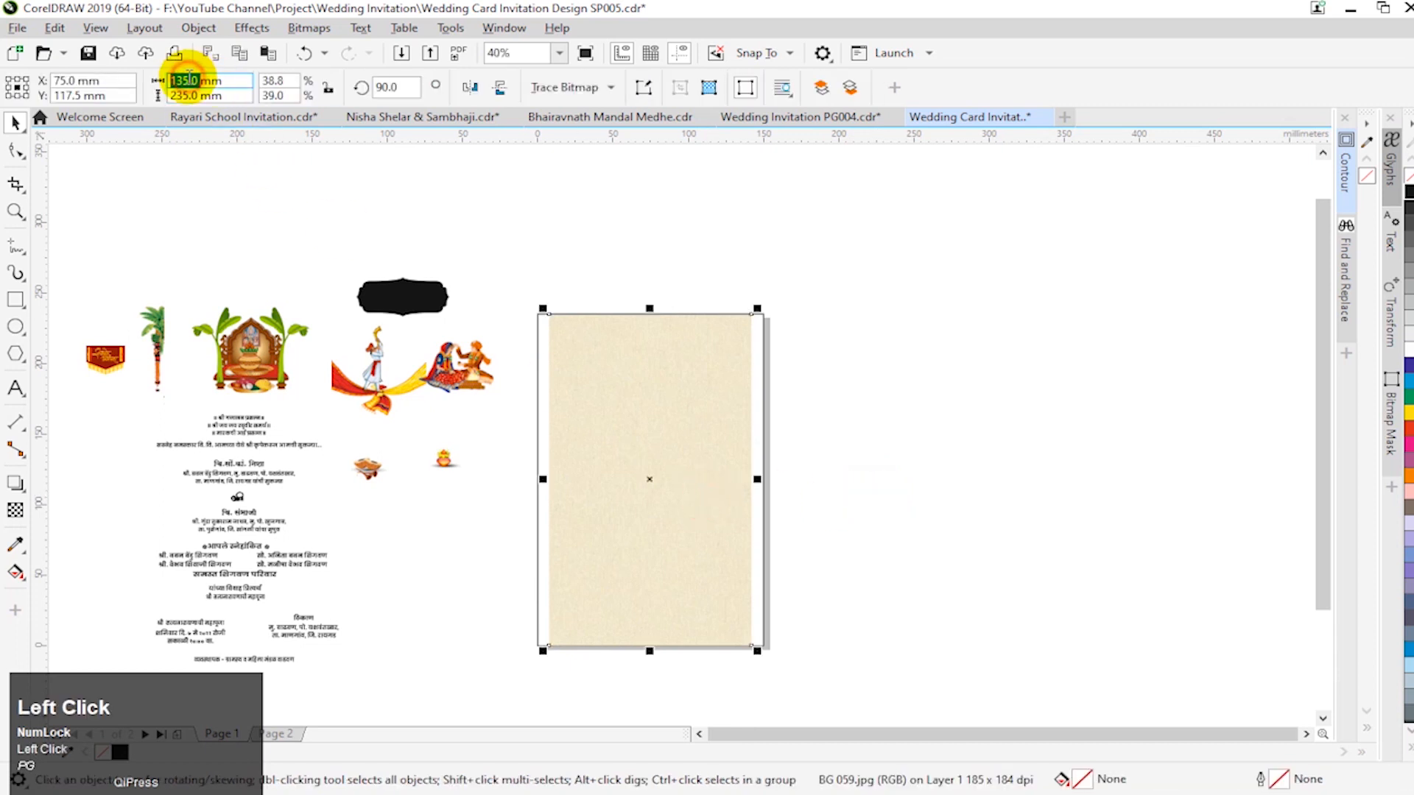
pyautogui.write('150')
pyautogui.press('Return')
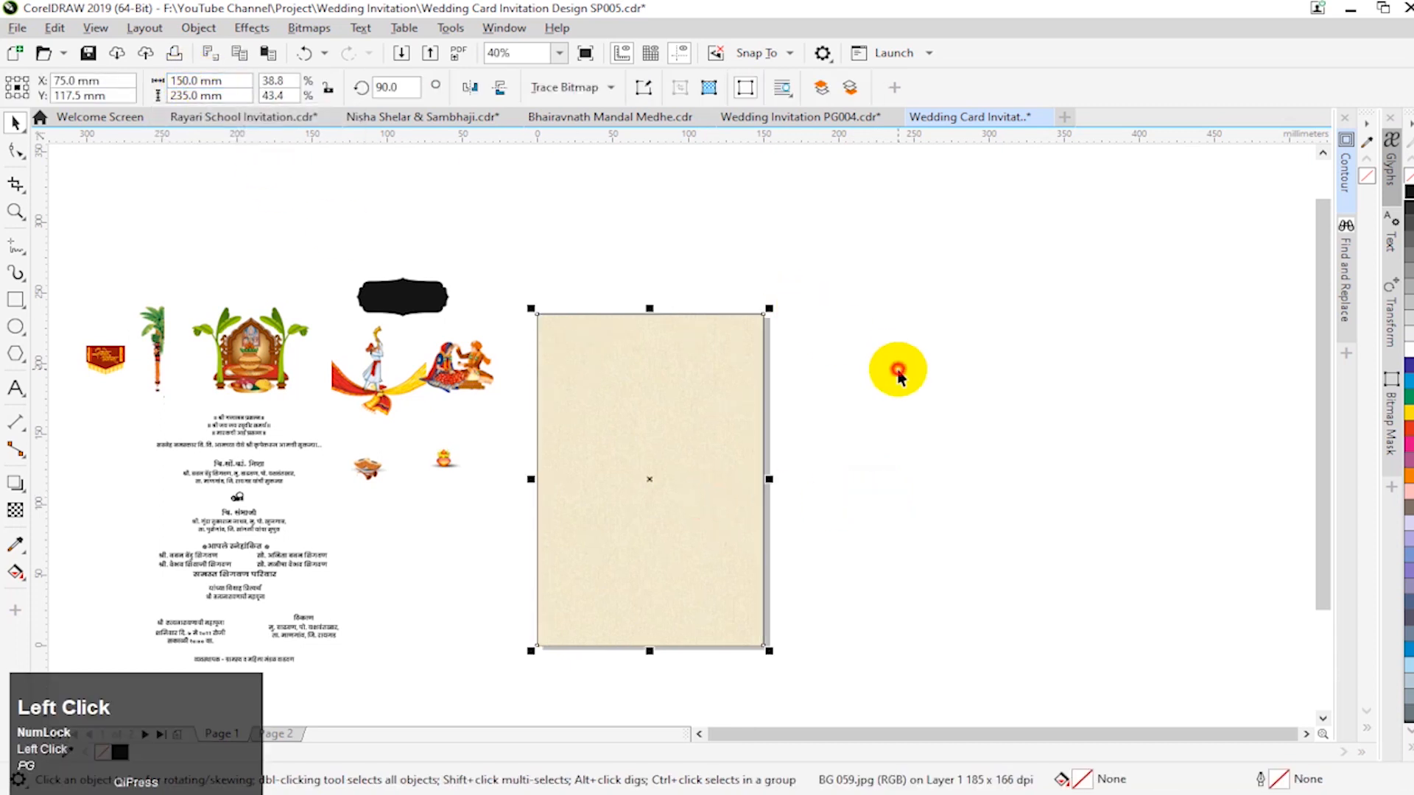
pyautogui.click(899, 368)
pyautogui.click(971, 426)
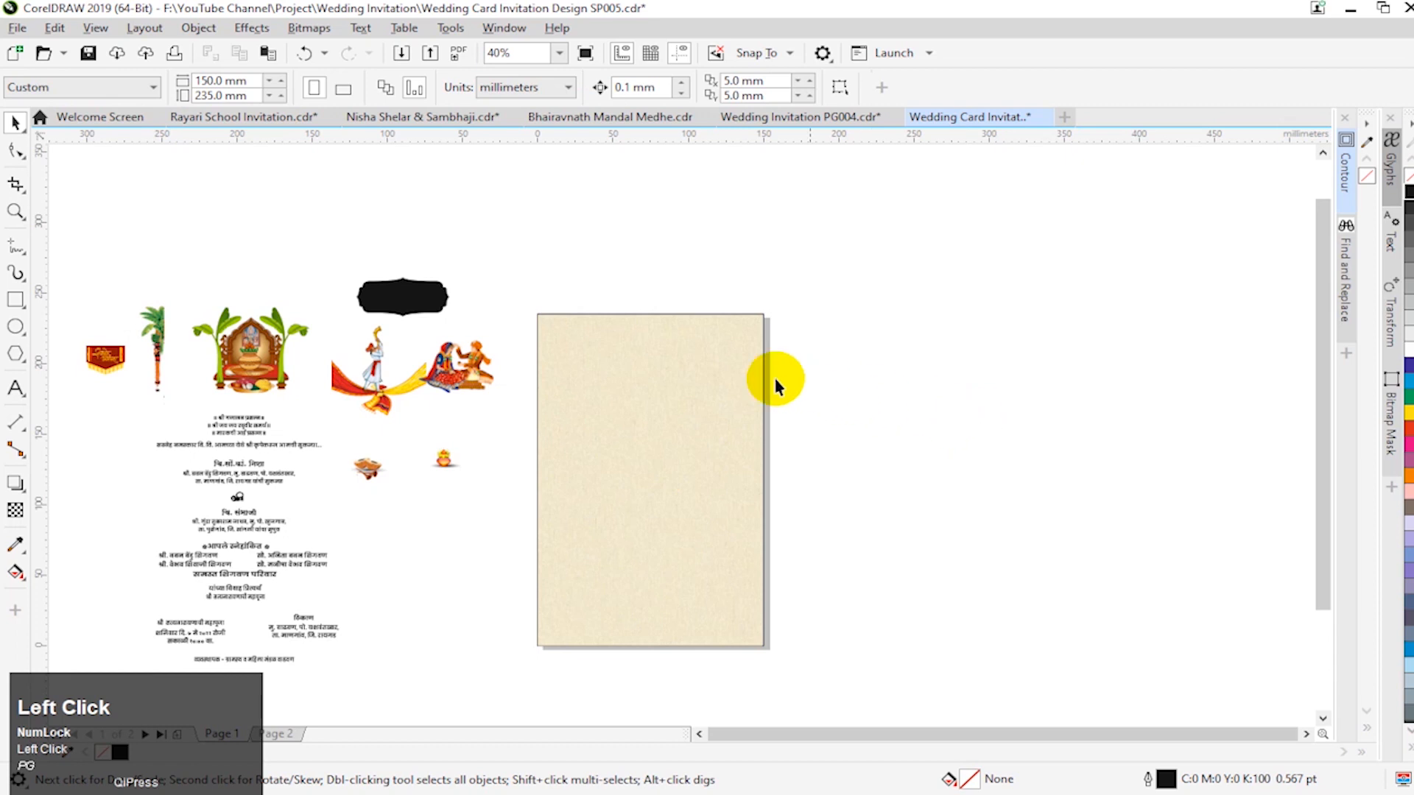
pyautogui.click(730, 317)
pyautogui.press('Delete')
pyautogui.click(661, 339)
pyautogui.hotkey('ctrl', 'z')
pyautogui.press('F2')
pyautogui.moveTo(505, 284); pyautogui.dragTo(826, 404)
pyautogui.click(554, 304)
pyautogui.moveTo(555, 326); pyautogui.dragTo(875, 285)
pyautogui.hotkey('ctrl', 'z')
# Step: Delete the outlined rectangle that frames the background image
pyautogui.click(667, 319)
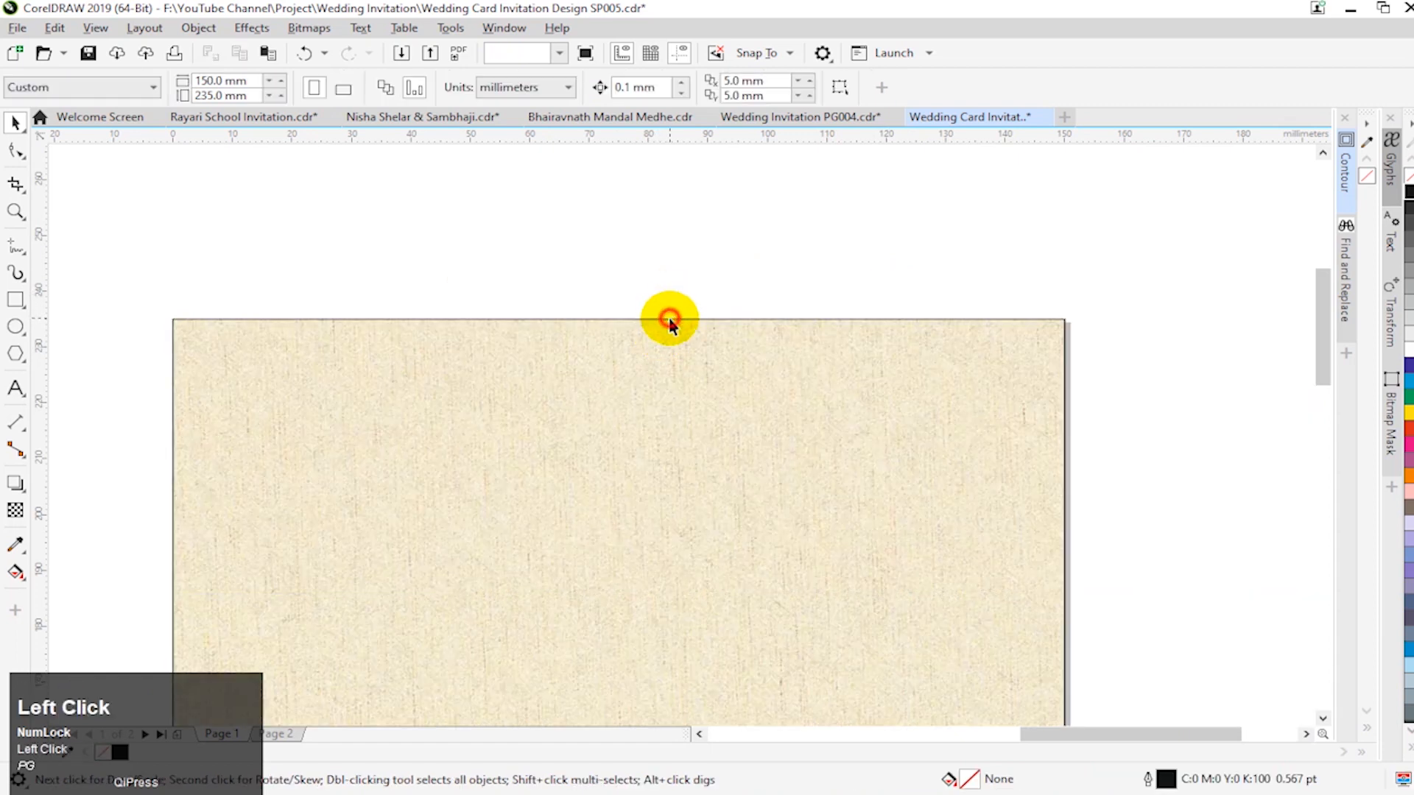
pyautogui.click(667, 317)
pyautogui.press('Delete')
pyautogui.click(726, 341)
pyautogui.press('F4')
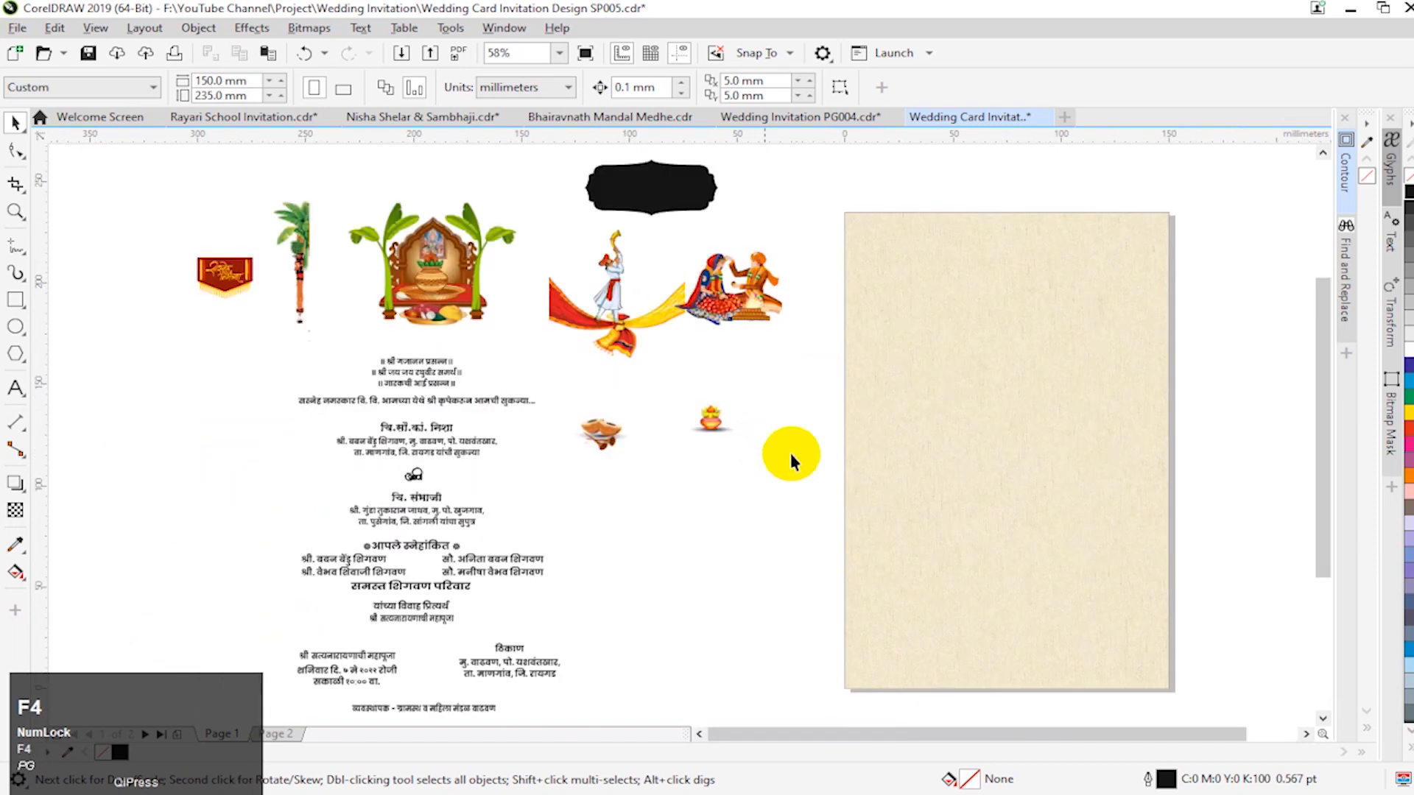
# Step: Move the decorated banana tree image onto the upper right part of the page
pyautogui.click(1093, 477)
pyautogui.press('F3')
pyautogui.press('F2')
pyautogui.moveTo(338, 179); pyautogui.dragTo(1104, 574)
pyautogui.click(1091, 379)
pyautogui.moveTo(265, 298); pyautogui.dragTo(902, 324)
pyautogui.press('F2')
pyautogui.moveTo(662, 228); pyautogui.dragTo(1056, 446)
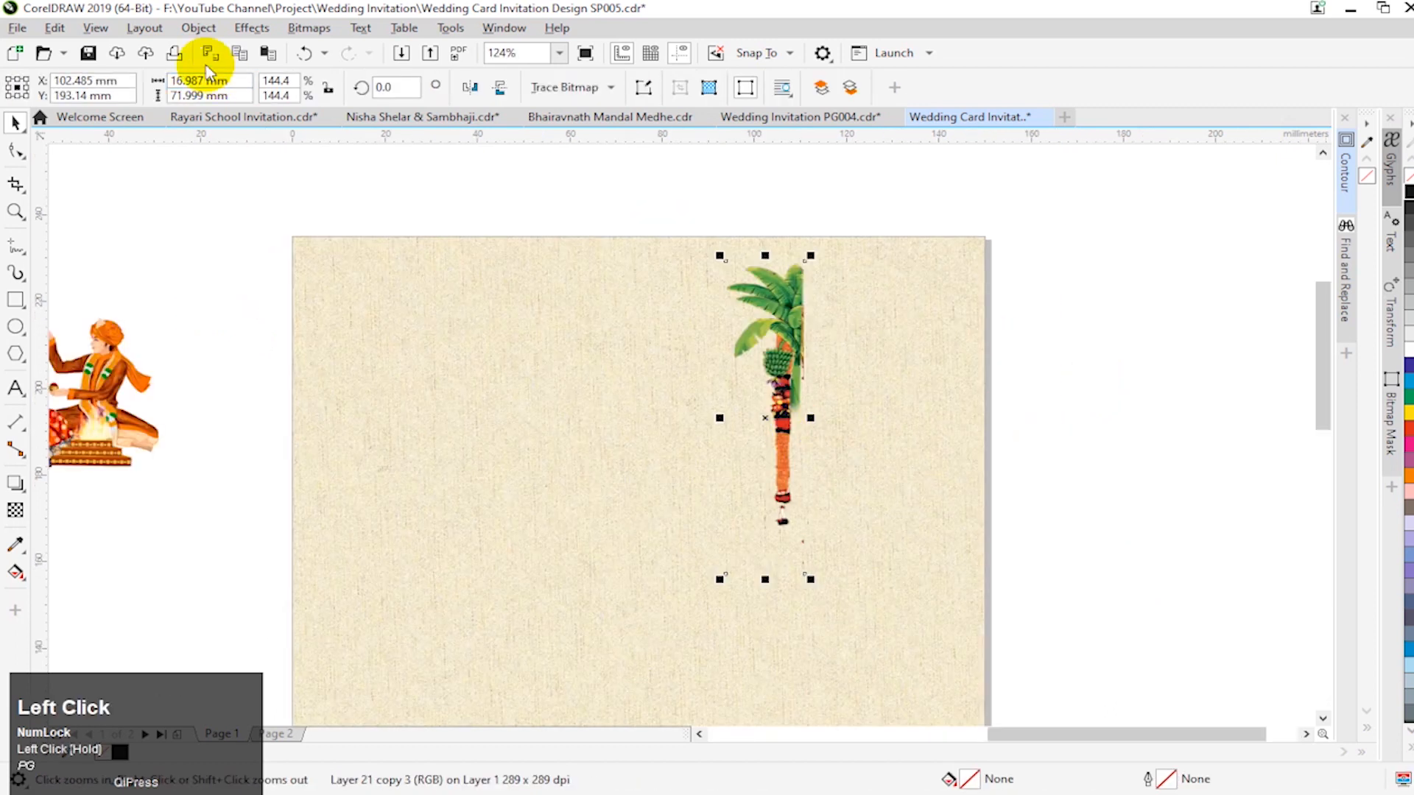
# Step: Duplicate the banana tree, placing one at the page's right edge and a horizontally mirrored one at the left edge
pyautogui.click(234, 56)
pyautogui.click(269, 54)
pyautogui.moveTo(786, 325); pyautogui.dragTo(960, 301)
pyautogui.moveTo(792, 344); pyautogui.dragTo(964, 346)
pyautogui.moveTo(784, 343); pyautogui.dragTo(360, 343)
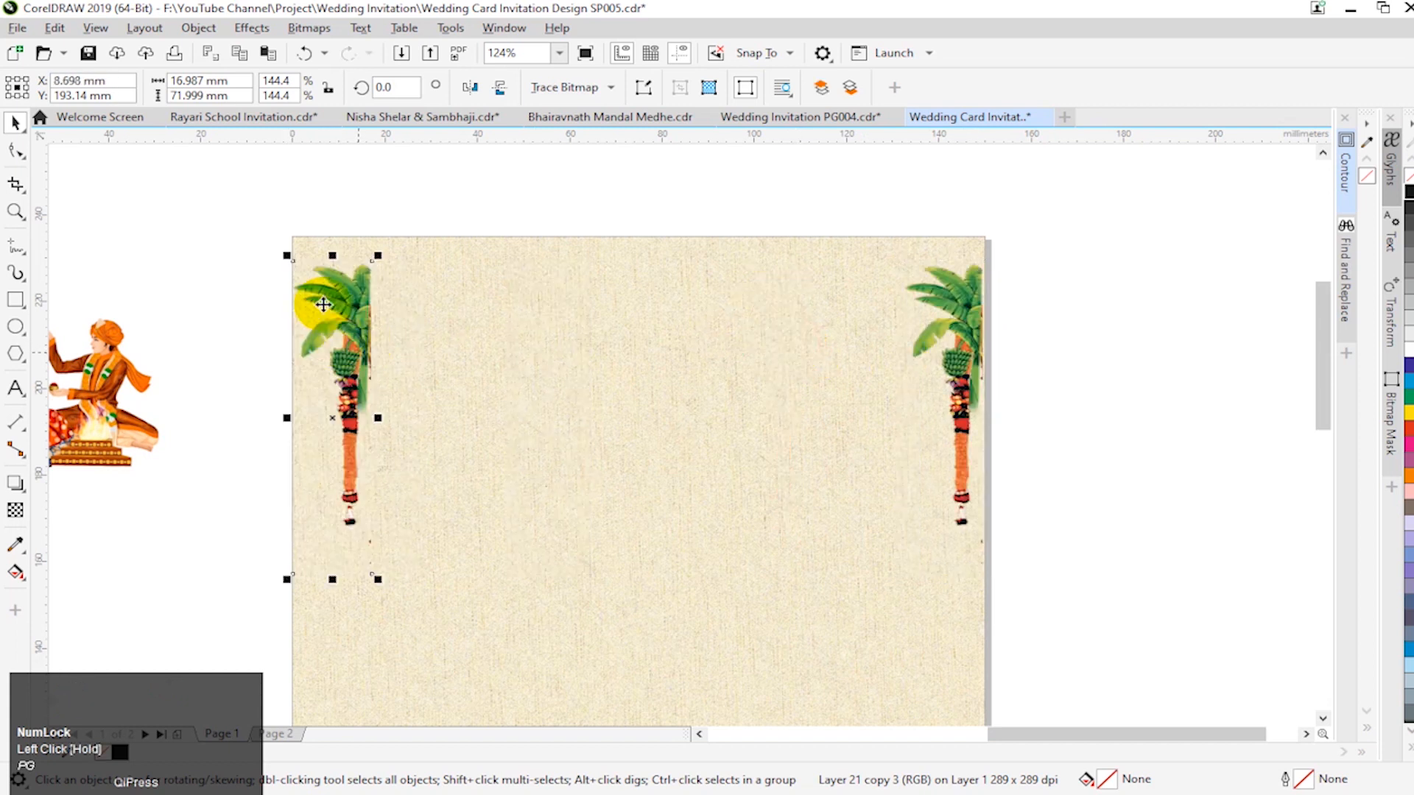
pyautogui.click(475, 88)
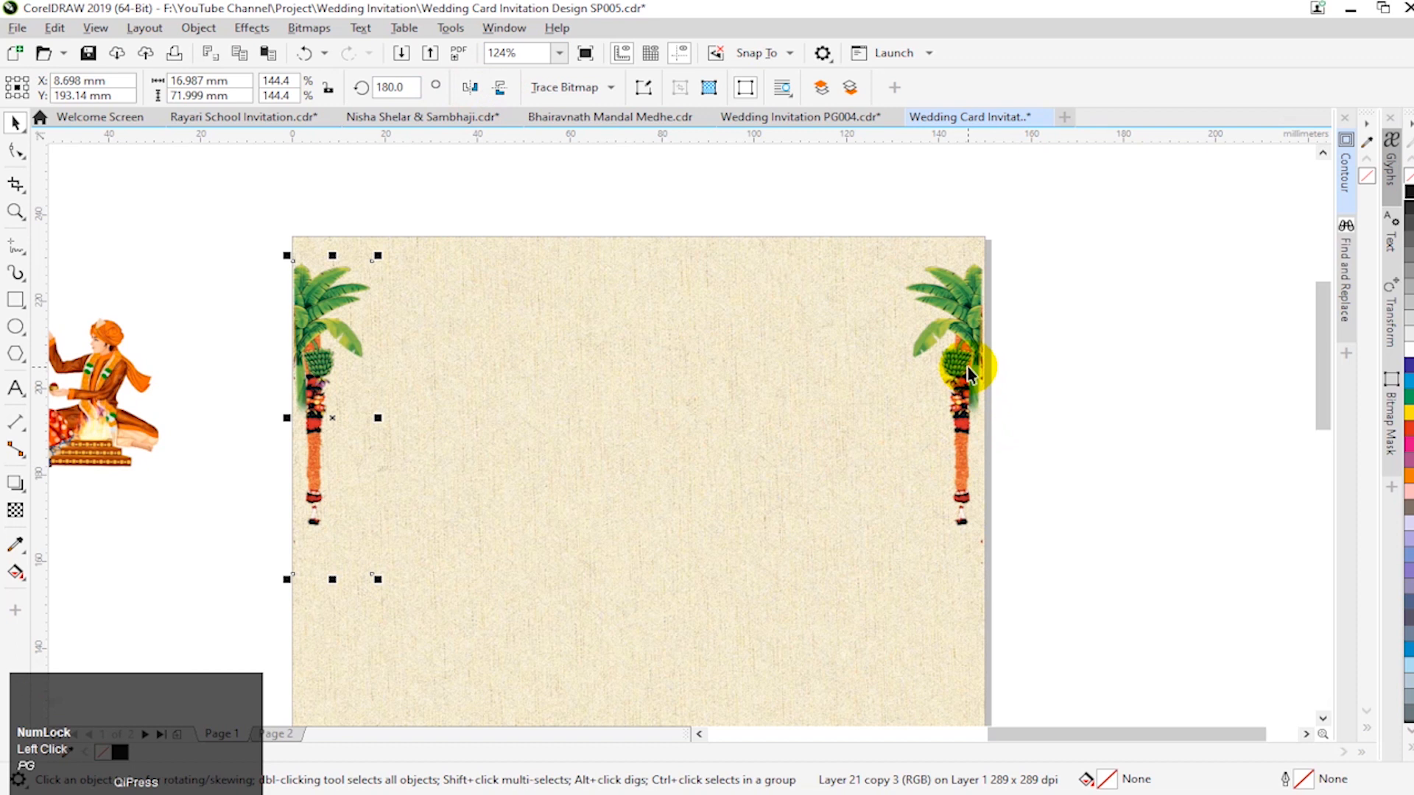
# Step: Align the right tree to the background's right edge and the left tree to its left edge
pyautogui.keyDown('shift'); pyautogui.click(753, 255); pyautogui.keyUp('shift')
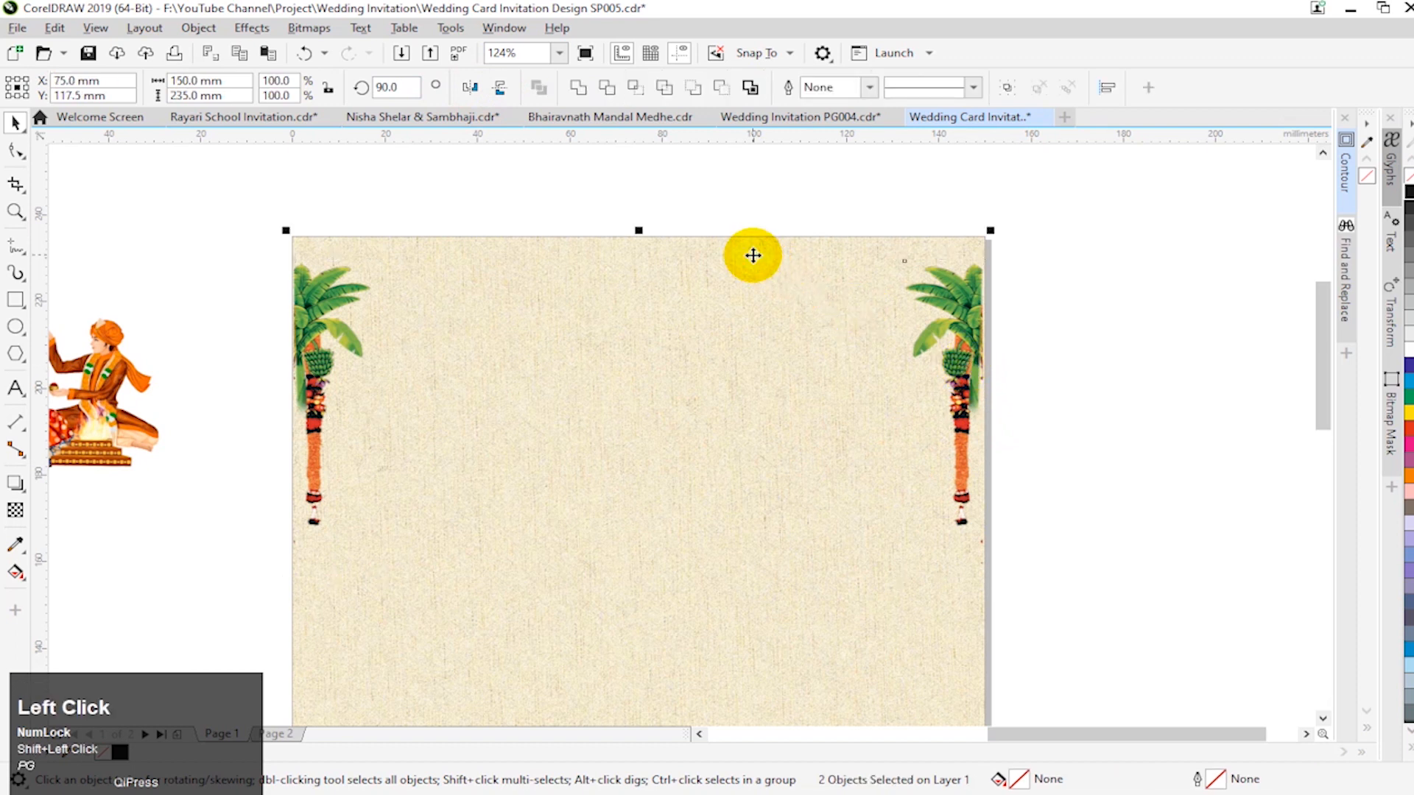
pyautogui.press('r')
pyautogui.click(314, 376)
pyautogui.keyDown('shift'); pyautogui.click(434, 325); pyautogui.keyUp('shift')
# Step: Move both banana trees up together to a vertical position of about 196.8 mm
pyautogui.click(343, 324)
pyautogui.keyDown('shift'); pyautogui.click(972, 340); pyautogui.keyUp('shift')
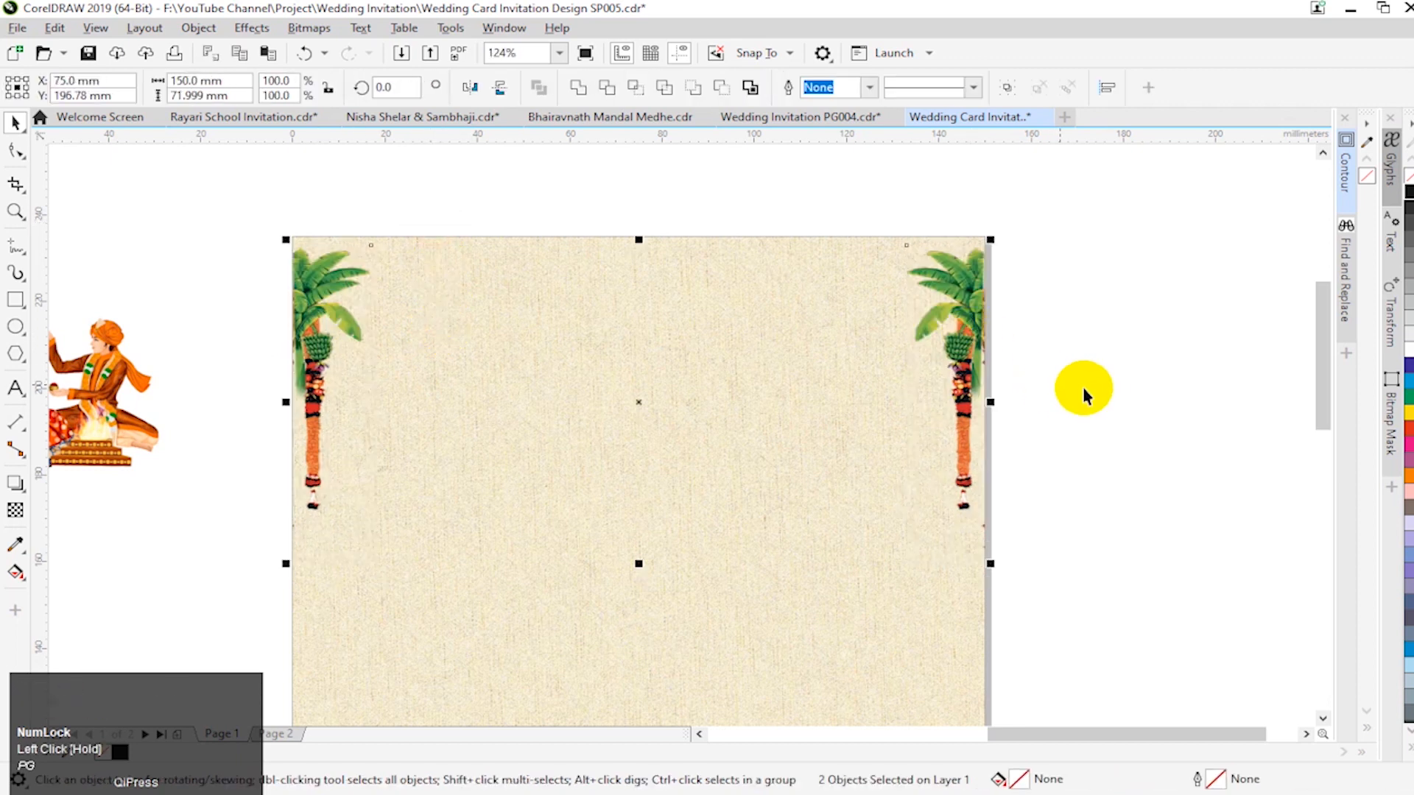
pyautogui.click(1092, 388)
# Step: Group the red invitation banner's objects and move the group onto the page top beside the left tree
pyautogui.press('F4')
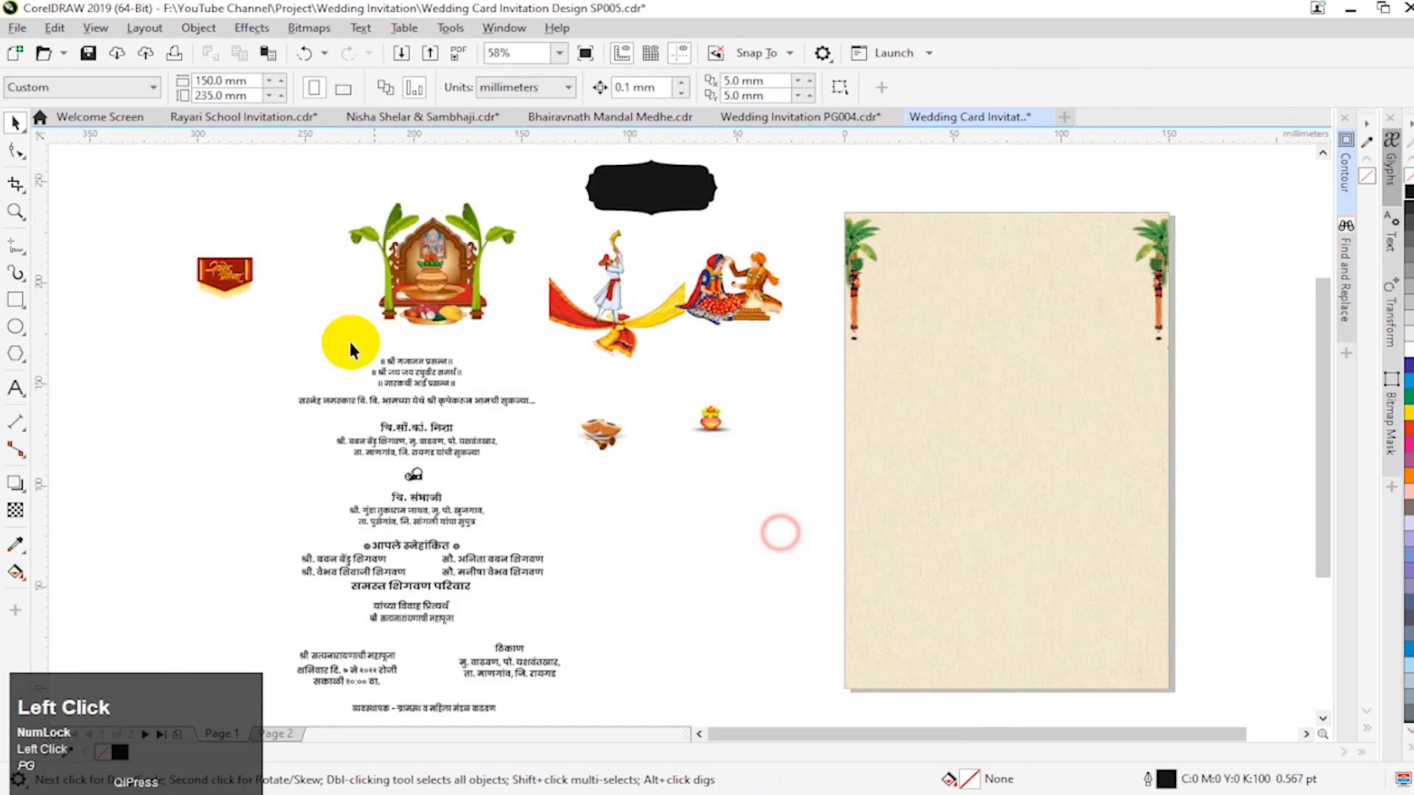
pyautogui.moveTo(161, 234); pyautogui.dragTo(306, 342)
pyautogui.hotkey('ctrl', 'g')
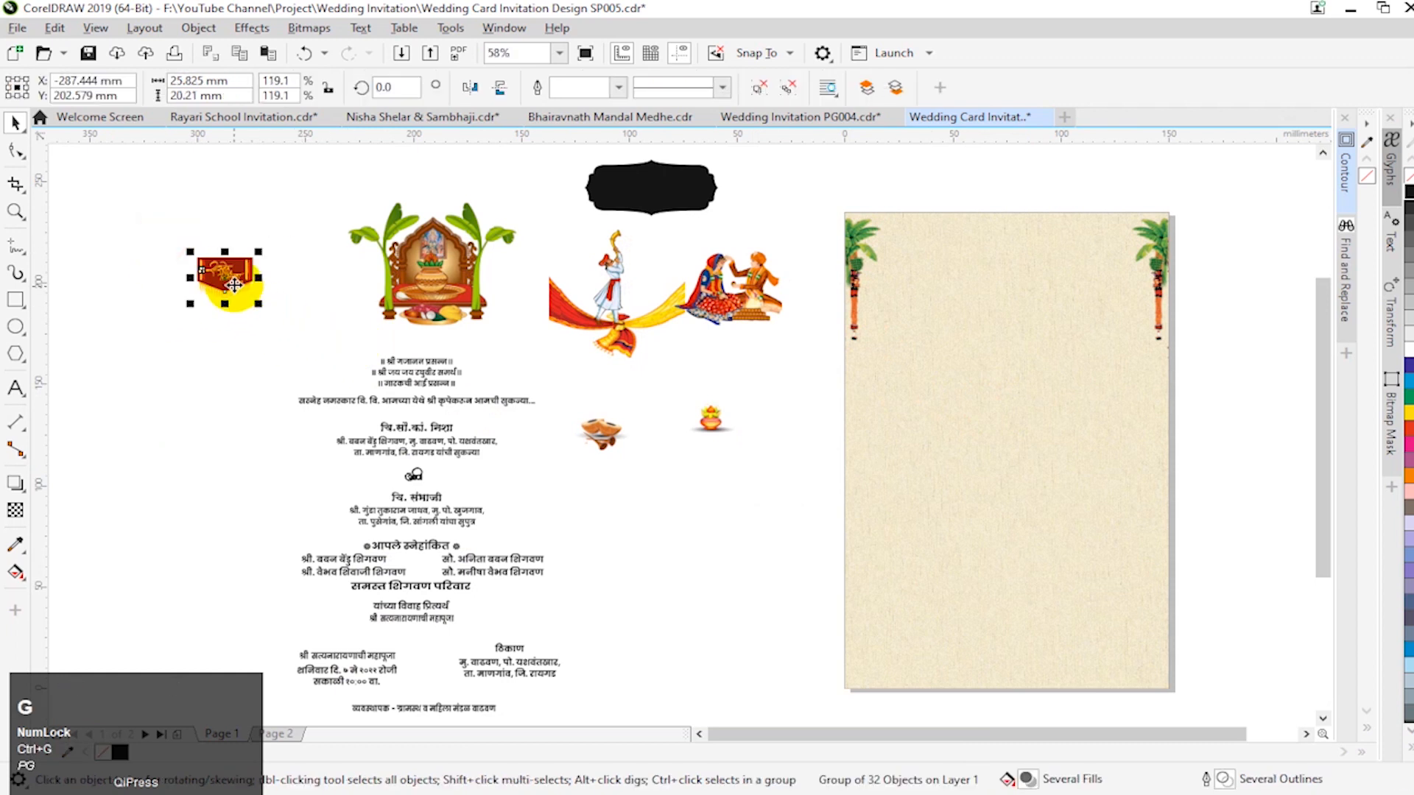
pyautogui.moveTo(236, 285); pyautogui.dragTo(930, 243)
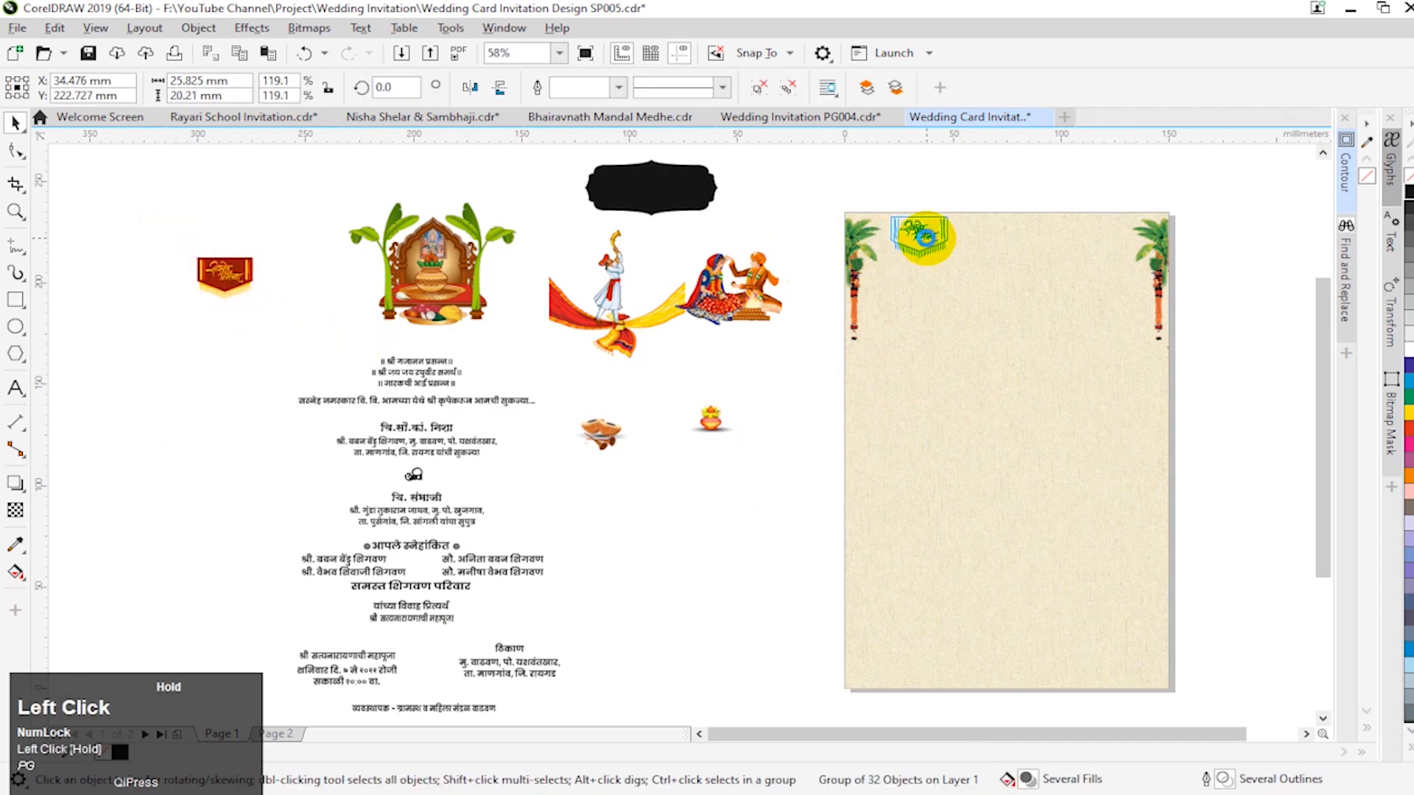
pyautogui.moveTo(1082, 310); pyautogui.dragTo(1230, 355)
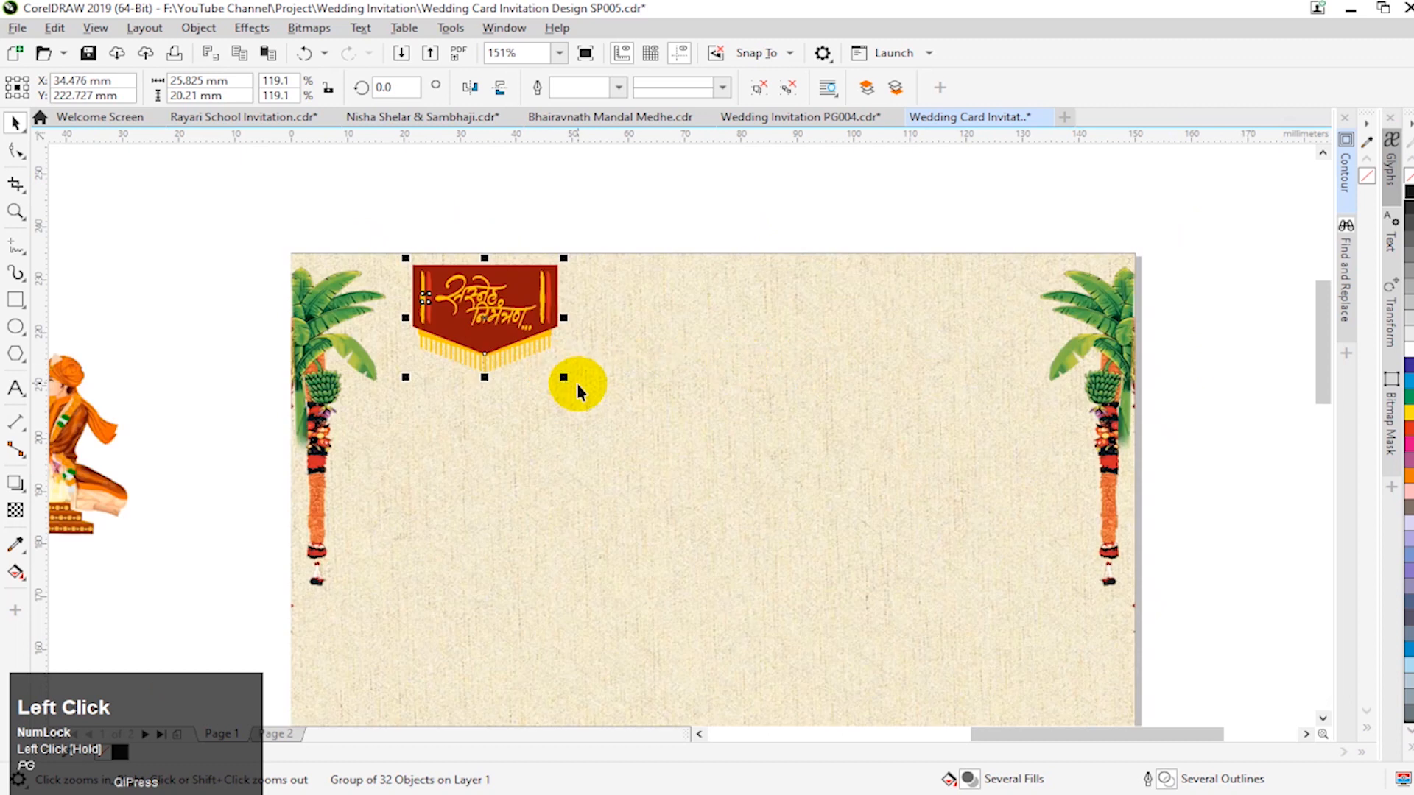
# Step: Enlarge the red banner slightly and align it to the background's top edge
pyautogui.moveTo(563, 377); pyautogui.dragTo(669, 301)
pyautogui.keyDown('shift'); pyautogui.click(666, 303); pyautogui.keyUp('shift')
pyautogui.press('t')
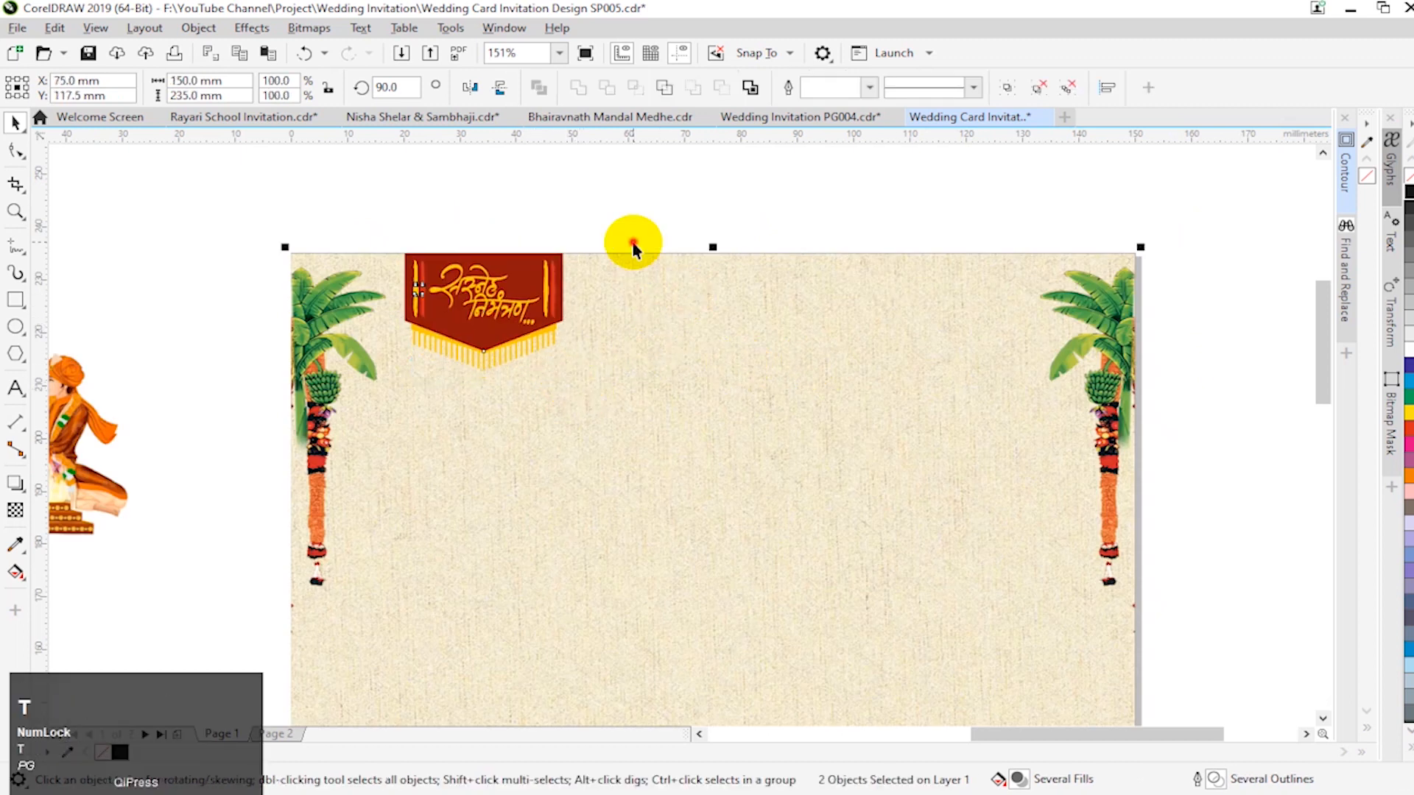
pyautogui.click(633, 240)
# Step: Move the text from the blessing lines through the groom's details onto the page below the banner
pyautogui.scroll(-3, 709, 377)
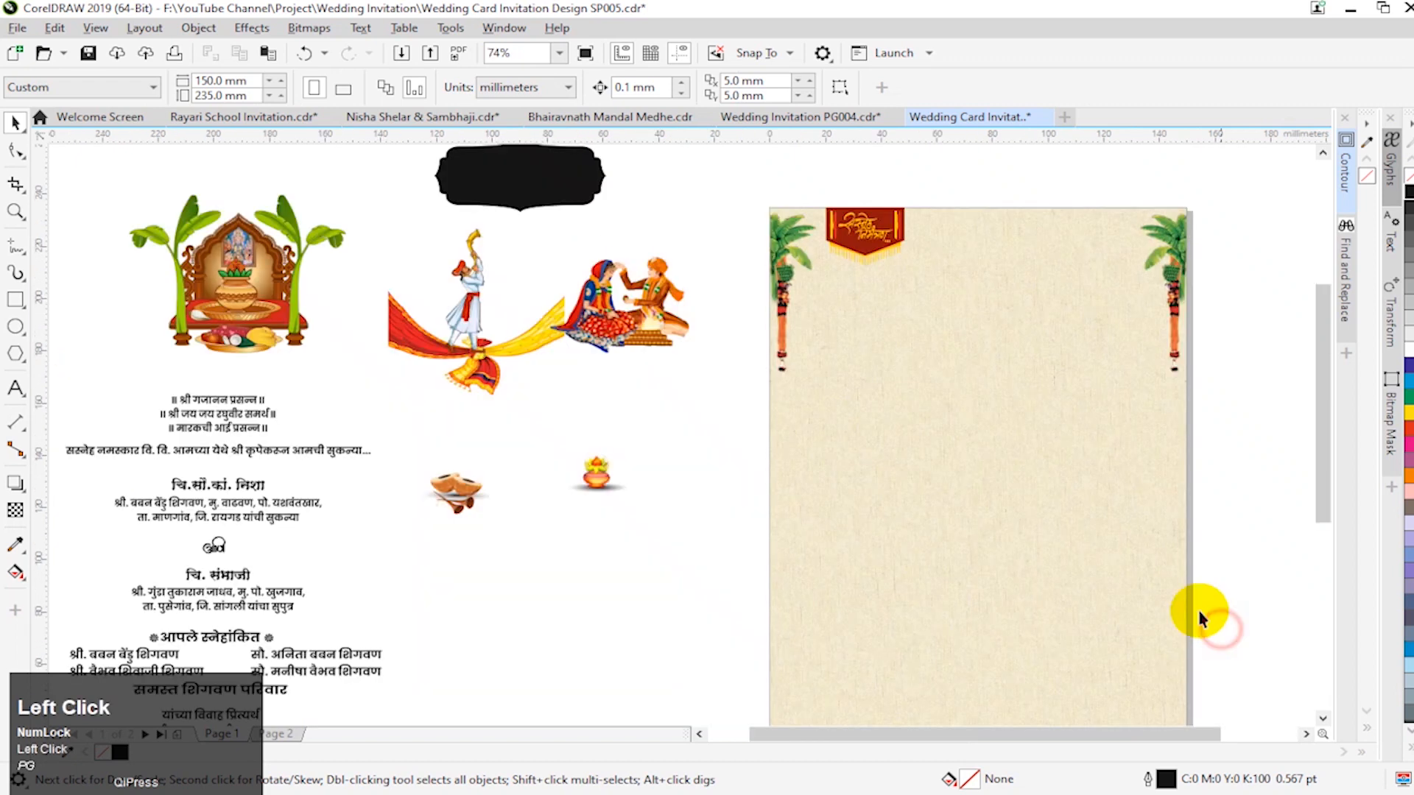
pyautogui.click(232, 416)
pyautogui.keyDown('shift'); pyautogui.click(285, 450); pyautogui.keyUp('shift')
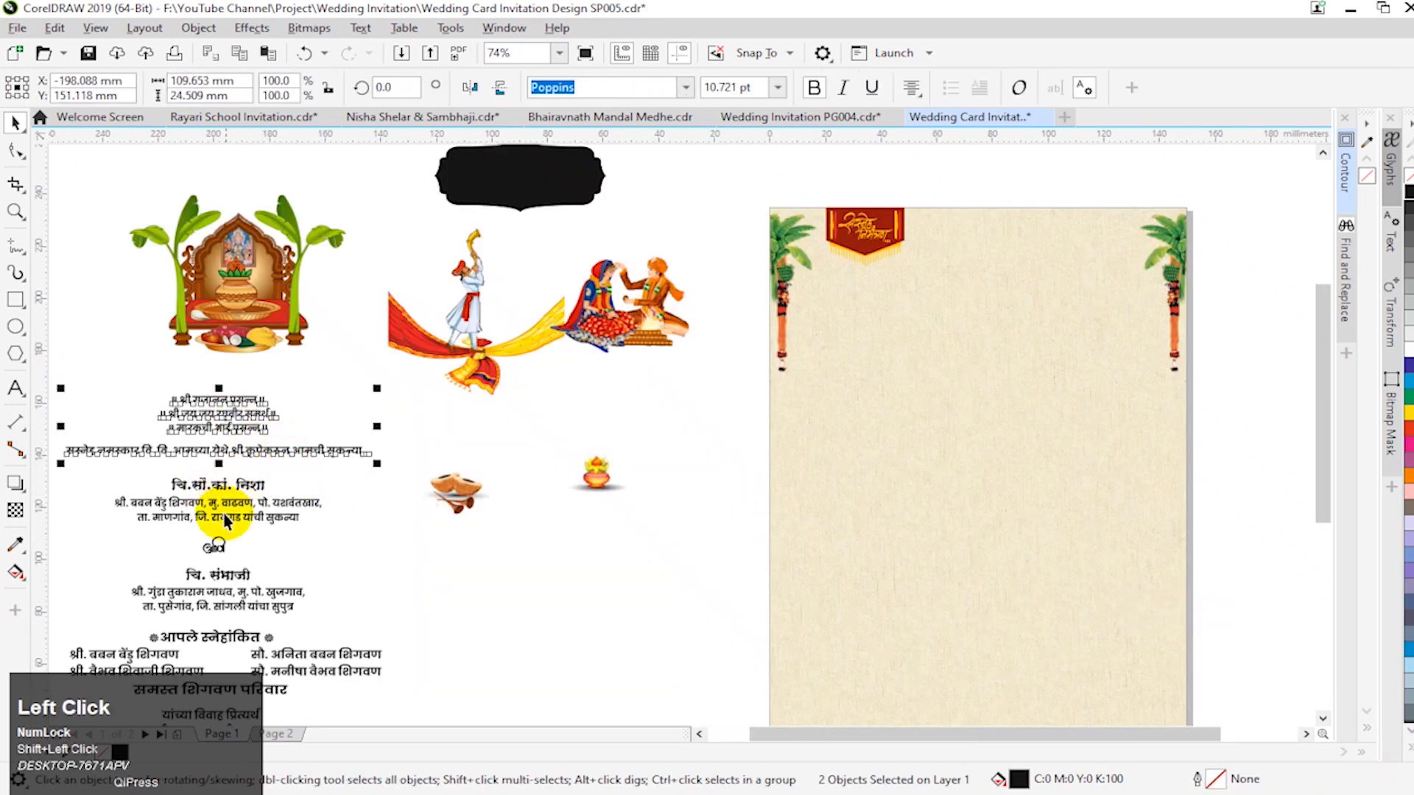
pyautogui.press('F3')
pyautogui.moveTo(110, 427); pyautogui.dragTo(313, 581)
pyautogui.moveTo(236, 489)
pyautogui.mouseDown()
pyautogui.moveTo(700, 426)
pyautogui.moveTo(616, 412)
pyautogui.mouseUp()
pyautogui.press('F2')
pyautogui.moveTo(489, 359); pyautogui.dragTo(839, 554)
pyautogui.click(1086, 462)
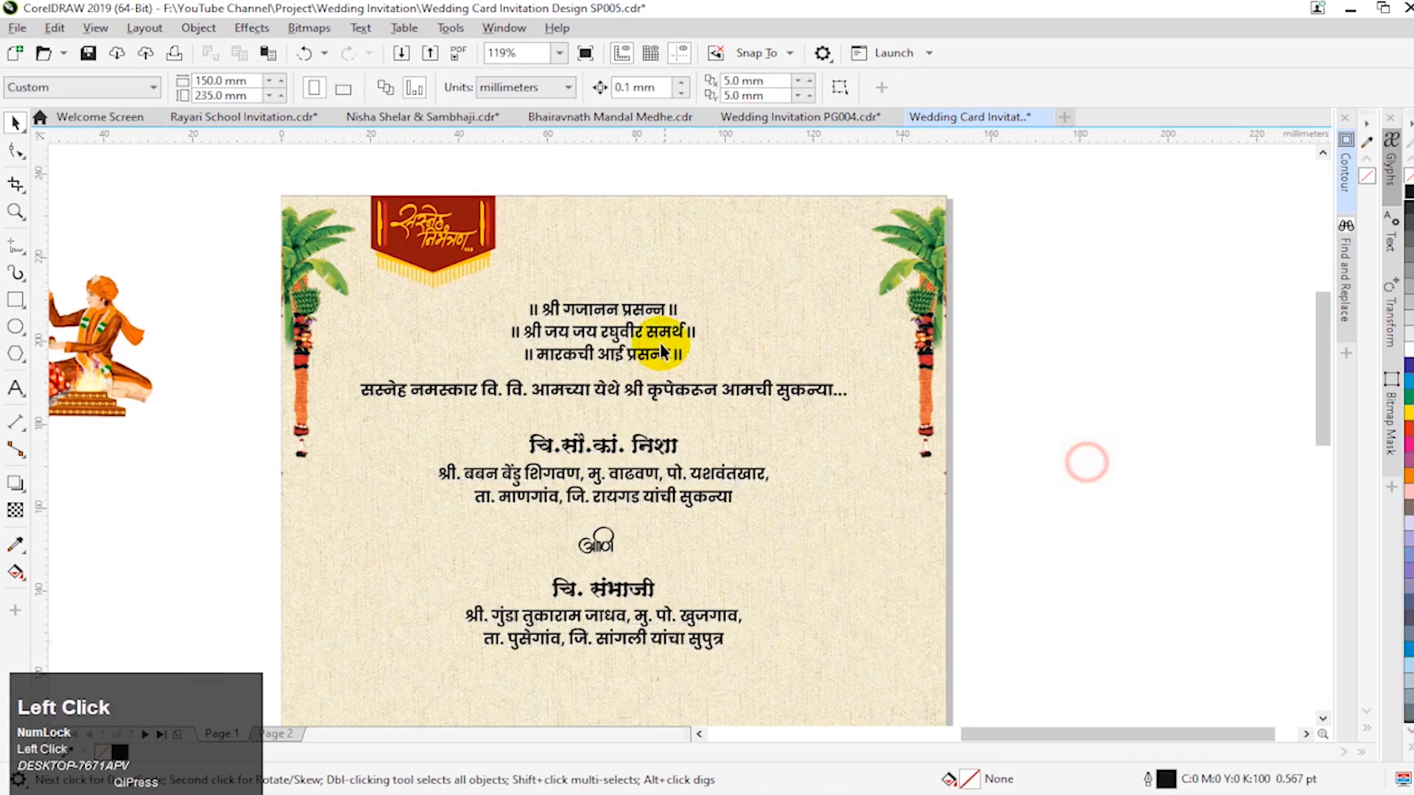
# Step: Move the three-line blessing up beside the red banner and set its font size to 9 pt
pyautogui.click(642, 315)
pyautogui.moveTo(642, 324); pyautogui.dragTo(662, 239)
pyautogui.write('9pt')
pyautogui.press('Return')
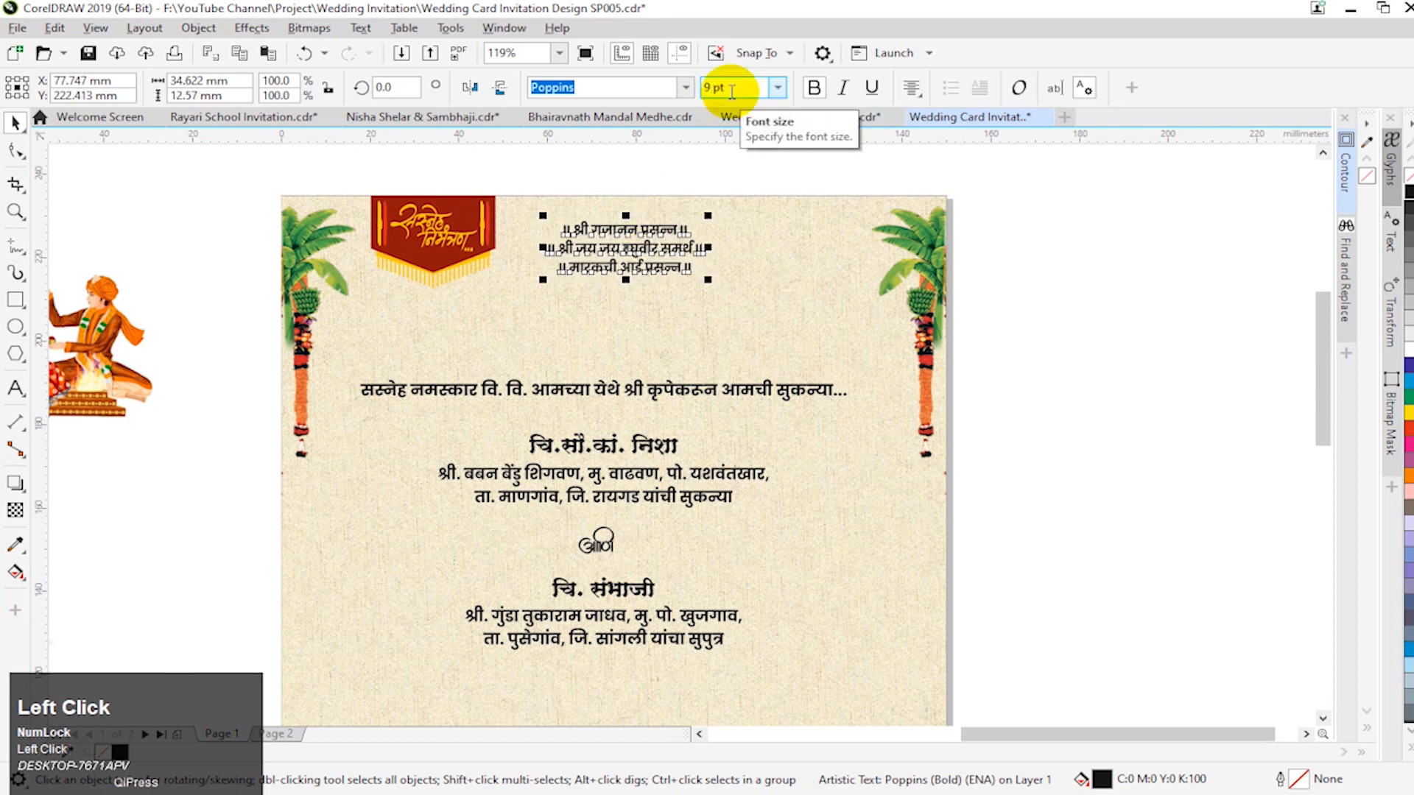
pyautogui.click(1023, 400)
# Step: Move the greeting line up beneath the blessing and raise the bride's name line below it
pyautogui.moveTo(688, 396); pyautogui.dragTo(704, 337)
pyautogui.click(655, 480)
pyautogui.moveTo(650, 452); pyautogui.dragTo(622, 425)
# Step: Set the bride's name line to 19 pt and shift it left to a horizontal position of about 51.4 mm
pyautogui.press('F2')
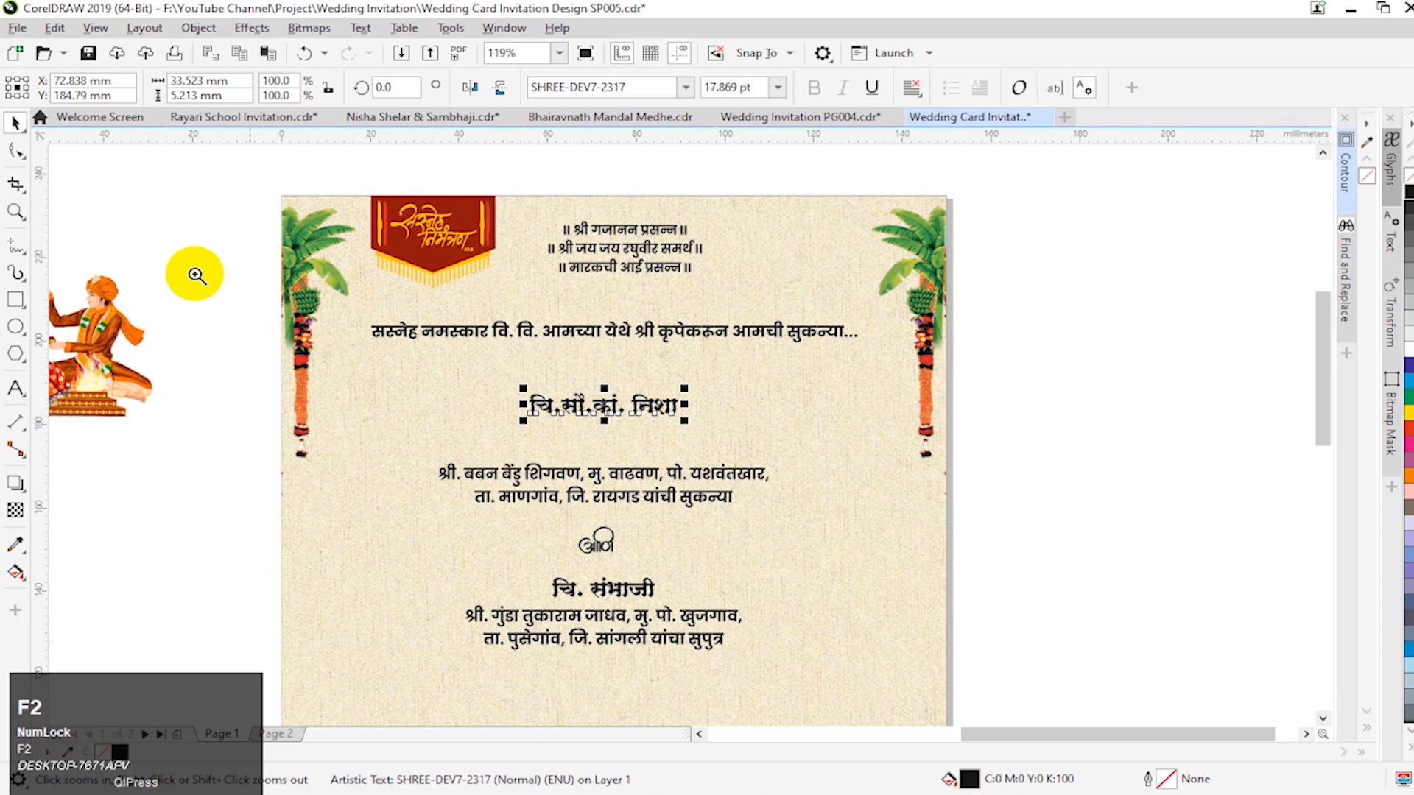
pyautogui.click(748, 257)
pyautogui.write('1')
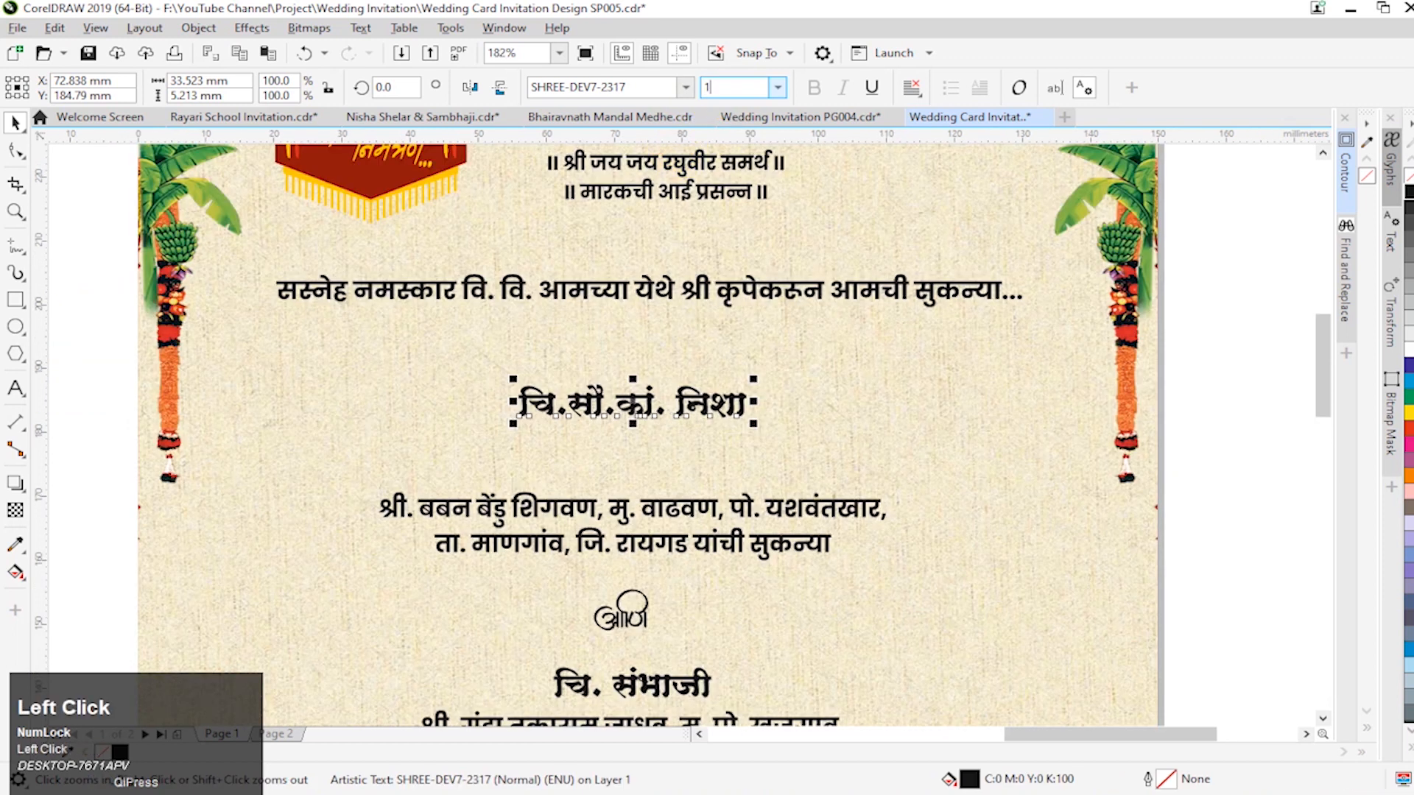
pyautogui.write('9')
pyautogui.press('Return')
pyautogui.click(723, 416)
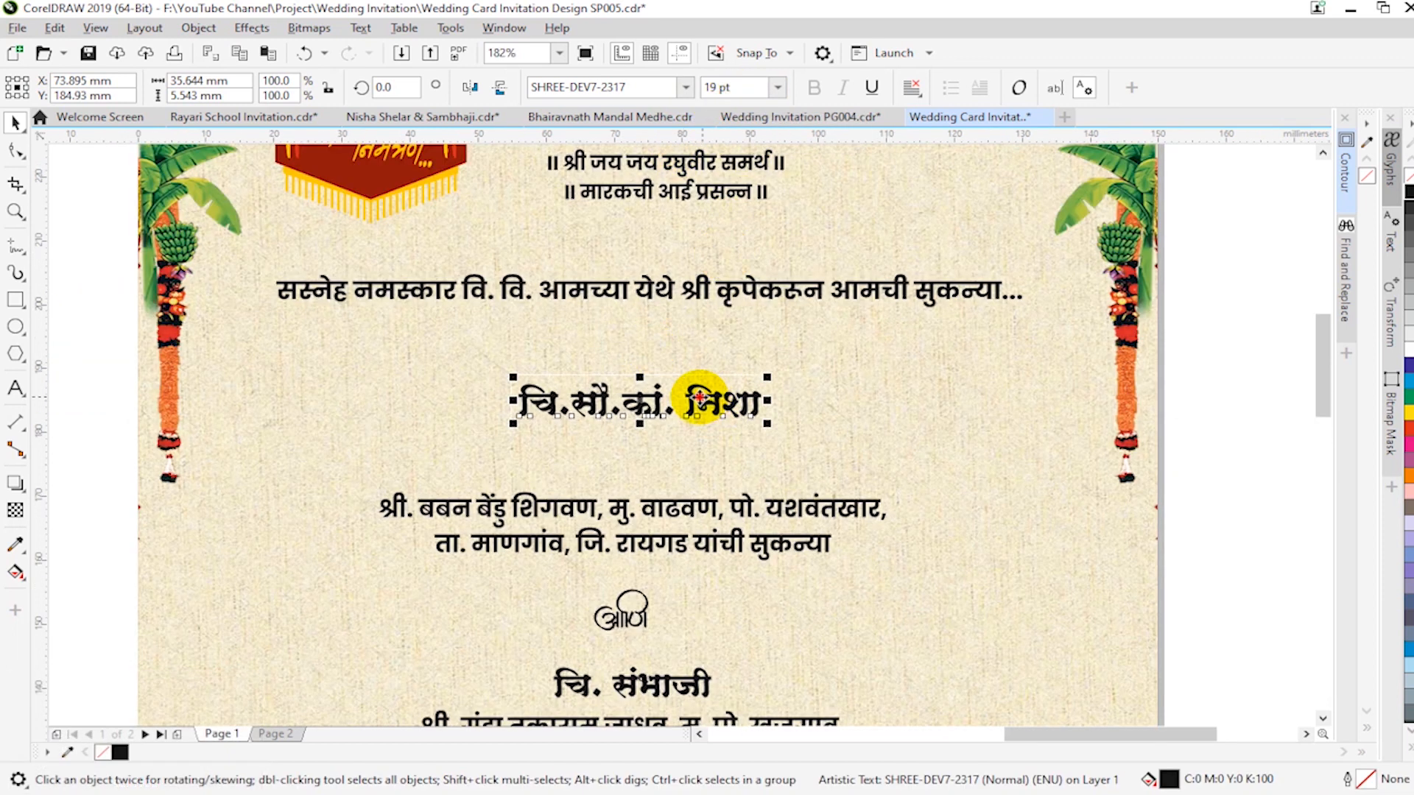
pyautogui.moveTo(699, 398); pyautogui.dragTo(549, 404)
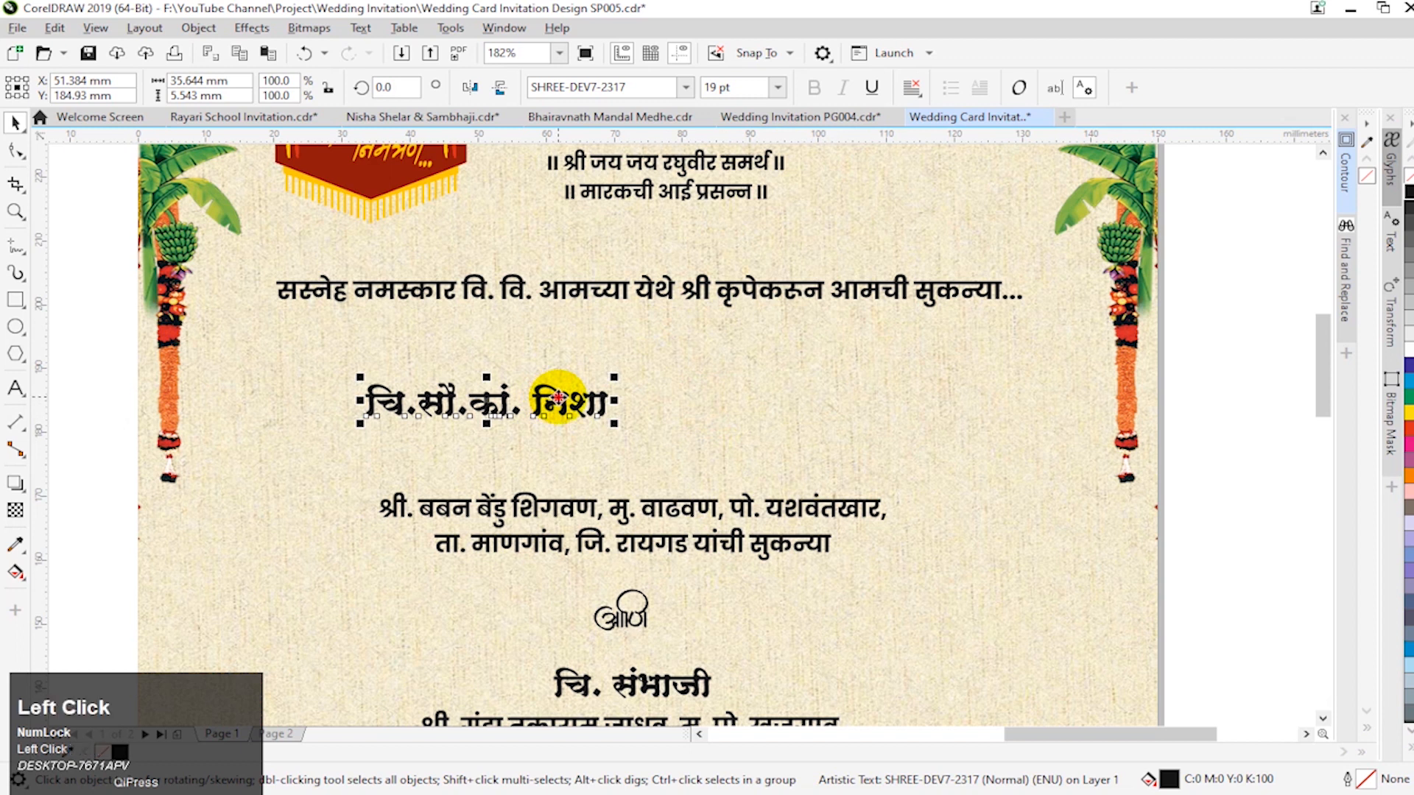
# Step: Enlarge only the bride's first name after the honorific, trying 27 and 35 pt and settling on 40 pt
pyautogui.doubleClick(558, 398)
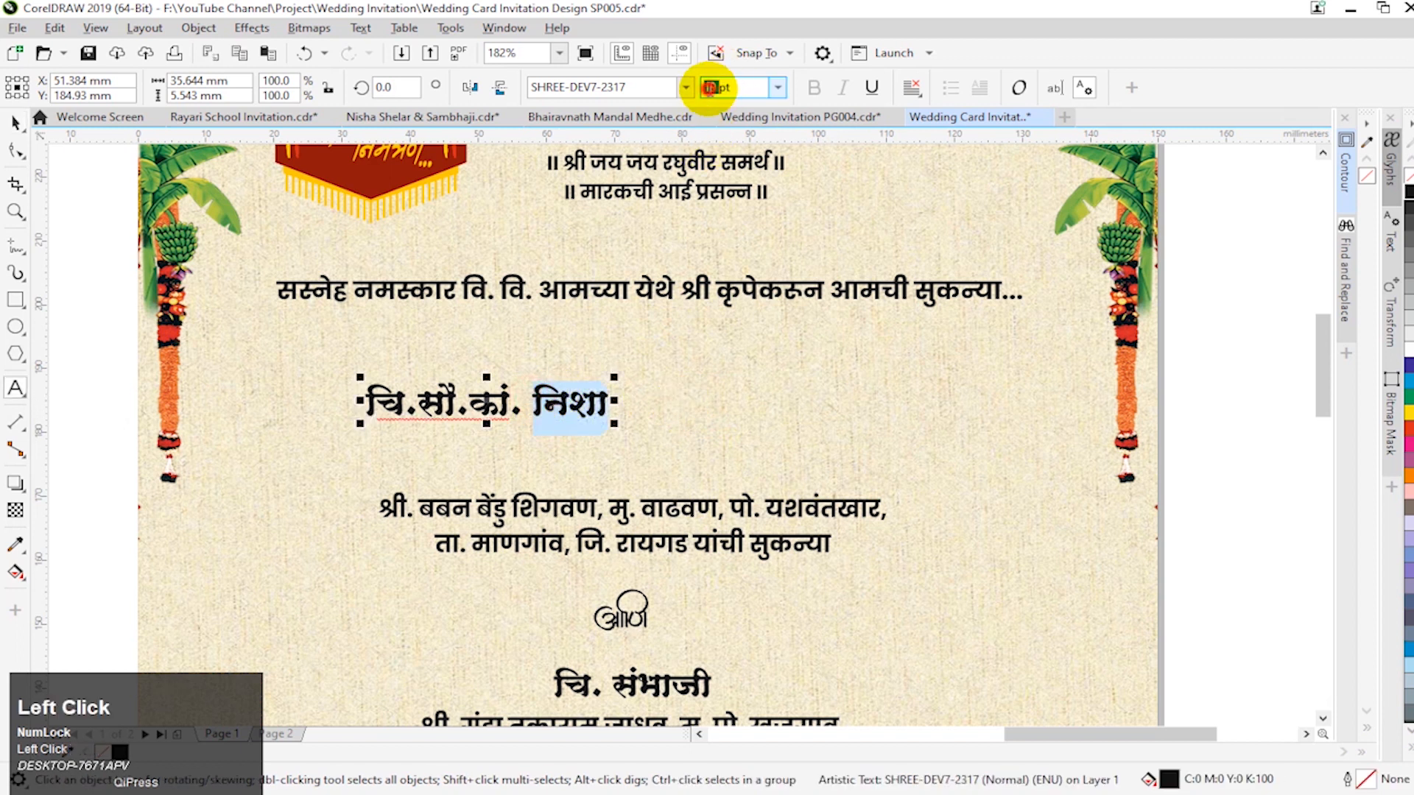
pyautogui.hotkey('ctrl', 'a')
pyautogui.write('27')
pyautogui.press('Return')
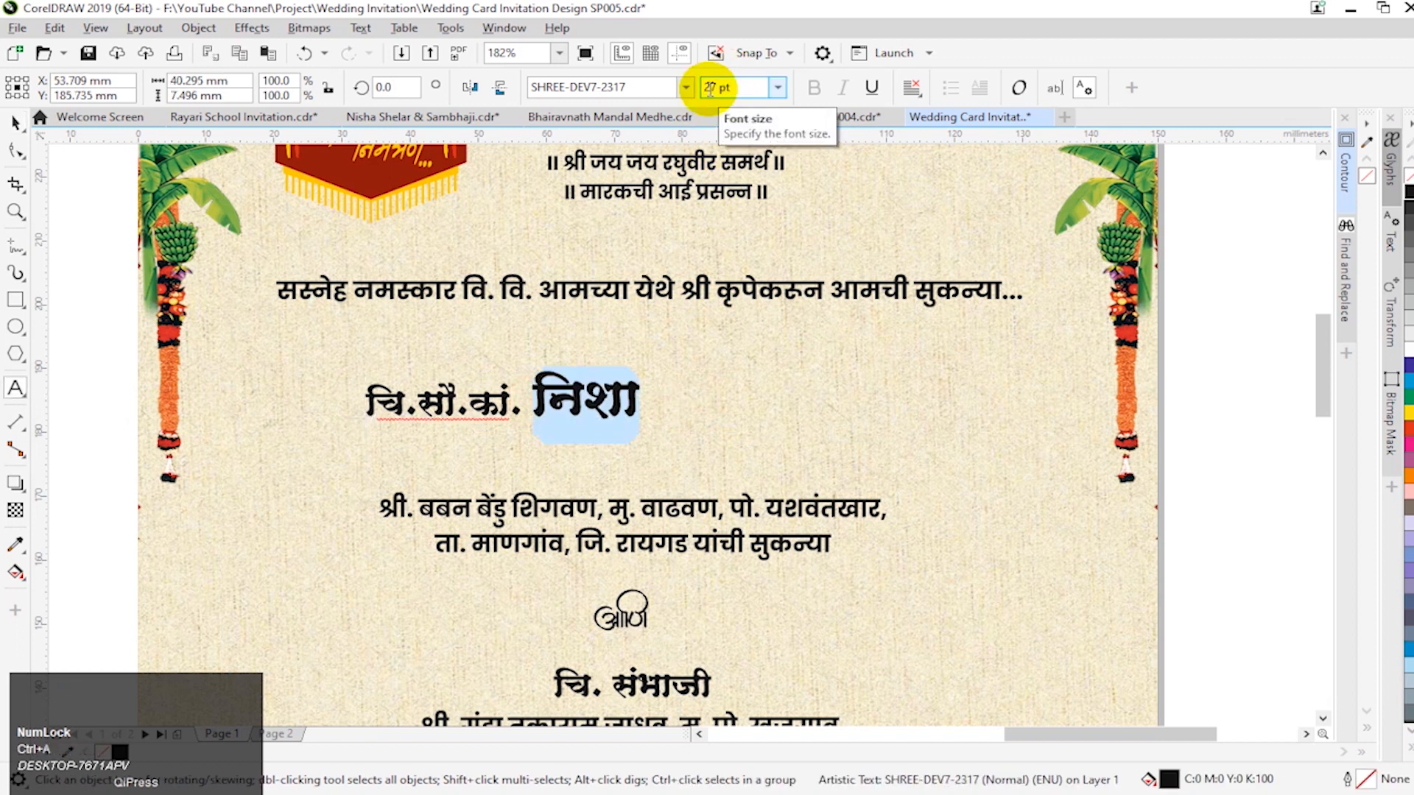
pyautogui.click(709, 89)
pyautogui.write('35')
pyautogui.press('Return')
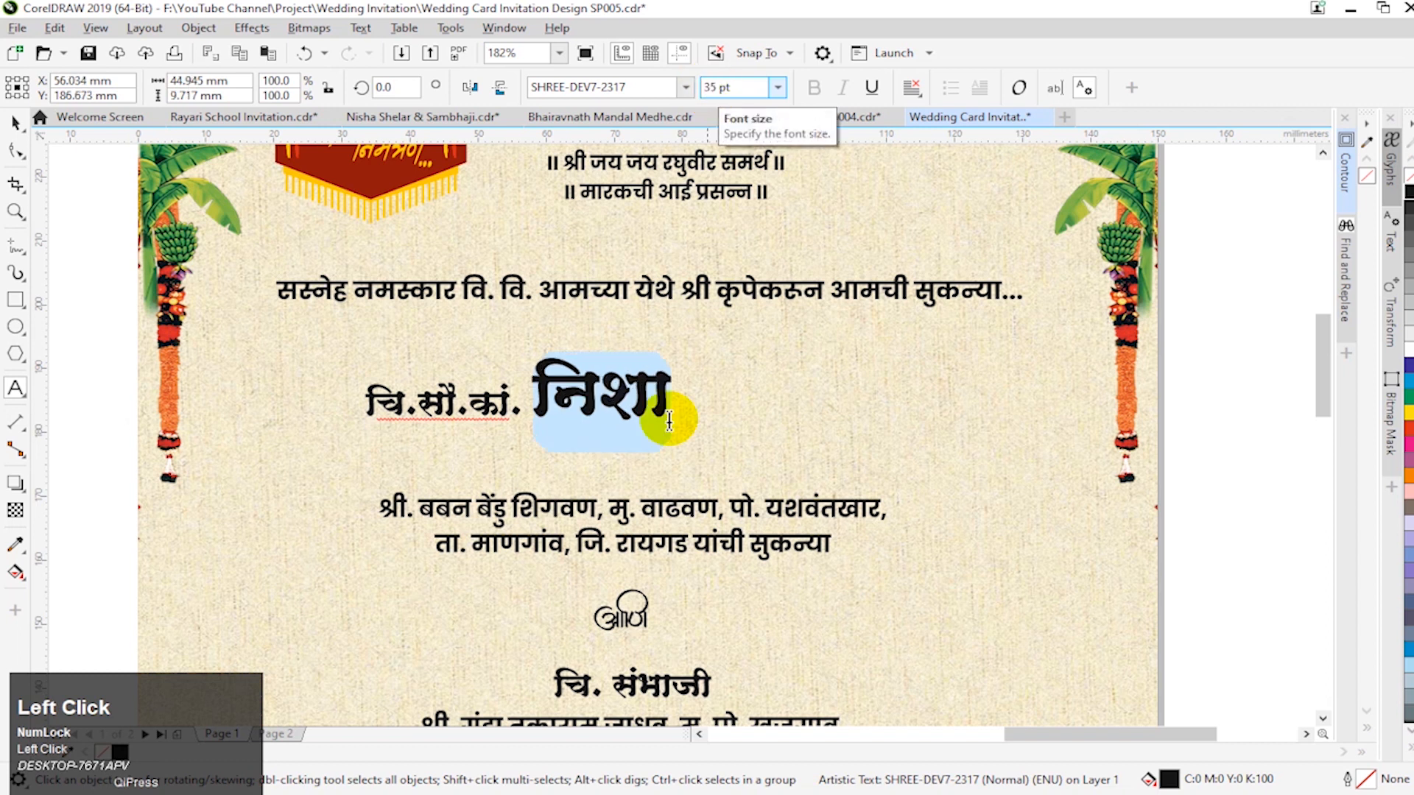
pyautogui.click(719, 87)
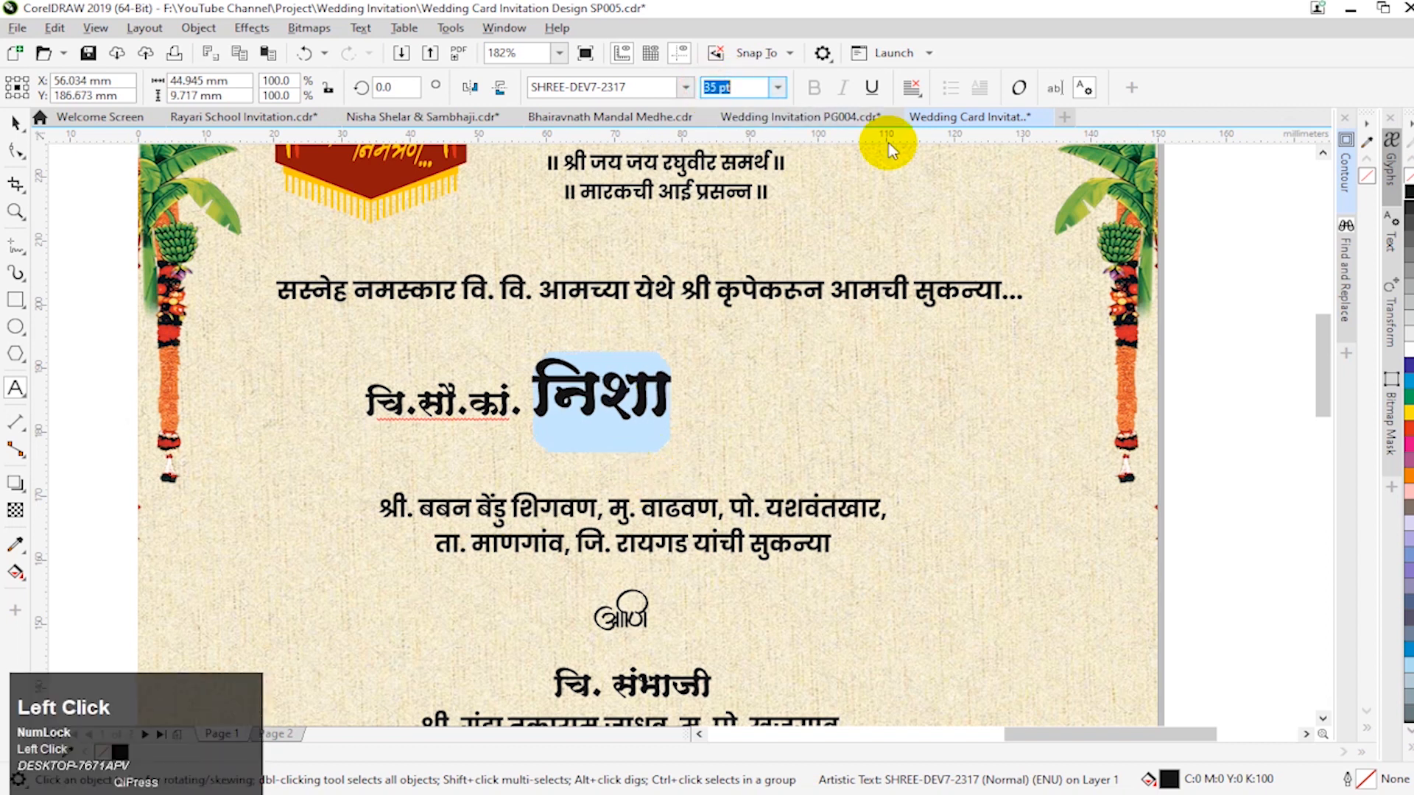
pyautogui.write('40')
pyautogui.press('Return')
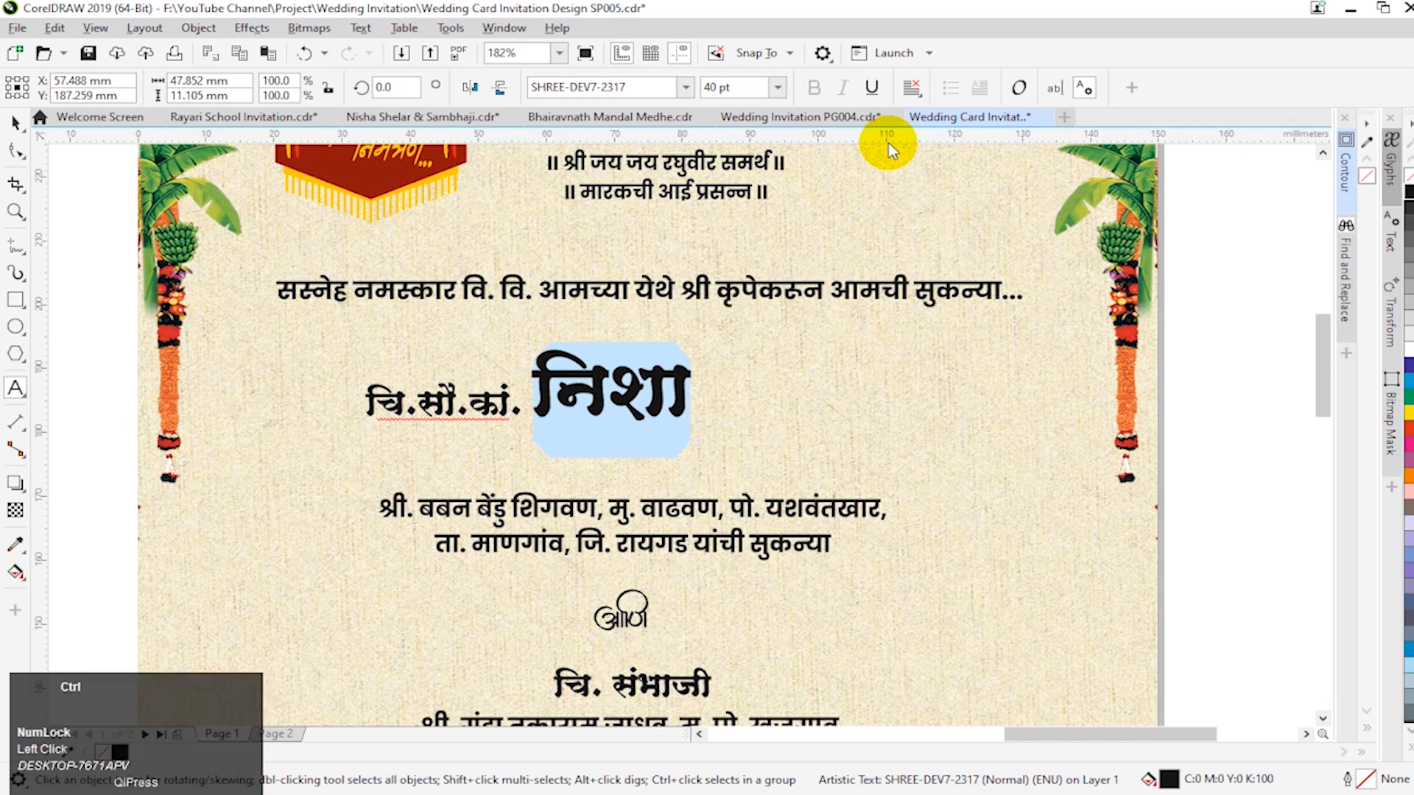
pyautogui.hotkey('ctrl', 'space')
# Step: Move the bride's two-line family details directly beneath her name and set their font size to 7.5 pt
pyautogui.click(656, 508)
pyautogui.moveTo(656, 508); pyautogui.dragTo(580, 446)
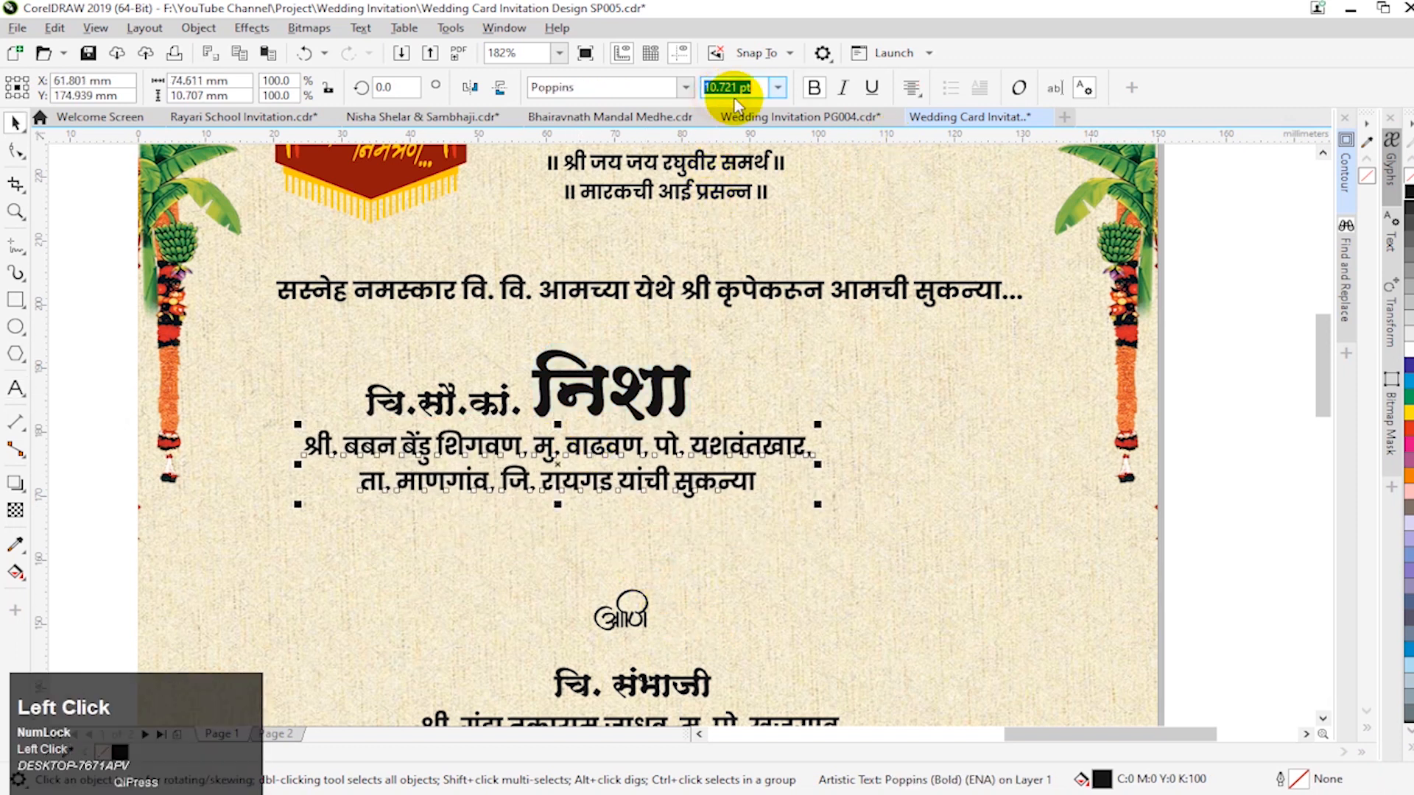
pyautogui.write('7')
pyautogui.press('Return')
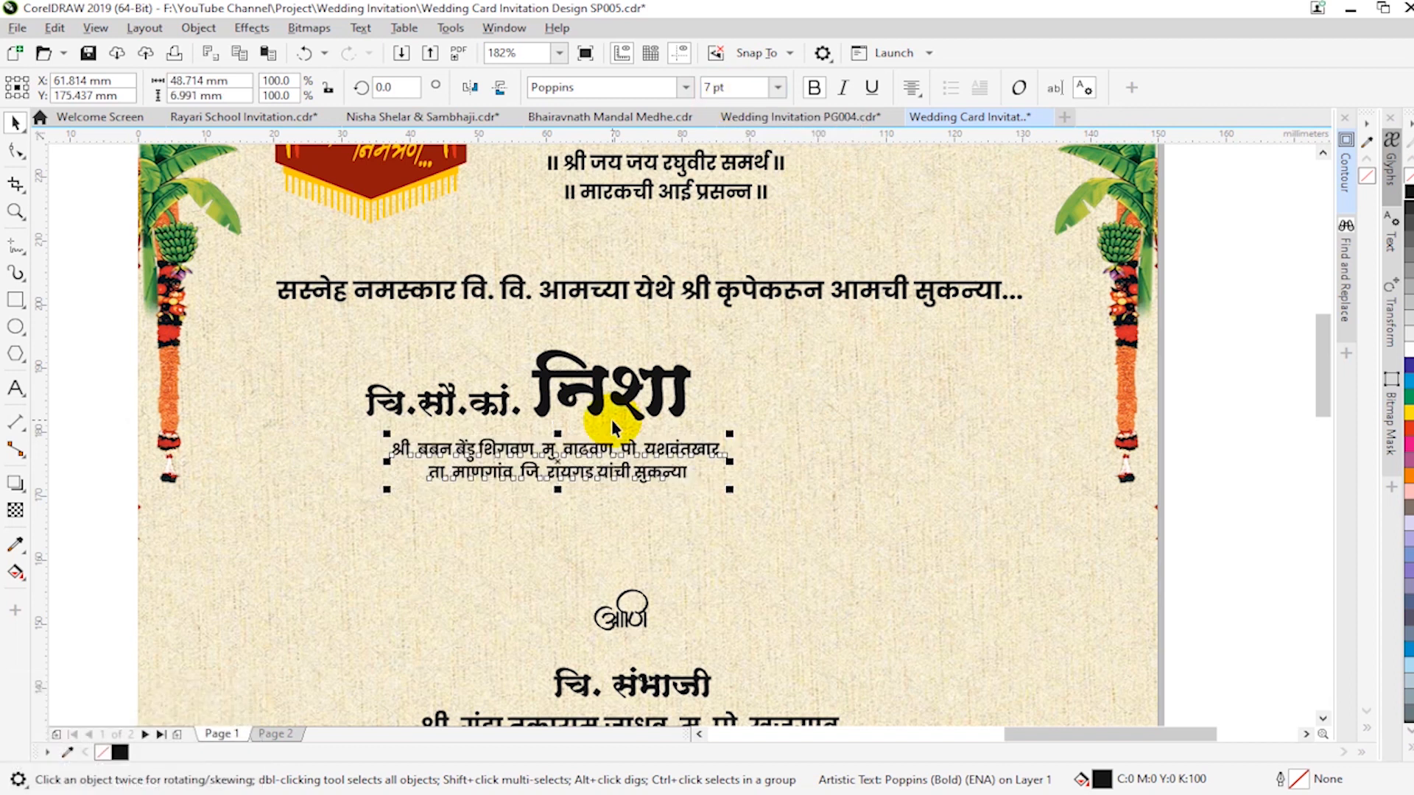
pyautogui.click(708, 87)
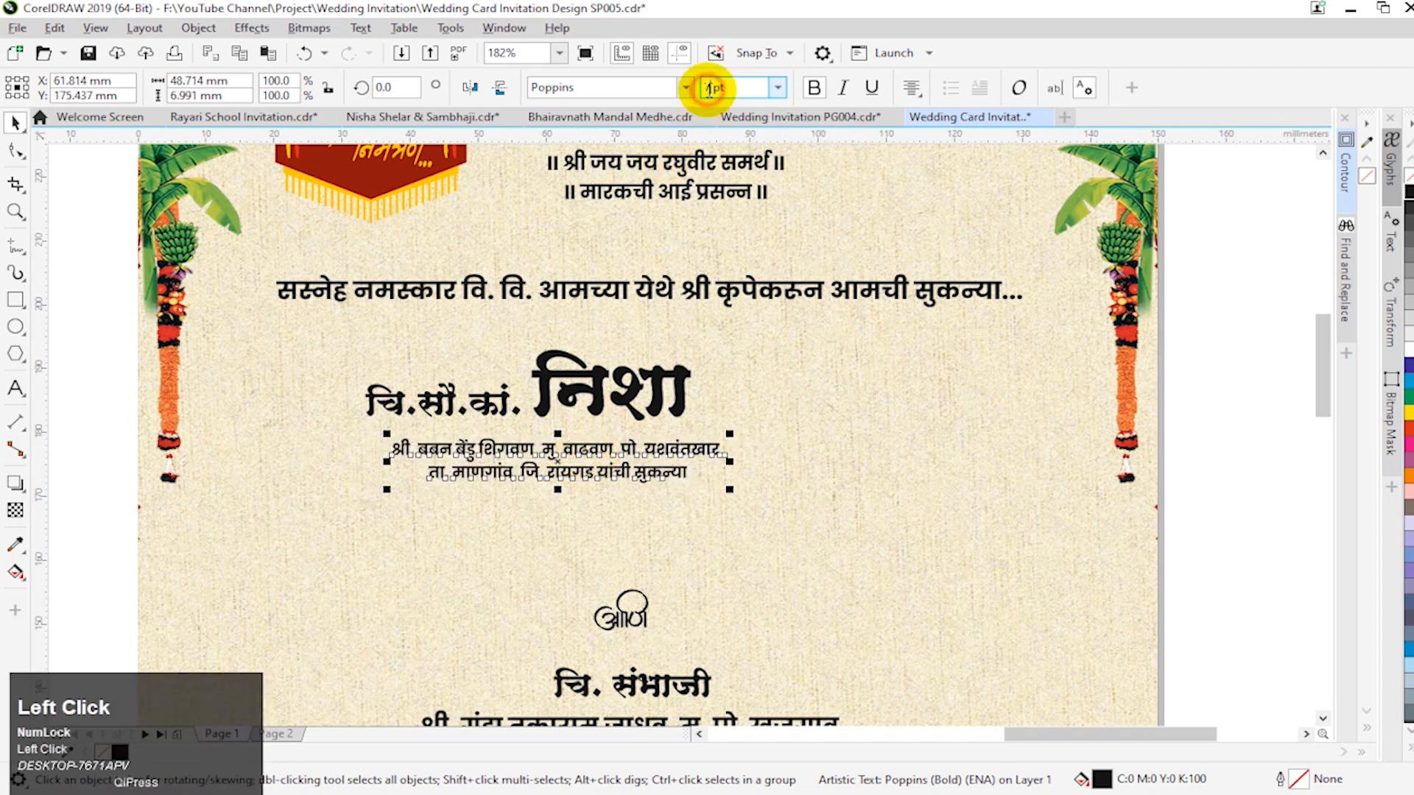
pyautogui.hotkey('ctrl', 'a')
pyautogui.write('7.5')
pyautogui.press('Return')
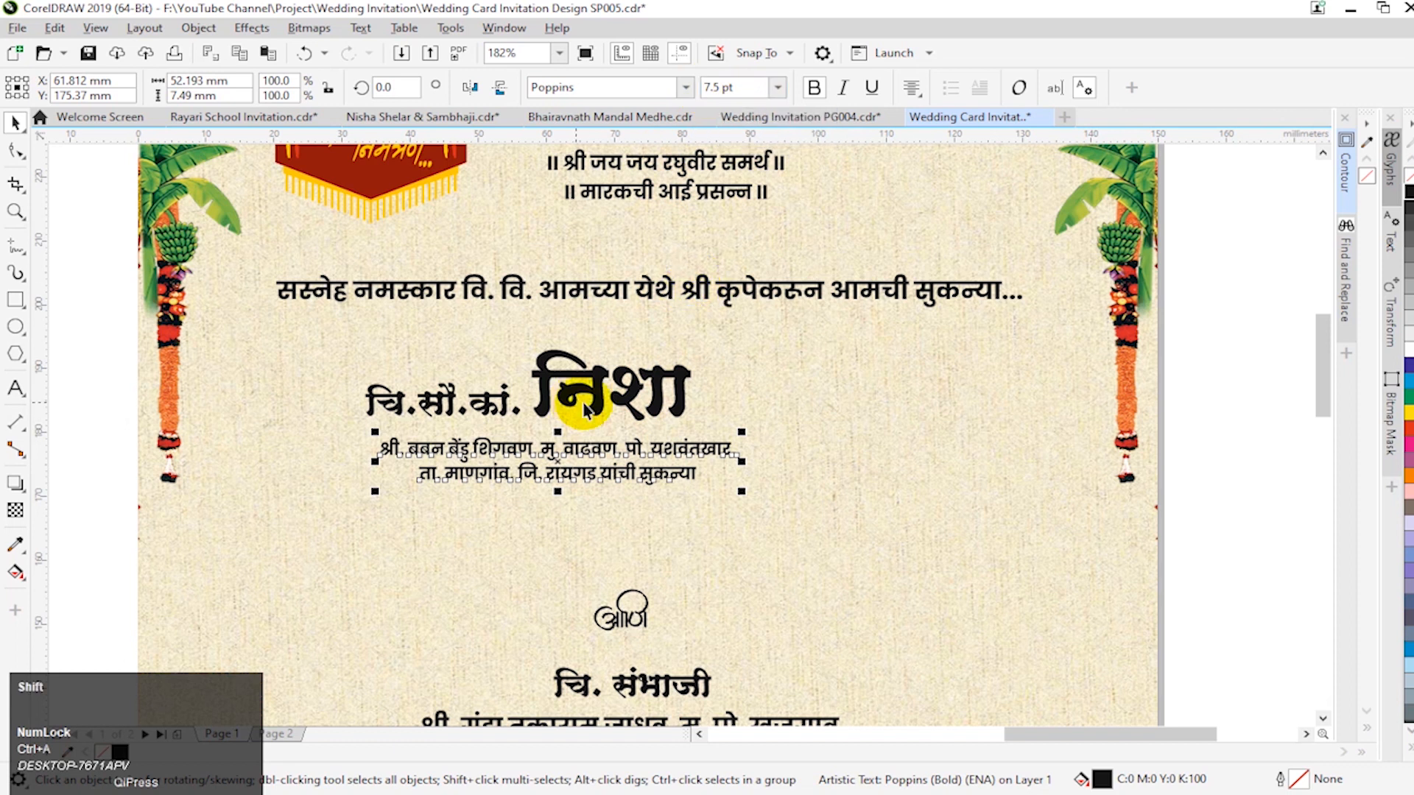
# Step: Align the bride's name and her family details to the horizontal center of the greeting line
pyautogui.click(834, 471)
pyautogui.click(589, 457)
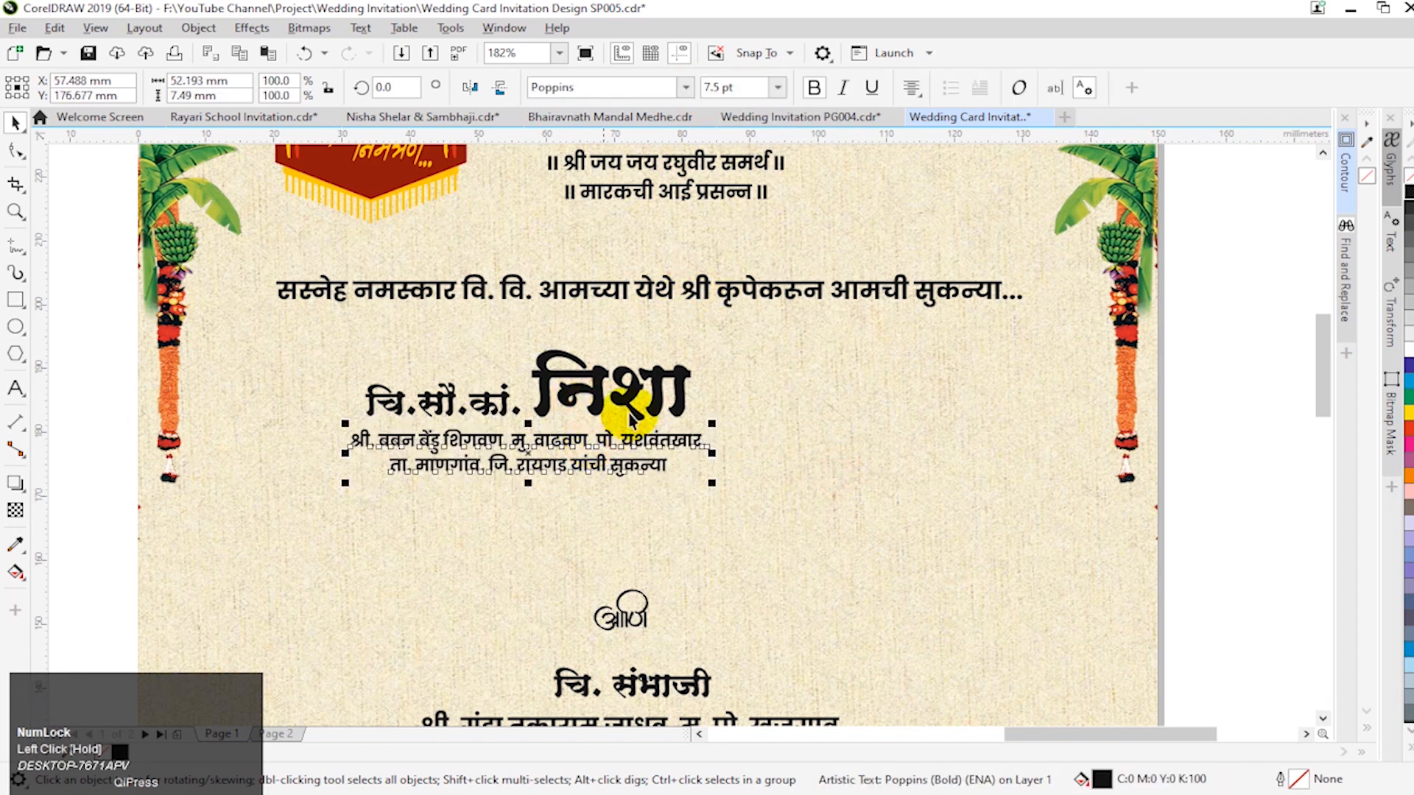
pyautogui.keyDown('shift'); pyautogui.click(604, 398); pyautogui.keyUp('shift')
pyautogui.keyDown('shift'); pyautogui.click(640, 301); pyautogui.keyUp('shift')
pyautogui.press('c')
# Step: Move the आणि word, the groom's name and his family details up beneath the bride's family details
pyautogui.press('F3')
pyautogui.press('F2')
pyautogui.moveTo(404, 460); pyautogui.dragTo(1134, 604)
pyautogui.click(575, 418)
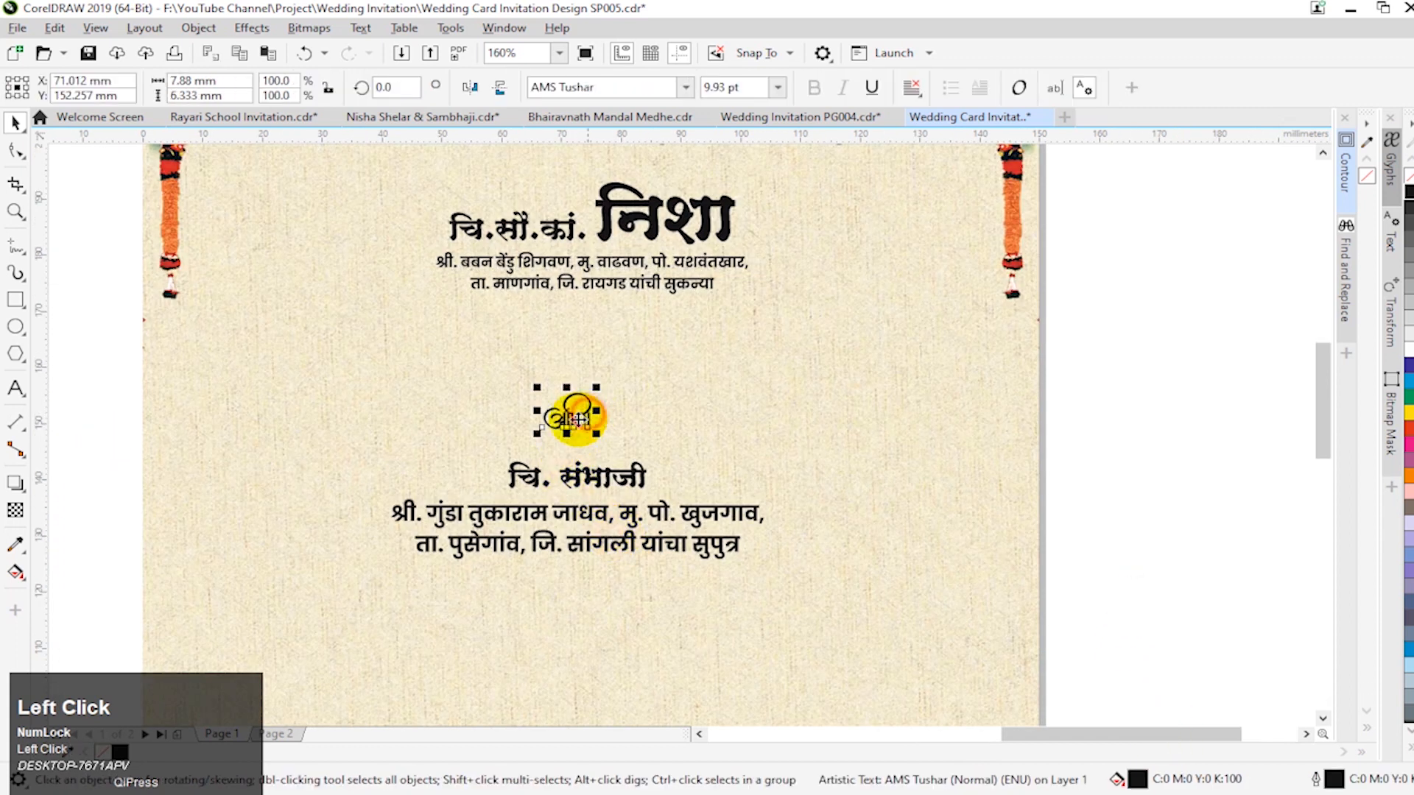
pyautogui.click(608, 489)
pyautogui.keyDown('shift'); pyautogui.click(603, 513); pyautogui.keyUp('shift')
pyautogui.press('c')
pyautogui.moveTo(598, 478); pyautogui.dragTo(620, 372)
# Step: Set the honorific चि. in the groom's name line to 19 pt to match the bride's honorific
pyautogui.press('F2')
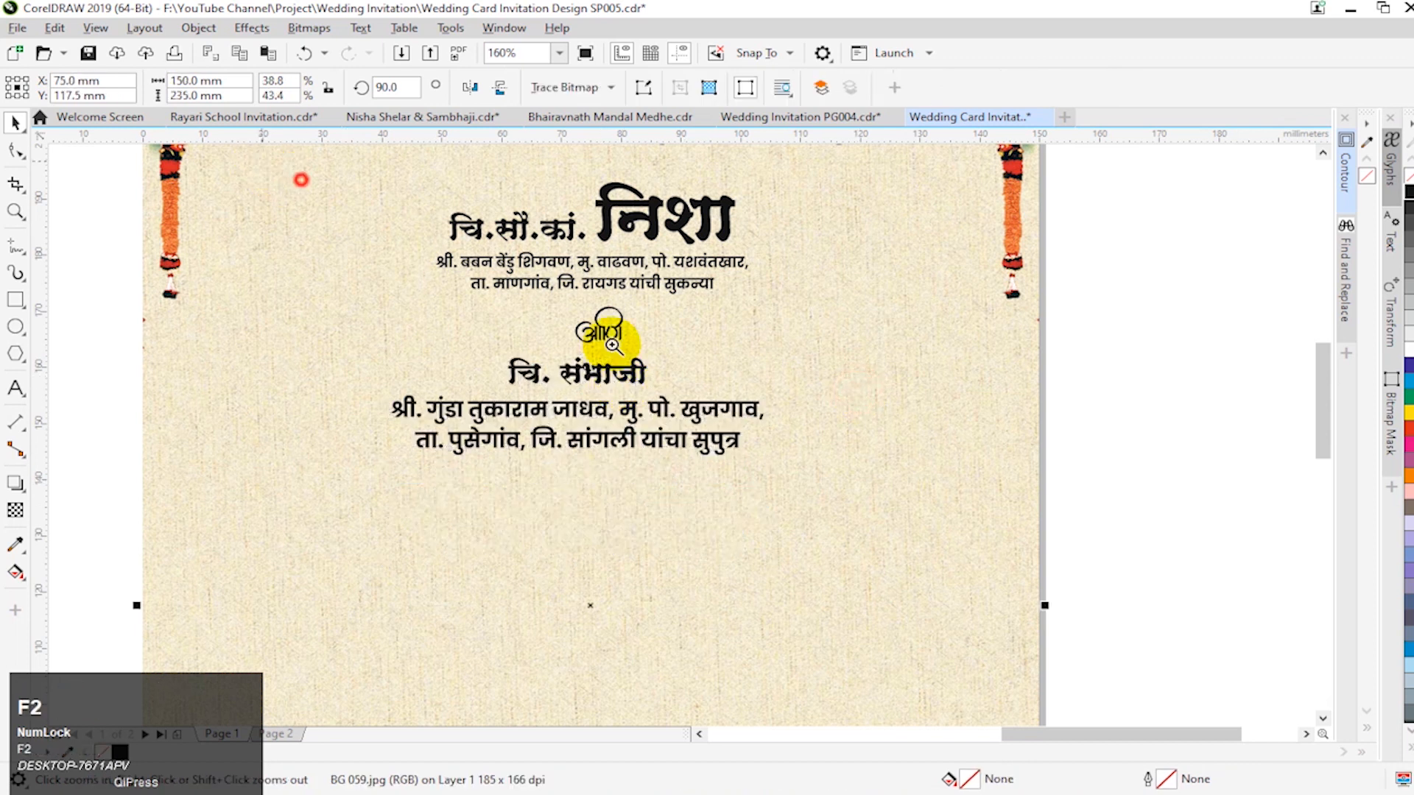
pyautogui.click(473, 359)
pyautogui.doubleClick(453, 243)
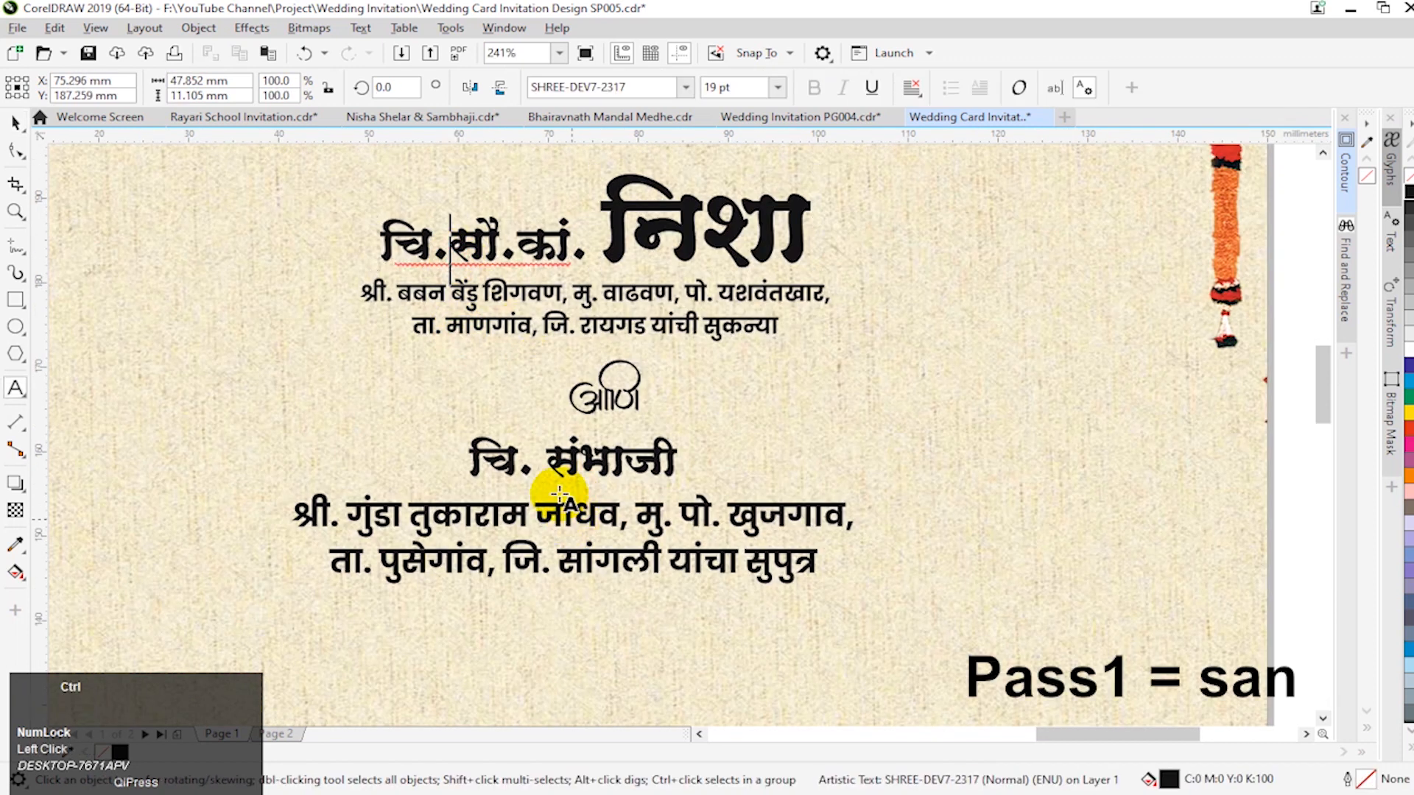
pyautogui.hotkey('ctrl', 'space')
pyautogui.moveTo(532, 475); pyautogui.dragTo(463, 458)
pyautogui.click(703, 86)
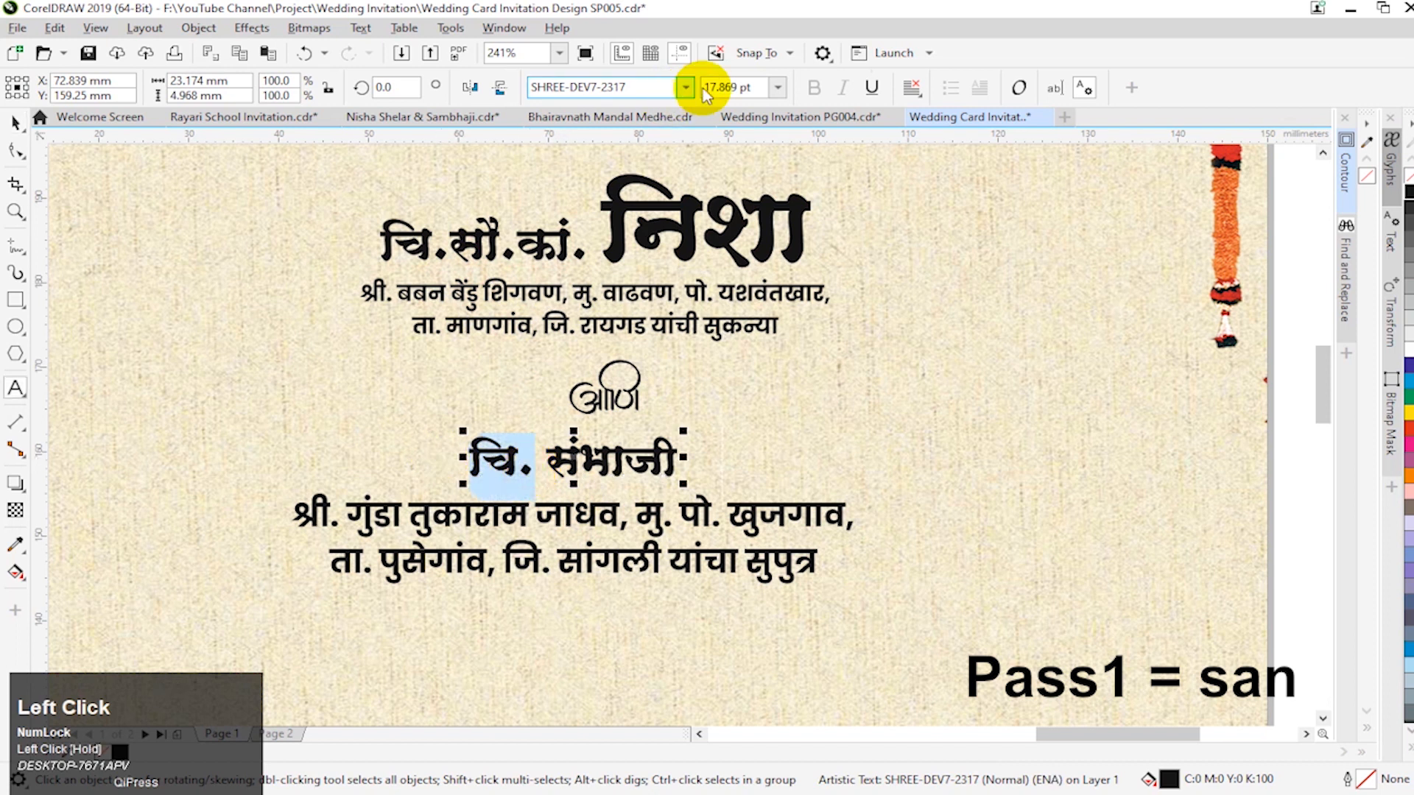
pyautogui.hotkey('ctrl', 'a')
pyautogui.write('1')
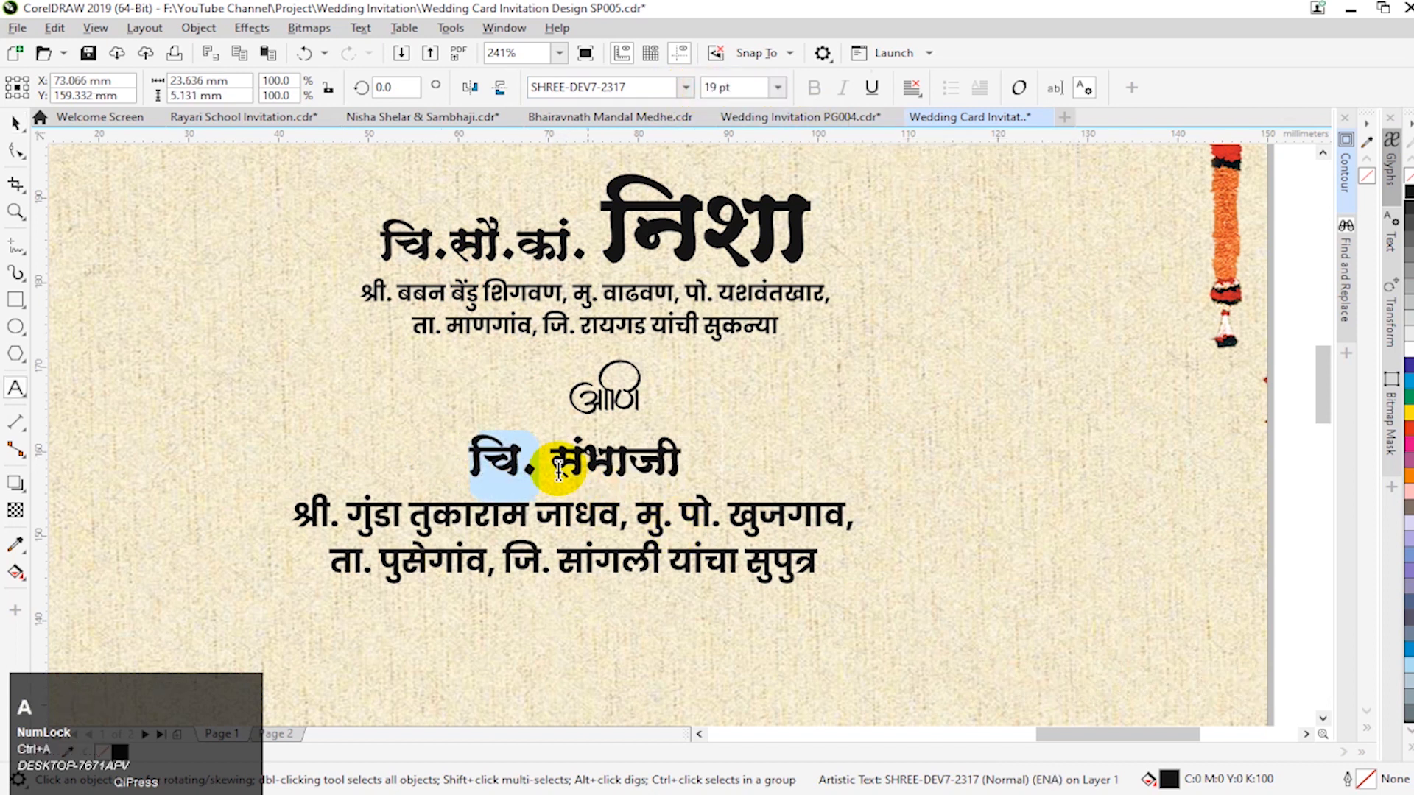
# Step: Enlarge only the groom's first name after the honorific to 40 pt
pyautogui.moveTo(550, 460); pyautogui.dragTo(732, 457)
pyautogui.click(729, 86)
pyautogui.hotkey('ctrl', 'a')
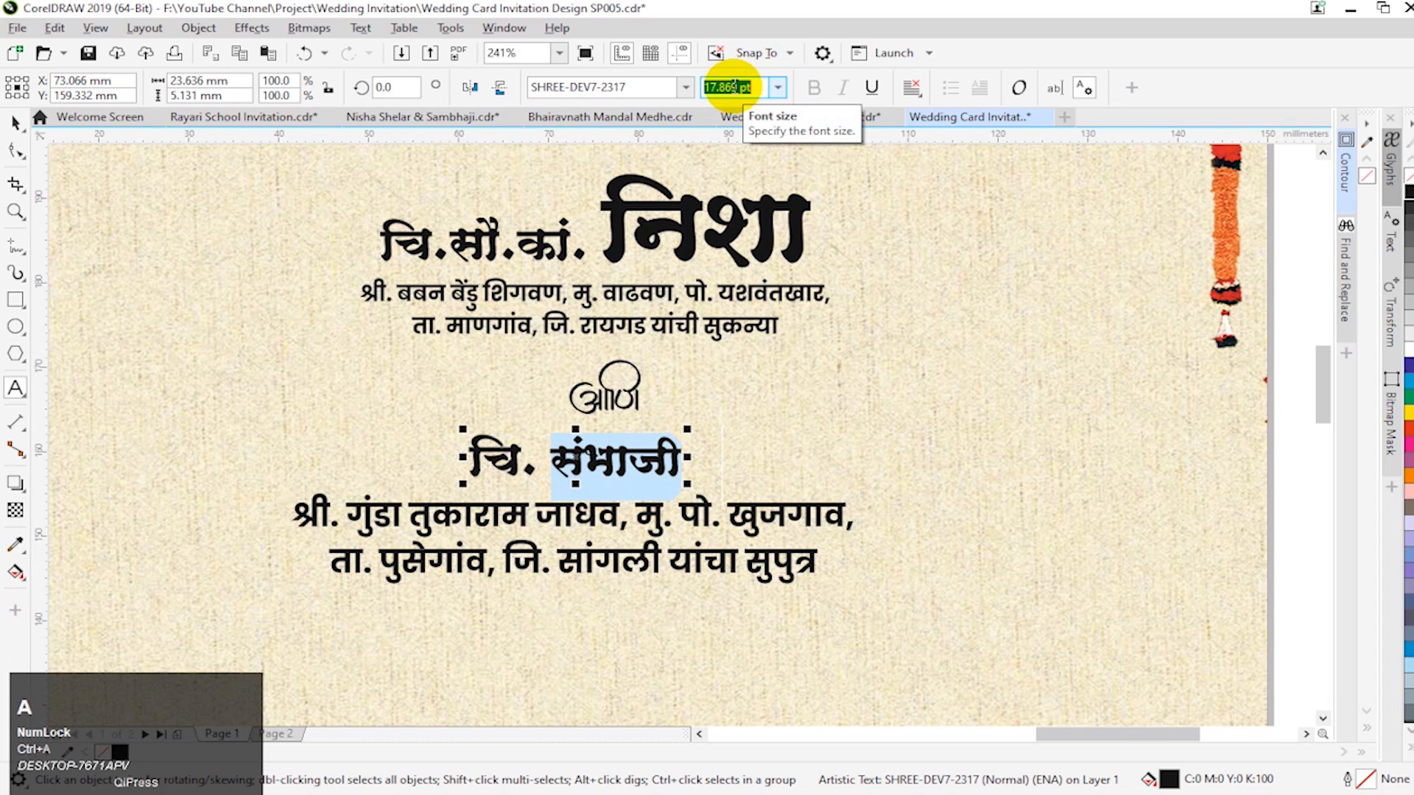
pyautogui.write('40')
pyautogui.press('Return')
pyautogui.hotkey('ctrl', 'space')
# Step: Center the groom's name line over his family details and shift both down to clear the आणि word
pyautogui.press('c')
pyautogui.hotkey('shift', 'Down')
pyautogui.hotkey('shift', 'Down')
pyautogui.hotkey('shift', 'Down')
pyautogui.hotkey('shift', 'Down')
pyautogui.hotkey('shift', 'Down')
pyautogui.hotkey('shift', 'Down')
pyautogui.hotkey('shift', 'Down')
pyautogui.hotkey('shift', 'Down')
pyautogui.hotkey('shift', 'Down')
pyautogui.click(960, 441)
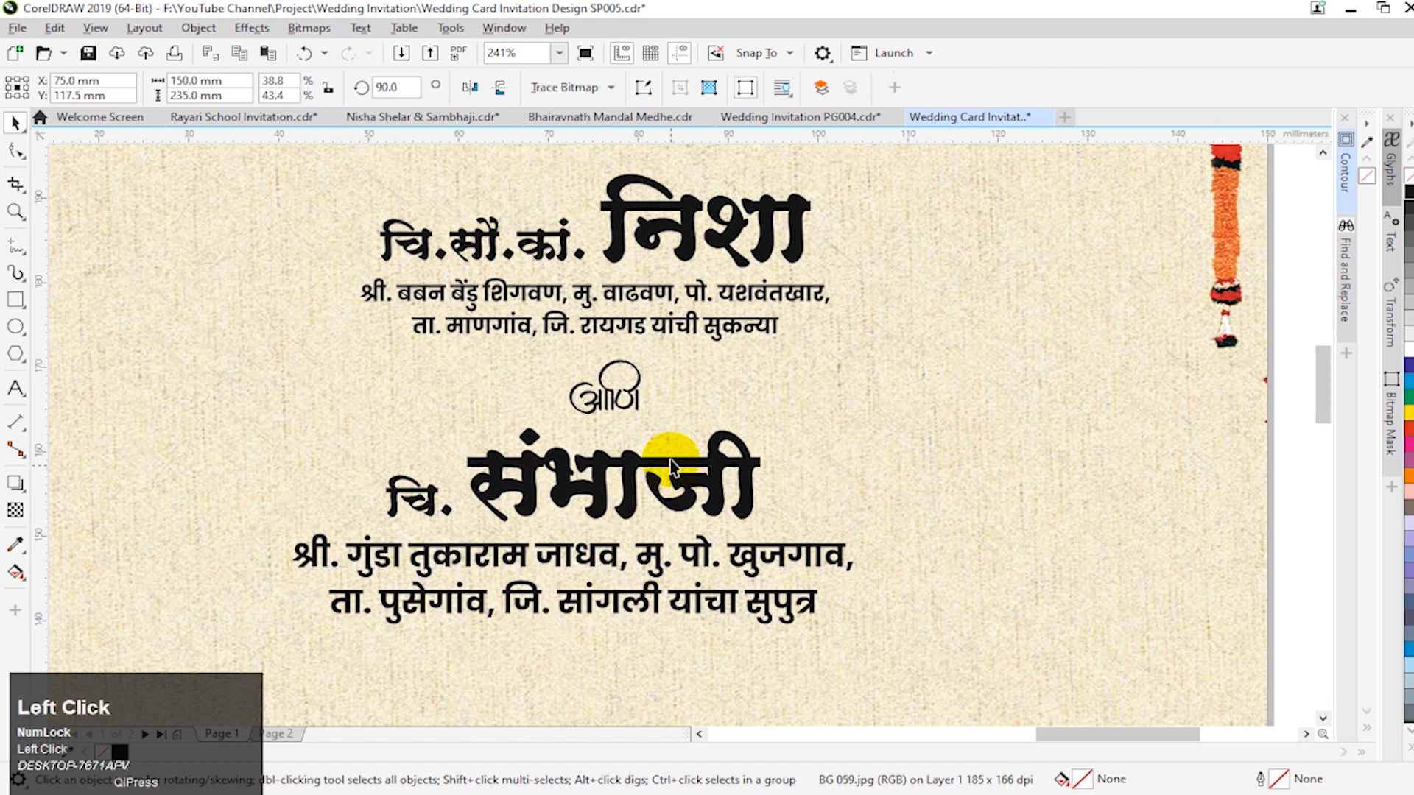
pyautogui.click(672, 475)
# Step: Set the groom's two-line family details to 7.5 pt and center them under his name
pyautogui.click(479, 563)
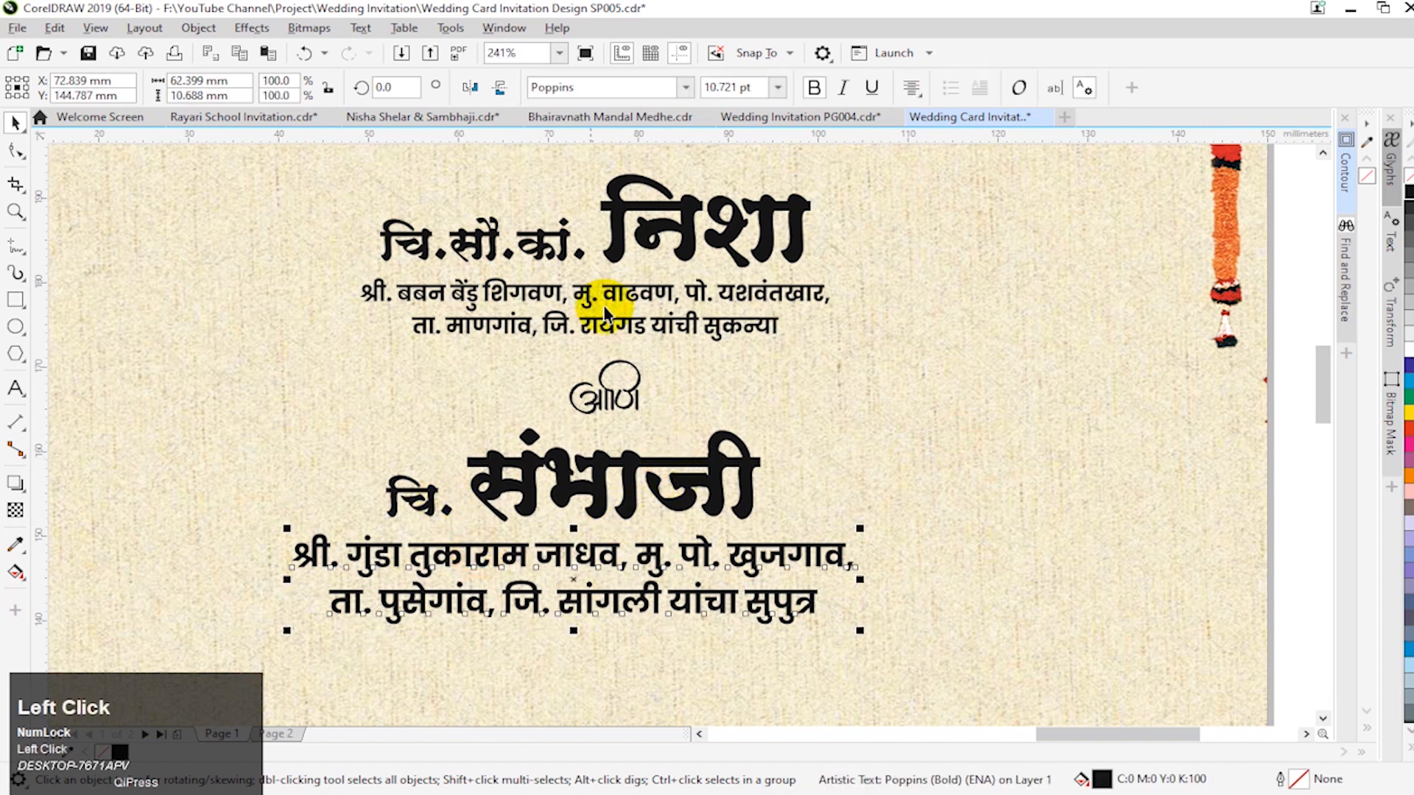
pyautogui.click(731, 87)
pyautogui.write('7.5')
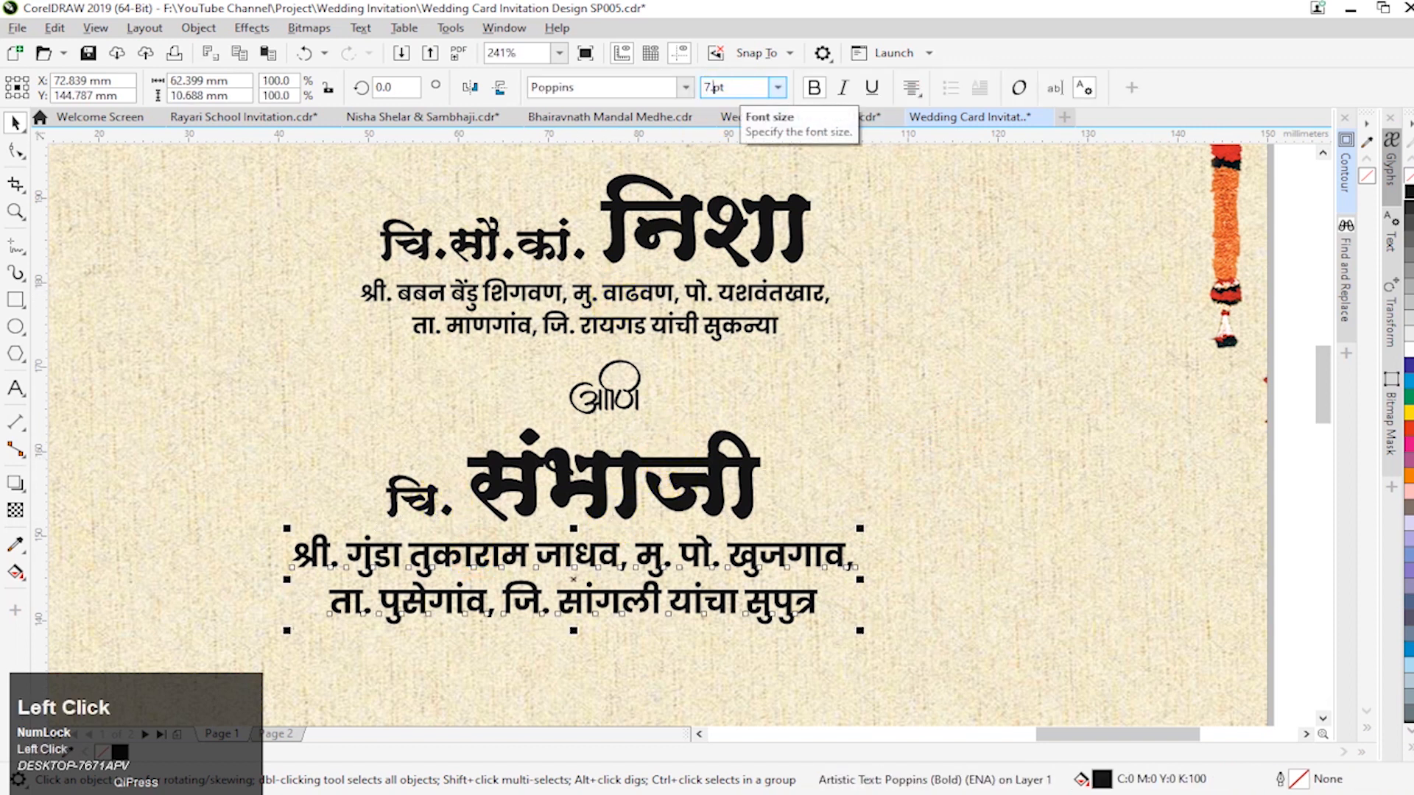
pyautogui.press('Return')
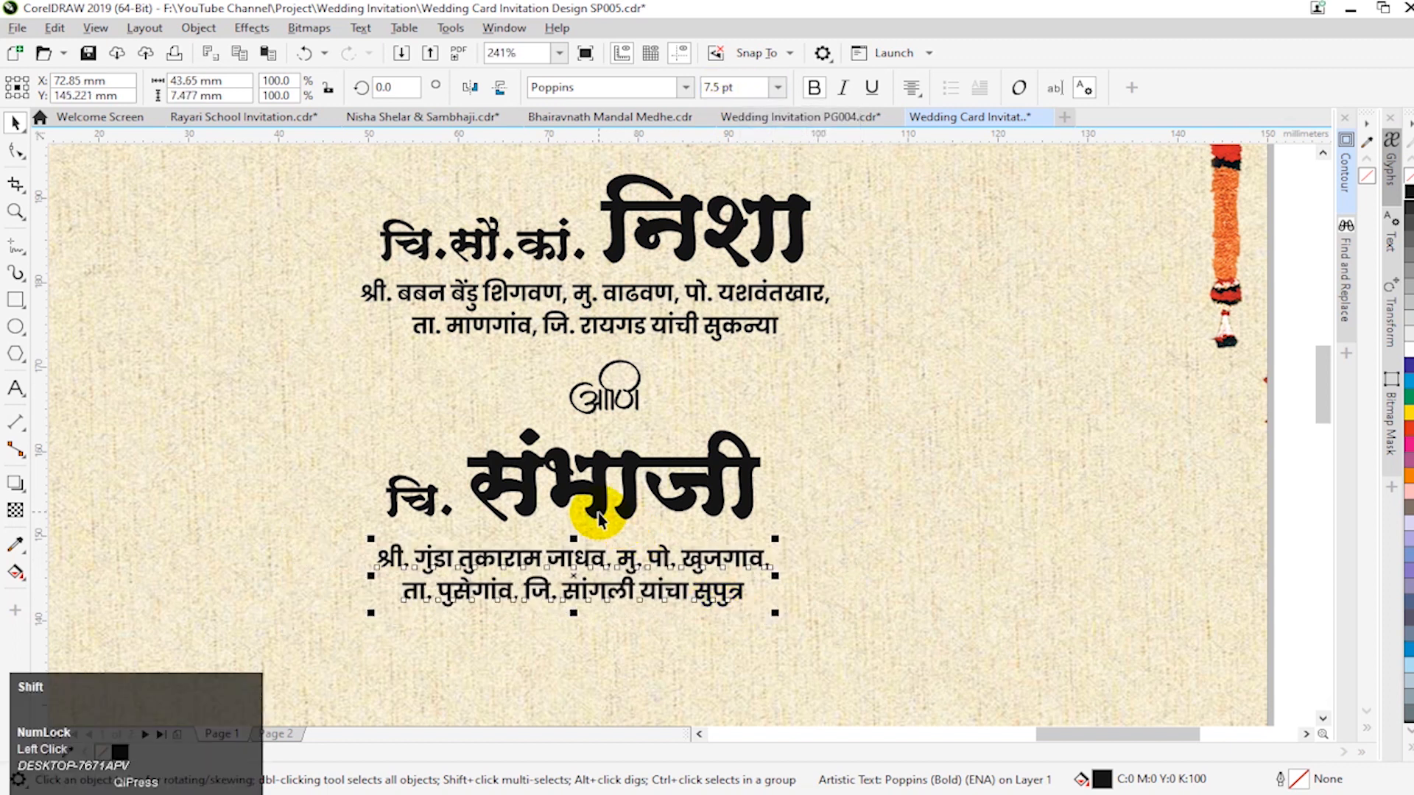
pyautogui.keyDown('shift'); pyautogui.click(597, 513); pyautogui.keyUp('shift')
pyautogui.press('c')
pyautogui.press('c')
# Step: Move the Ganesh shrine illustration beside the page up and slightly left
pyautogui.click(930, 528)
pyautogui.press('F3')
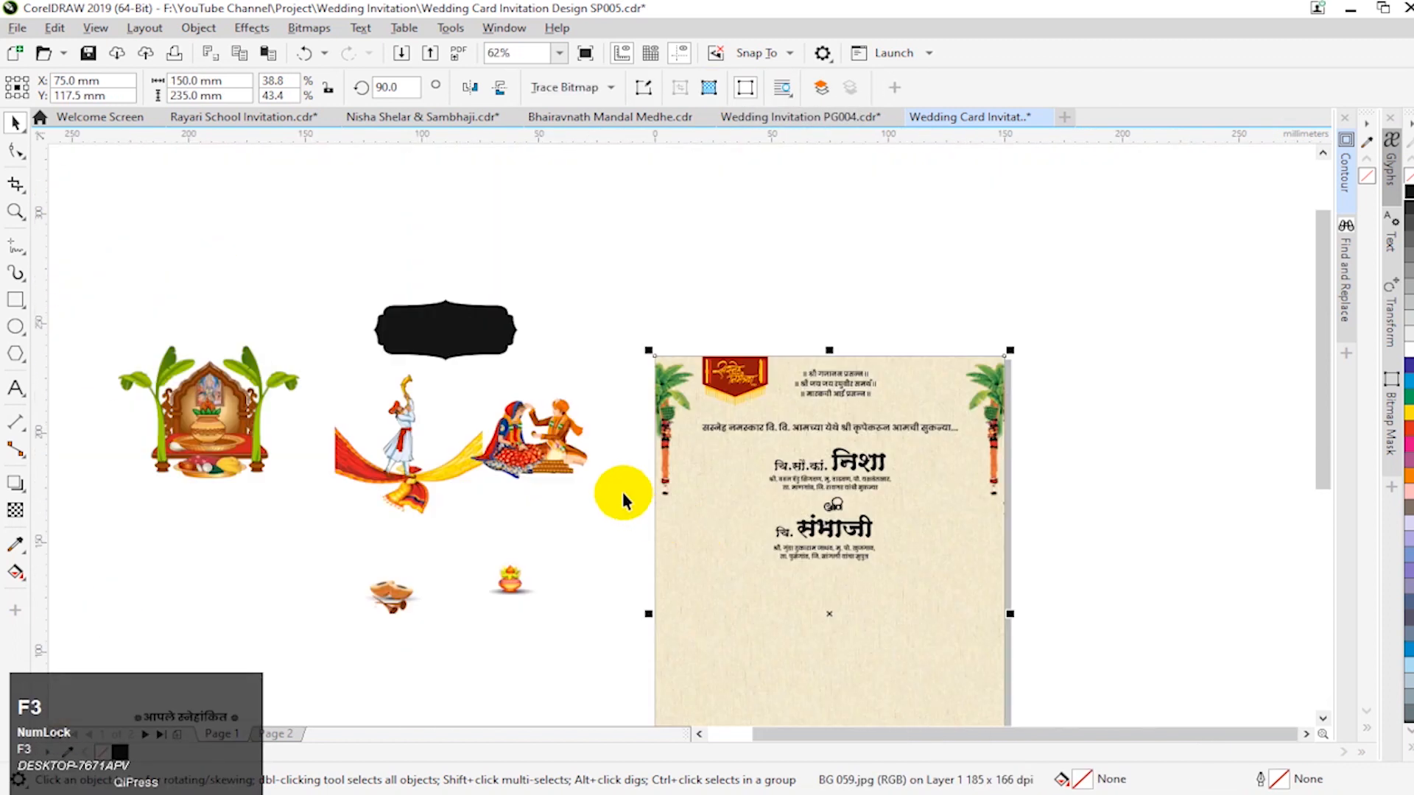
pyautogui.press('F2')
pyautogui.moveTo(354, 370); pyautogui.dragTo(1191, 729)
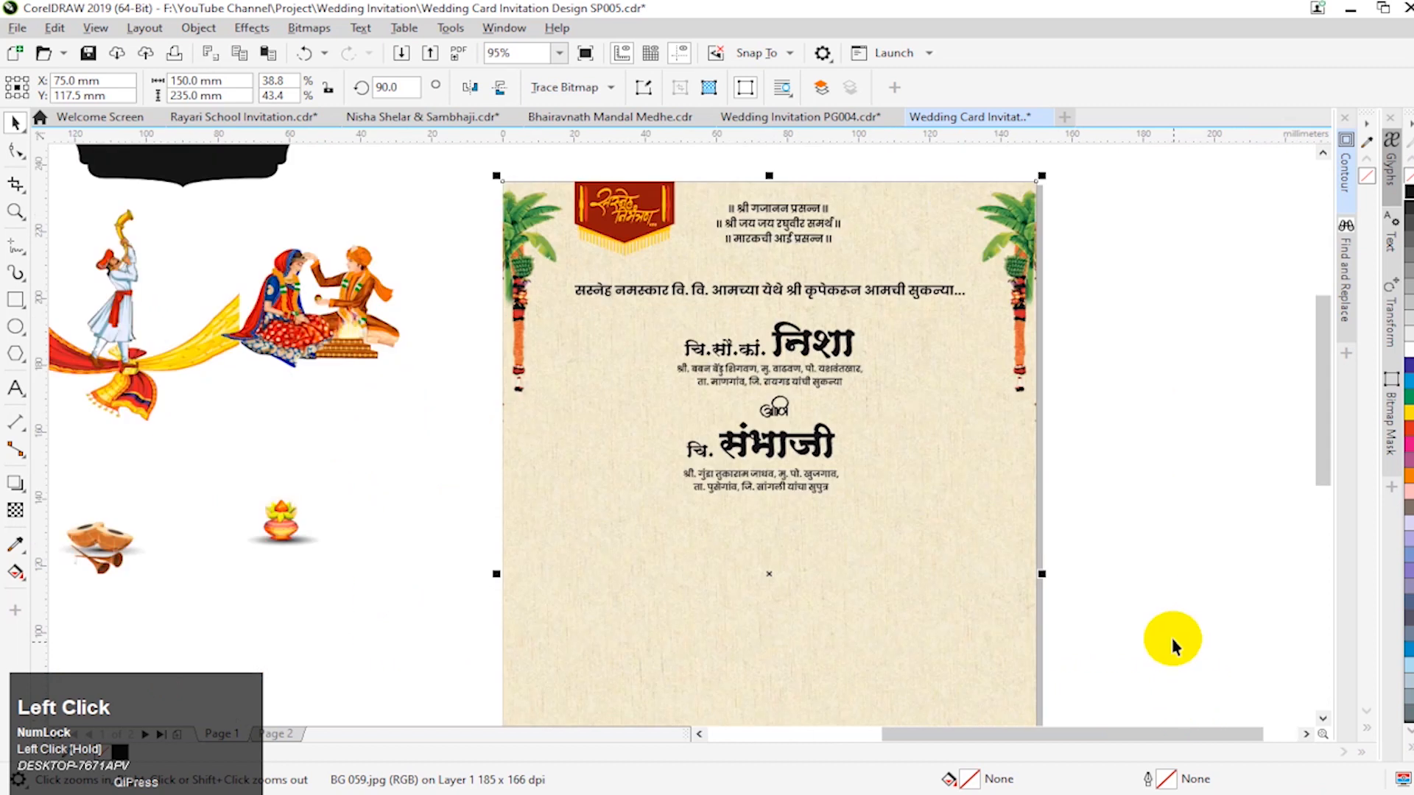
pyautogui.click(1137, 626)
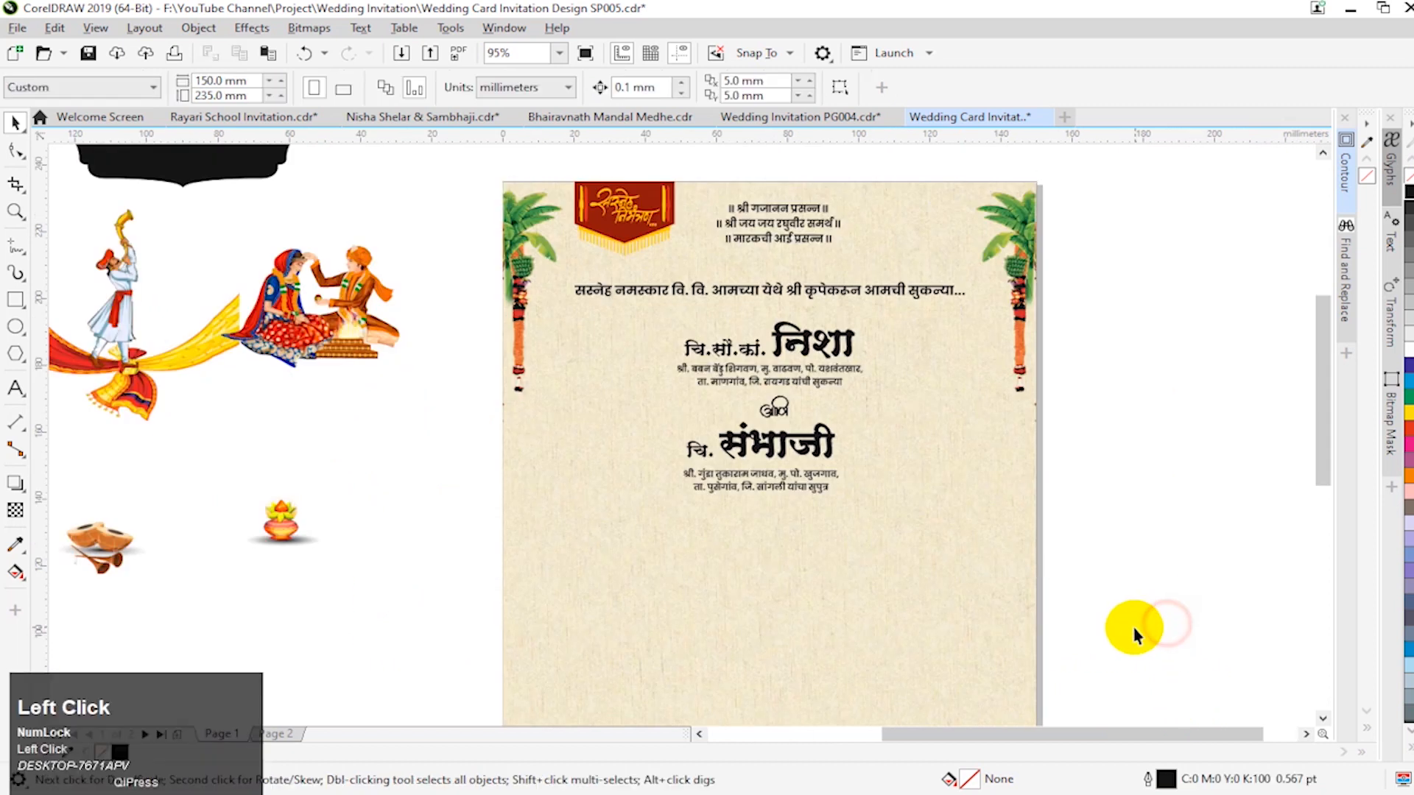
pyautogui.press('F3')
pyautogui.press('F4')
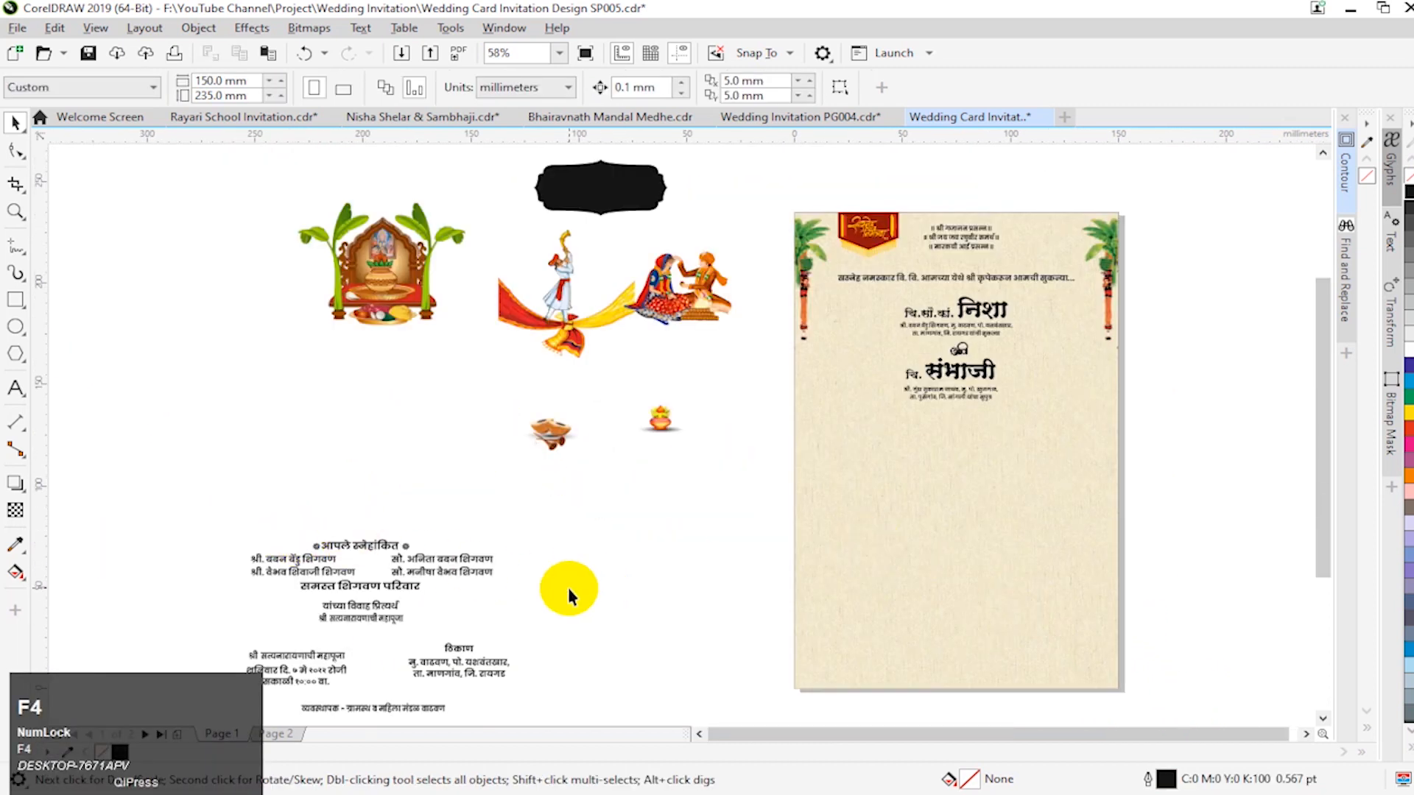
pyautogui.click(621, 584)
pyautogui.moveTo(396, 278); pyautogui.dragTo(375, 209)
pyautogui.click(407, 417)
# Step: Move the यांच्या विवाह प्रित्यर्थ and श्री सत्यनारायणाची महापूजा lines below the groom's family details and enlarge them together
pyautogui.click(381, 610)
pyautogui.keyDown('shift'); pyautogui.click(381, 621); pyautogui.keyUp('shift')
pyautogui.moveTo(385, 603); pyautogui.dragTo(983, 394)
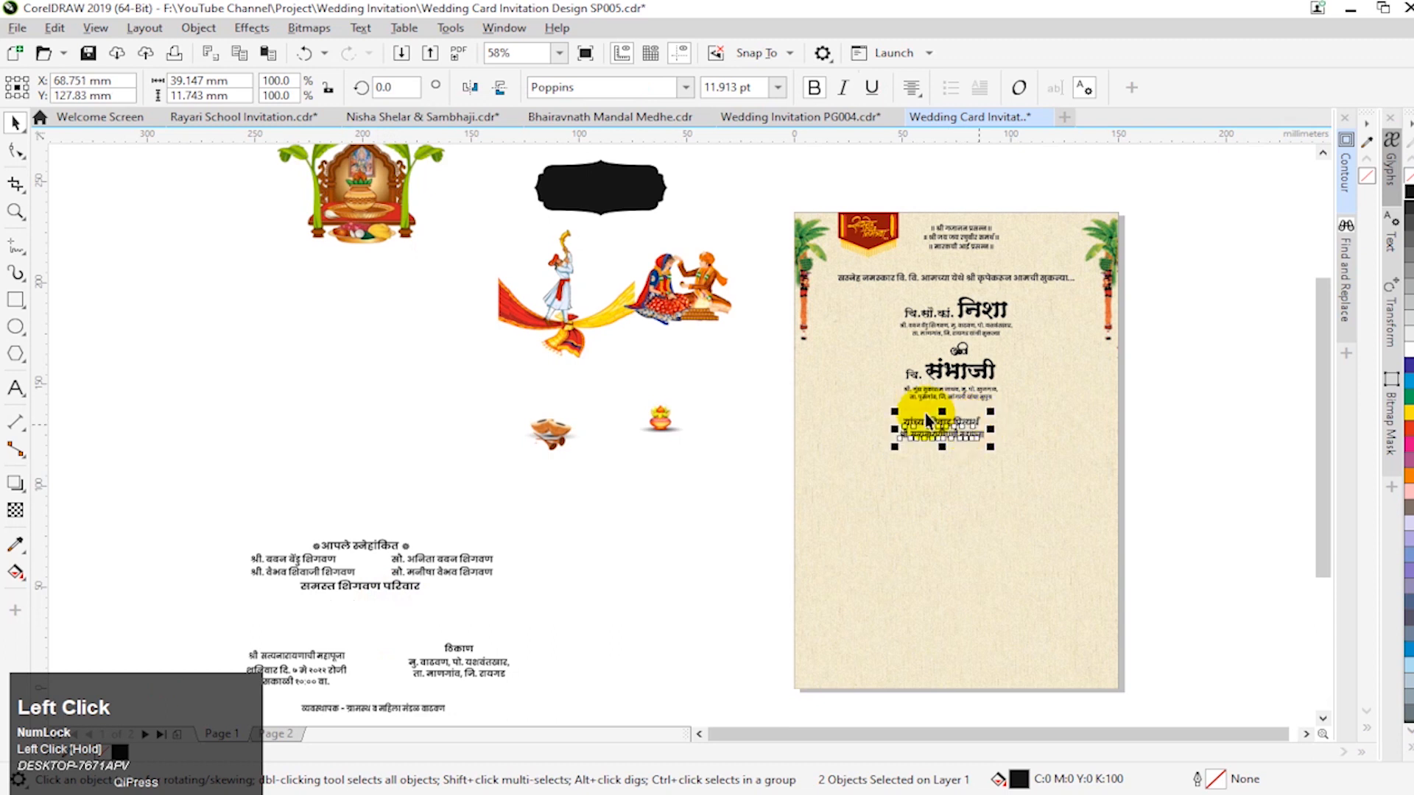
pyautogui.press('z')
pyautogui.moveTo(766, 354); pyautogui.dragTo(1193, 537)
pyautogui.moveTo(703, 438); pyautogui.dragTo(790, 486)
pyautogui.moveTo(661, 368); pyautogui.dragTo(667, 406)
pyautogui.hotkey('ctrl', 'z')
# Step: Set the यांच्या विवाह प्रित्यर्थ line to 19 pt
pyautogui.click(705, 399)
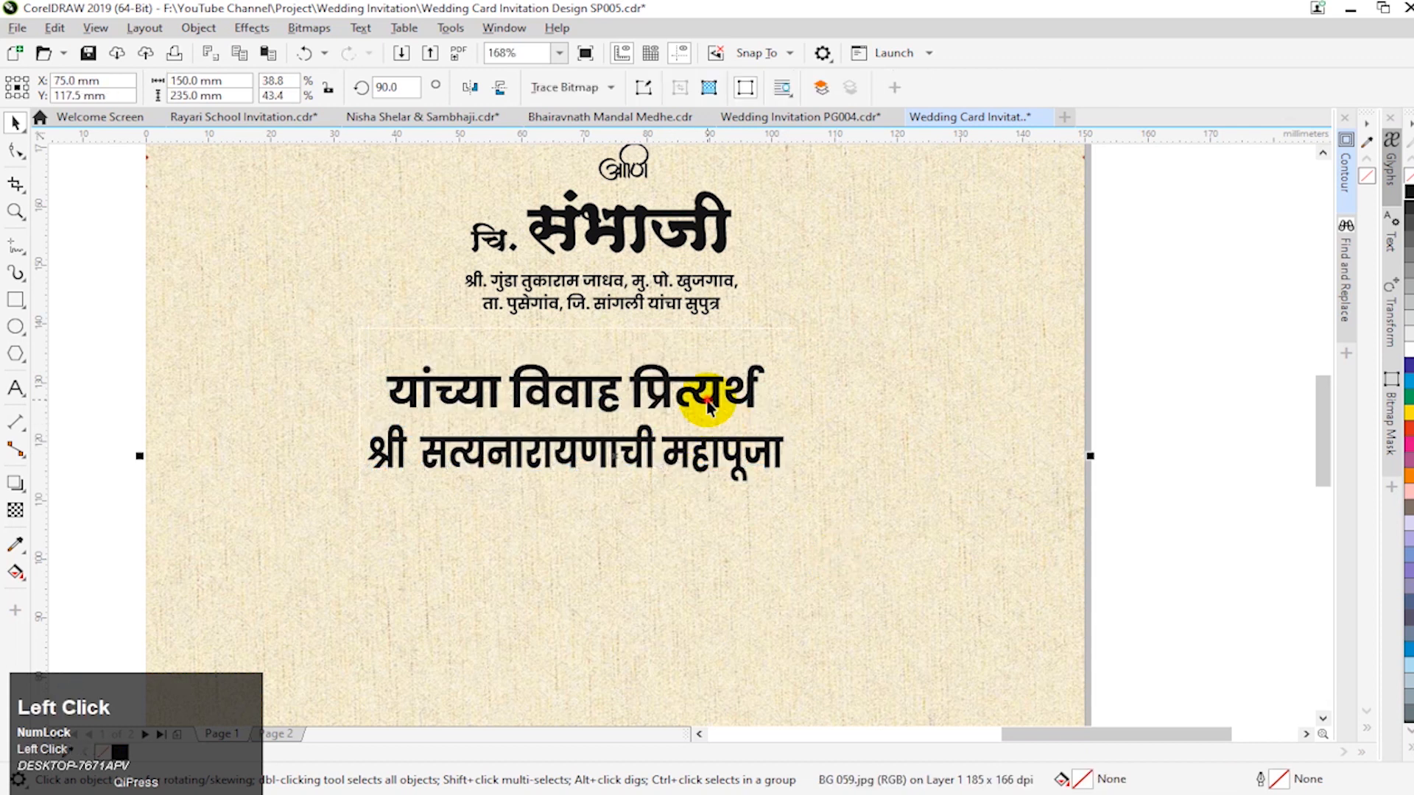
pyautogui.click(733, 85)
pyautogui.hotkey('ctrl', 'a')
pyautogui.write('19')
pyautogui.press('Return')
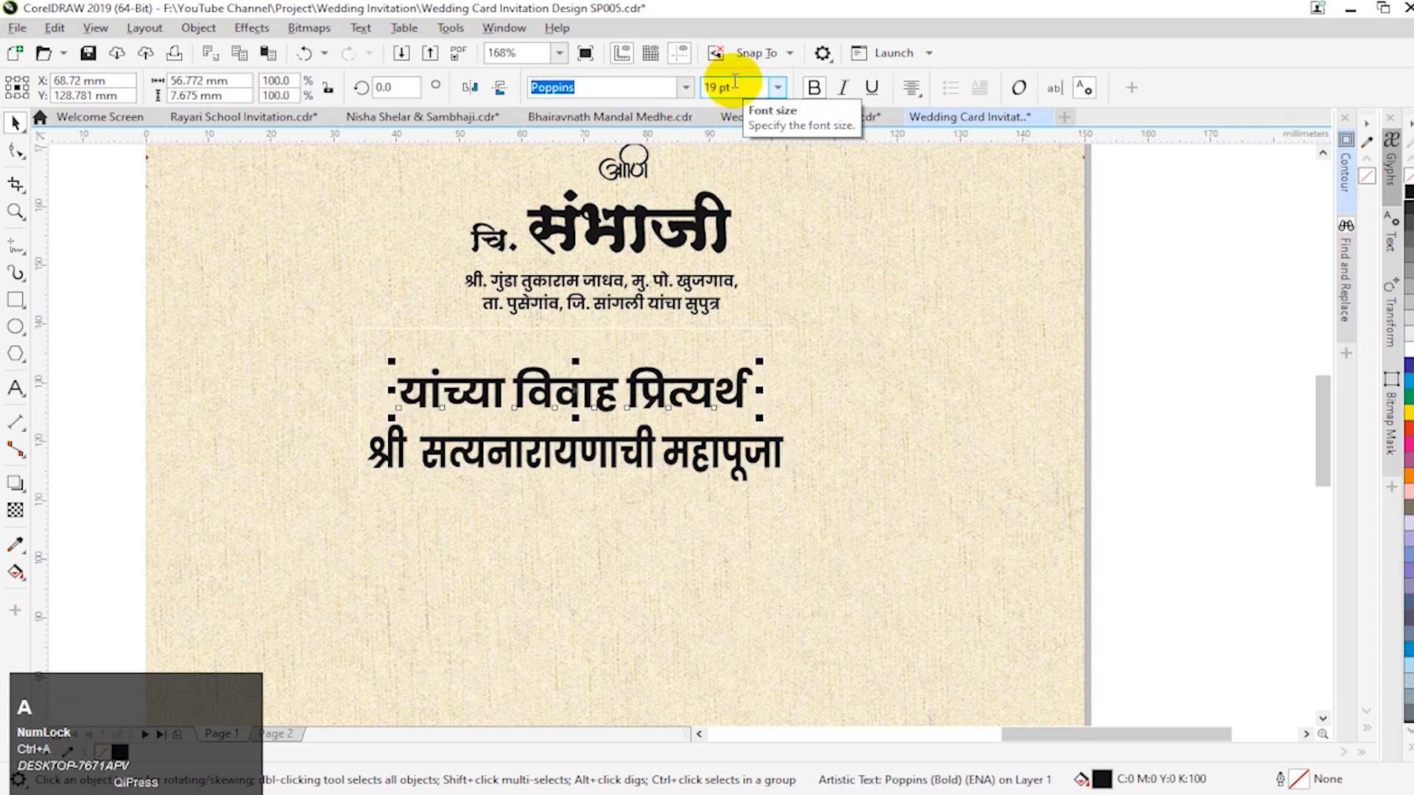
# Step: Widen the श्री सत्यनारायणाची महापूजा line from its center to about 79.4 mm and split it into three lines, one word each
pyautogui.click(659, 453)
pyautogui.moveTo(792, 454); pyautogui.dragTo(832, 454)
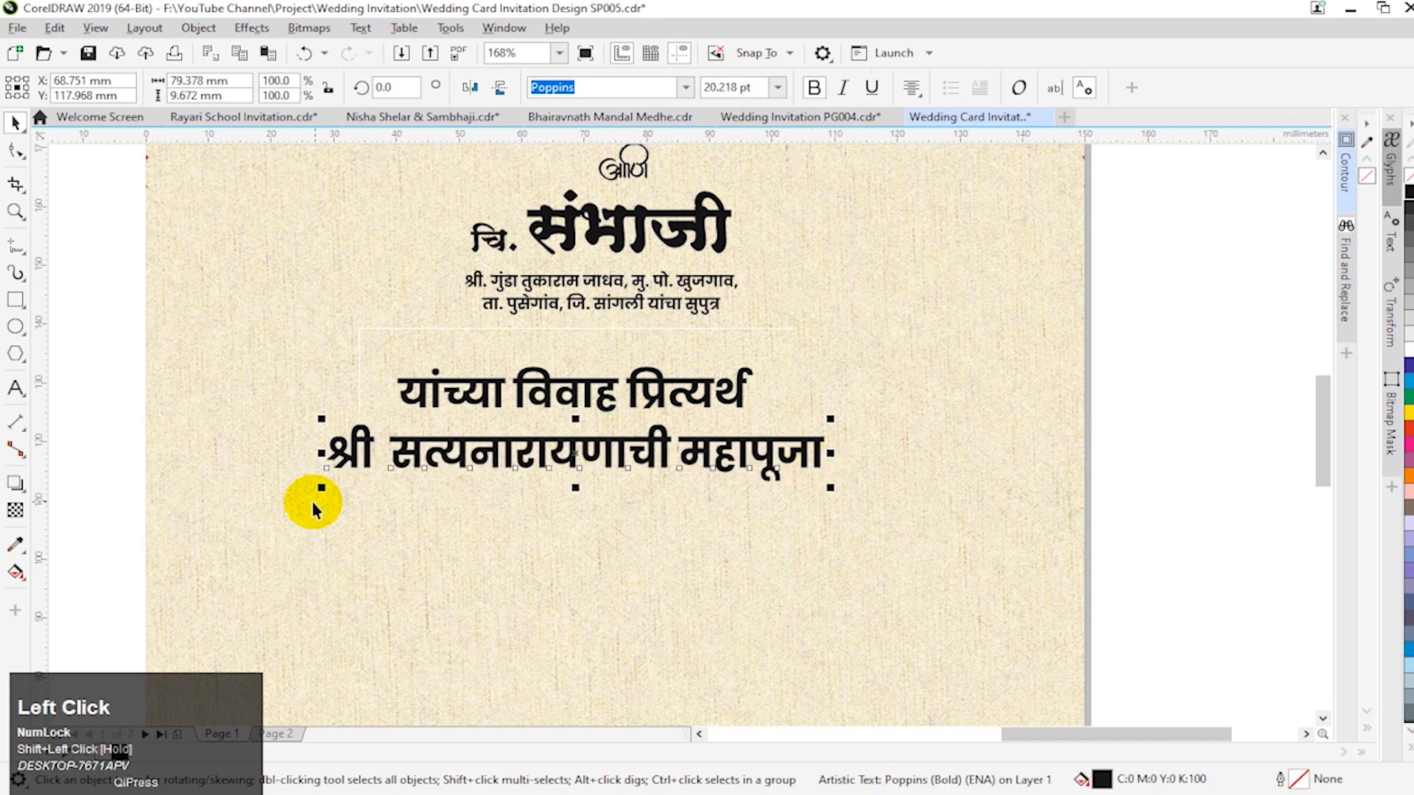
pyautogui.doubleClick(395, 462)
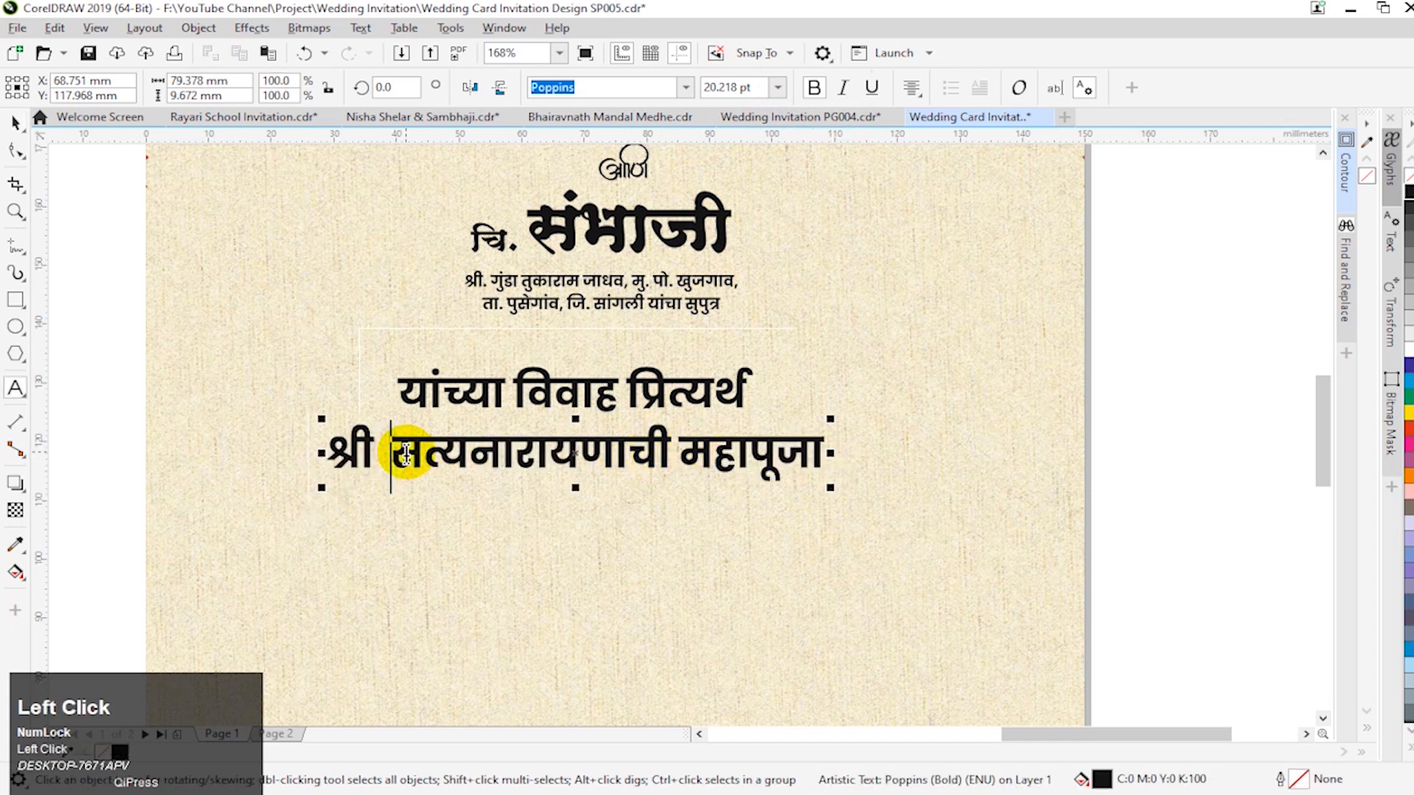
pyautogui.press('Return')
pyautogui.press('BackSpace')
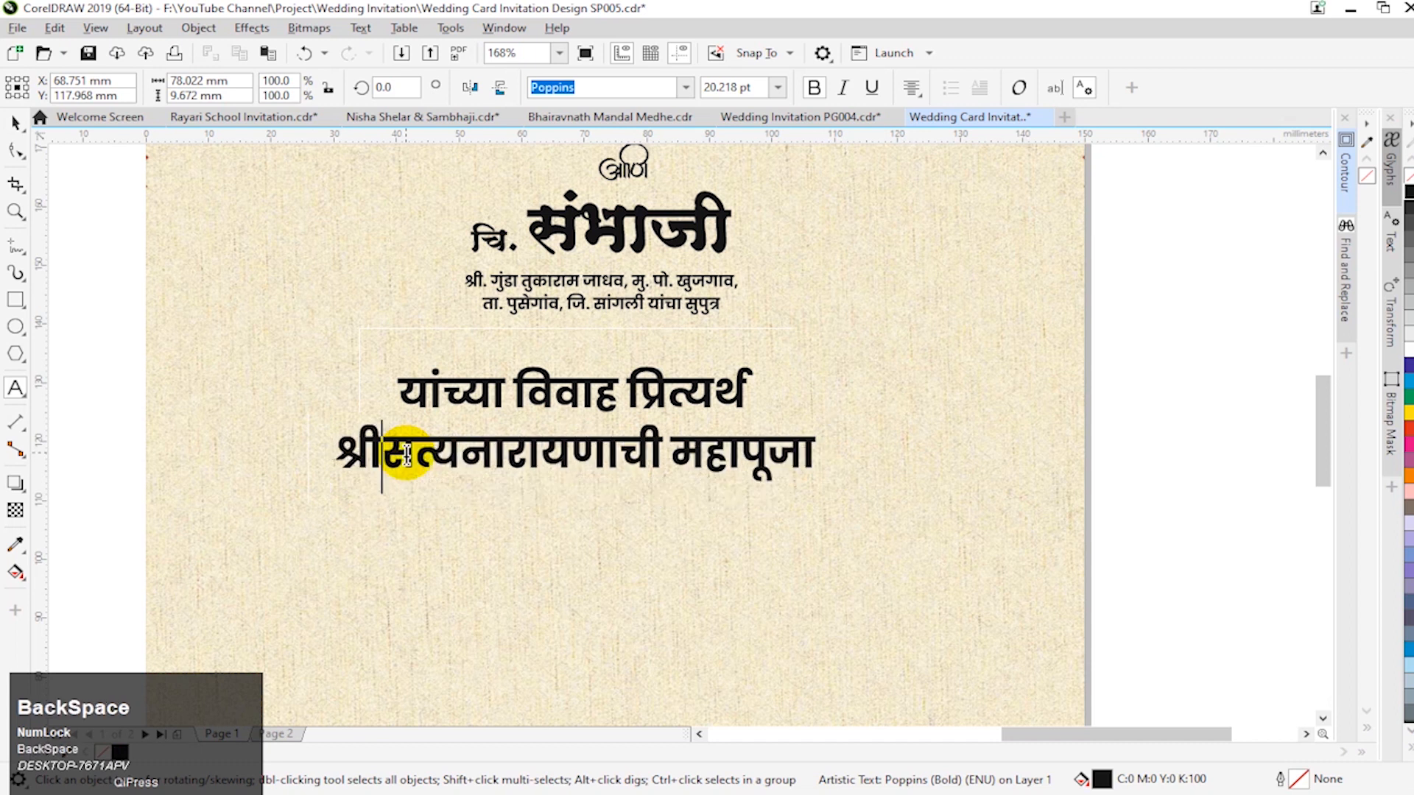
pyautogui.press('Return')
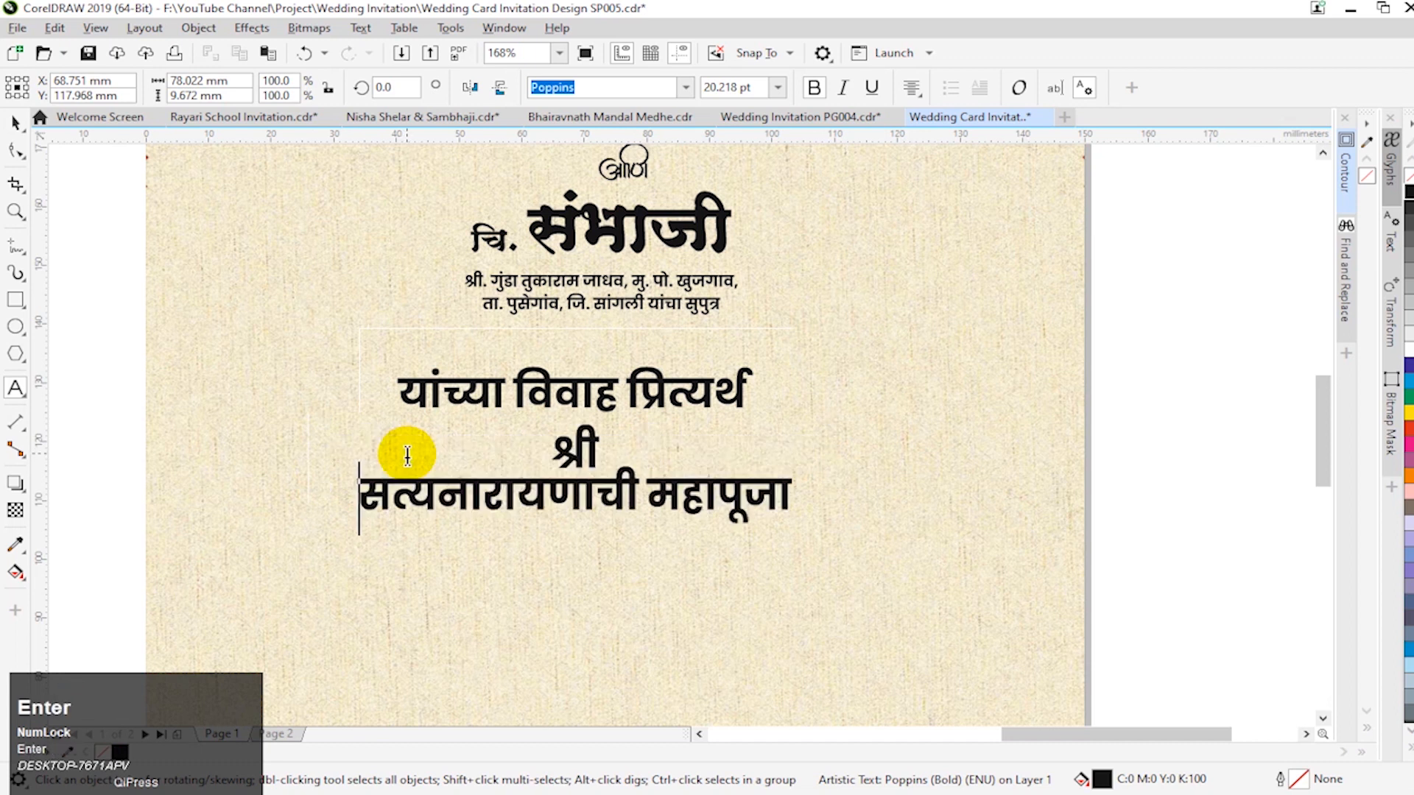
pyautogui.press('BackSpace')
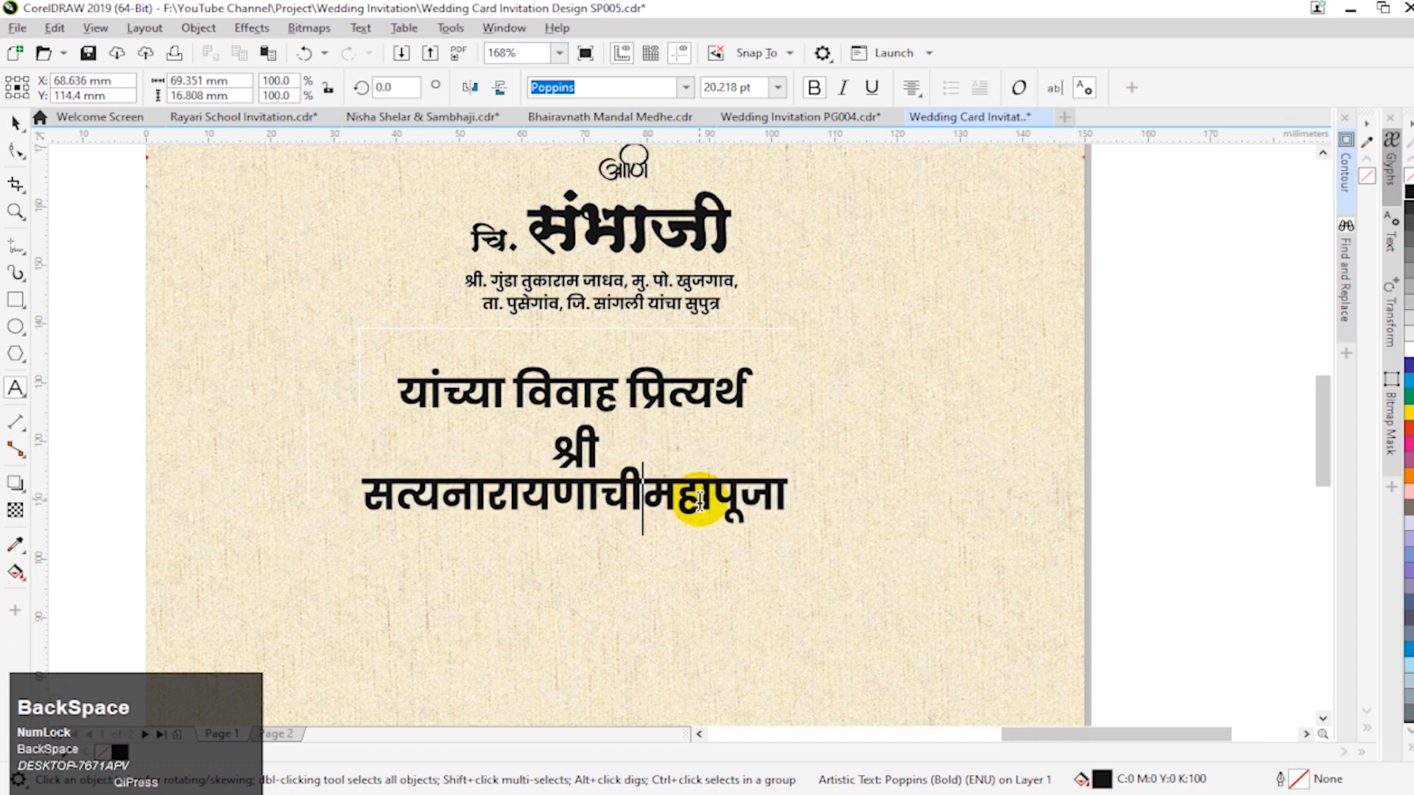
pyautogui.press('Return')
pyautogui.hotkey('ctrl', 'space')
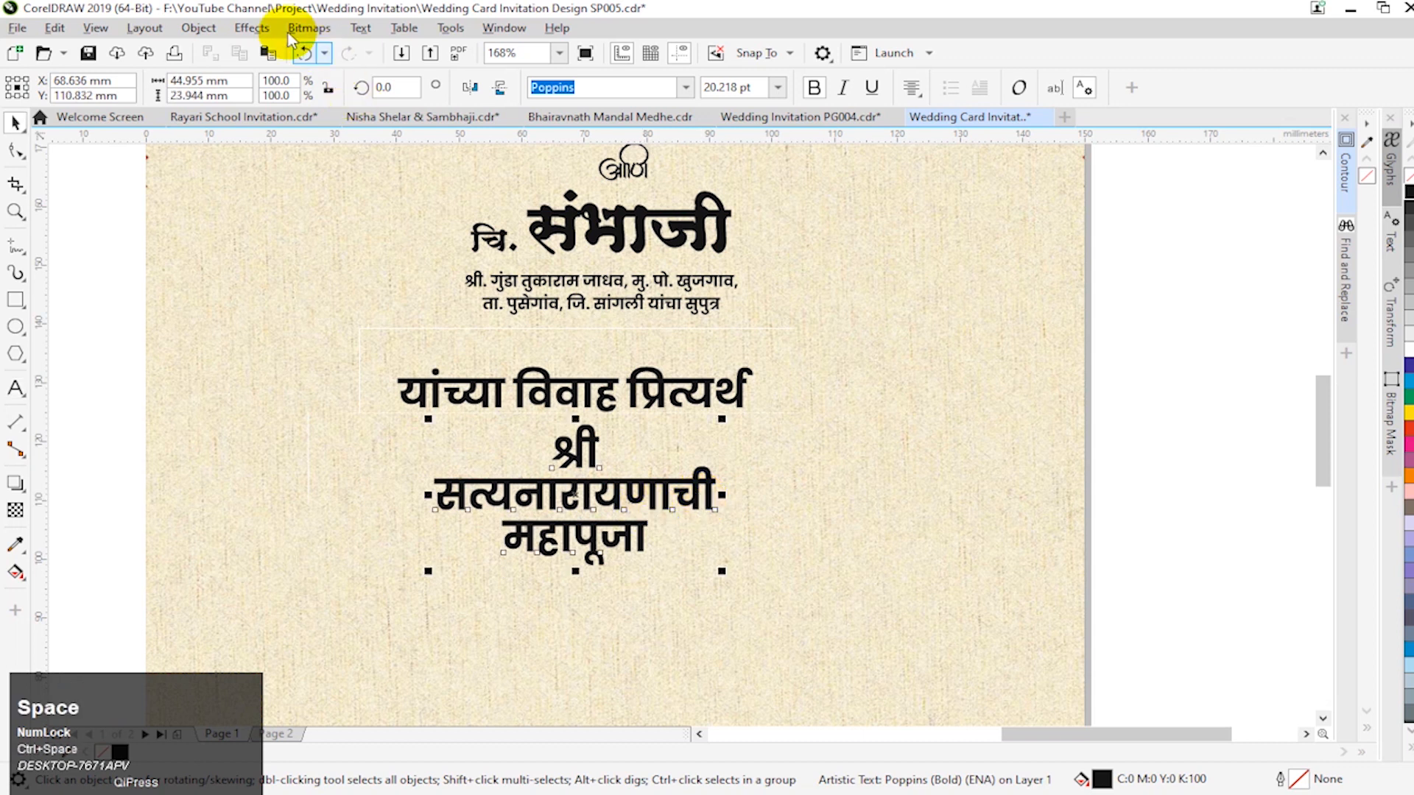
# Step: Break the three-line महापूजा text apart into separate objects and select the सत्यनारायणाची and महापूजा lines
pyautogui.click(198, 28)
pyautogui.click(254, 451)
pyautogui.click(647, 494)
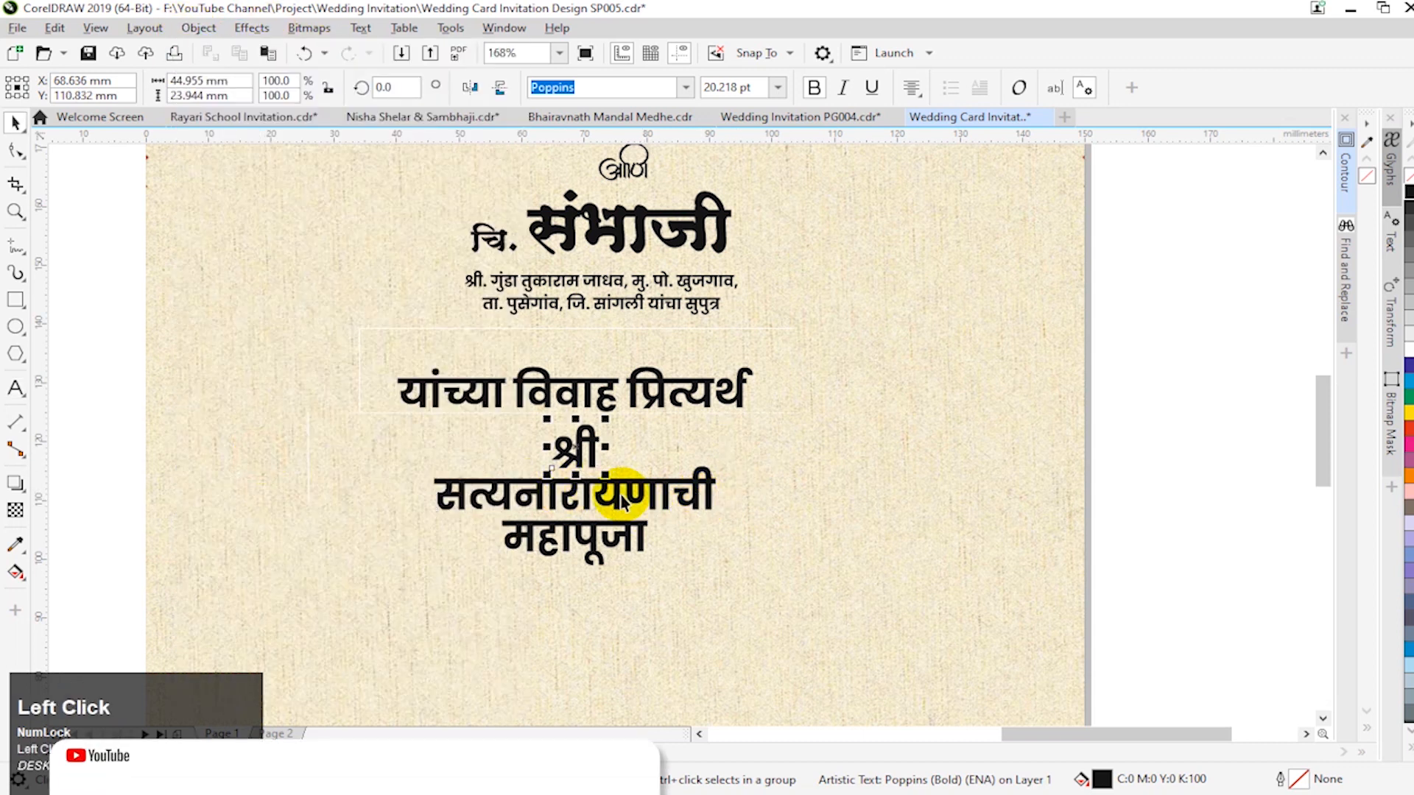
pyautogui.keyDown('shift'); pyautogui.click(611, 531); pyautogui.keyUp('shift')
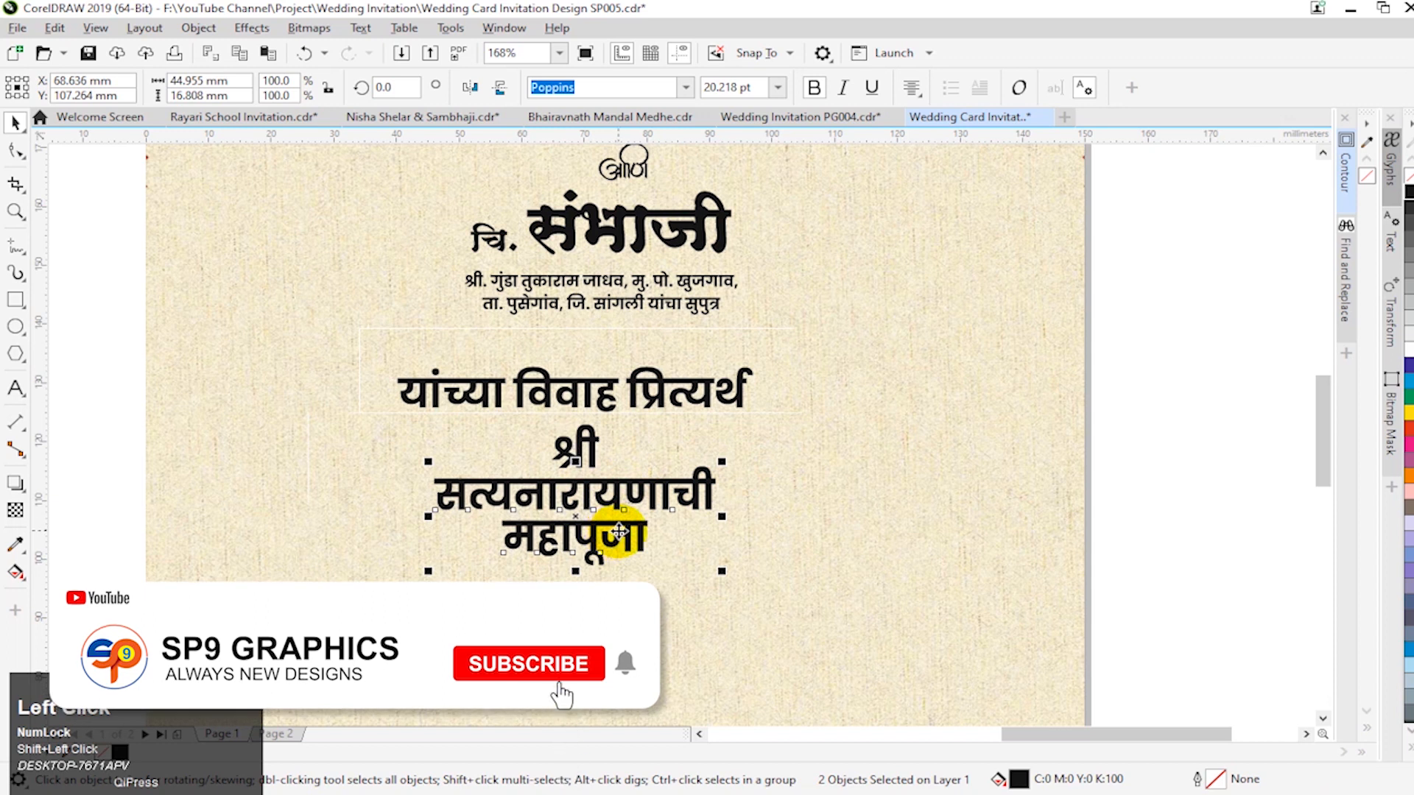
# Step: Enlarge श्री to span two lines, stack सत्यनारायणाची and महापूजा left-aligned beside it, and group the three words
pyautogui.moveTo(602, 480); pyautogui.dragTo(441, 545)
pyautogui.keyDown('shift'); pyautogui.click(518, 498); pyautogui.keyUp('shift')
pyautogui.moveTo(518, 497); pyautogui.dragTo(469, 500)
pyautogui.moveTo(725, 538); pyautogui.dragTo(748, 552)
pyautogui.keyDown('shift'); pyautogui.click(419, 460); pyautogui.keyUp('shift')
pyautogui.moveTo(475, 456); pyautogui.dragTo(504, 448)
pyautogui.hotkey('ctrl', 'g')
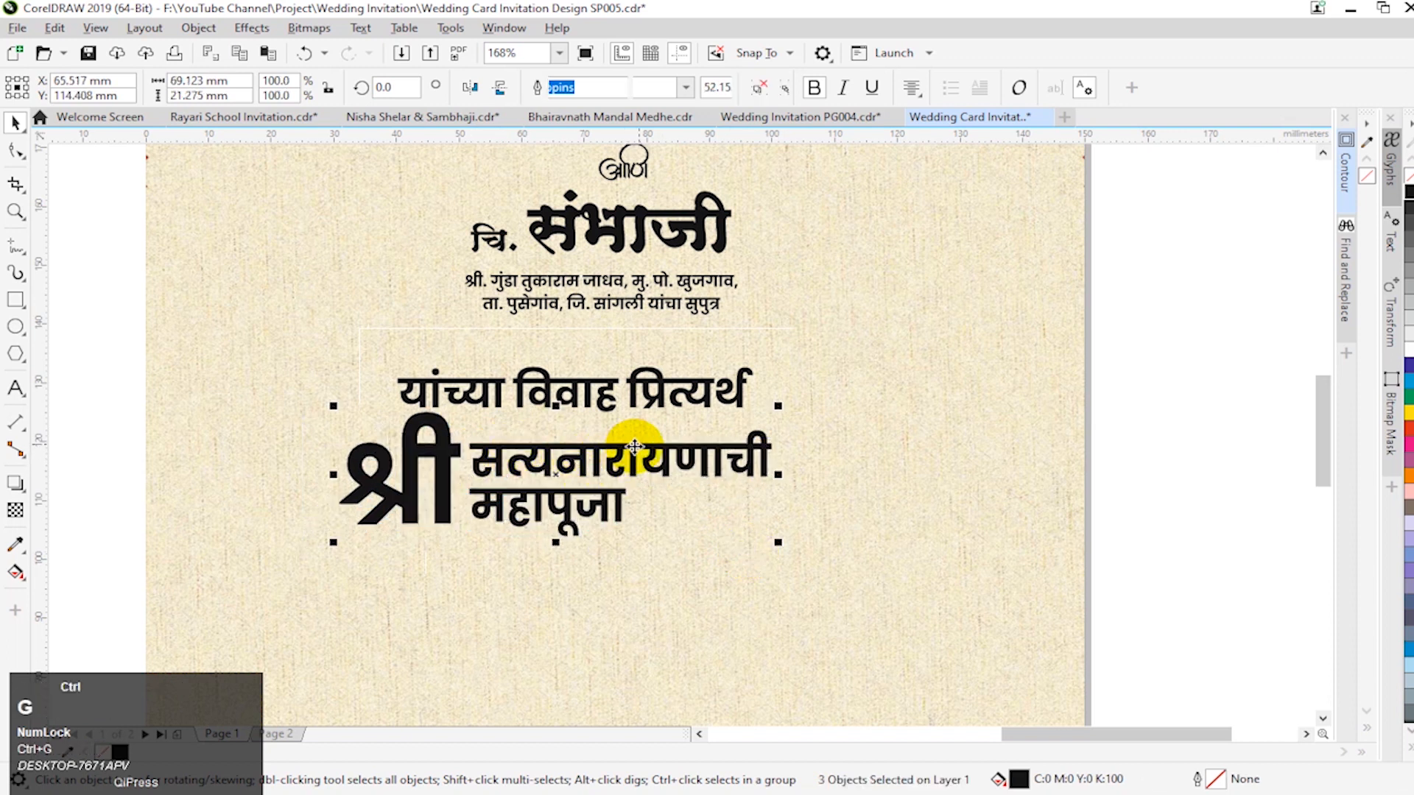
# Step: Stretch महापूजा horizontally to about 28.6 mm and group it with श्री and सत्यनारायणाची
pyautogui.click(654, 586)
pyautogui.click(623, 511)
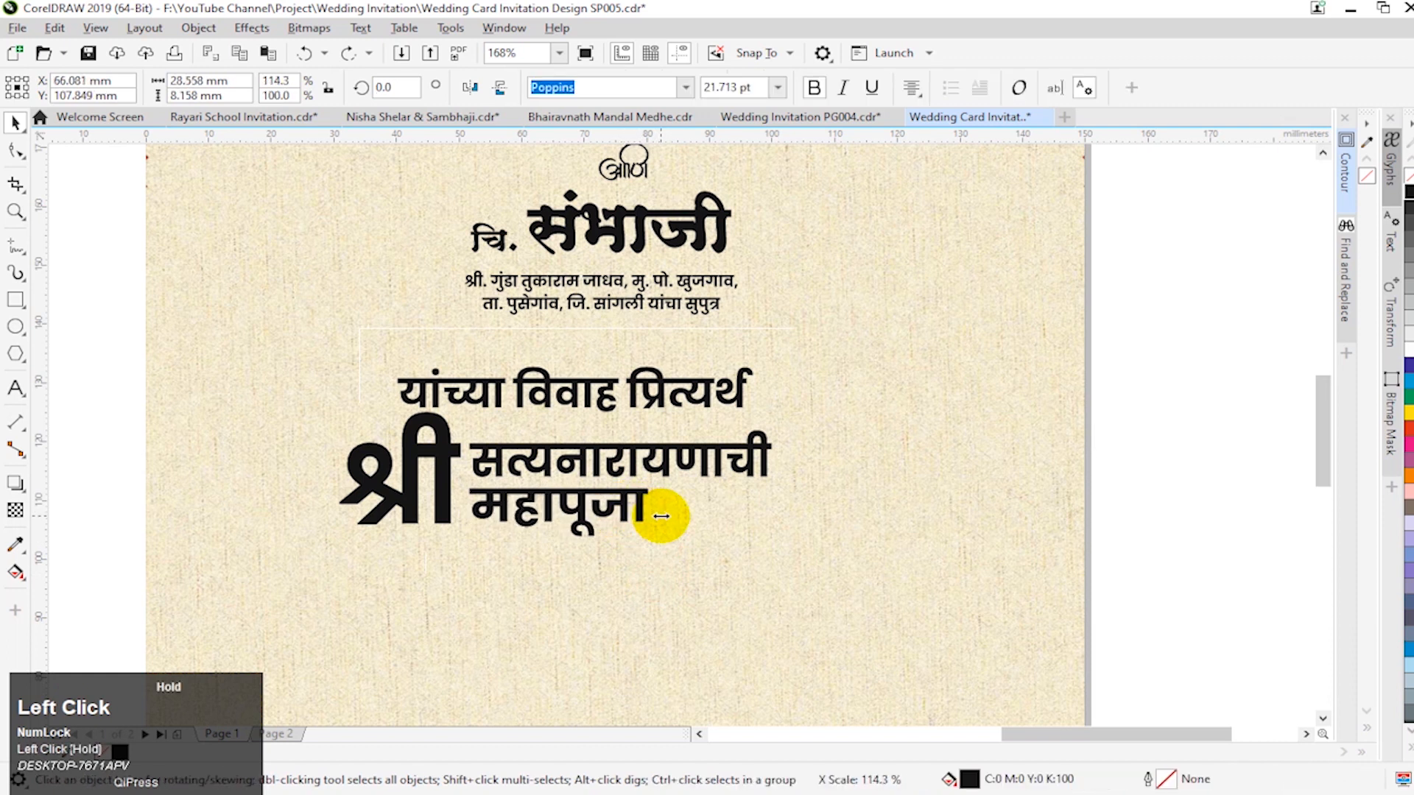
pyautogui.keyDown('shift'); pyautogui.click(614, 471); pyautogui.keyUp('shift')
pyautogui.keyDown('shift'); pyautogui.click(447, 483); pyautogui.keyUp('shift')
pyautogui.hotkey('ctrl', 'g')
# Step: Center the pooja text group and the यांच्या विवाह प्रित्यर्थ line, then fit that line above सत्यनारायणाची at about 16.6 pt
pyautogui.keyDown('shift'); pyautogui.click(555, 402); pyautogui.keyUp('shift')
pyautogui.press('c')
pyautogui.moveTo(549, 396); pyautogui.dragTo(658, 391)
pyautogui.click(628, 556)
pyautogui.click(548, 378)
pyautogui.moveTo(845, 367); pyautogui.dragTo(752, 399)
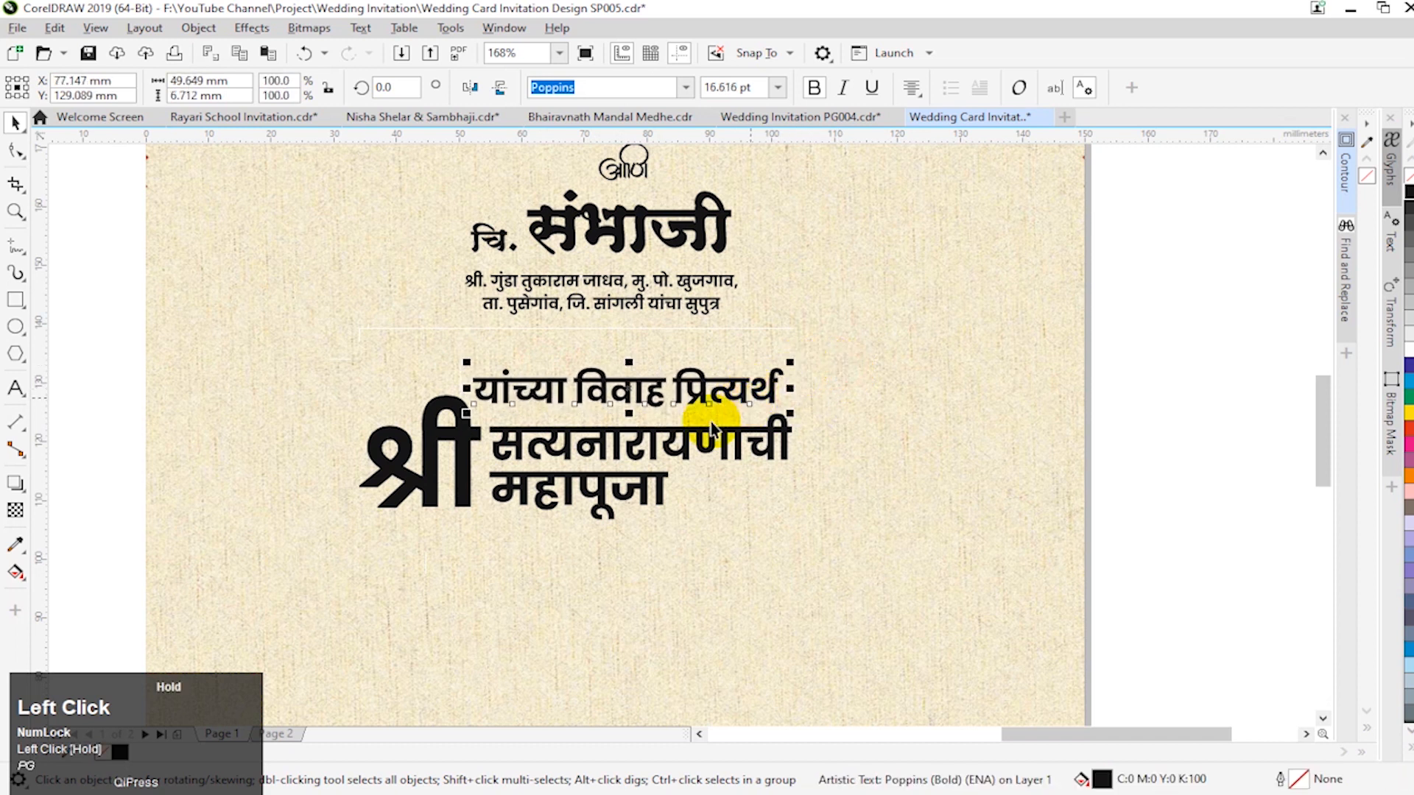
# Step: Draw a rectangle about 100.2 × 30.1 mm around the pooja text and center it horizontally at X 75 mm
pyautogui.click(18, 299)
pyautogui.moveTo(258, 356); pyautogui.dragTo(887, 532)
pyautogui.press('space')
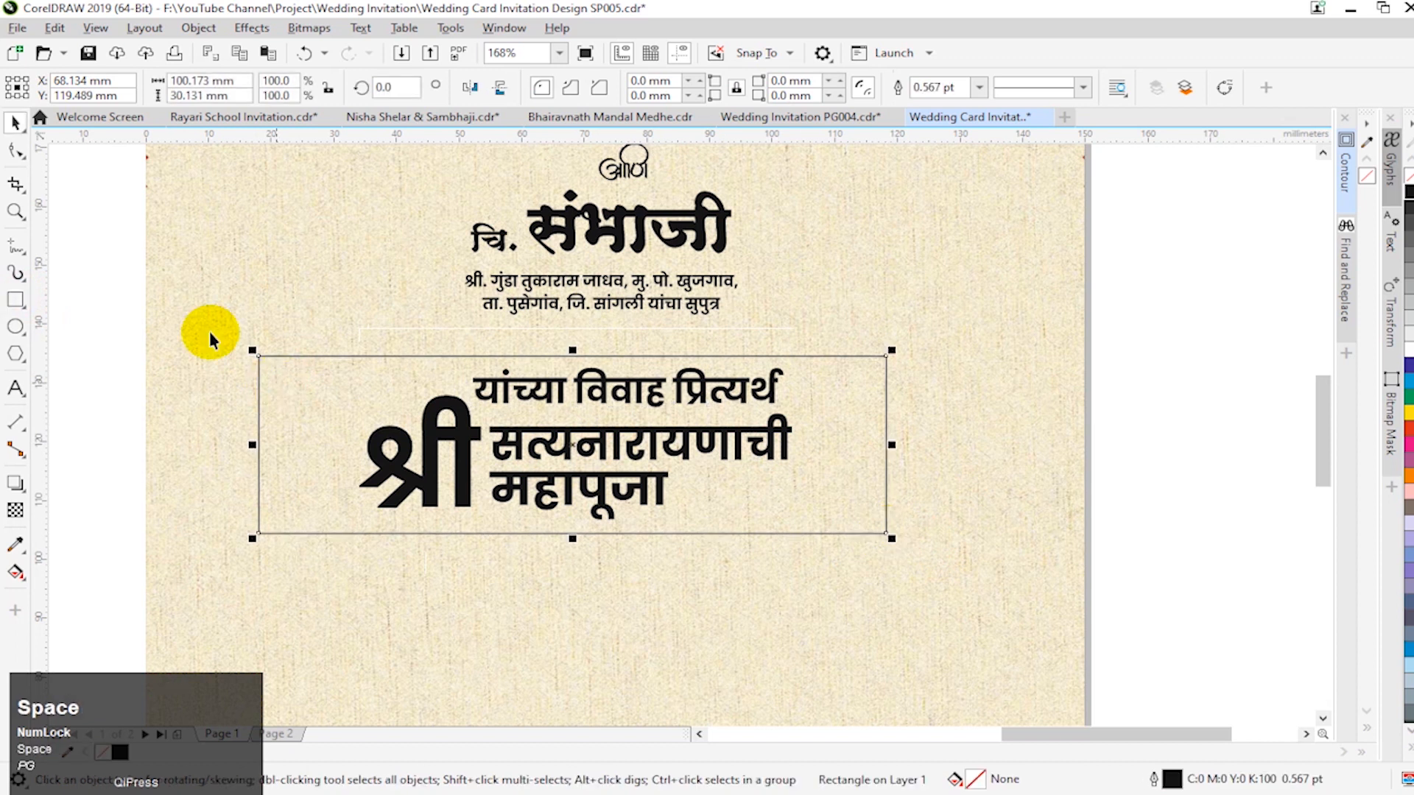
pyautogui.press('c')
pyautogui.click(123, 341)
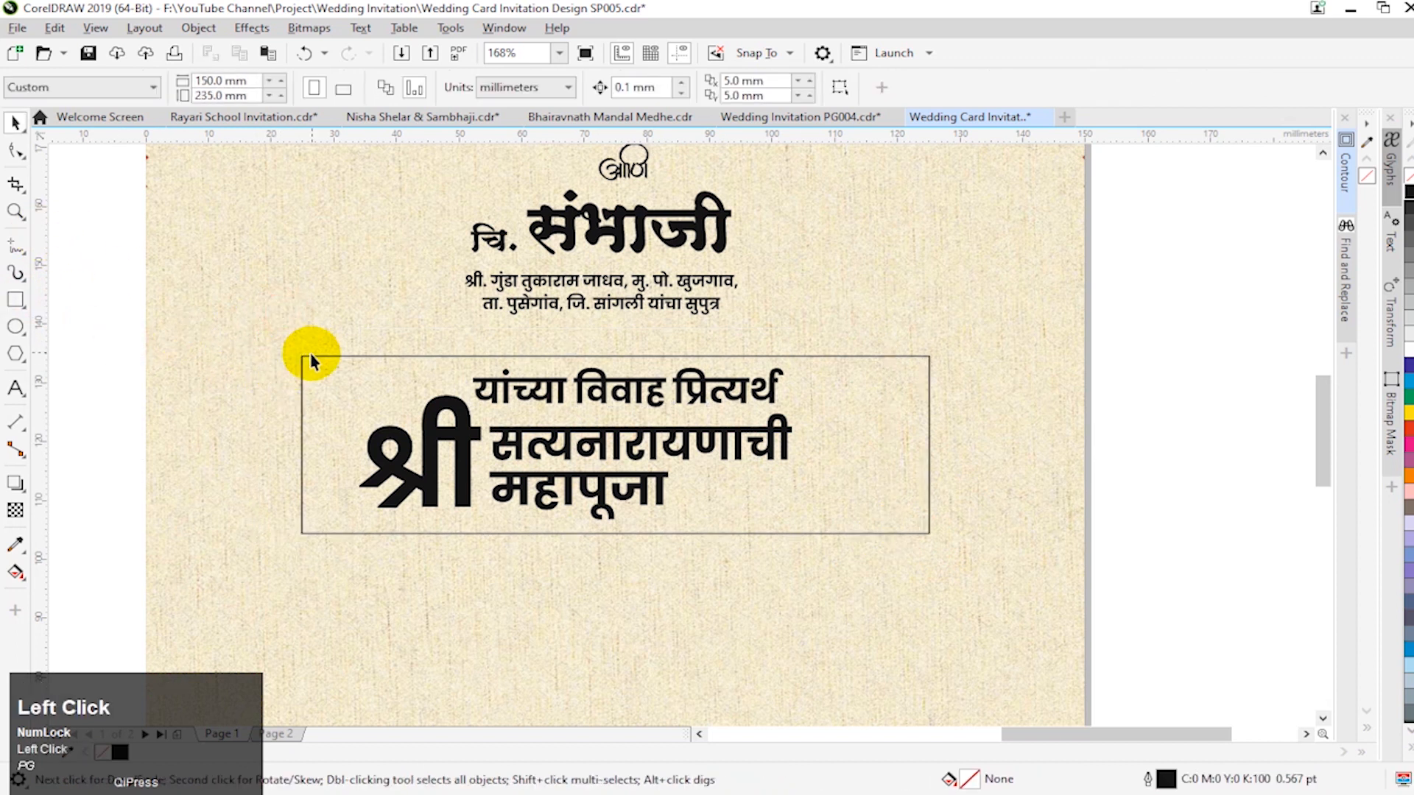
pyautogui.click(308, 356)
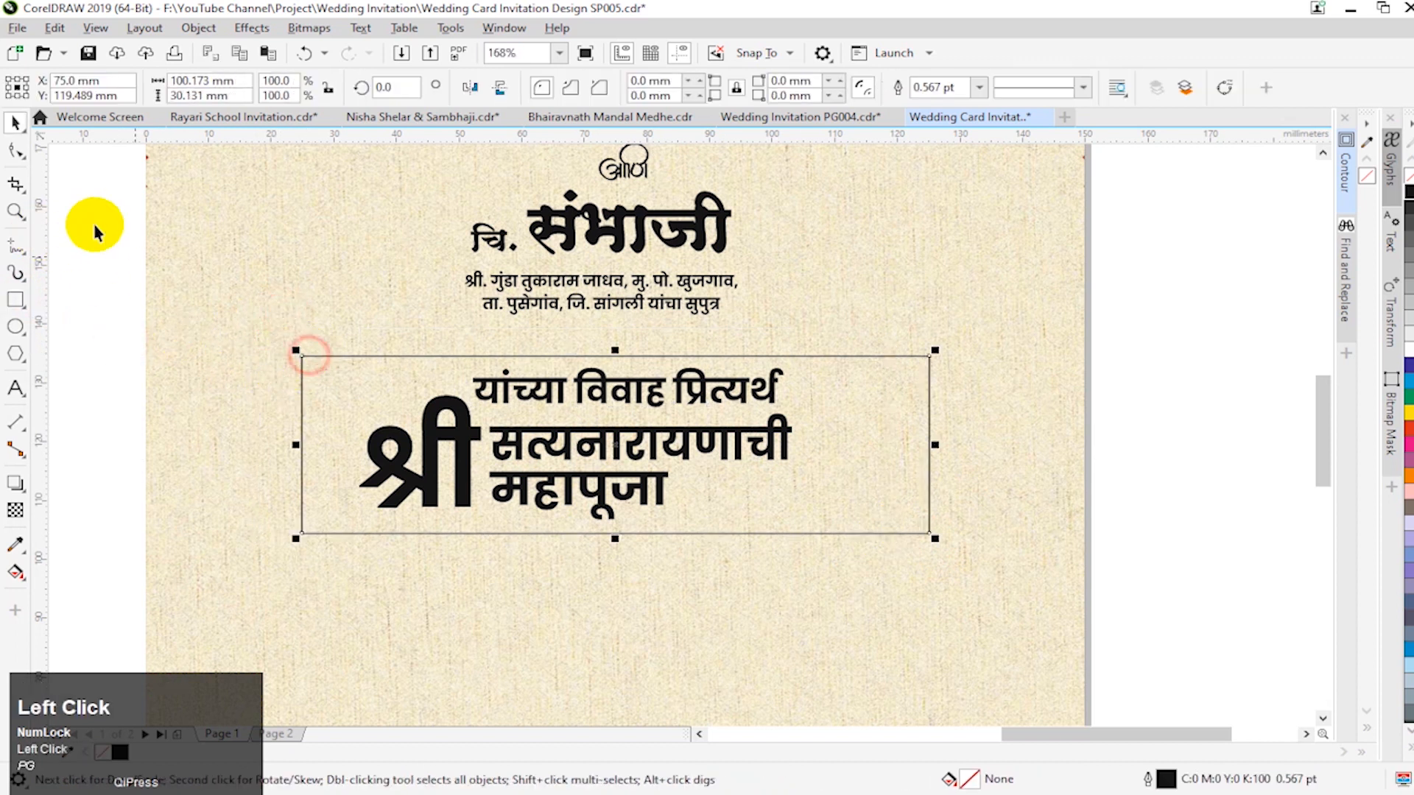
# Step: Round all four corners of the rectangle around the pooja text to a radius of about 12 mm
pyautogui.click(18, 156)
pyautogui.click(308, 359)
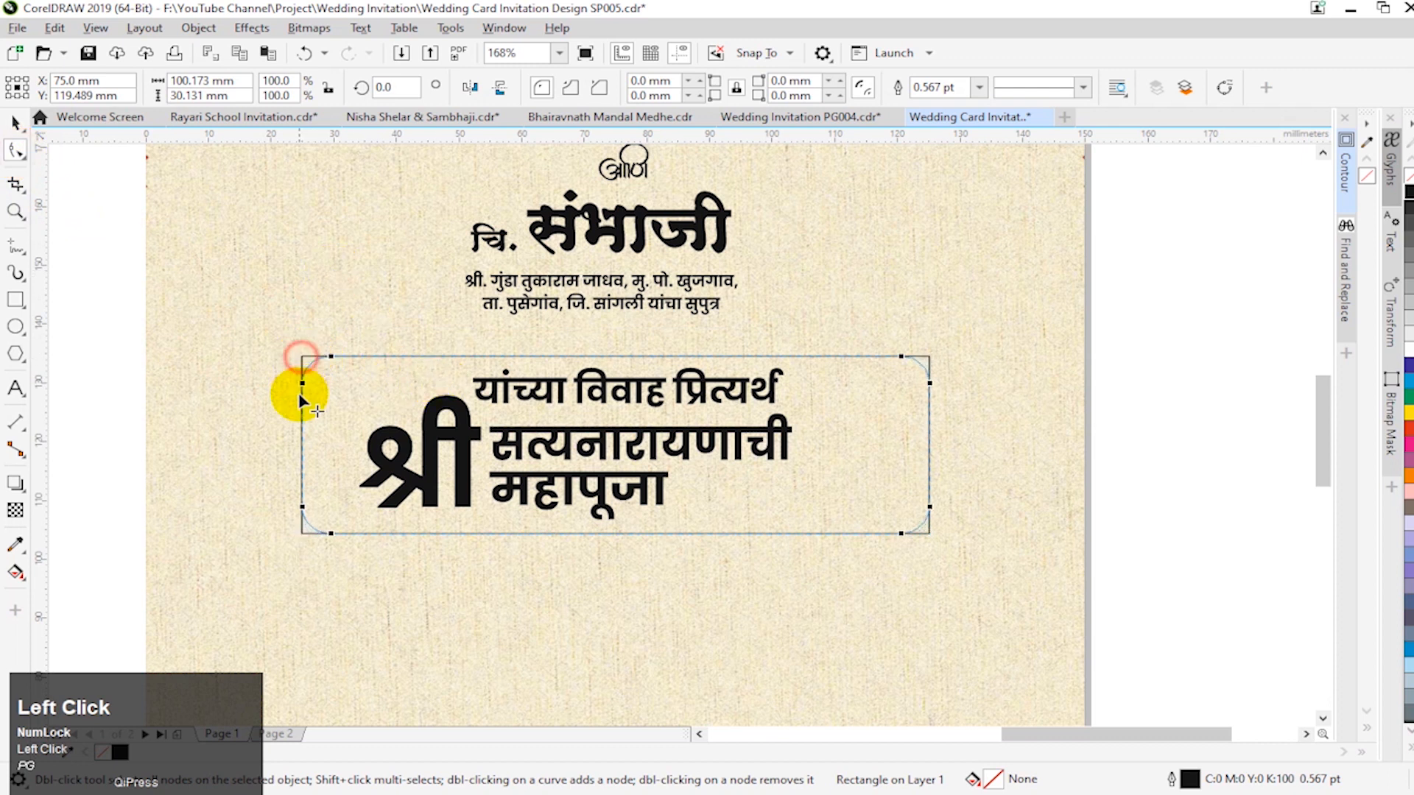
pyautogui.moveTo(299, 397); pyautogui.dragTo(305, 428)
pyautogui.press('space')
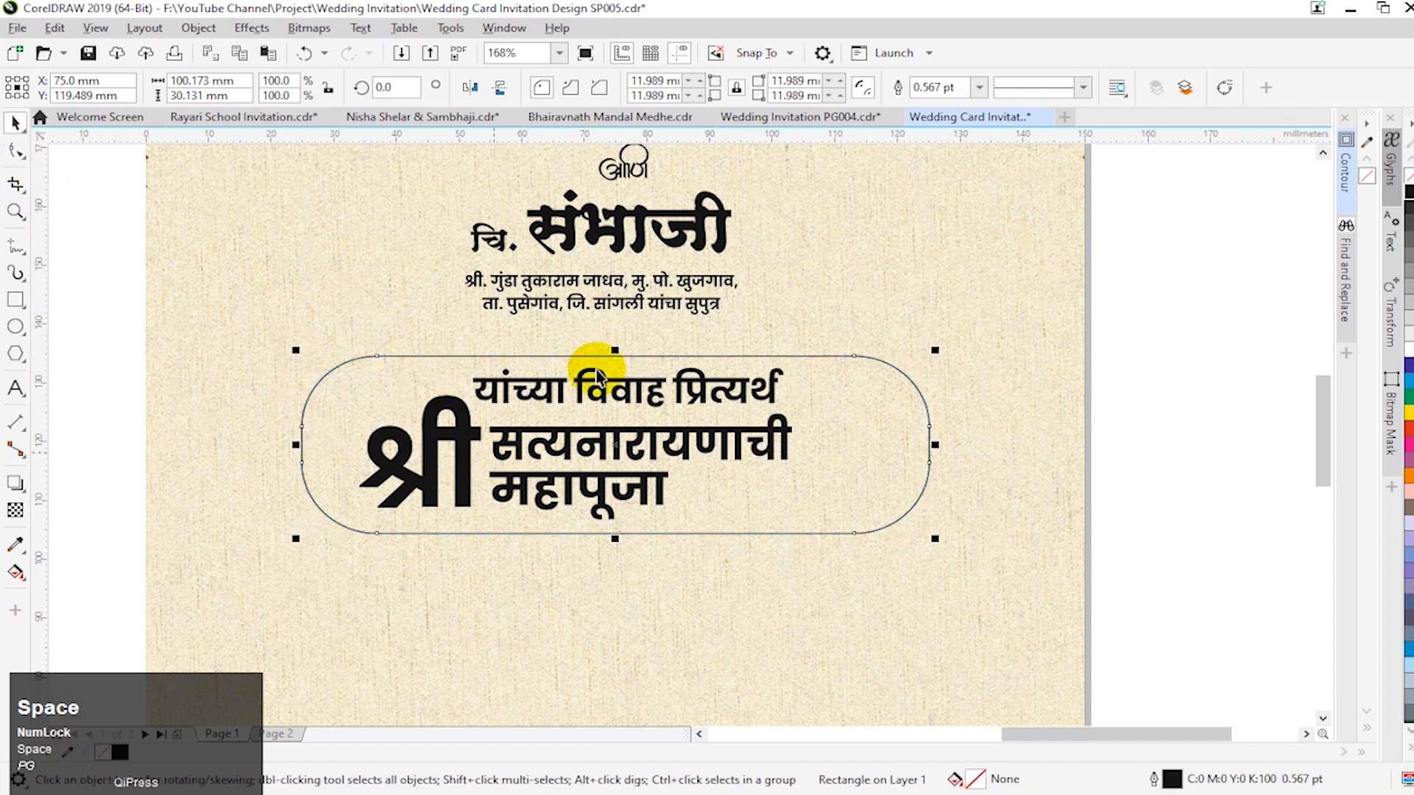
pyautogui.click(921, 405)
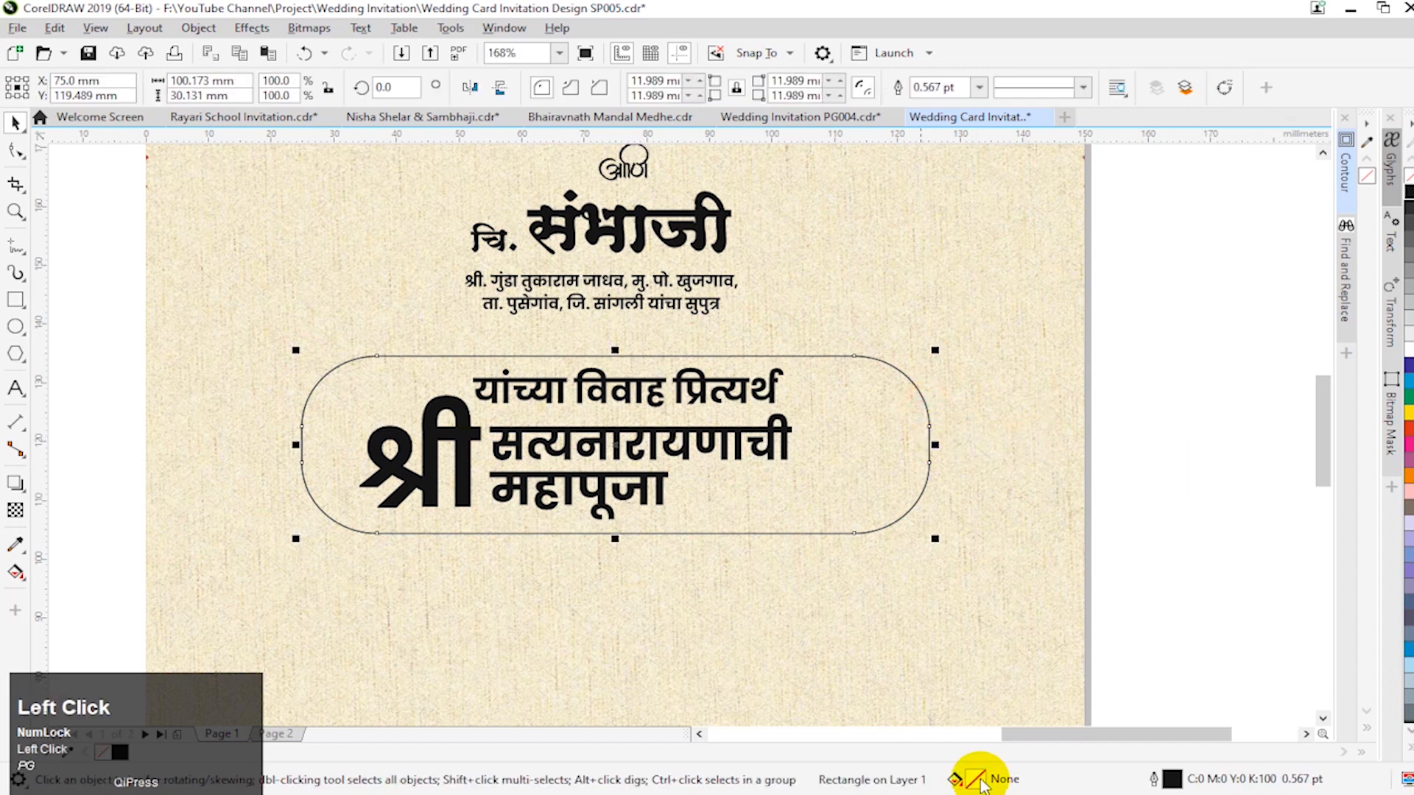
# Step: Fill the rounded rectangle with the Blue + Megenda fountain preset
pyautogui.doubleClick(976, 779)
pyautogui.click(492, 184)
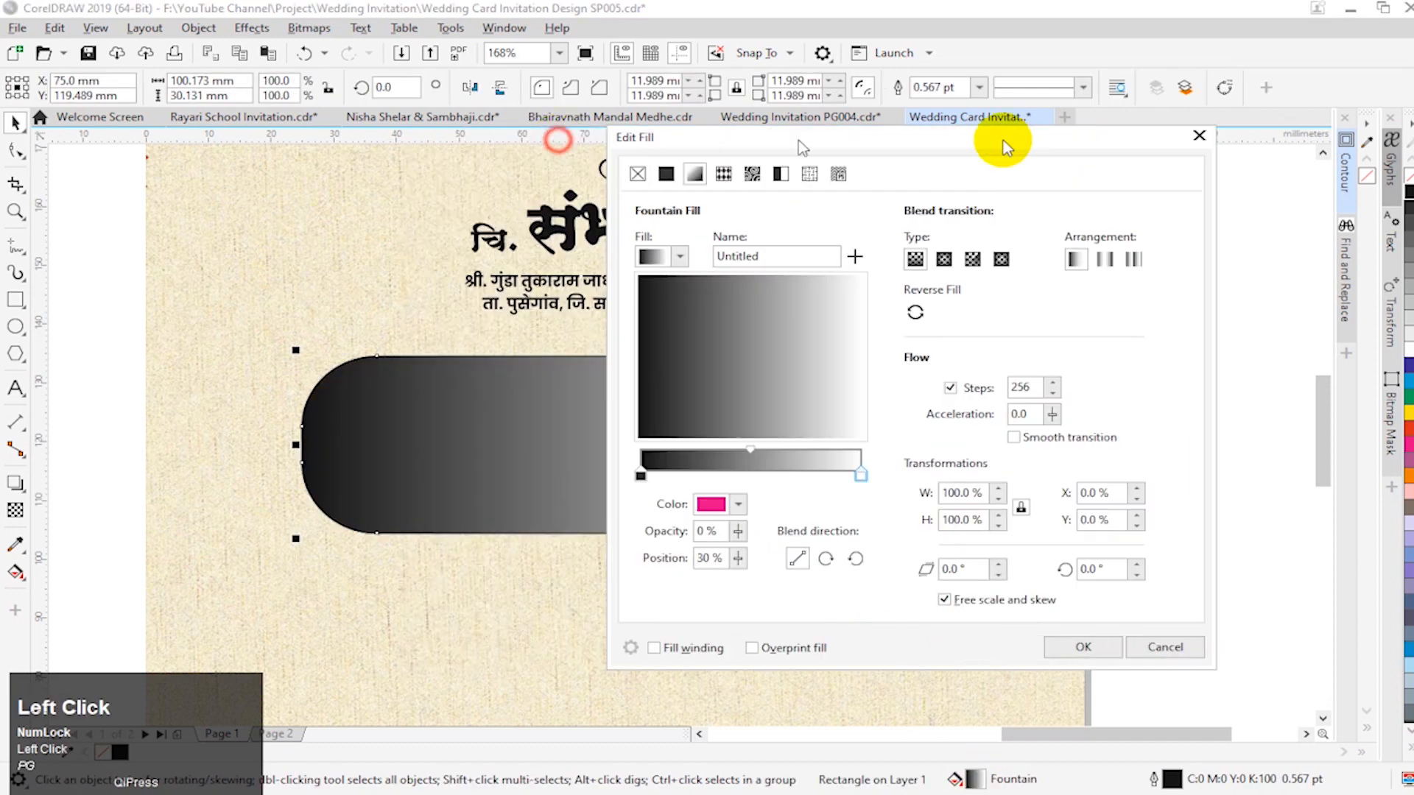
pyautogui.click(952, 254)
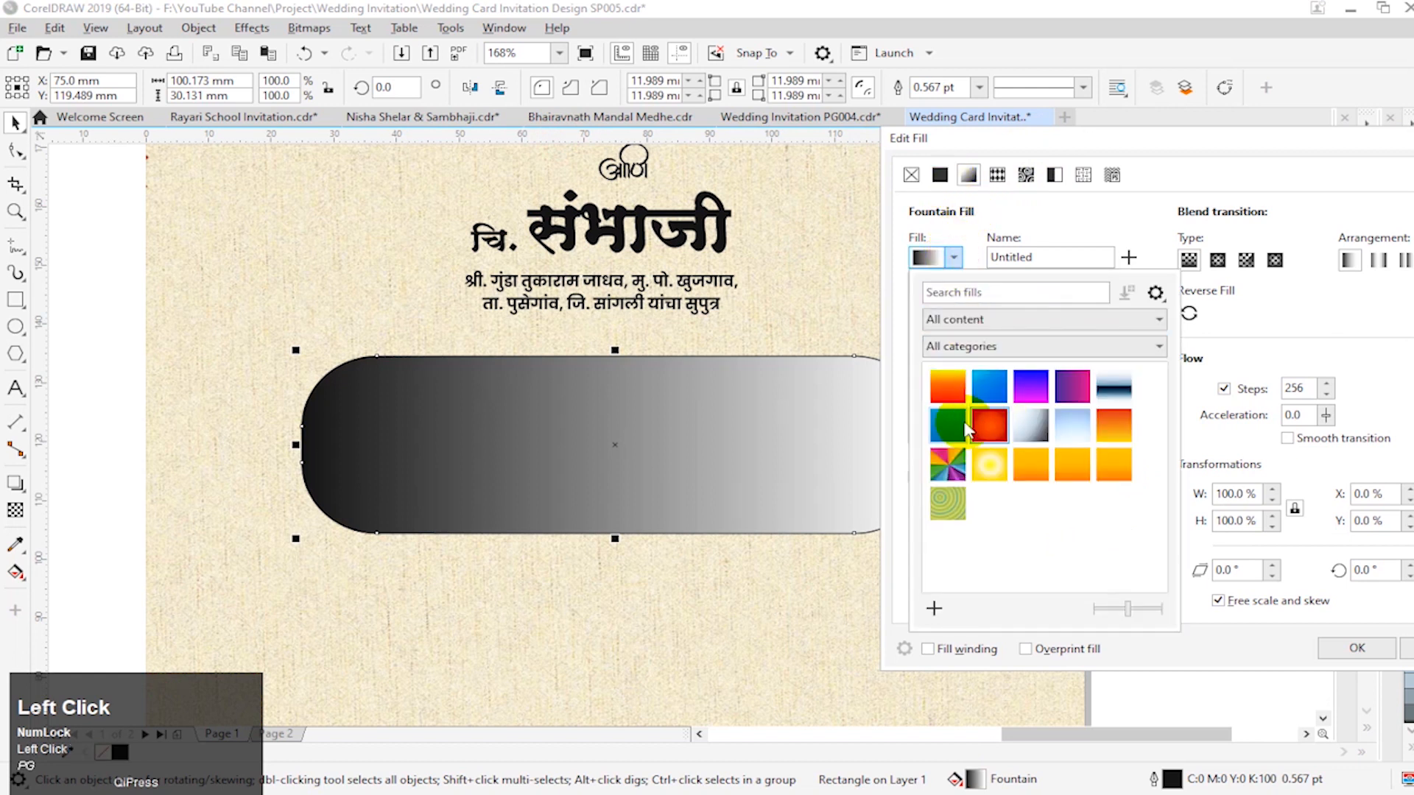
pyautogui.click(987, 427)
pyautogui.click(1070, 384)
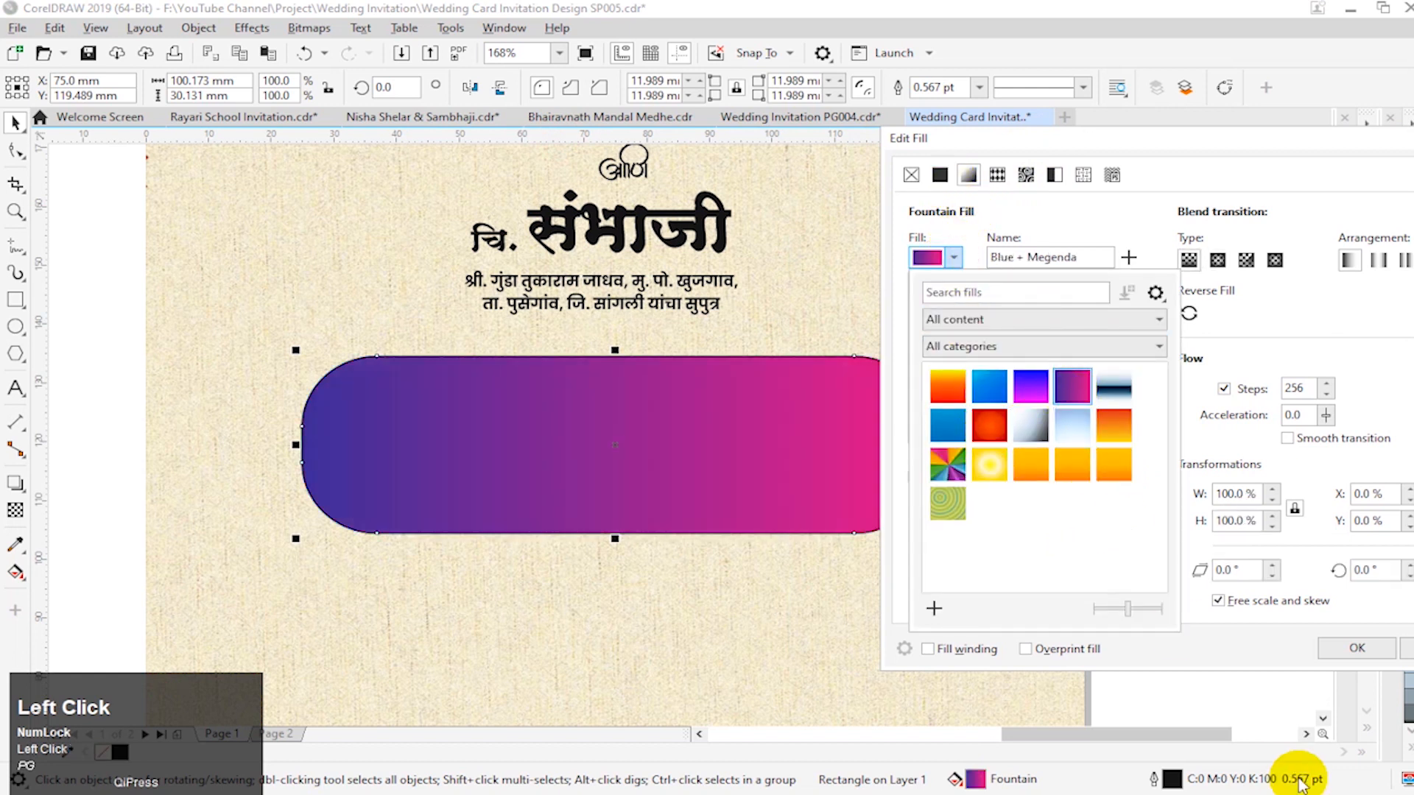
pyautogui.click(1347, 648)
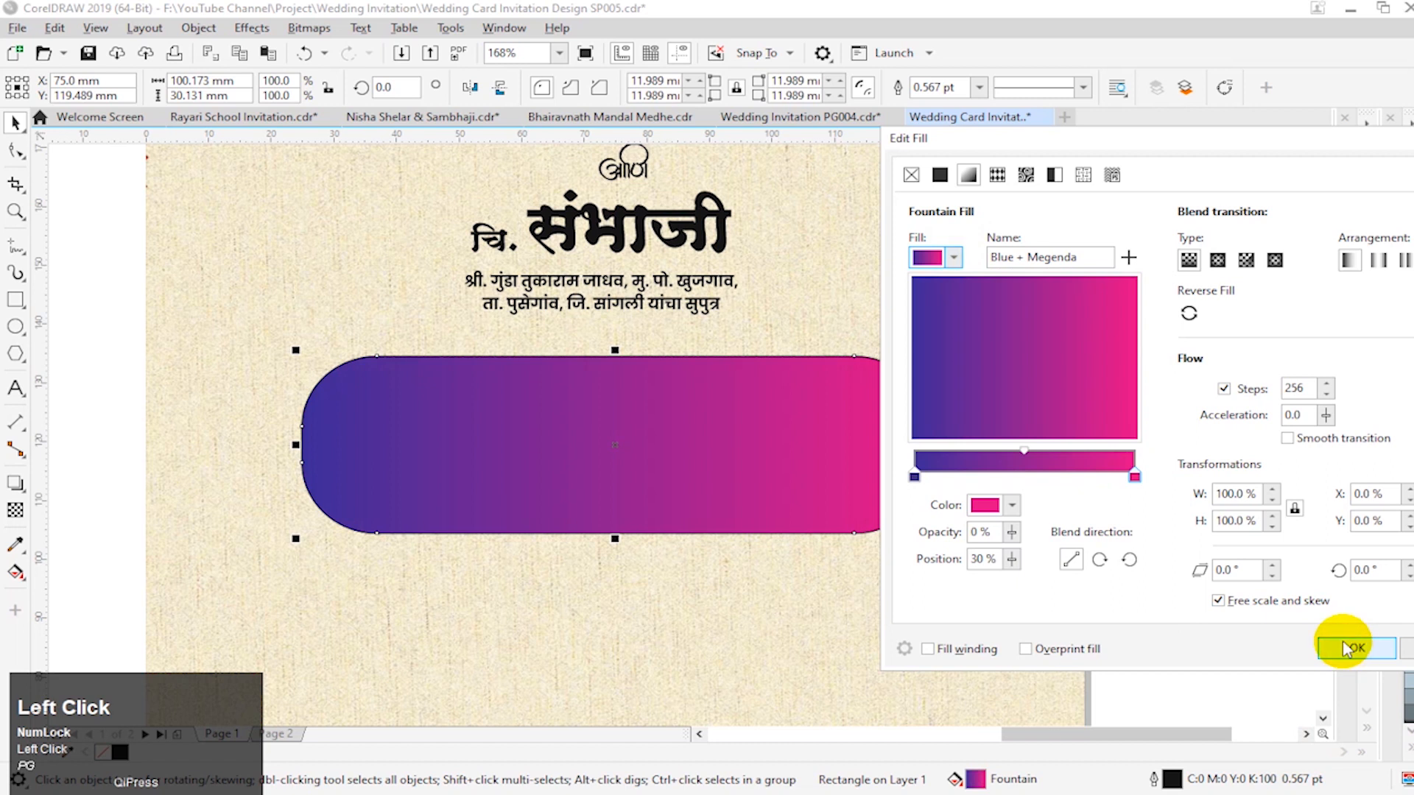
# Step: Remove the rounded rectangle's outline and bring the pooja text lines in front of it
pyautogui.rightClick(1340, 206)
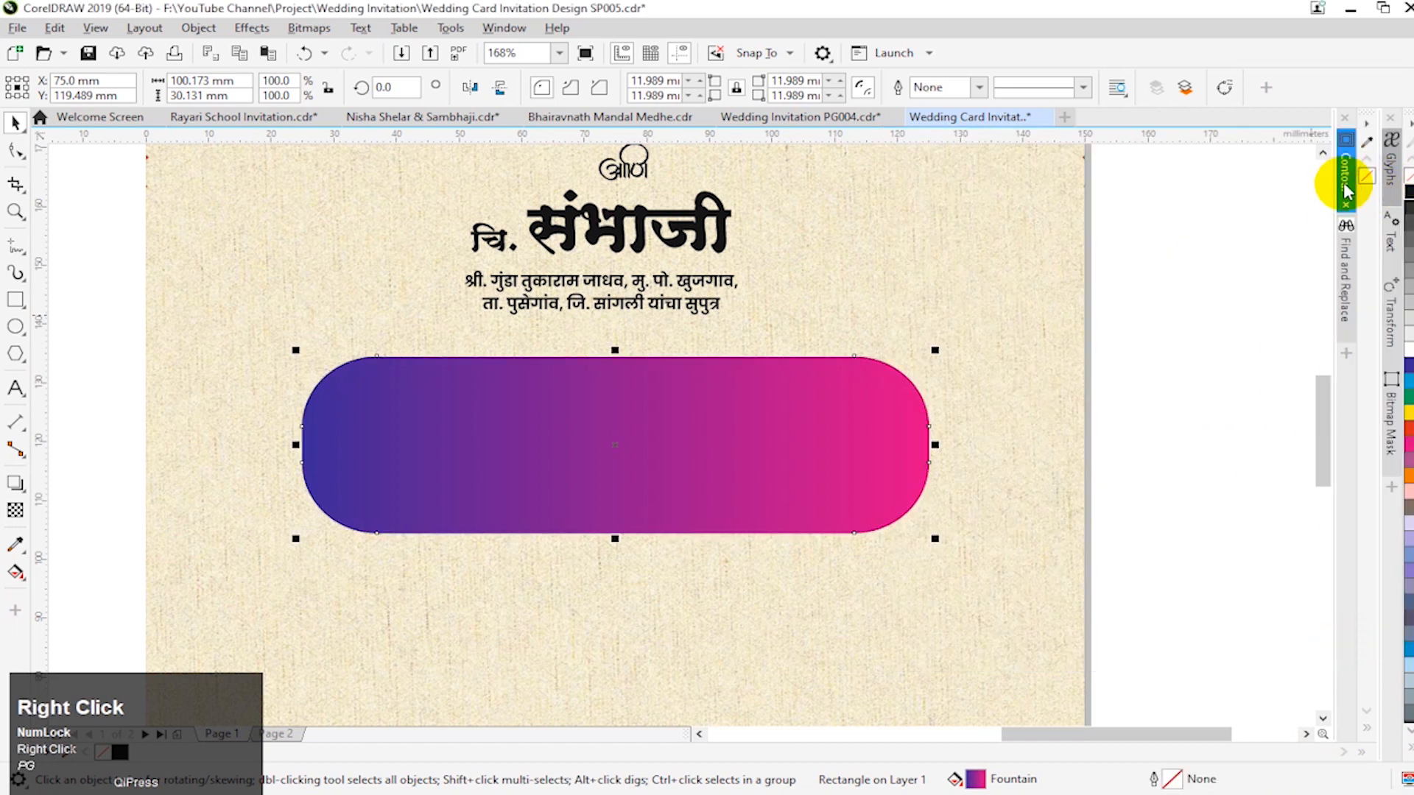
pyautogui.moveTo(1215, 578); pyautogui.dragTo(241, 371)
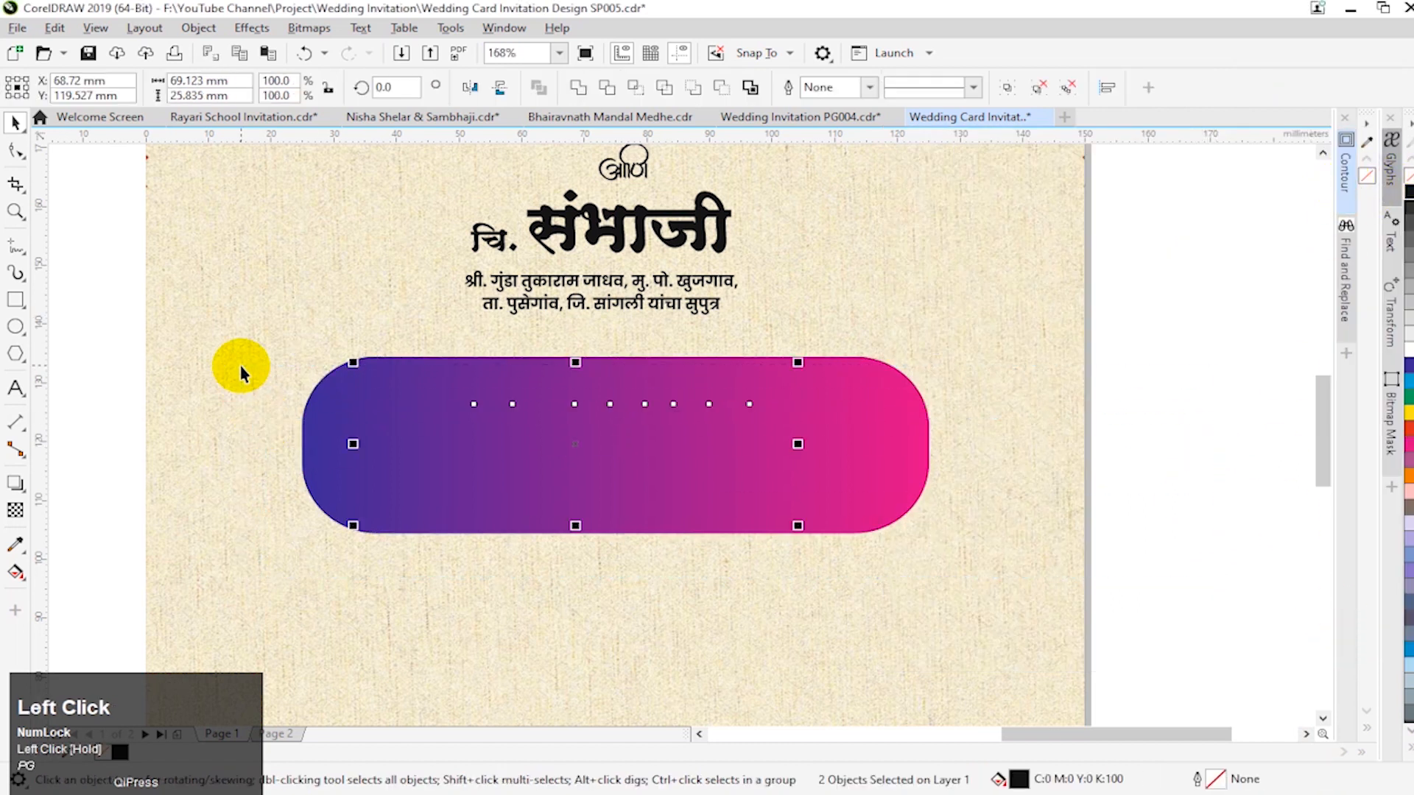
pyautogui.hotkey('shift', 'pageup')
# Step: Add a one-step inside contour with a 1.5 mm offset to the rounded rectangle and break it apart
pyautogui.click(842, 472)
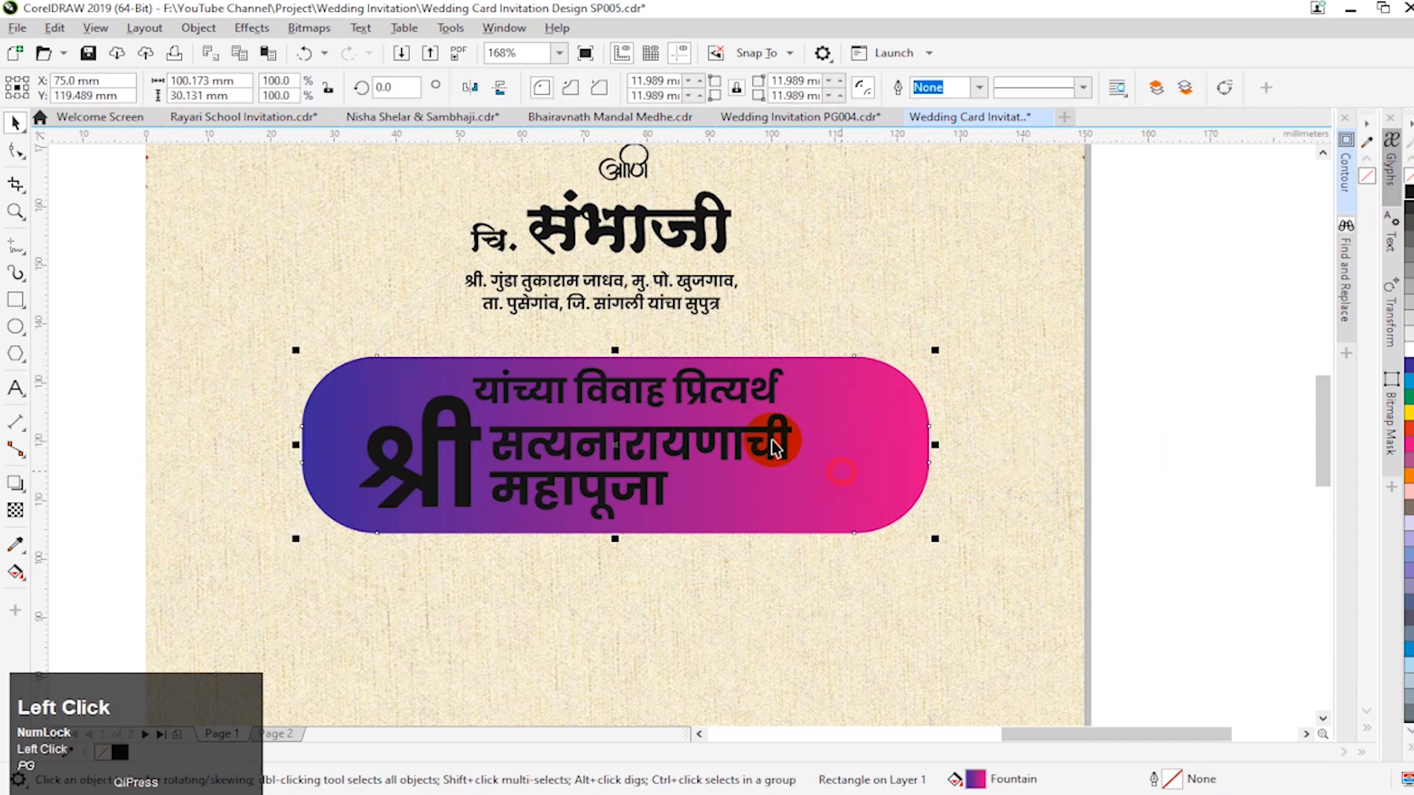
pyautogui.click(1344, 182)
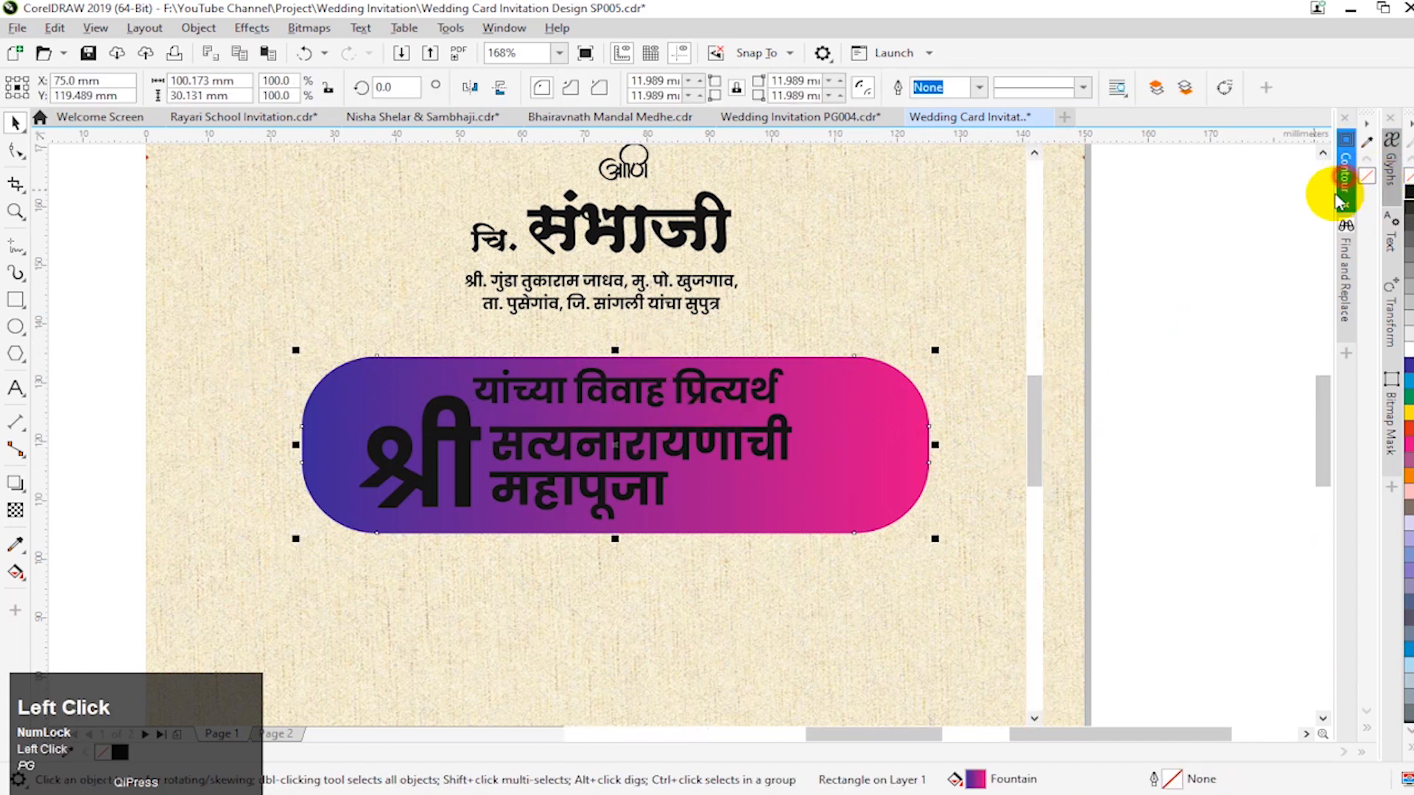
pyautogui.click(1094, 165)
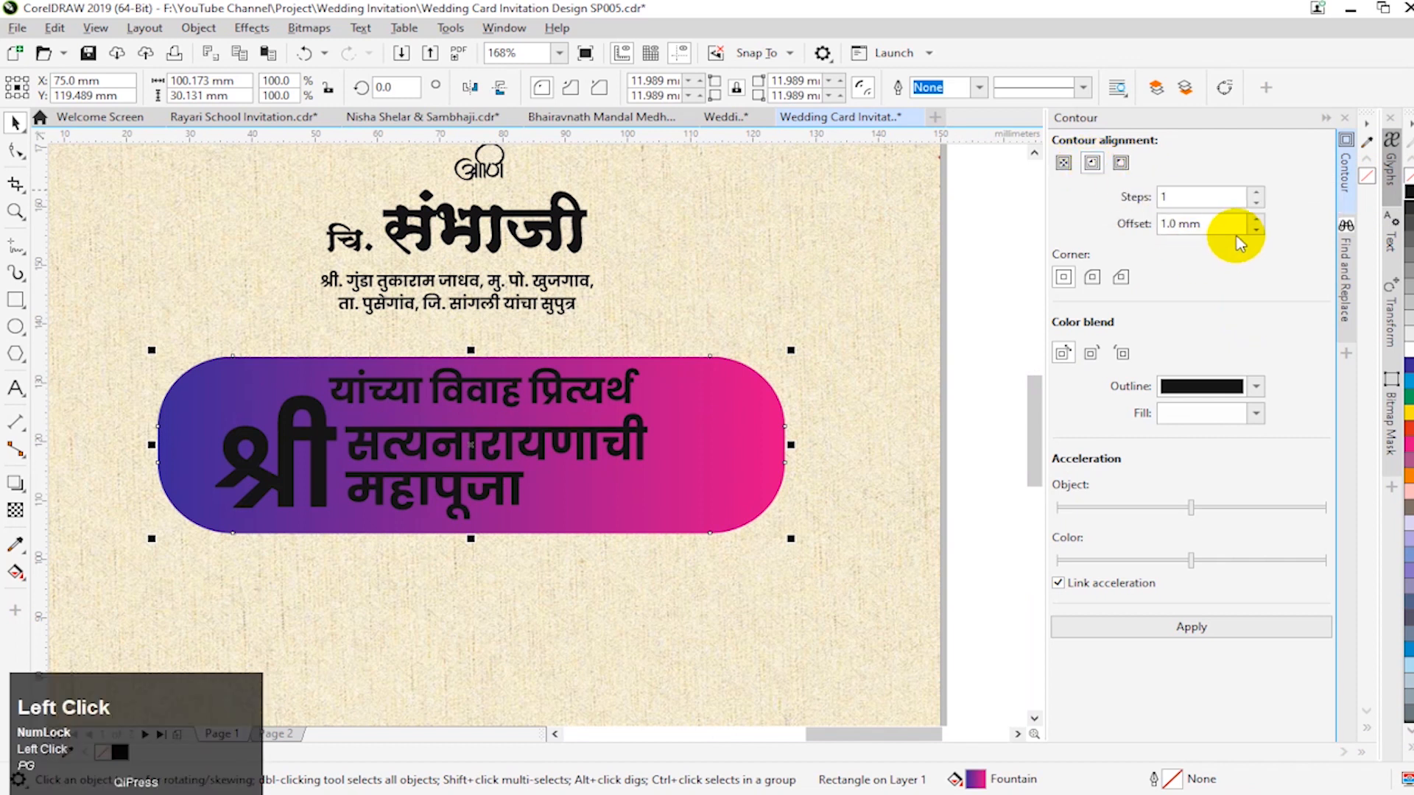
pyautogui.click(1191, 626)
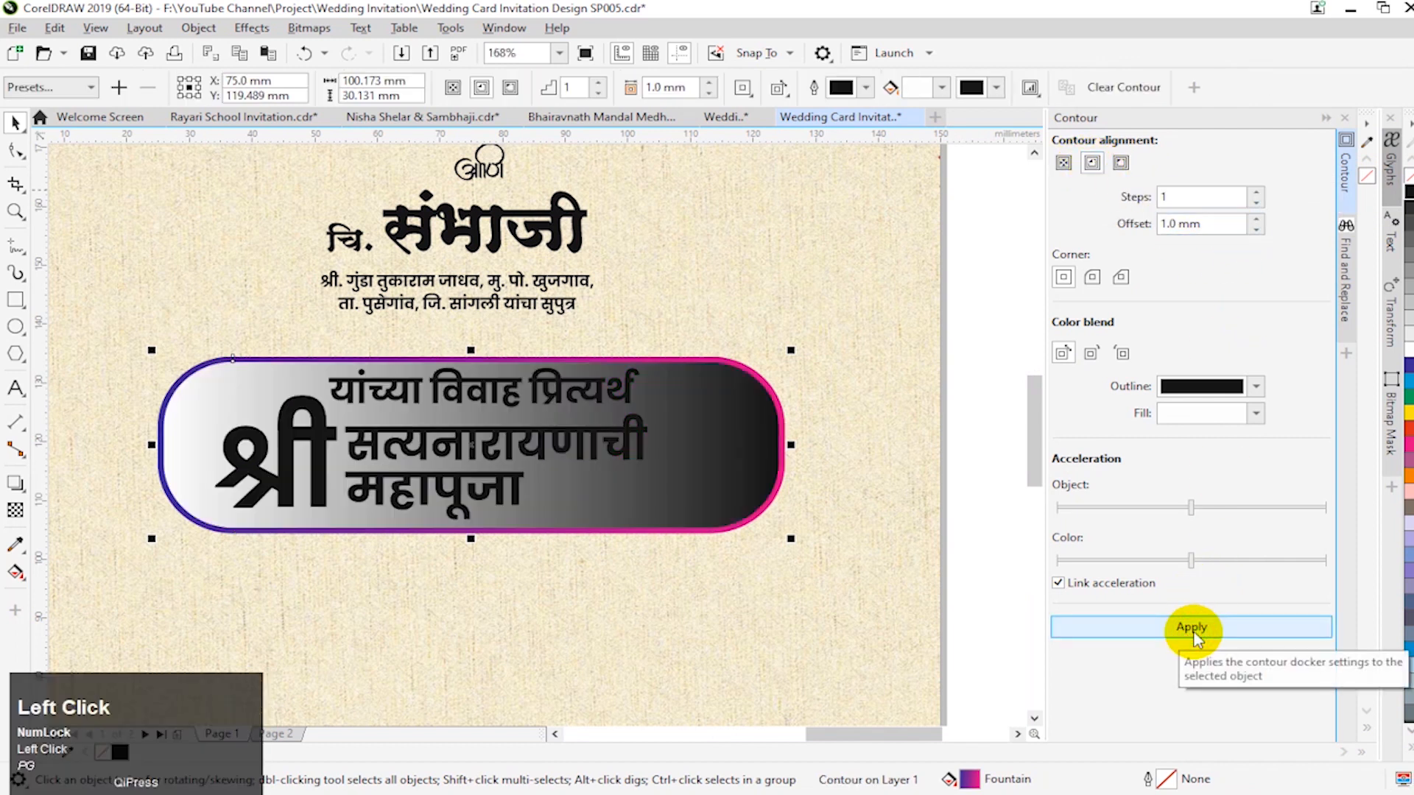
pyautogui.click(1214, 224)
pyautogui.write('1.5')
pyautogui.press('Return')
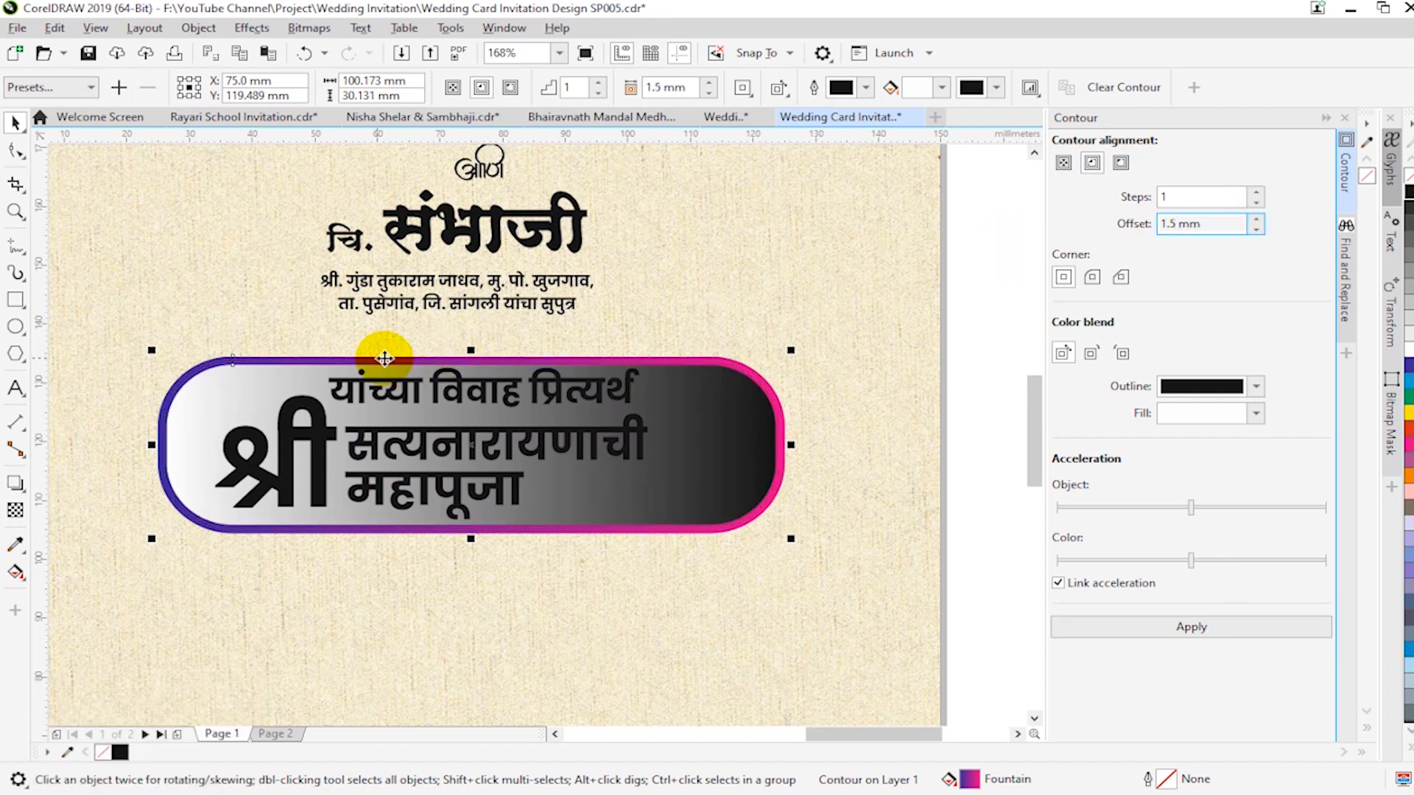
pyautogui.rightClick(251, 368)
pyautogui.click(267, 333)
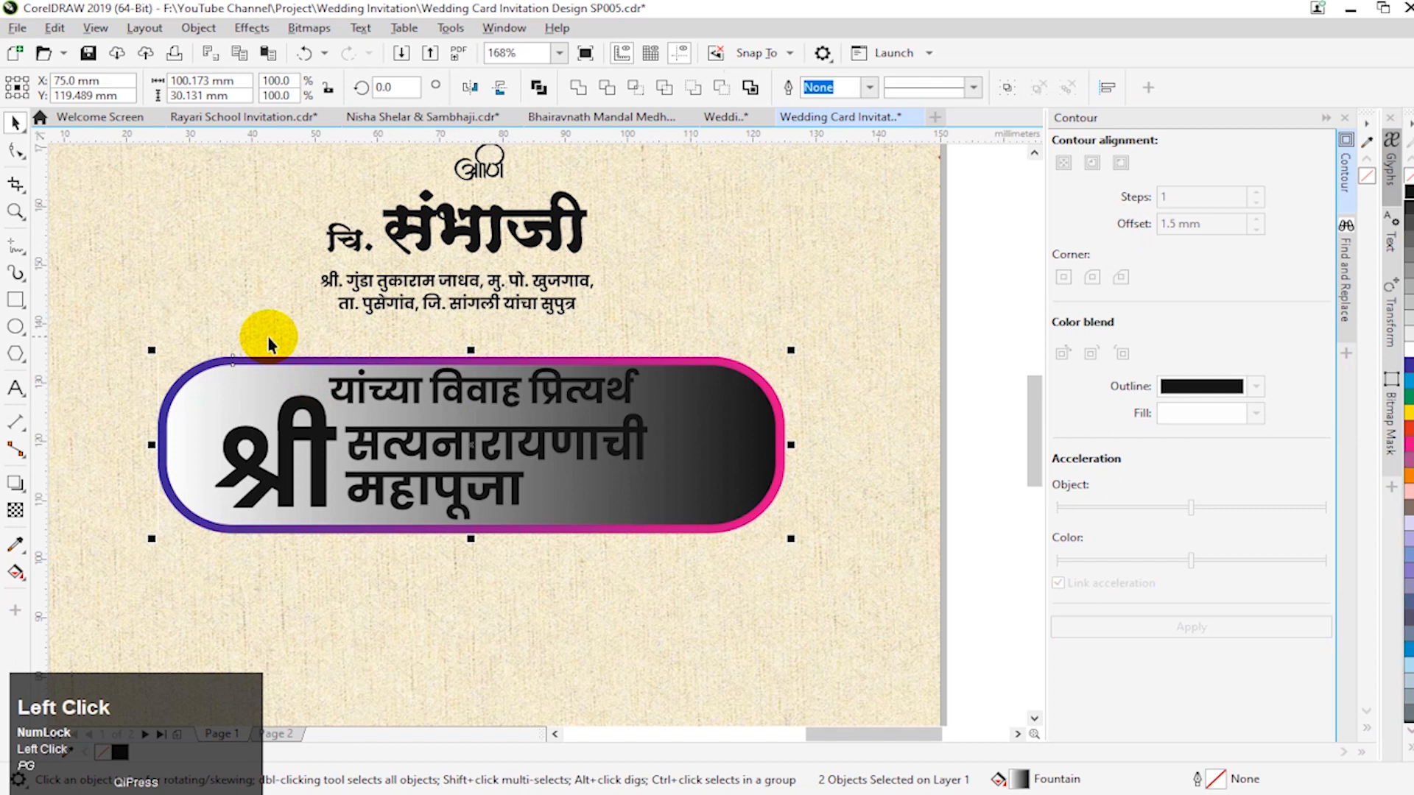
# Step: Remove the fill of the inner contour shape and give it a 1 pt outline
pyautogui.click(292, 390)
pyautogui.doubleClick(979, 786)
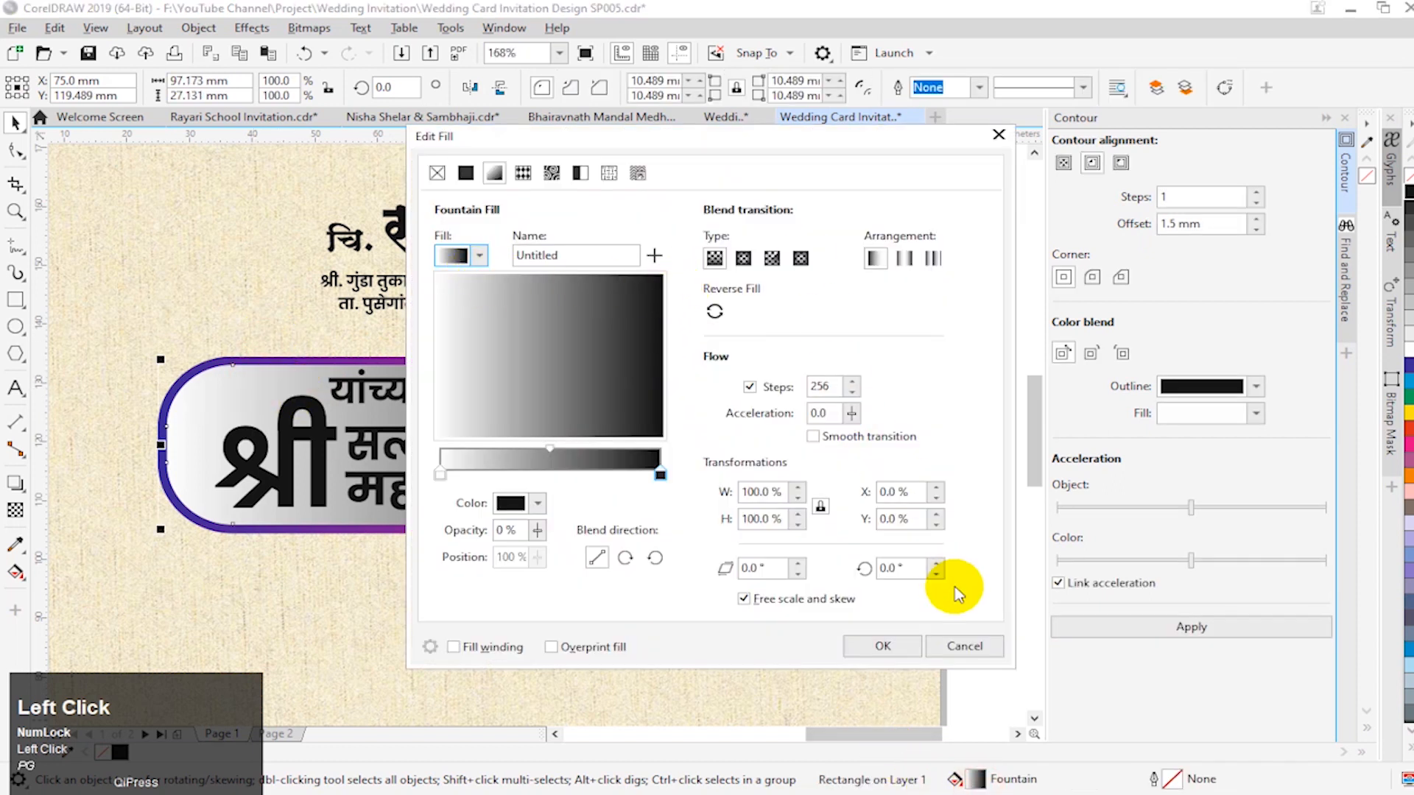
pyautogui.click(957, 646)
pyautogui.click(1368, 178)
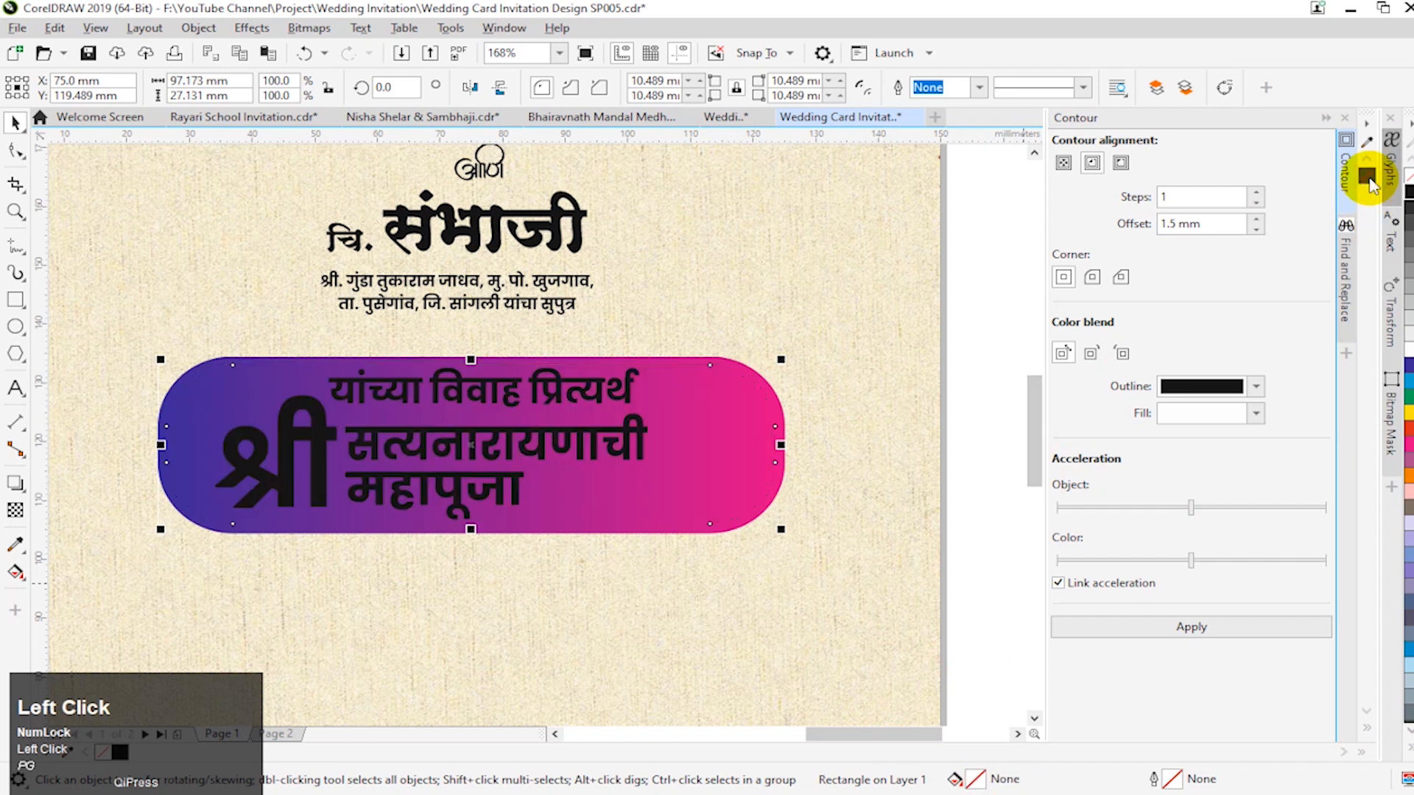
pyautogui.write('1')
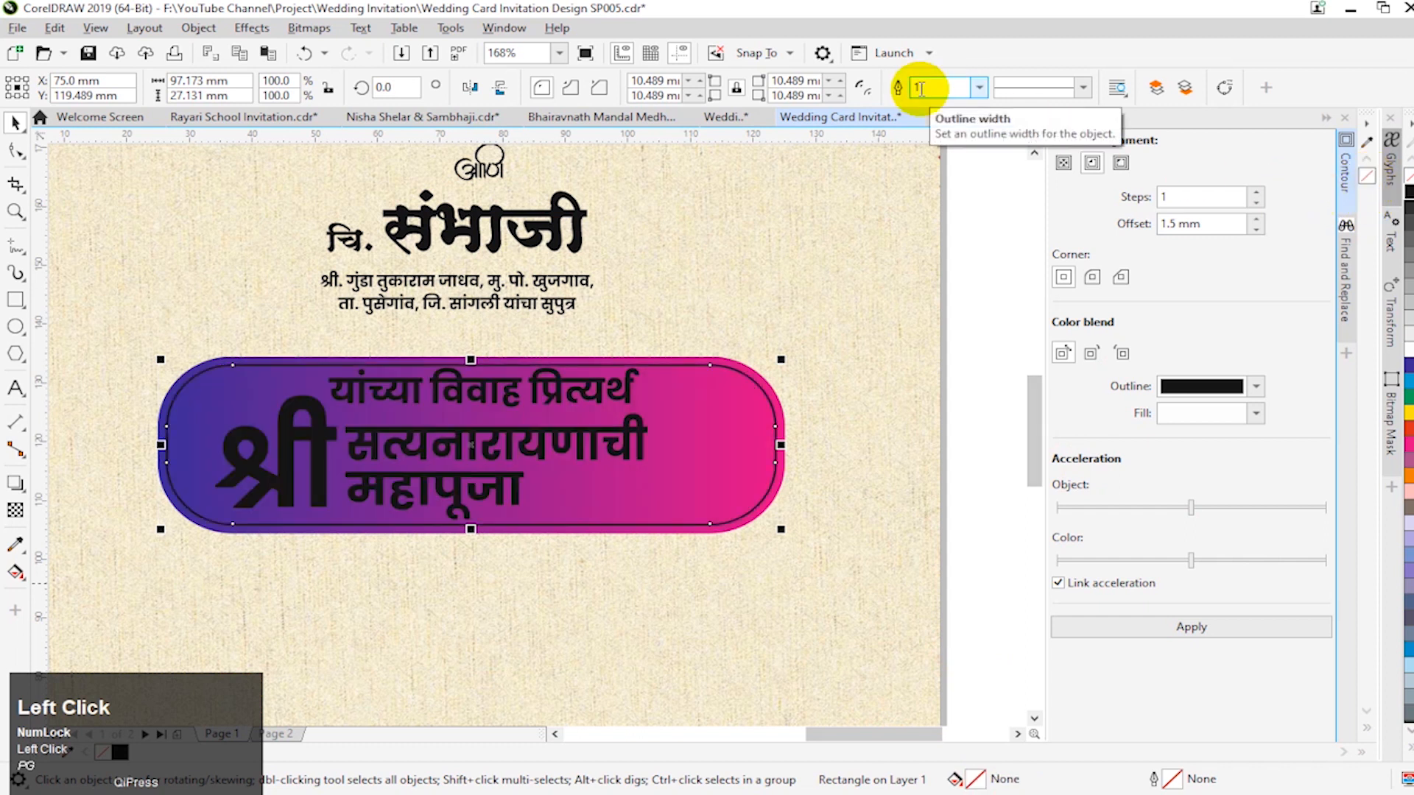
pyautogui.click(1323, 116)
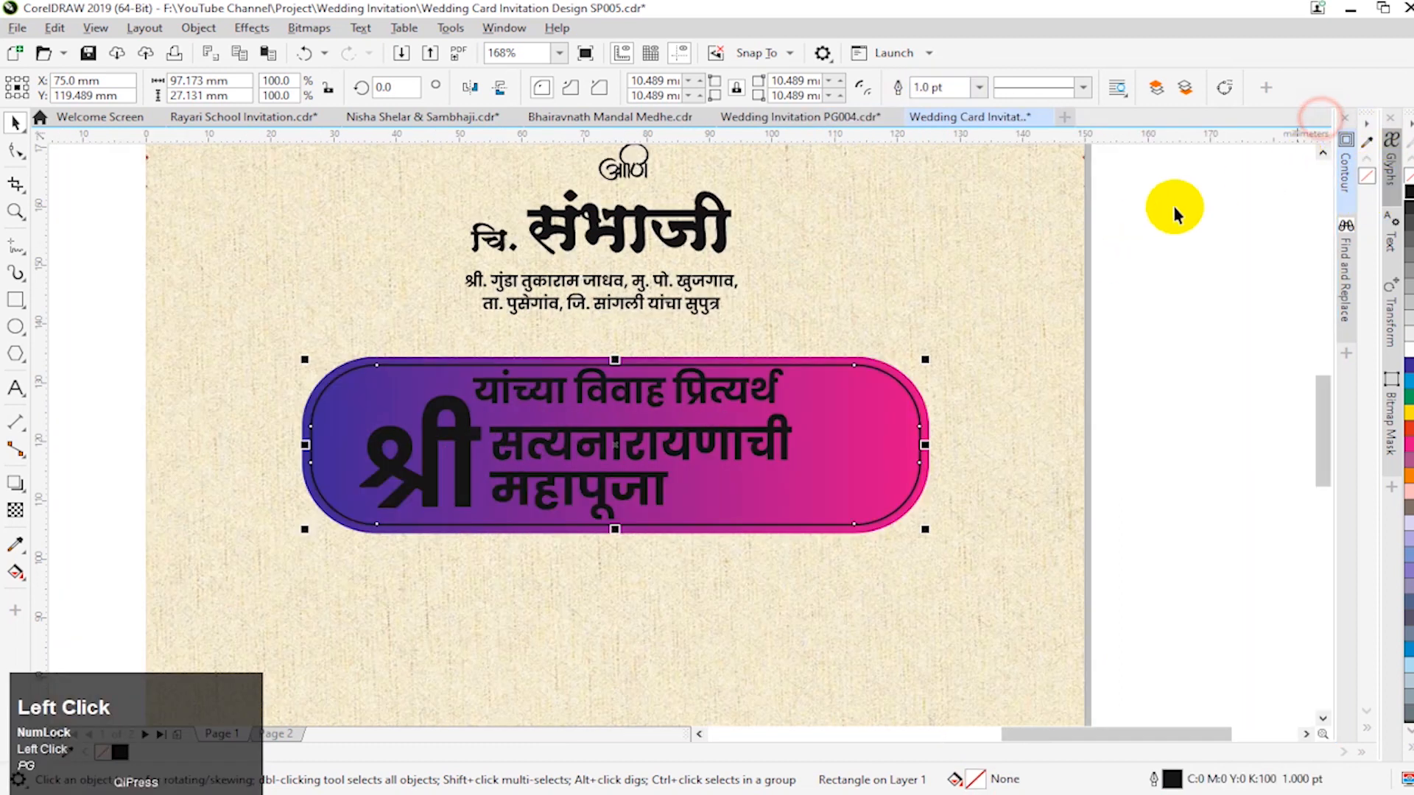
# Step: Color the inner shape's outline golden yellow (C0 M20 Y100 K0) and change it to a dotted line style
pyautogui.click(1408, 750)
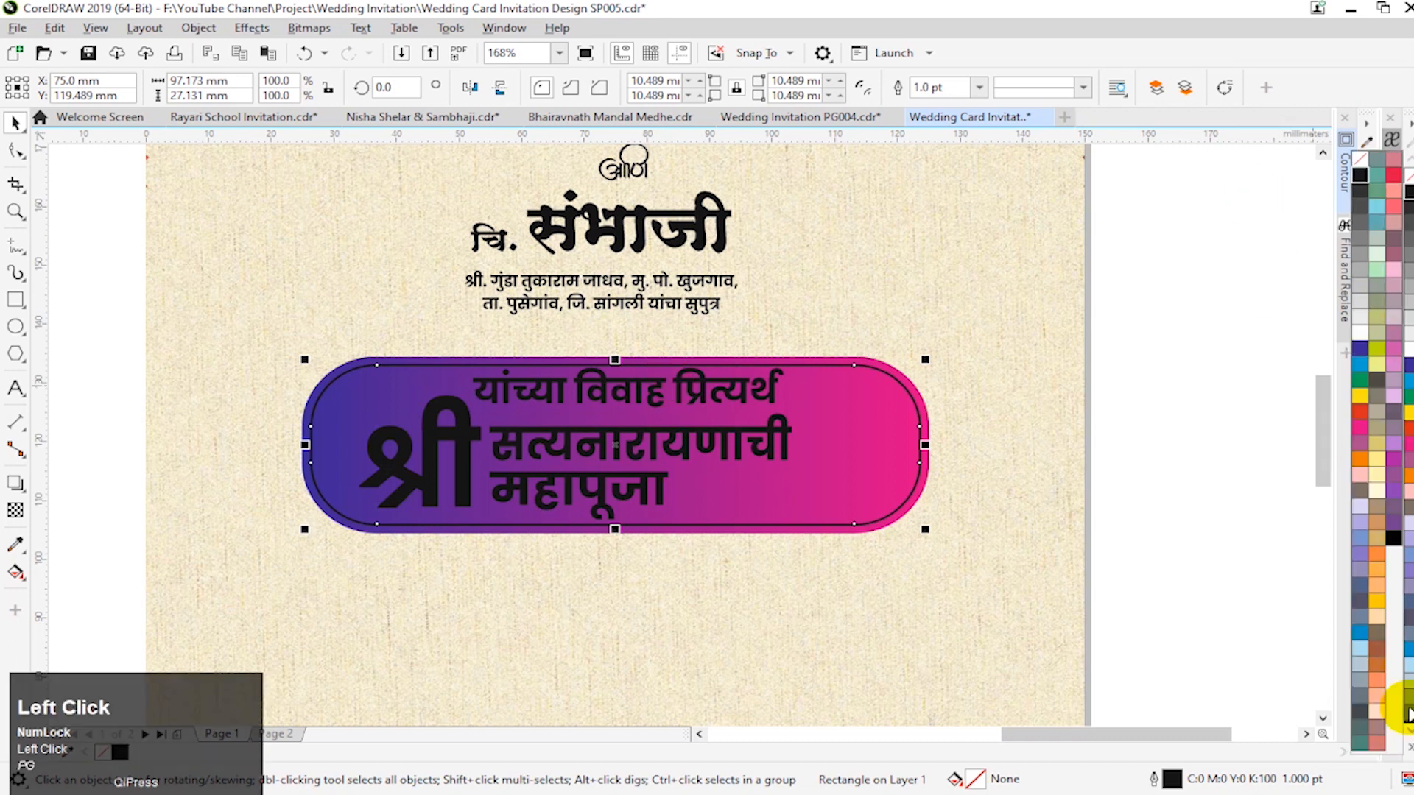
pyautogui.rightClick(1378, 603)
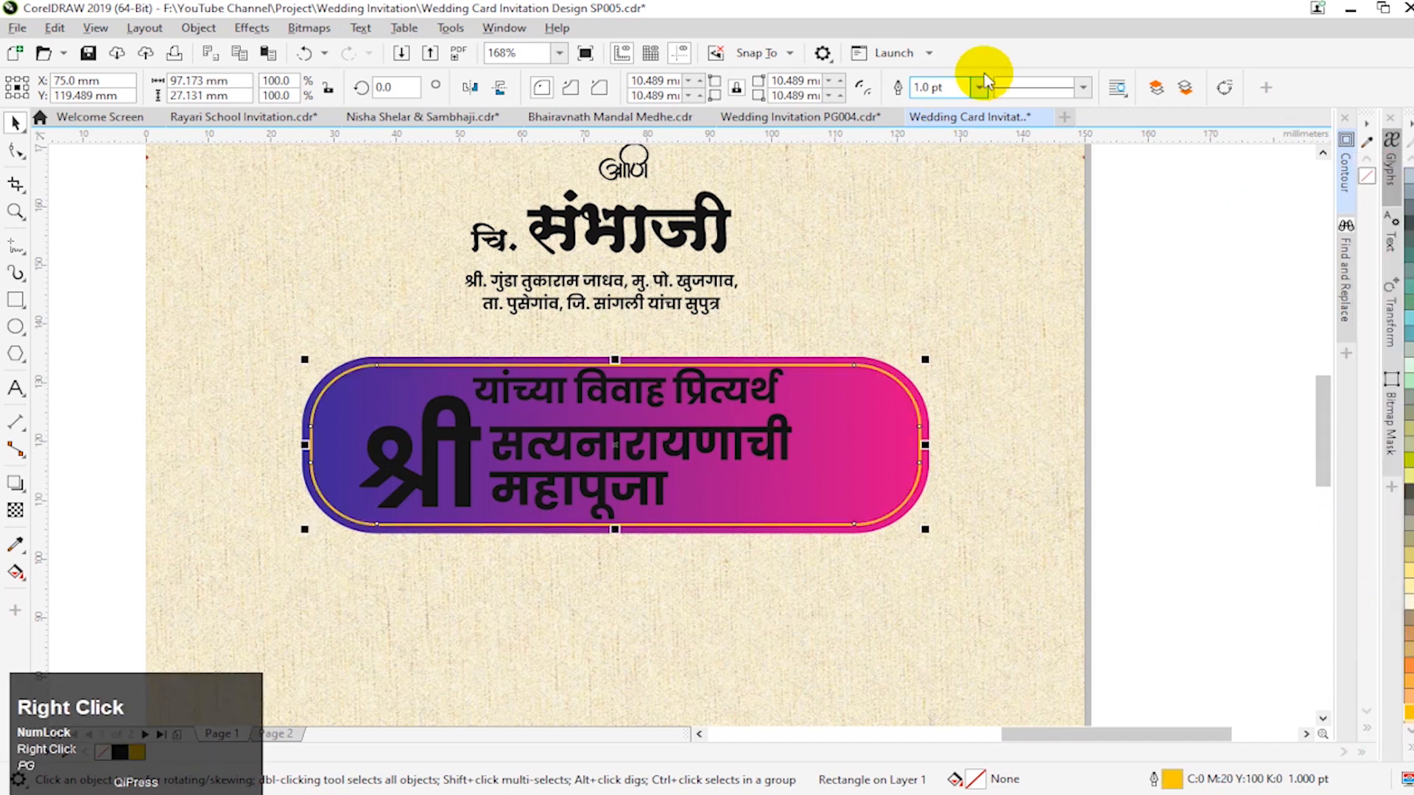
pyautogui.click(1041, 87)
pyautogui.click(1060, 150)
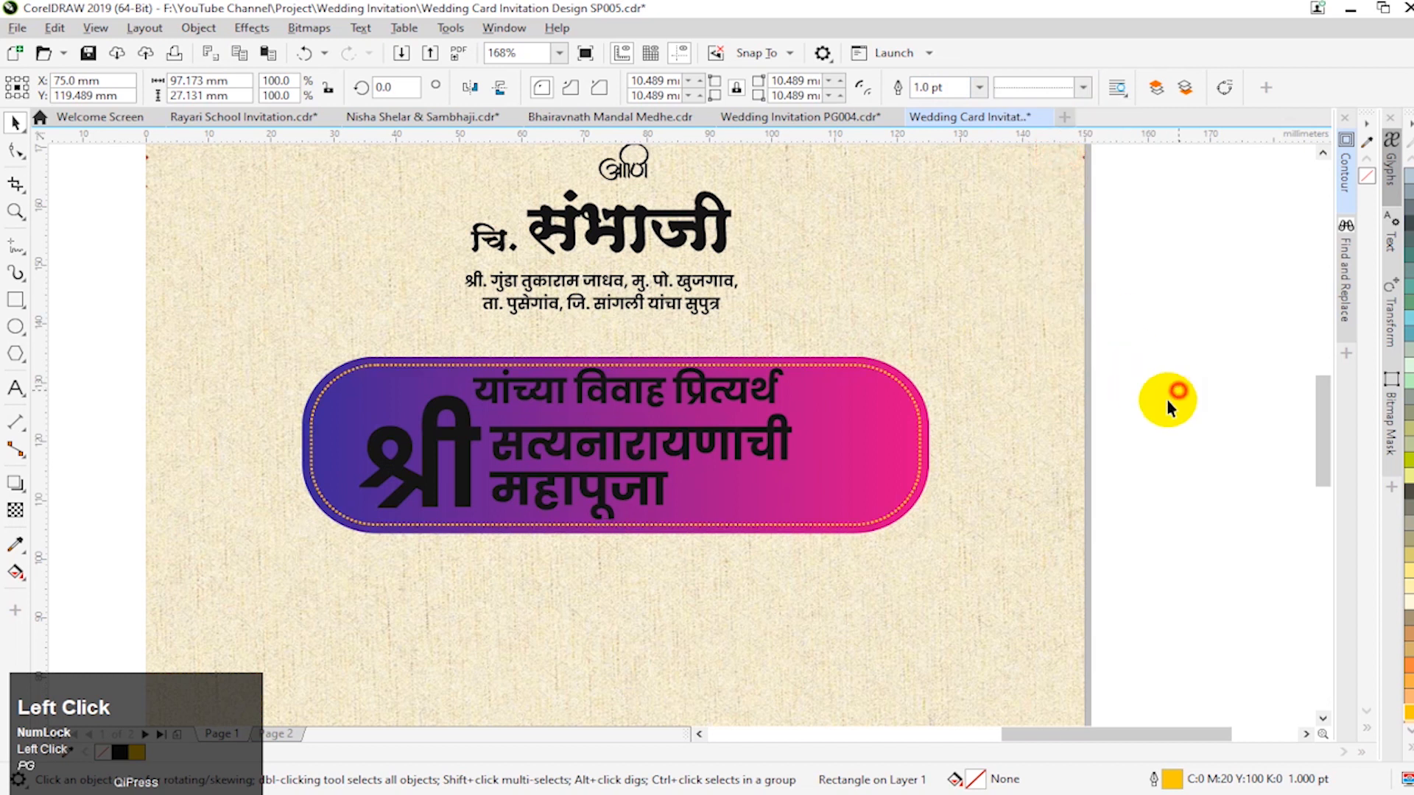
# Step: Scale the यांच्या विवाह प्रित्यर्थ line down to about 14.9 pt and place it just above सत्यनारायणाची
pyautogui.press('F2')
pyautogui.moveTo(277, 329); pyautogui.dragTo(988, 573)
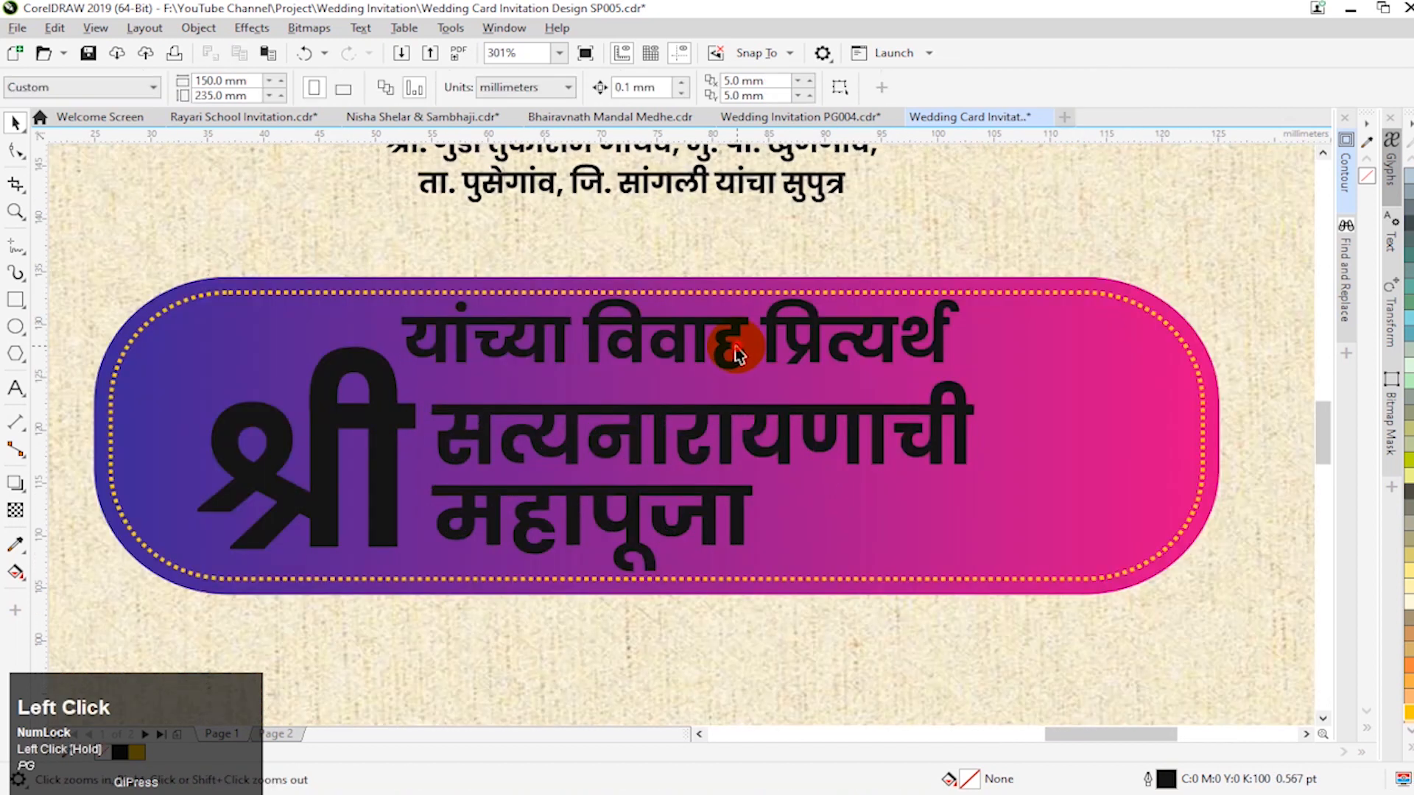
pyautogui.click(736, 355)
pyautogui.moveTo(961, 383); pyautogui.dragTo(935, 394)
# Step: Group the यांच्या विवाह प्रित्यर्थ line with the श्री सत्यनारायणाची महापूजा text and center the group horizontally in the gradient shape
pyautogui.keyDown('shift'); pyautogui.click(390, 434); pyautogui.keyUp('shift')
pyautogui.keyDown('shift'); pyautogui.click(394, 441); pyautogui.keyUp('shift')
pyautogui.keyDown('shift'); pyautogui.click(394, 445); pyautogui.keyUp('shift')
pyautogui.keyDown('shift'); pyautogui.click(391, 453); pyautogui.keyUp('shift')
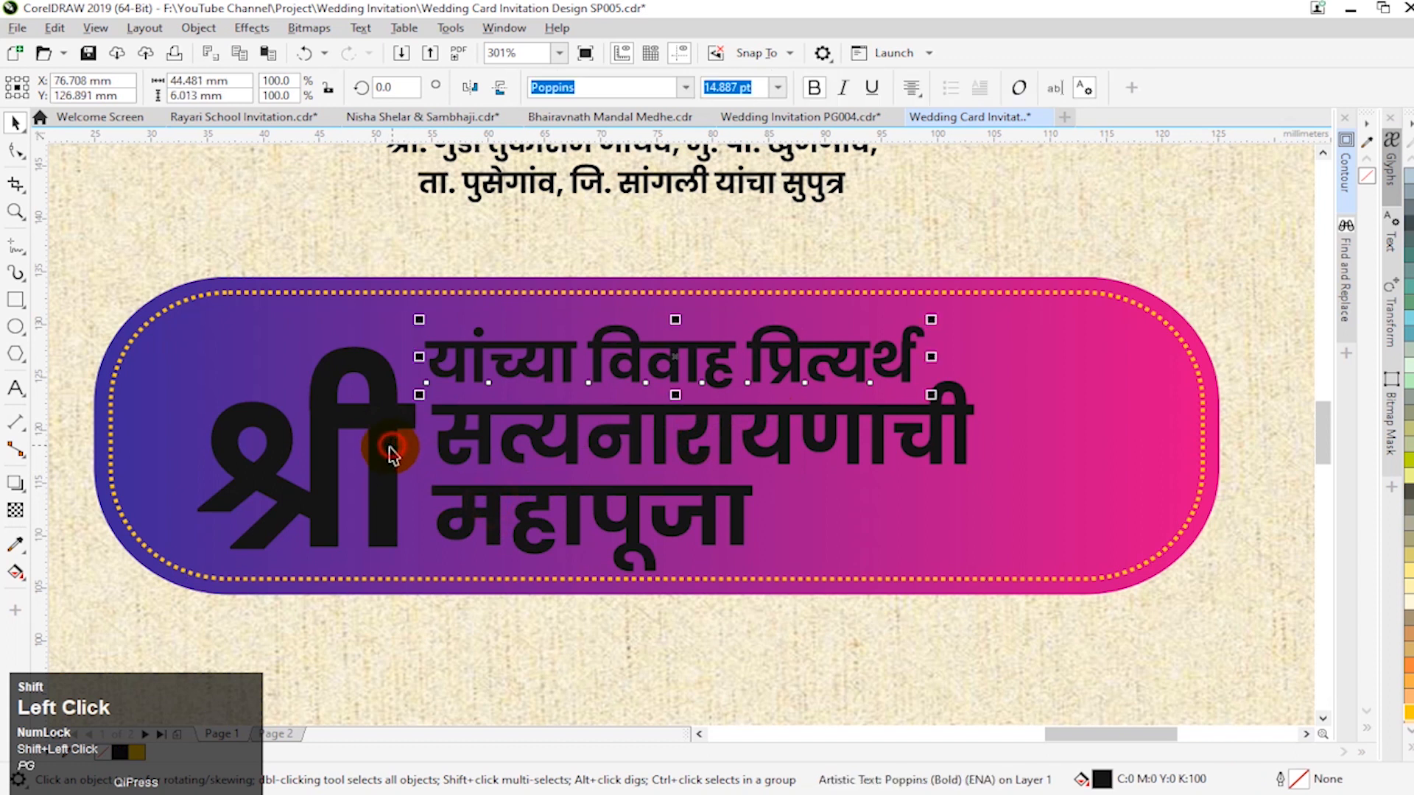
pyautogui.keyDown('shift'); pyautogui.click(389, 455); pyautogui.keyUp('shift')
pyautogui.moveTo(384, 464); pyautogui.dragTo(382, 457)
pyautogui.hotkey('ctrl', 'g')
pyautogui.keyDown('shift'); pyautogui.click(1069, 511); pyautogui.keyUp('shift')
pyautogui.press('c')
pyautogui.click(1050, 645)
# Step: Color the यांच्या विवाह प्रित्यर्थ line inside the group golden yellow
pyautogui.click(599, 440)
pyautogui.click(646, 371)
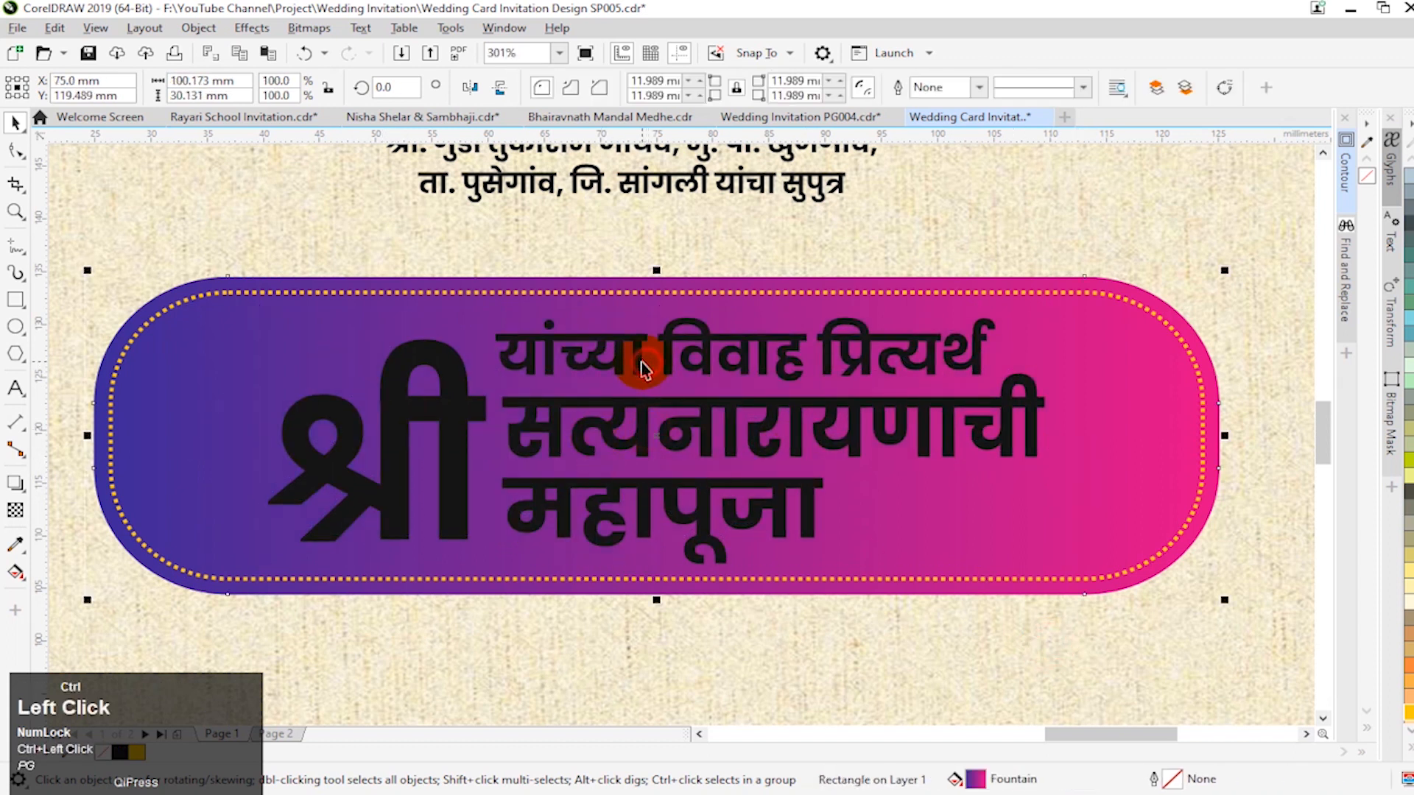
pyautogui.keyDown('ctrl'); pyautogui.click(642, 363); pyautogui.keyUp('ctrl')
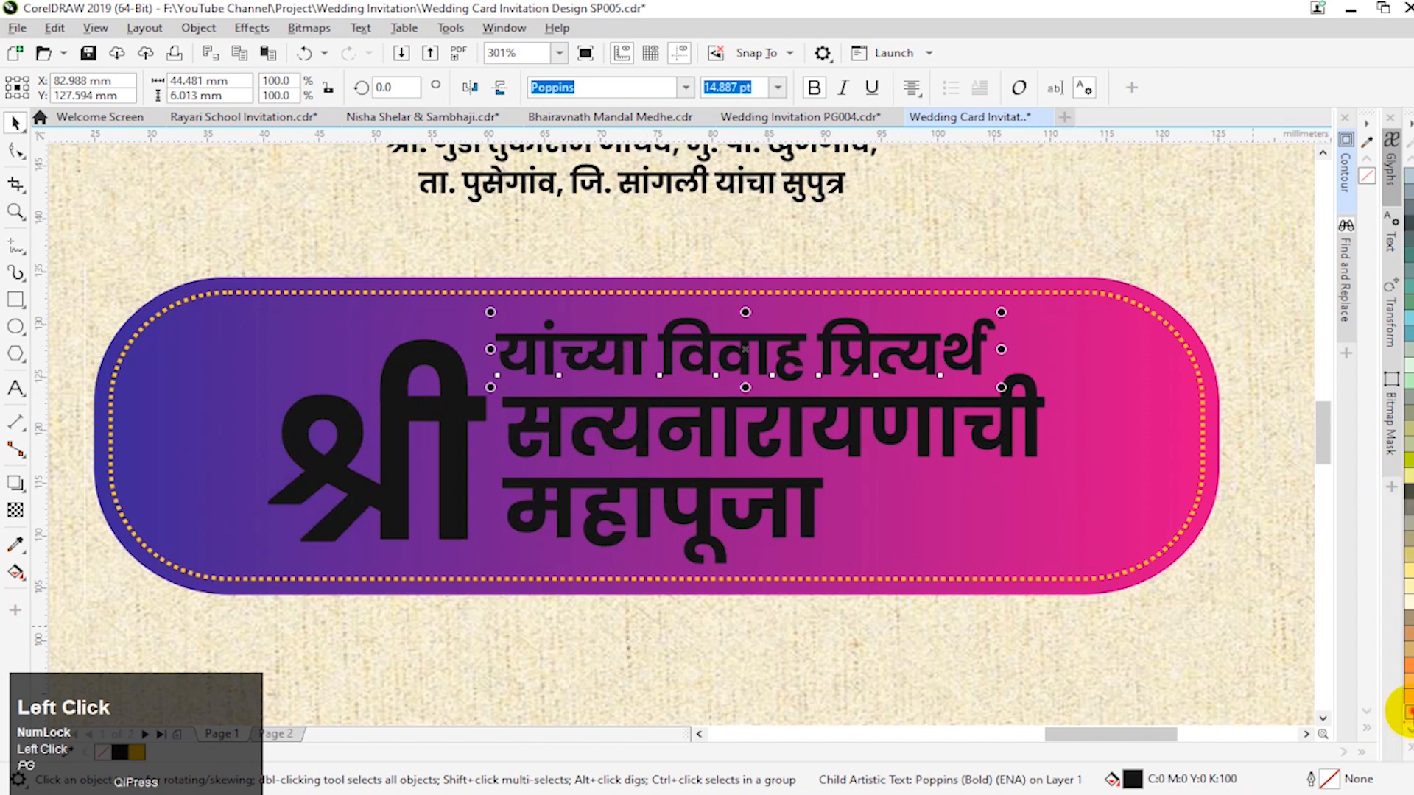
pyautogui.click(1407, 711)
# Step: Color the श्री सत्यनारायणाची महापूजा text inside the group white
pyautogui.click(642, 438)
pyautogui.keyDown('ctrl'); pyautogui.click(977, 530); pyautogui.keyUp('ctrl')
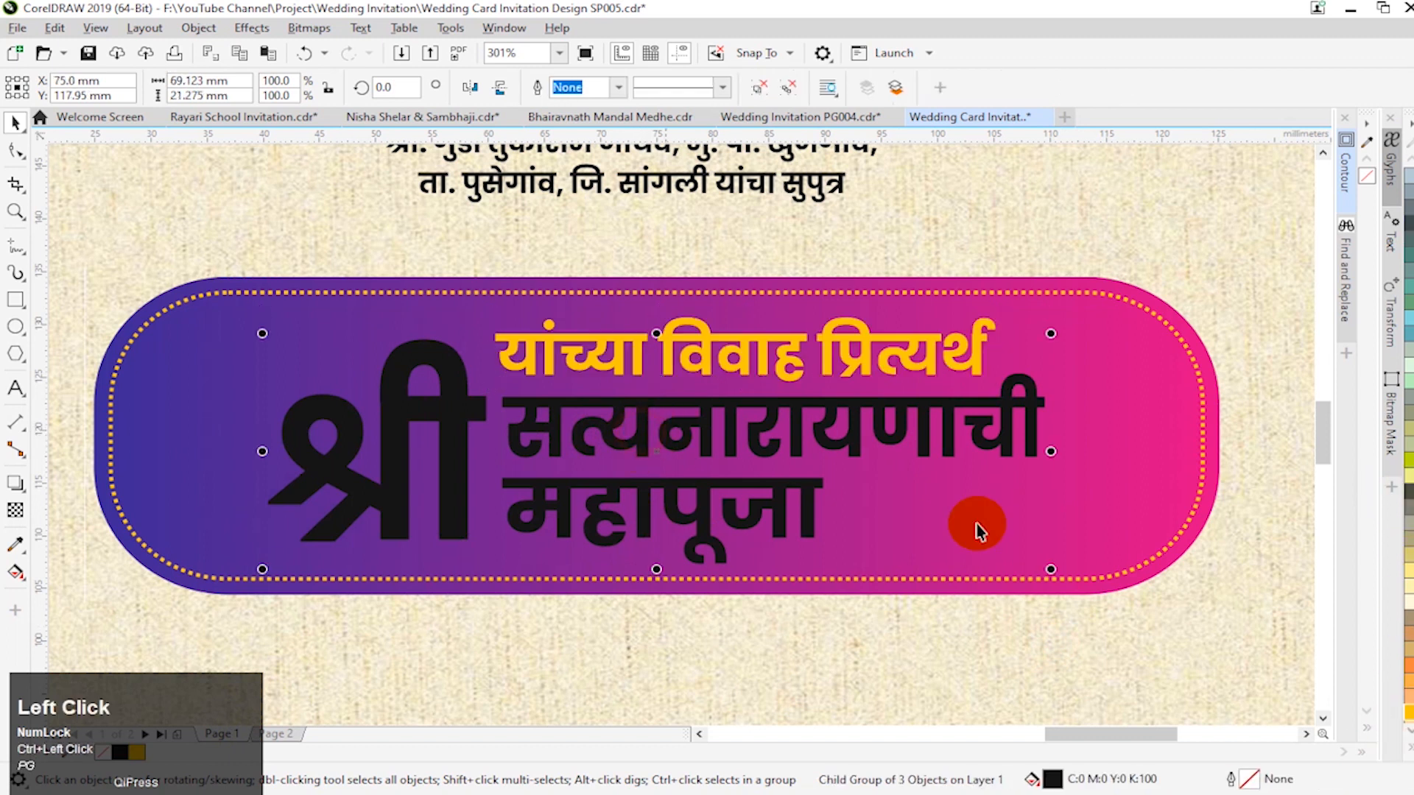
pyautogui.click(1406, 747)
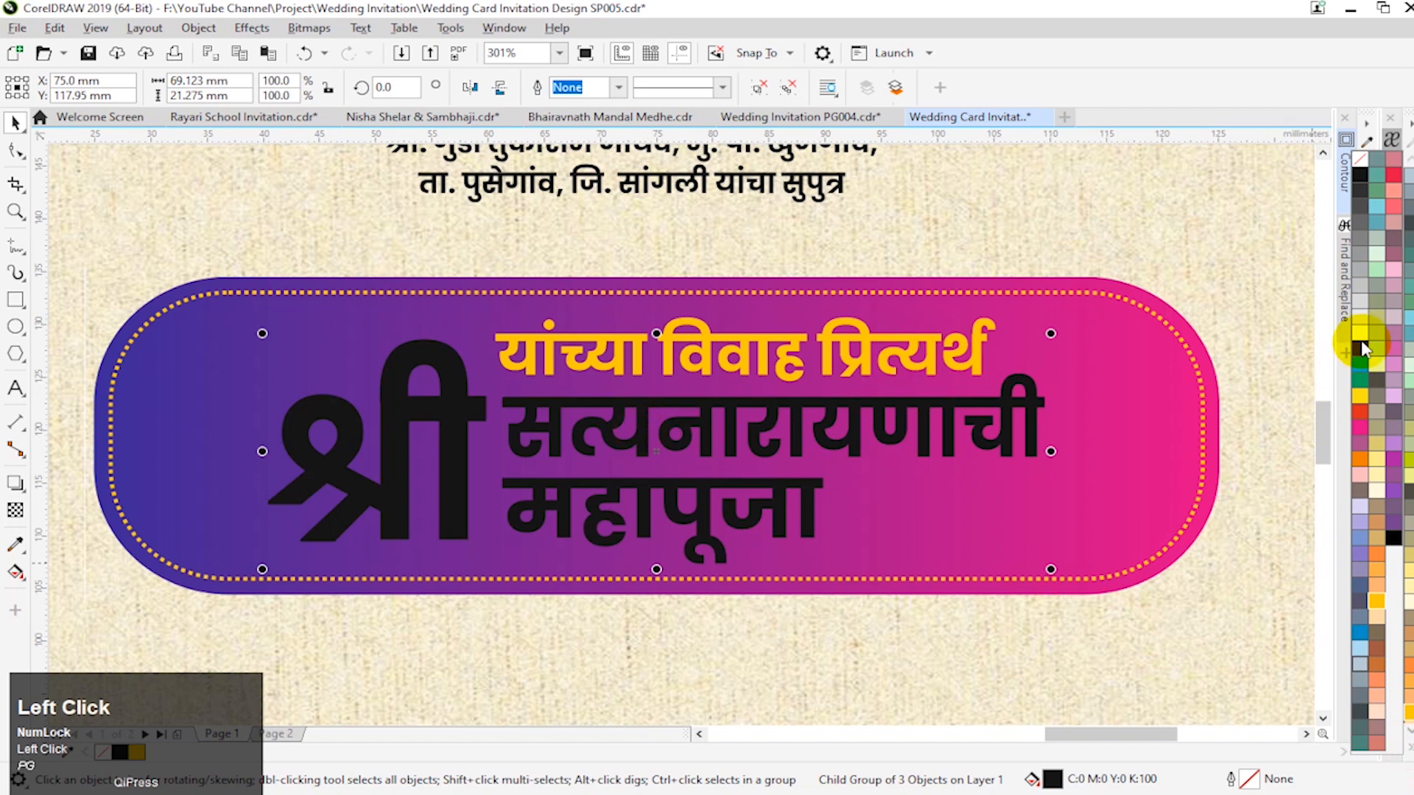
pyautogui.click(1362, 340)
pyautogui.click(1127, 489)
pyautogui.press('F3')
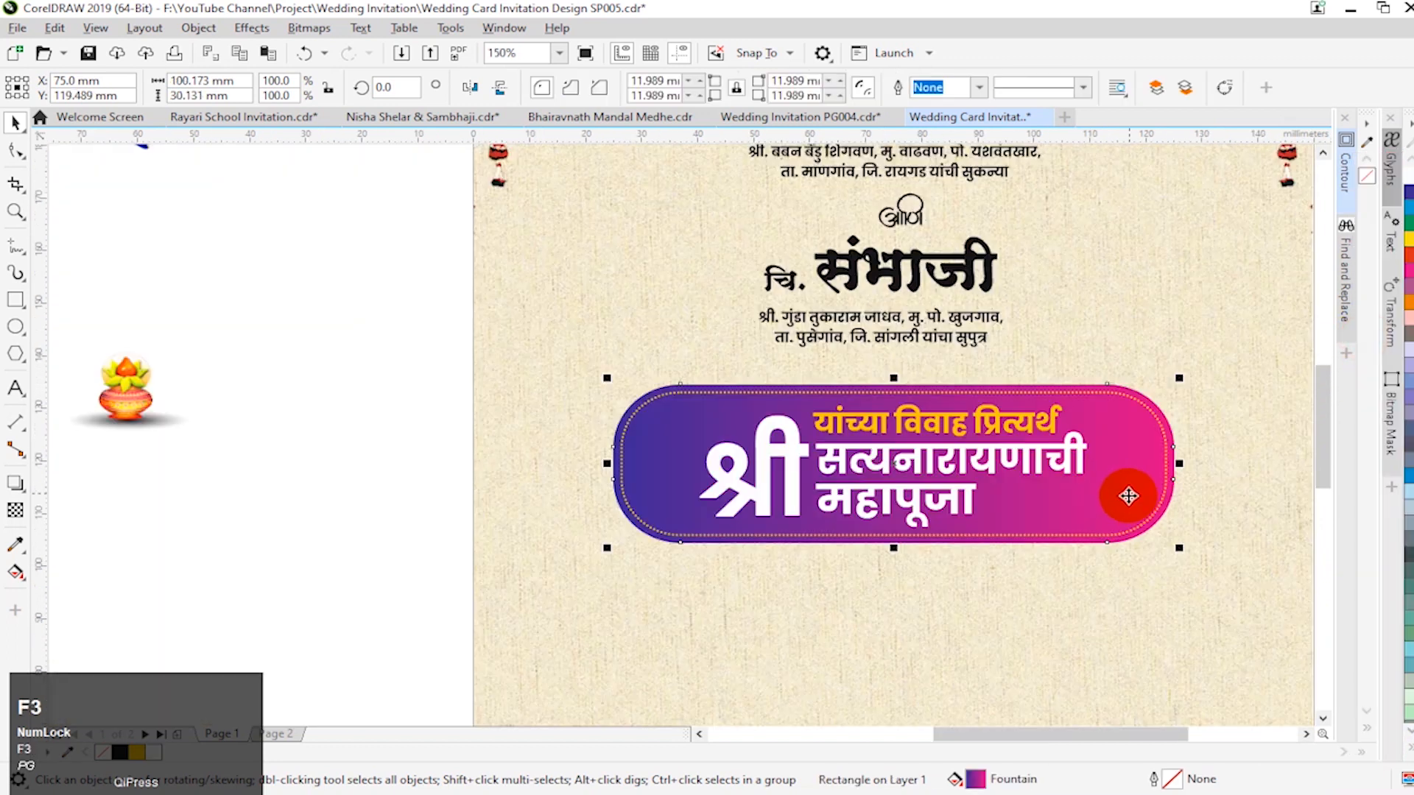
# Step: Narrow the gradient banner and its dashed inner outline from both sides to about 88.6 mm wide
pyautogui.click(1214, 520)
pyautogui.press('F3')
pyautogui.click(933, 525)
pyautogui.scroll(3, 903, 496)
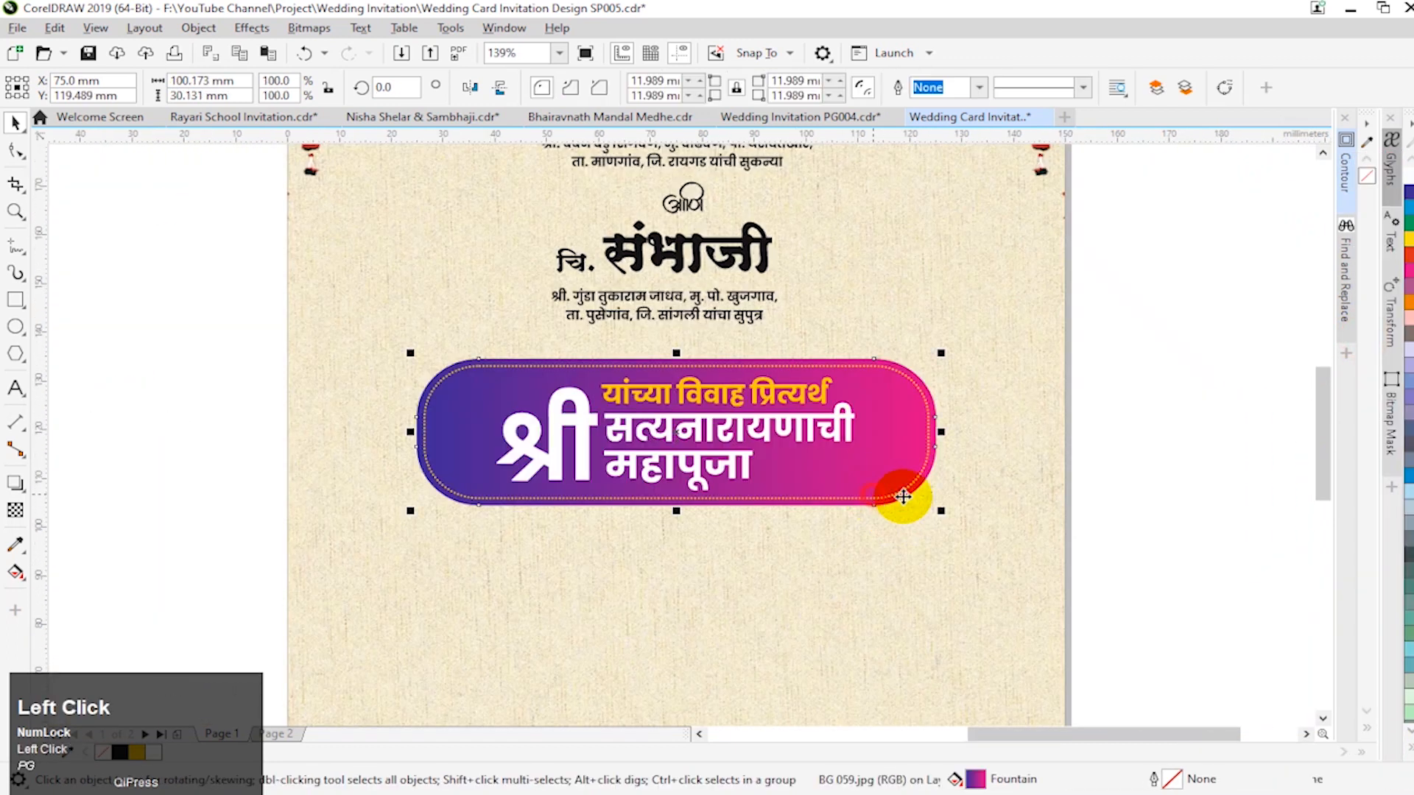
pyautogui.moveTo(941, 432); pyautogui.dragTo(911, 434)
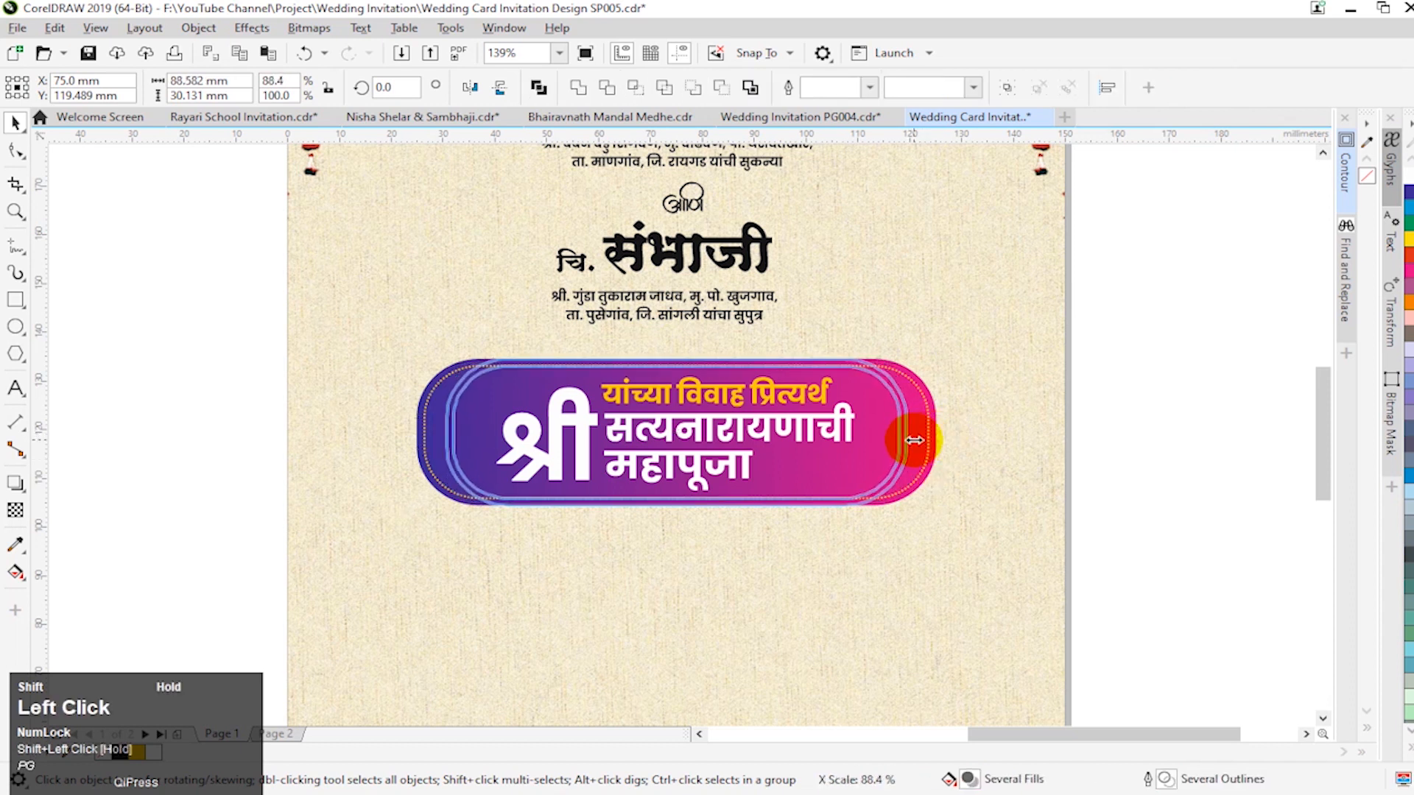
pyautogui.click(1173, 508)
pyautogui.press('F3')
pyautogui.press('F2')
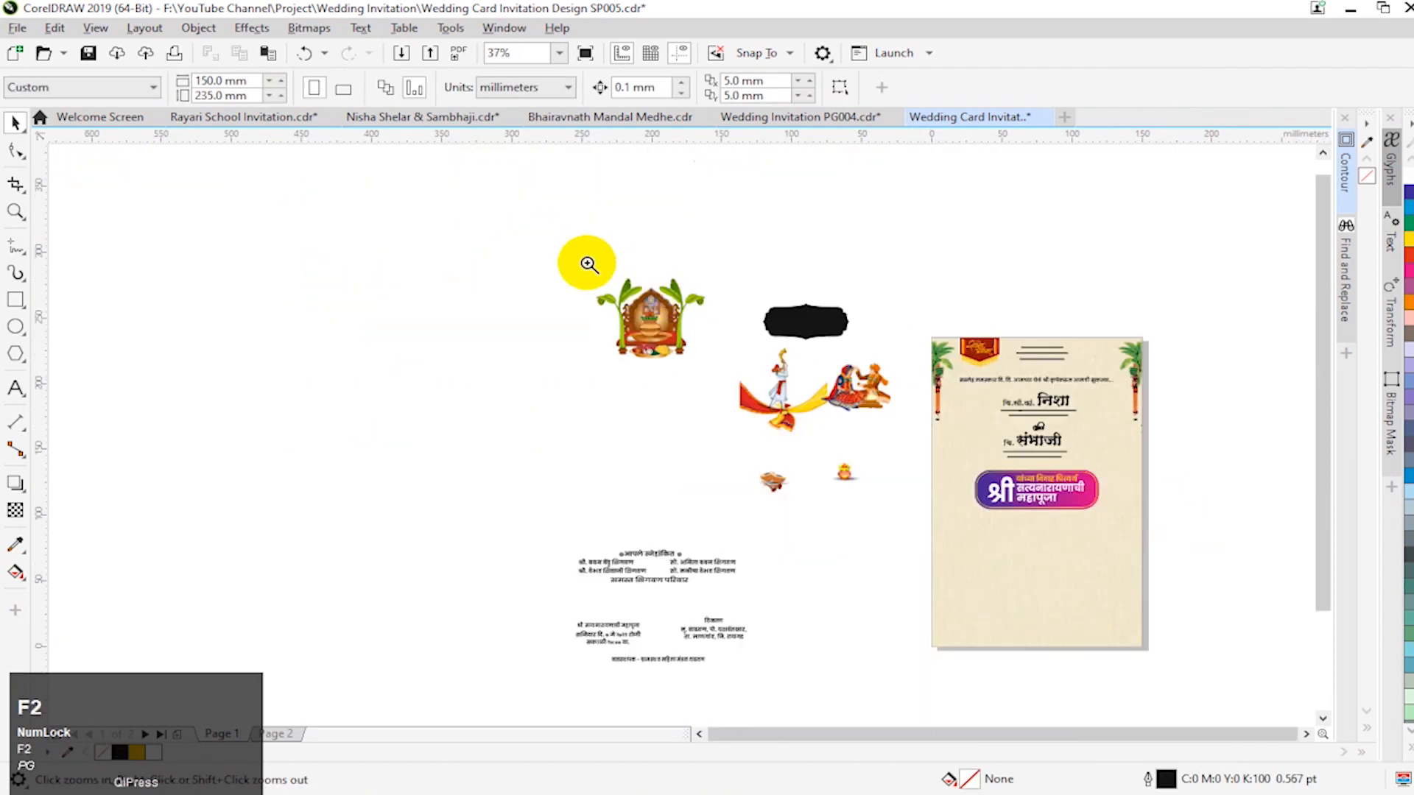
# Step: Place the red and yellow knotted cloth image on the card, behind the gradient banner
pyautogui.click(1034, 587)
pyautogui.moveTo(352, 403); pyautogui.dragTo(864, 642)
pyautogui.press('F2')
pyautogui.click(764, 563)
pyautogui.press('F2')
pyautogui.press('F3')
pyautogui.moveTo(356, 201); pyautogui.dragTo(883, 614)
pyautogui.moveTo(709, 615); pyautogui.dragTo(723, 566)
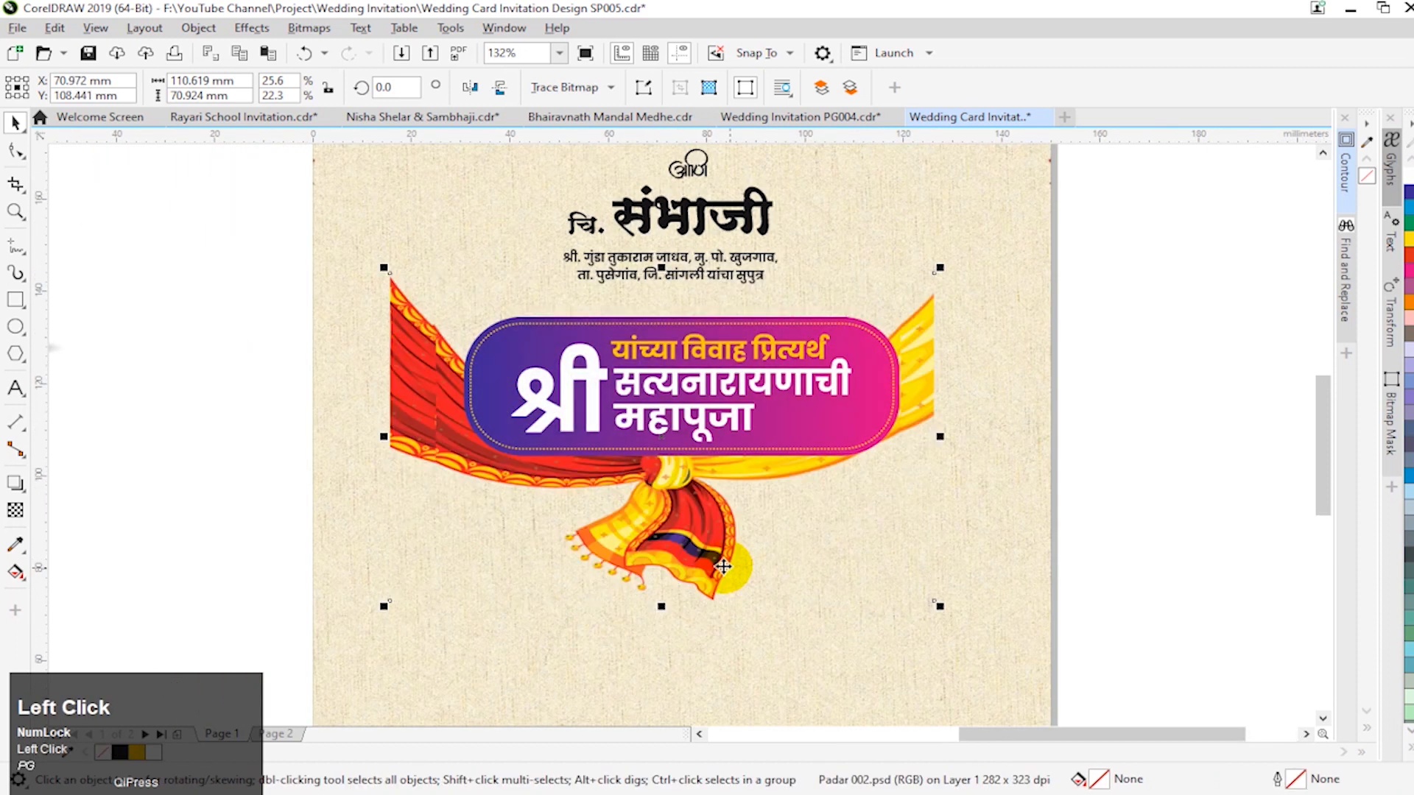
# Step: Set the width of the red and yellow cloth image to 150 mm
pyautogui.click(341, 164)
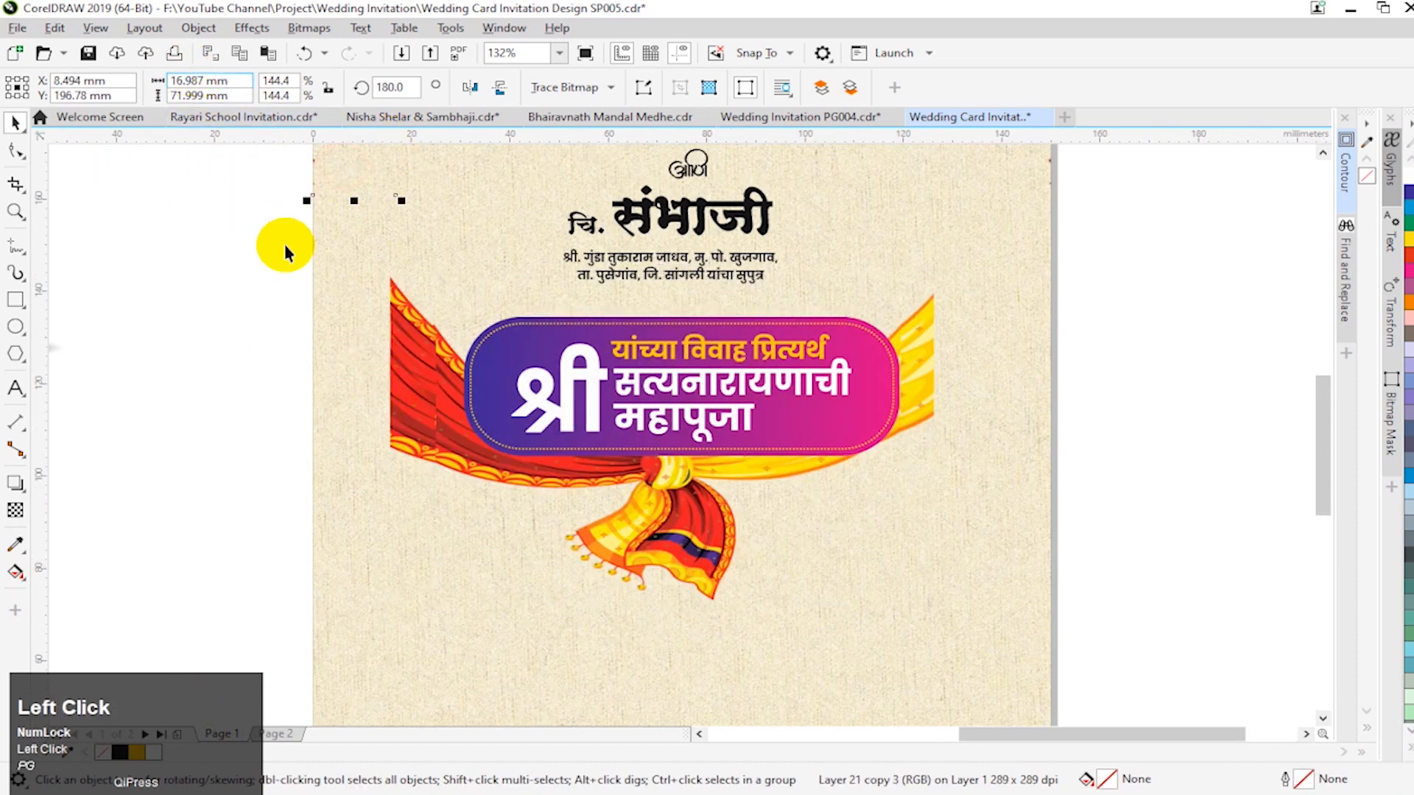
pyautogui.click(316, 309)
pyautogui.click(471, 482)
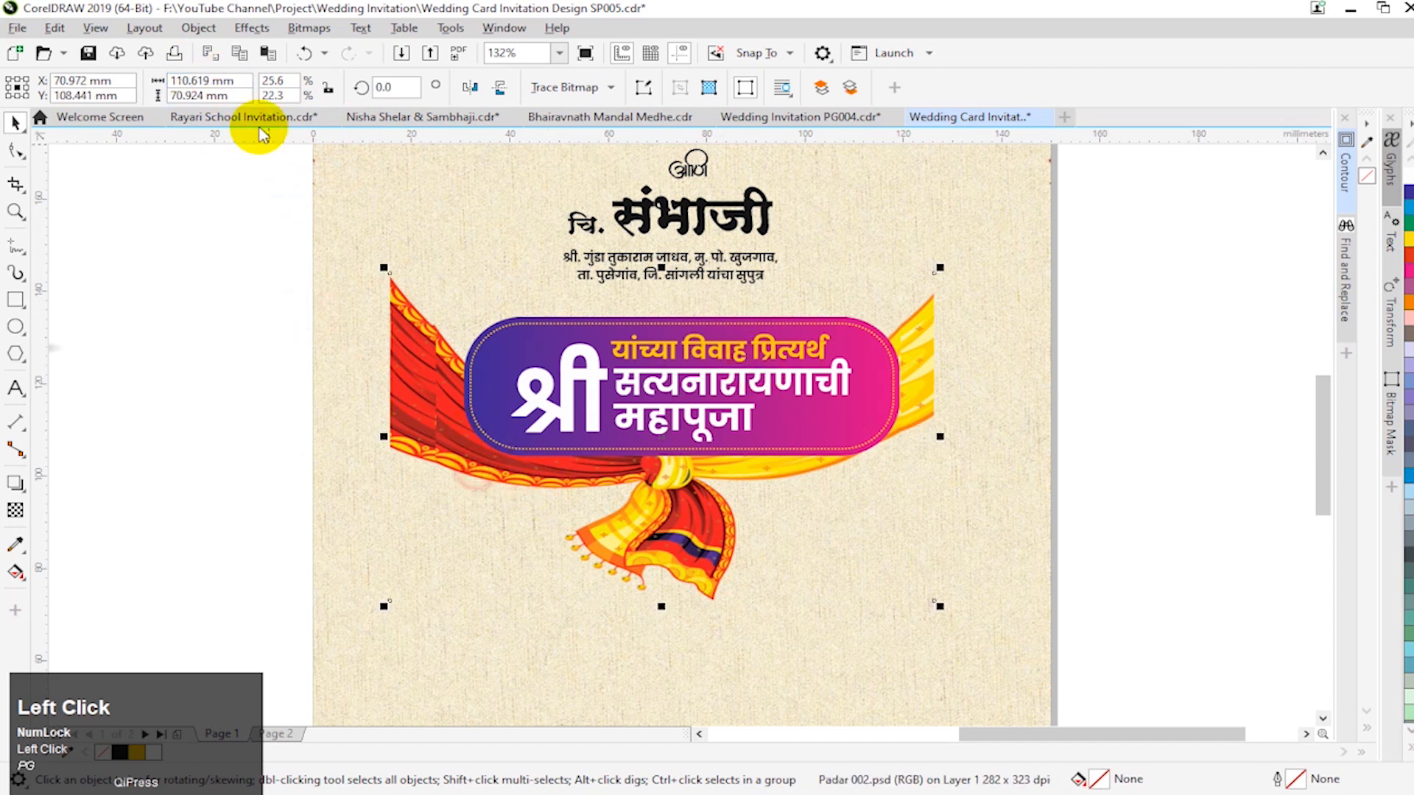
pyautogui.doubleClick(193, 80)
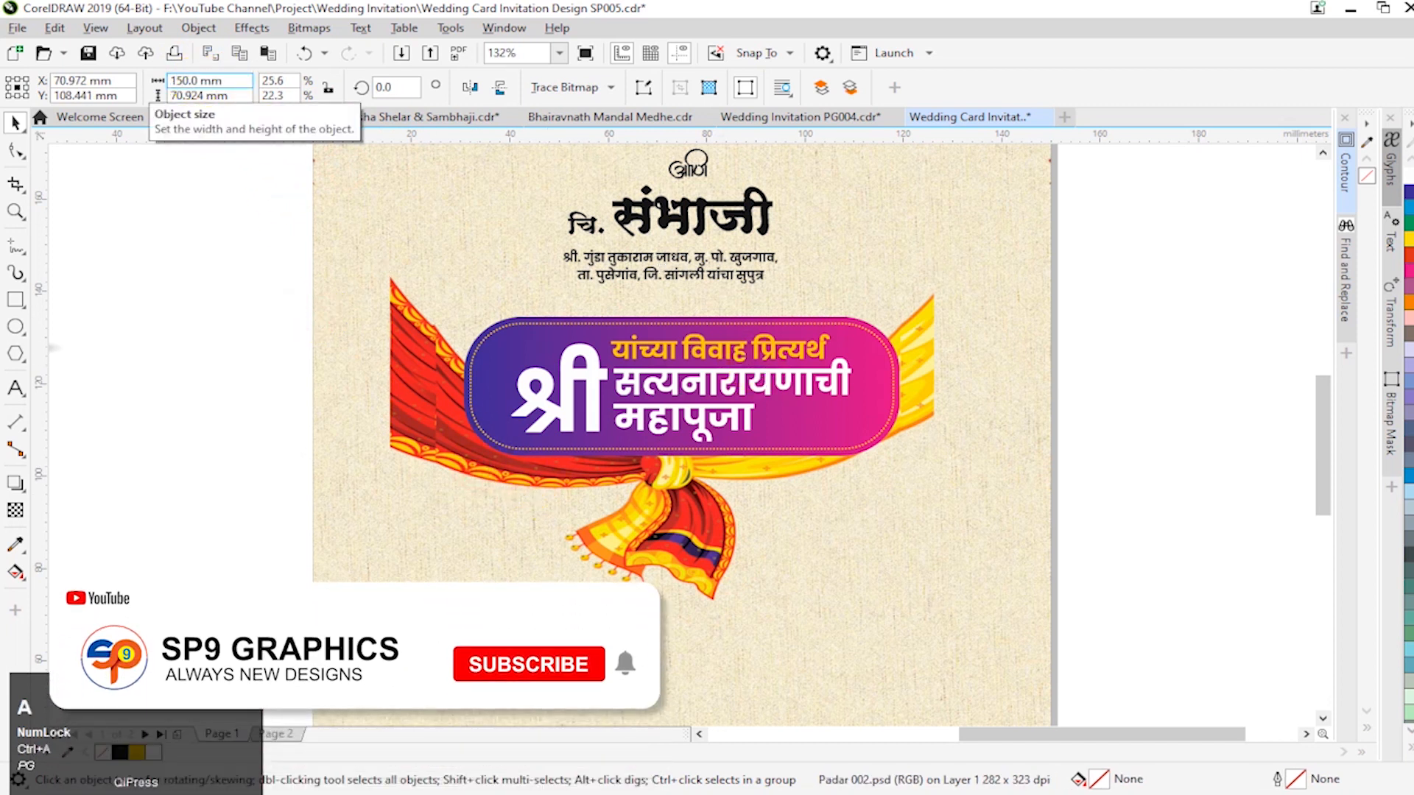
pyautogui.write('150')
pyautogui.press('Return')
# Step: Center the cloth image horizontally on the card background
pyautogui.press('c')
pyautogui.click(1118, 570)
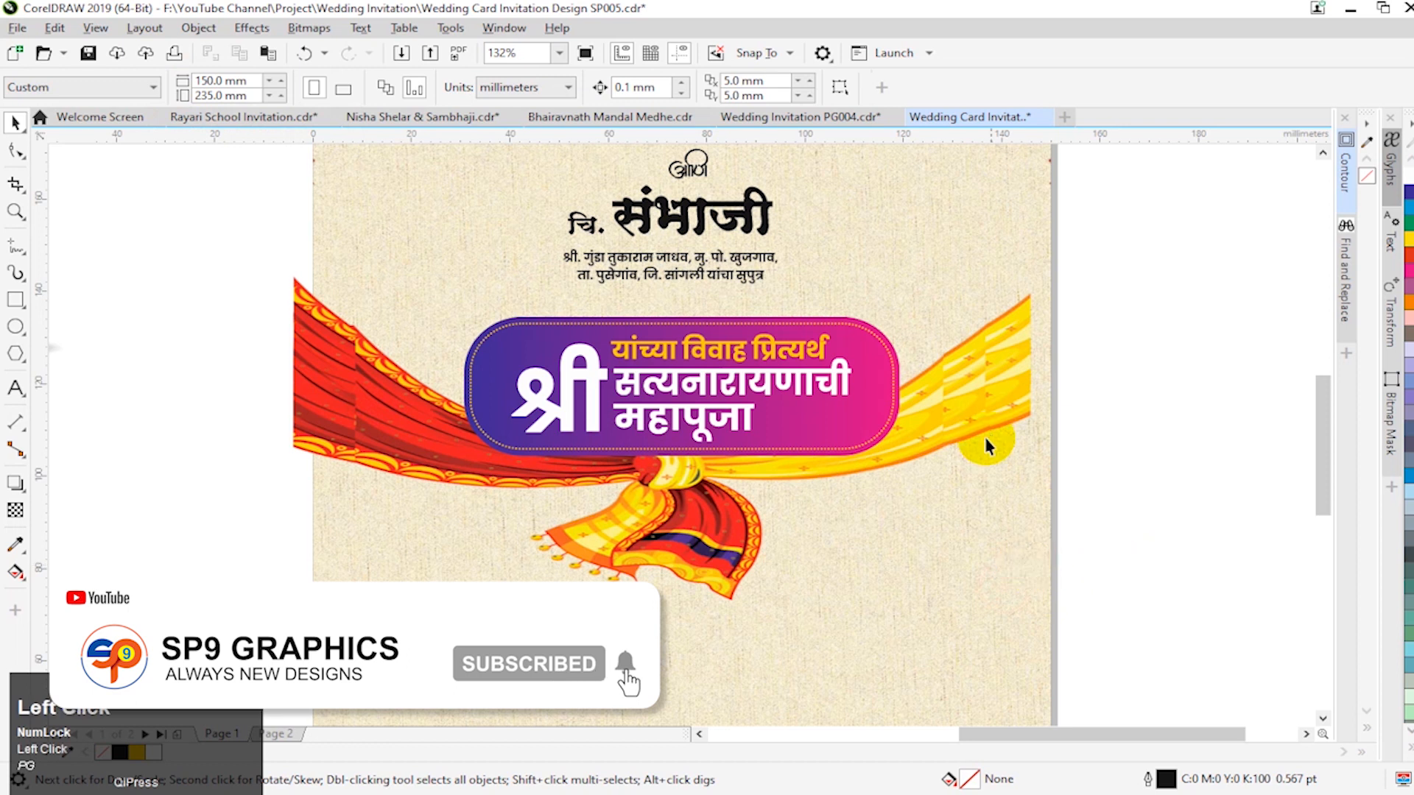
pyautogui.click(985, 440)
pyautogui.keyDown('shift'); pyautogui.click(1029, 656); pyautogui.keyUp('shift')
pyautogui.press('c')
pyautogui.click(1101, 577)
# Step: Stretch the cloth image to about 88.5 mm high and move it to a Y position of about 124.9 mm
pyautogui.click(958, 432)
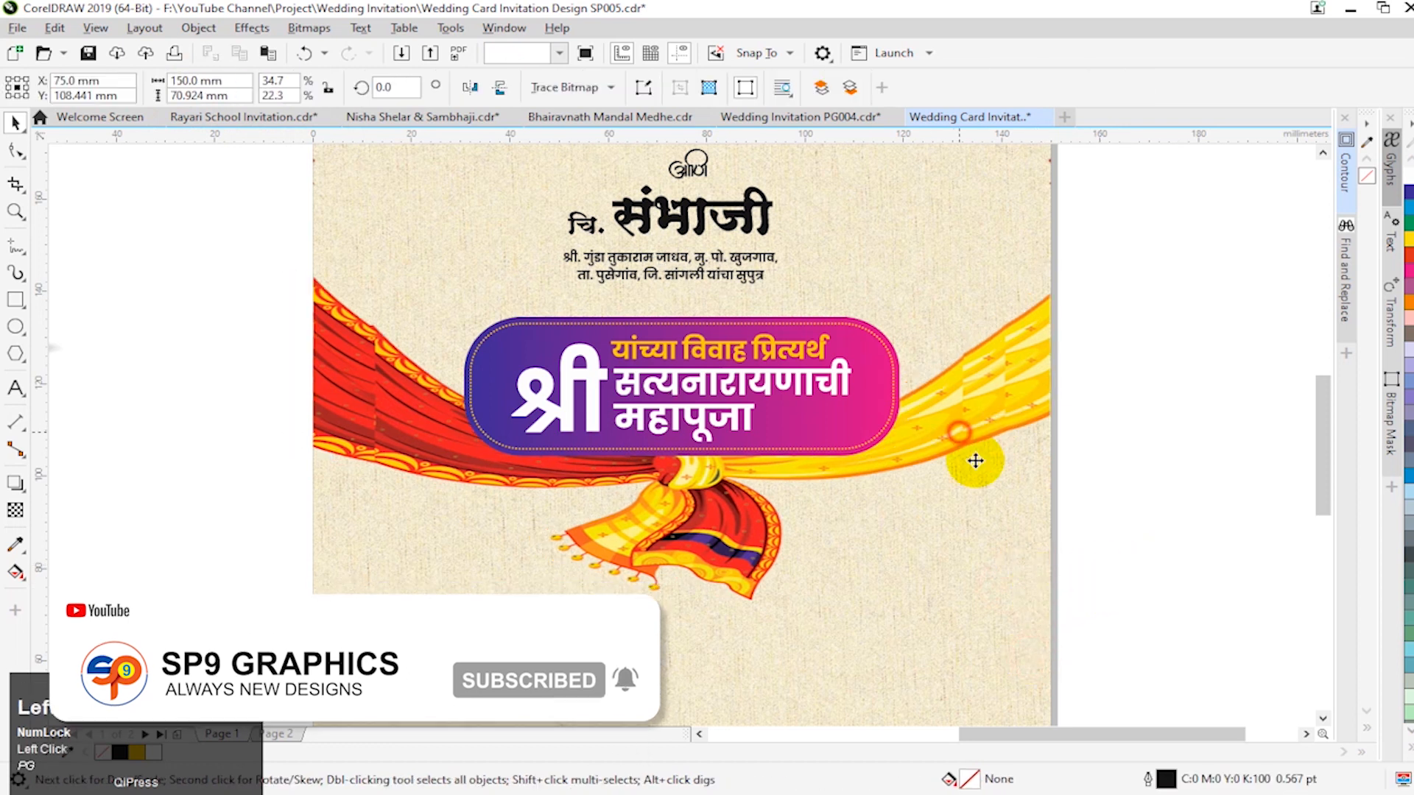
pyautogui.moveTo(975, 461); pyautogui.dragTo(1041, 335)
pyautogui.hotkey('ctrl', 'z')
pyautogui.moveTo(681, 164); pyautogui.dragTo(685, 144)
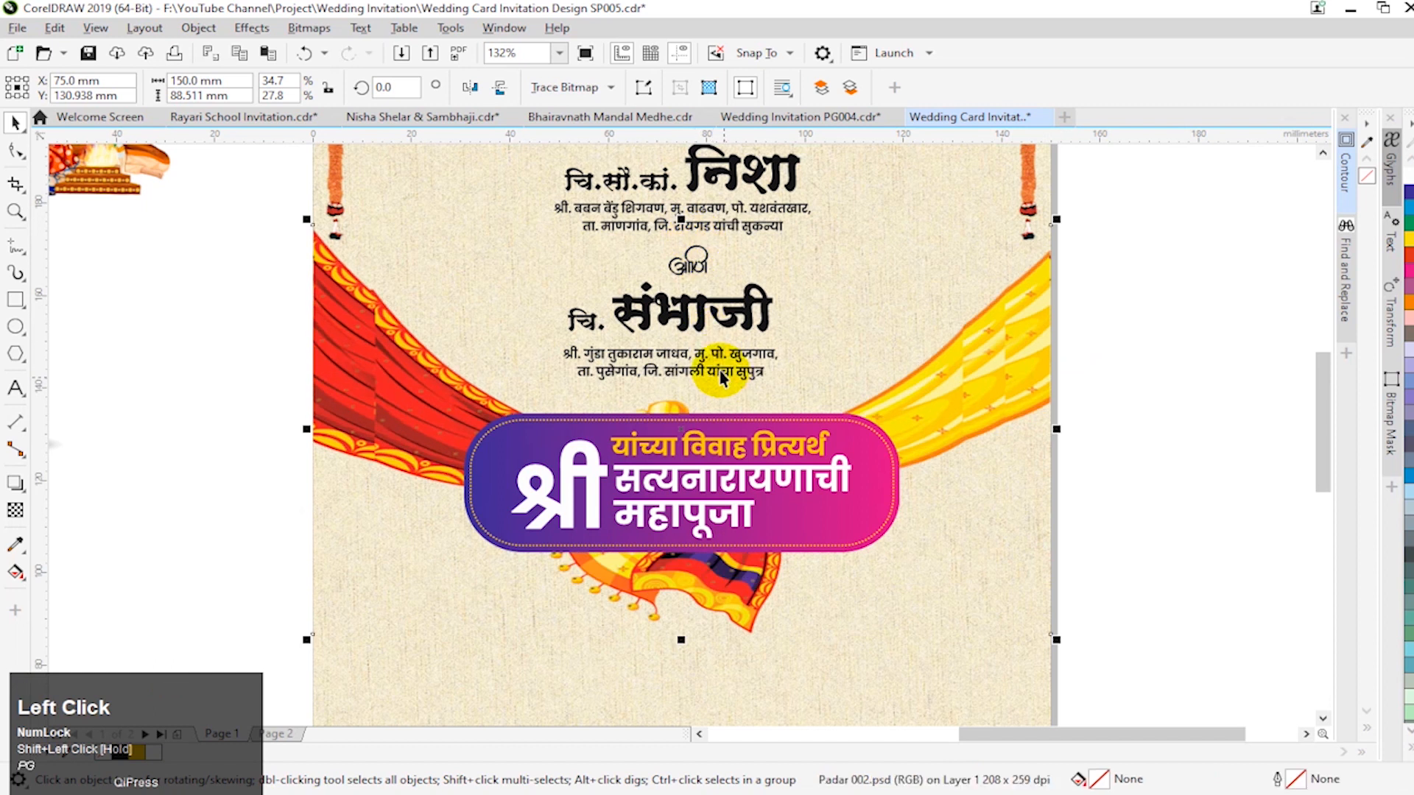
pyautogui.moveTo(969, 410); pyautogui.dragTo(965, 434)
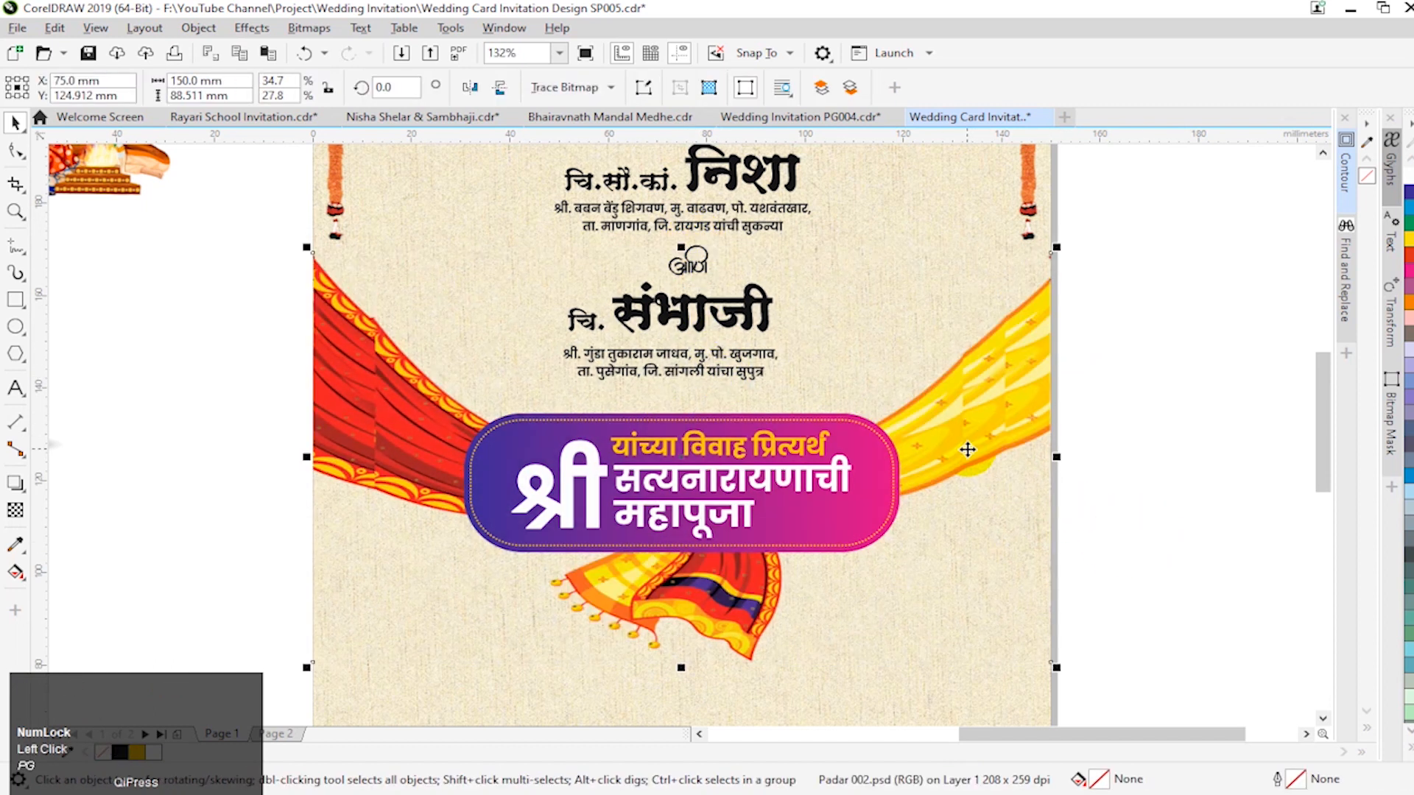
pyautogui.click(1150, 490)
# Step: Move the gradient banner with its text straight down to a Y position of about 99.8 mm, below the cloth's knot
pyautogui.press('F3')
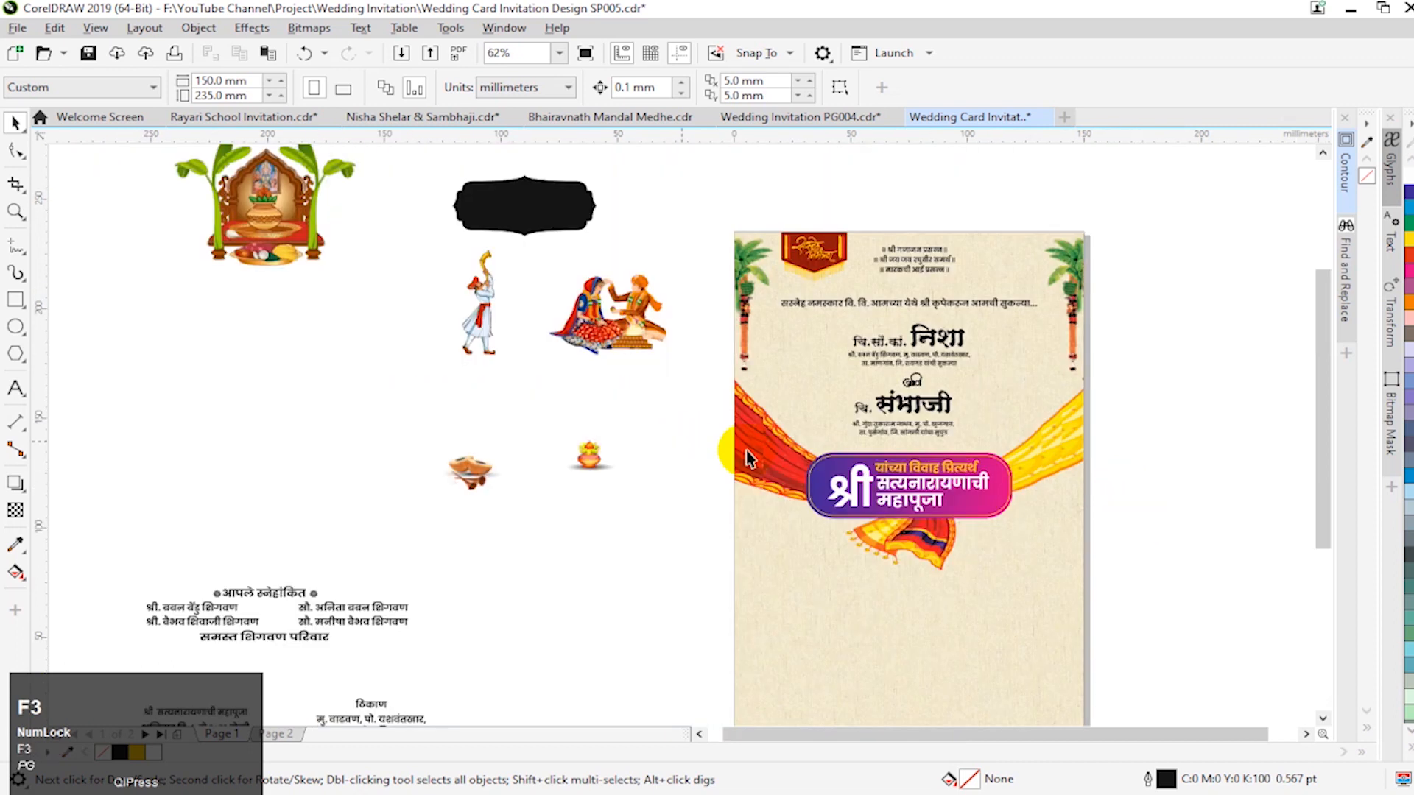
pyautogui.press('F2')
pyautogui.moveTo(611, 356); pyautogui.dragTo(1183, 747)
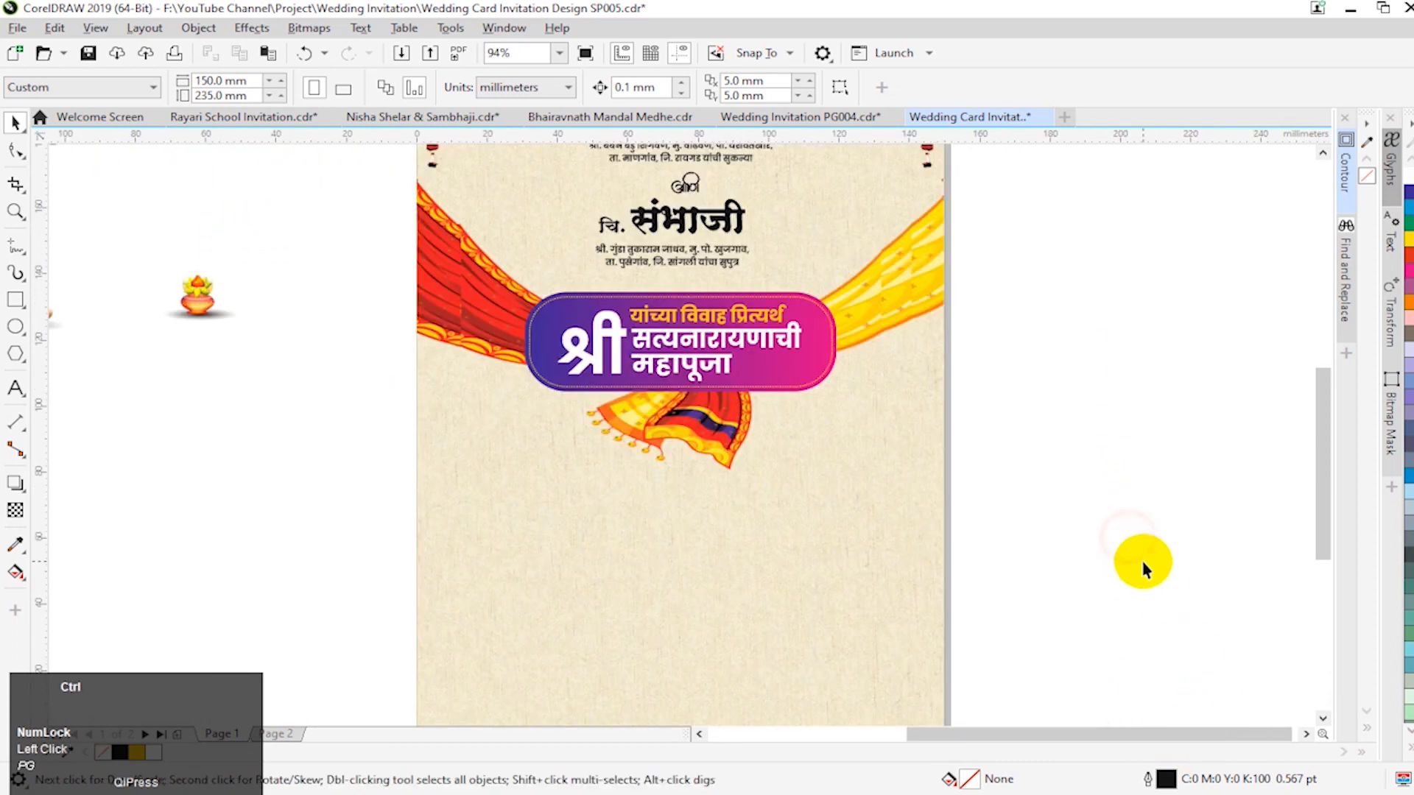
pyautogui.moveTo(1048, 425); pyautogui.dragTo(601, 289)
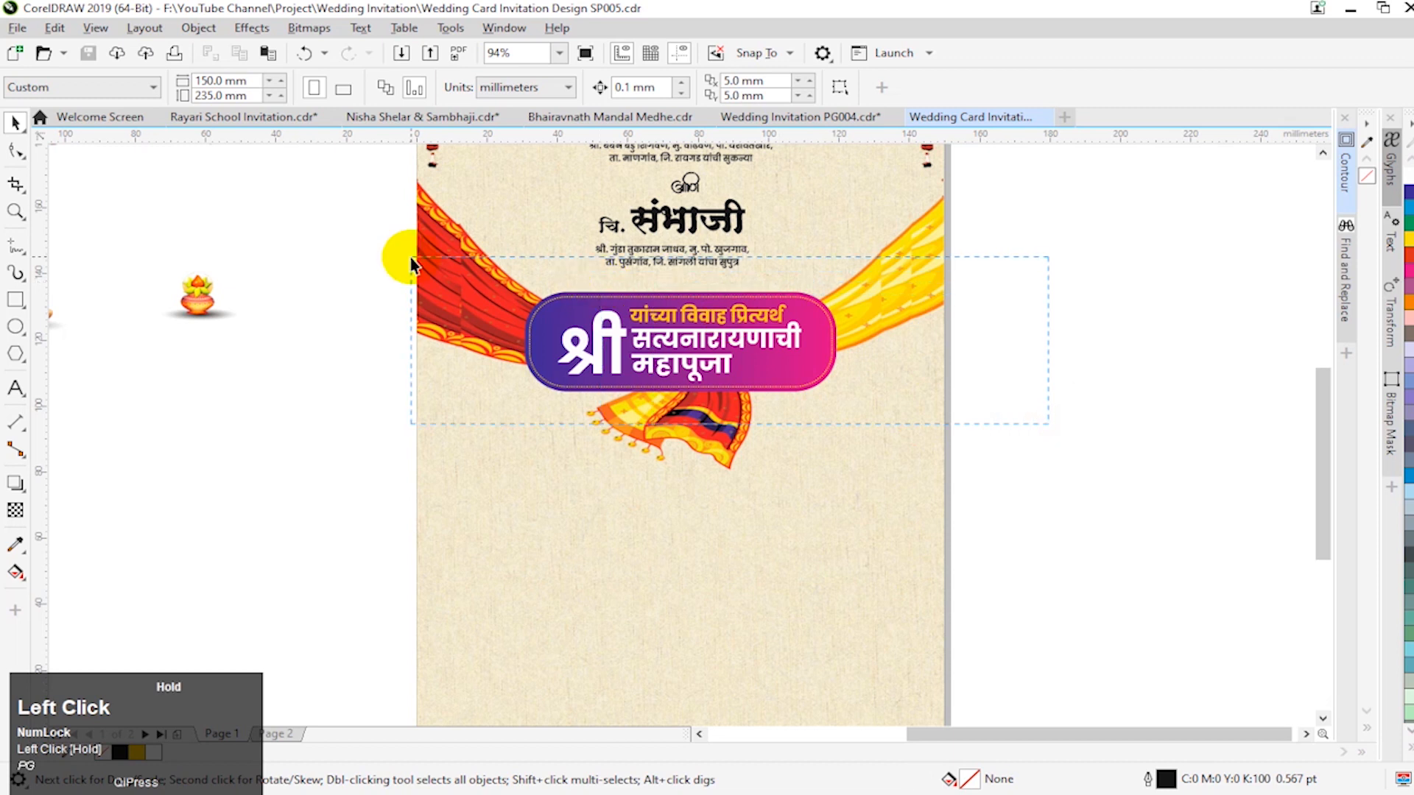
pyautogui.moveTo(427, 271); pyautogui.dragTo(427, 271)
pyautogui.moveTo(632, 320); pyautogui.dragTo(646, 402)
pyautogui.moveTo(789, 435); pyautogui.dragTo(788, 435)
pyautogui.click(1044, 439)
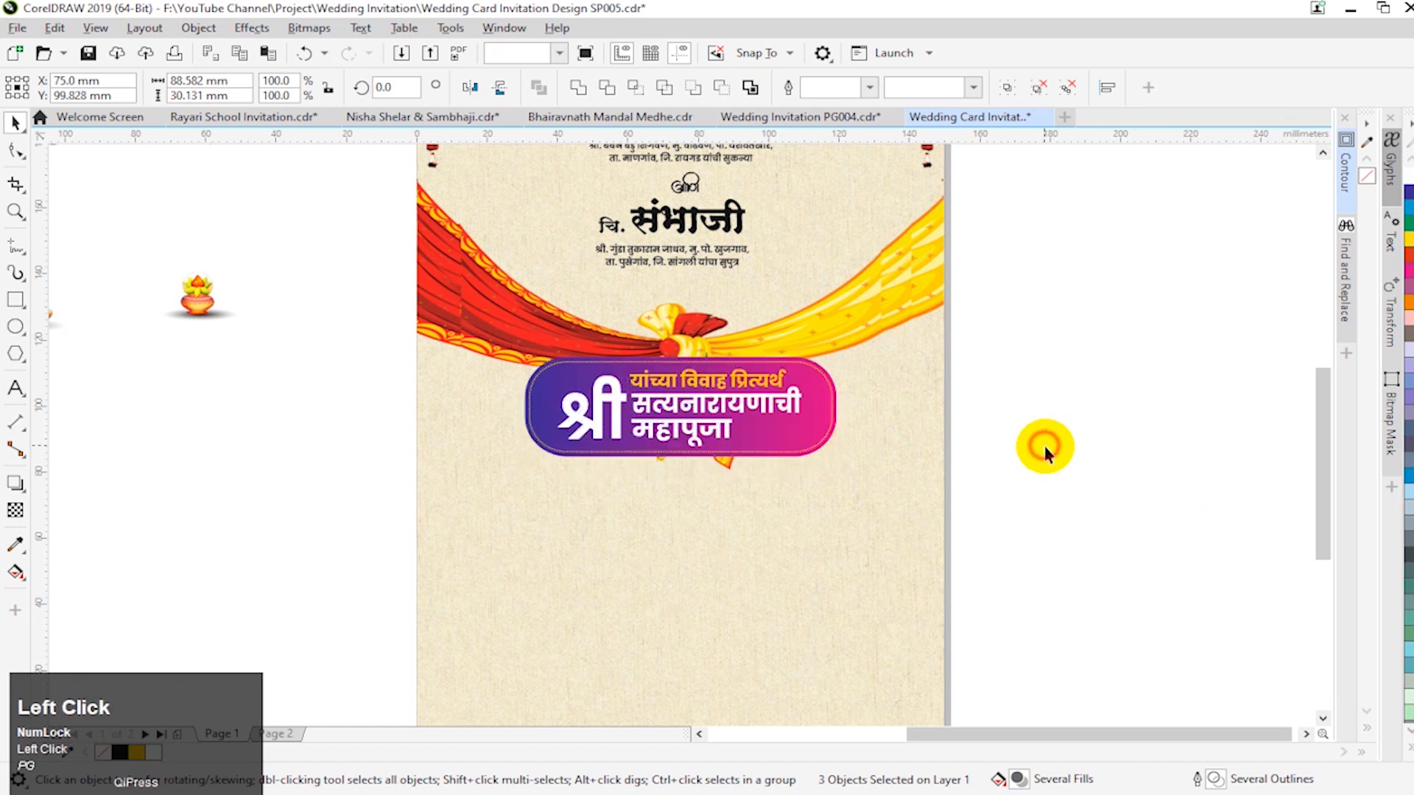
# Step: Bring the pooja shrine image to the front and place it centrally above the gradient banner
pyautogui.press('F3')
pyautogui.press('F2')
pyautogui.moveTo(410, 196); pyautogui.dragTo(1108, 513)
pyautogui.press('F4')
pyautogui.moveTo(395, 278); pyautogui.dragTo(927, 447)
pyautogui.press('F2')
pyautogui.click(1157, 598)
pyautogui.hotkey('shift', 'pageup')
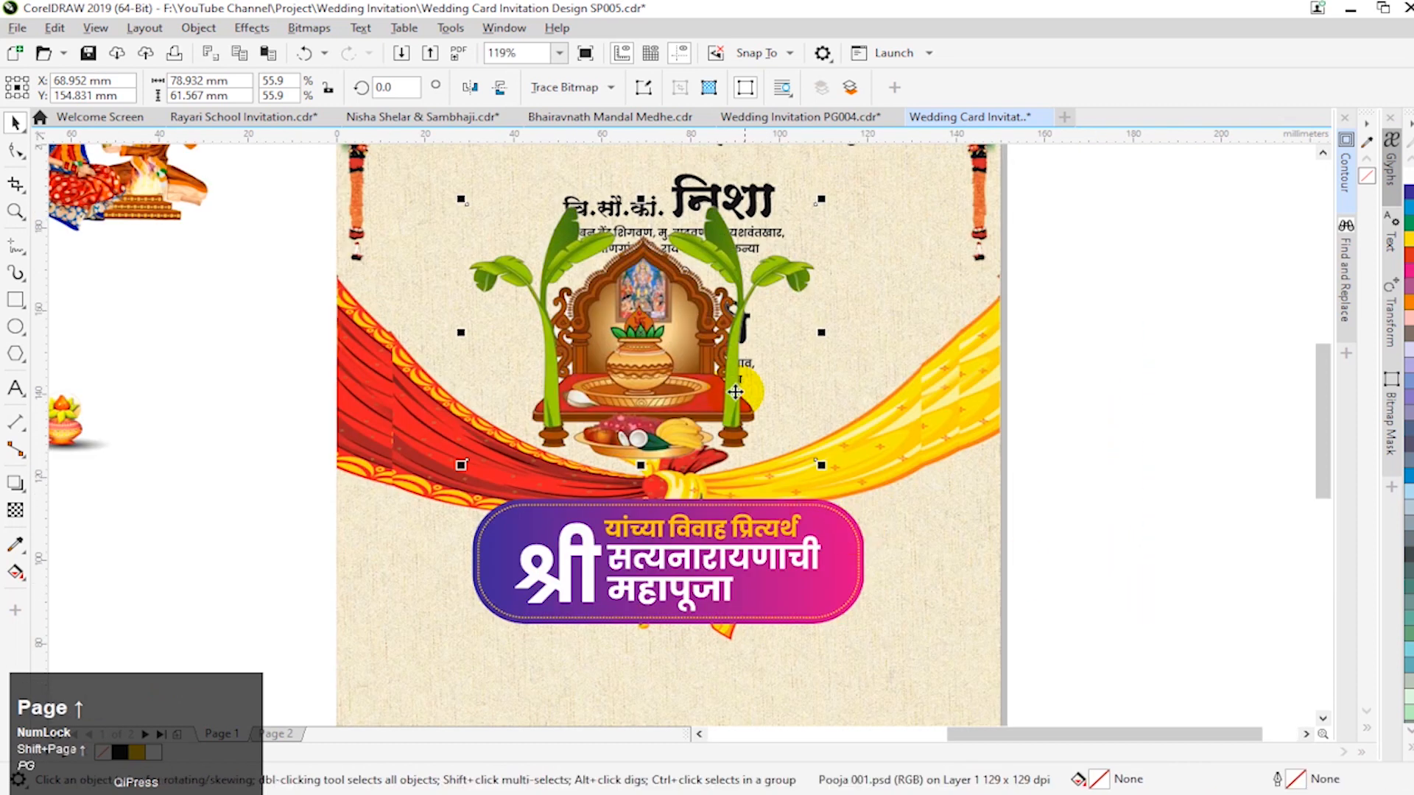
pyautogui.moveTo(735, 391); pyautogui.dragTo(801, 320)
pyautogui.moveTo(856, 233); pyautogui.dragTo(766, 390)
pyautogui.hotkey('ctrl', 'z')
pyautogui.click(1211, 563)
# Step: Nudge the cloth and banner down, and set the nudge distance to 1 mm
pyautogui.moveTo(238, 457); pyautogui.dragTo(993, 657)
pyautogui.hotkey('shift', 'Down')
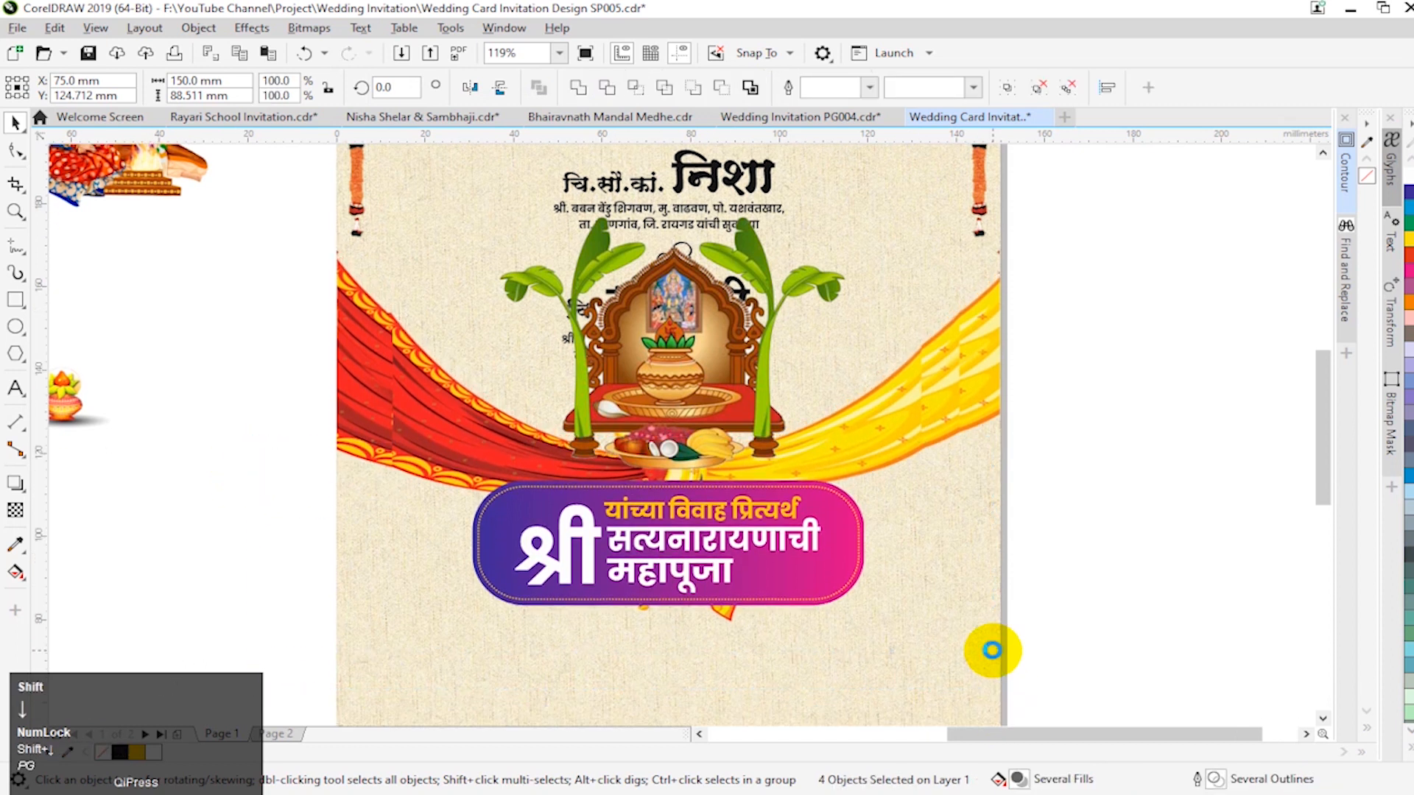
pyautogui.click(1062, 513)
pyautogui.write('1')
pyautogui.press('Return')
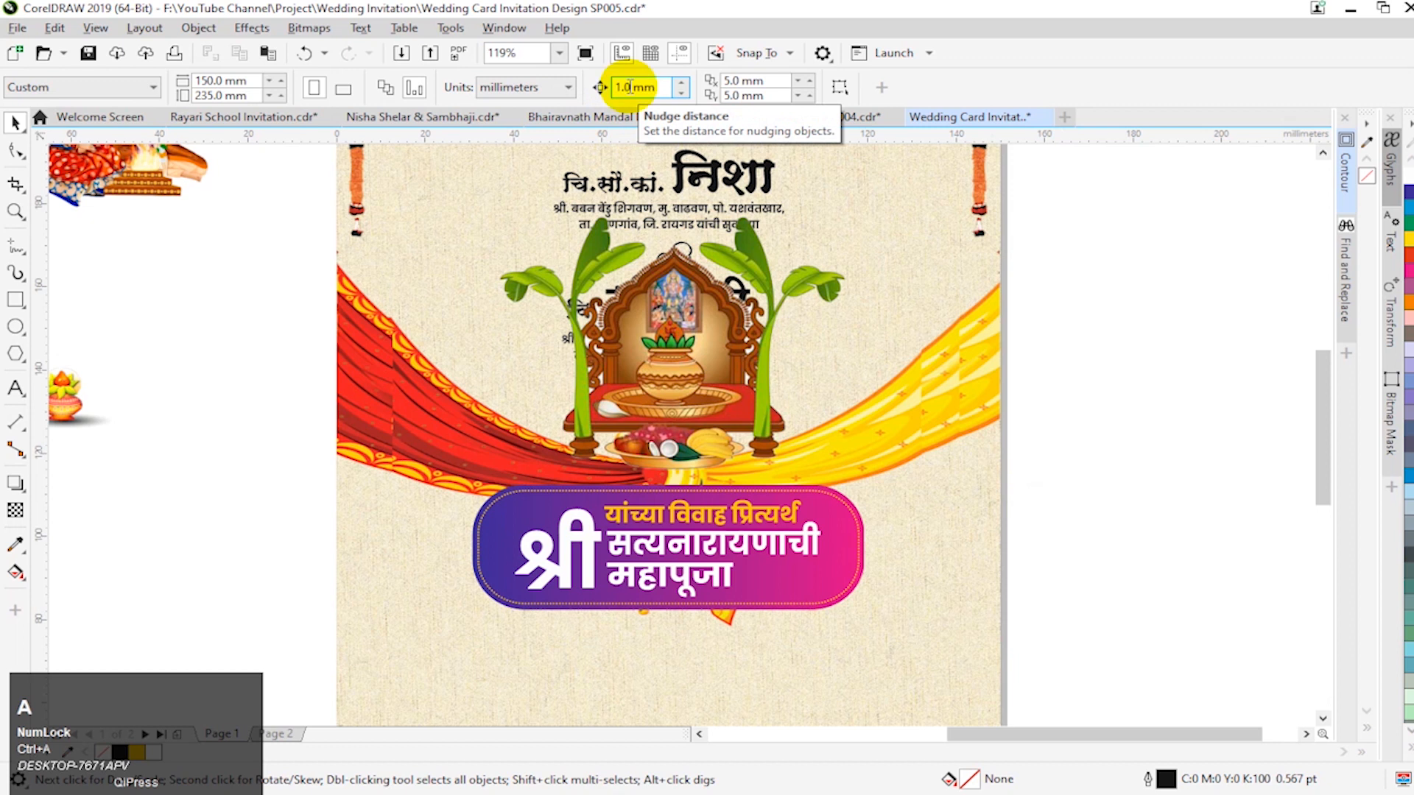
# Step: Move the shrine, cloth and banner together down the card, away from the couple's name texts
pyautogui.click(365, 351)
pyautogui.moveTo(255, 447); pyautogui.dragTo(1014, 658)
pyautogui.keyDown('shift'); pyautogui.click(723, 356); pyautogui.keyUp('shift')
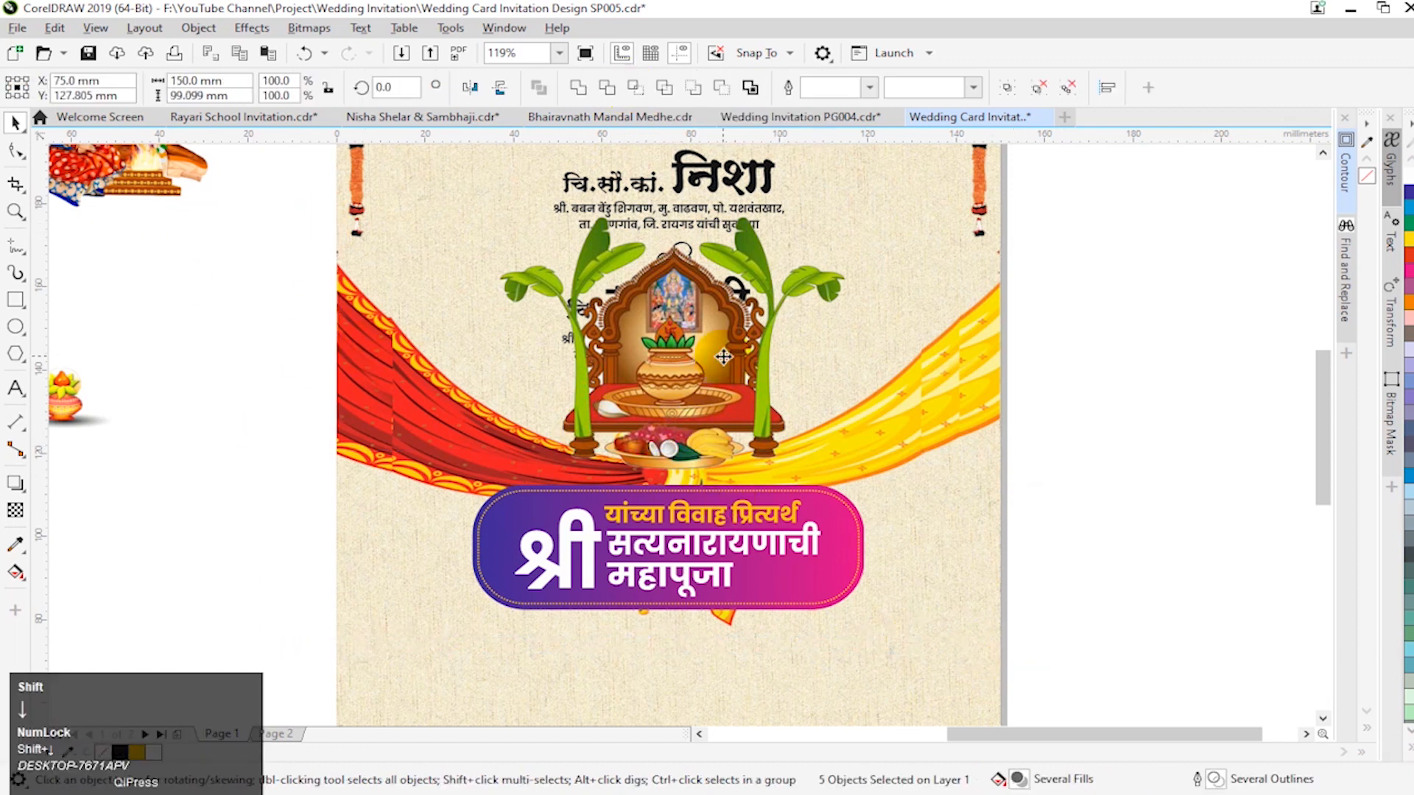
pyautogui.hotkey('shift', 'Down')
pyautogui.hotkey('shift', 'Down')
pyautogui.hotkey('shift', 'Down')
pyautogui.hotkey('shift', 'Down')
pyautogui.hotkey('shift', 'Down')
pyautogui.hotkey('shift', 'Down')
pyautogui.hotkey('shift', 'Down')
pyautogui.hotkey('shift', 'Down')
pyautogui.hotkey('shift', 'Down')
pyautogui.hotkey('shift', 'Down')
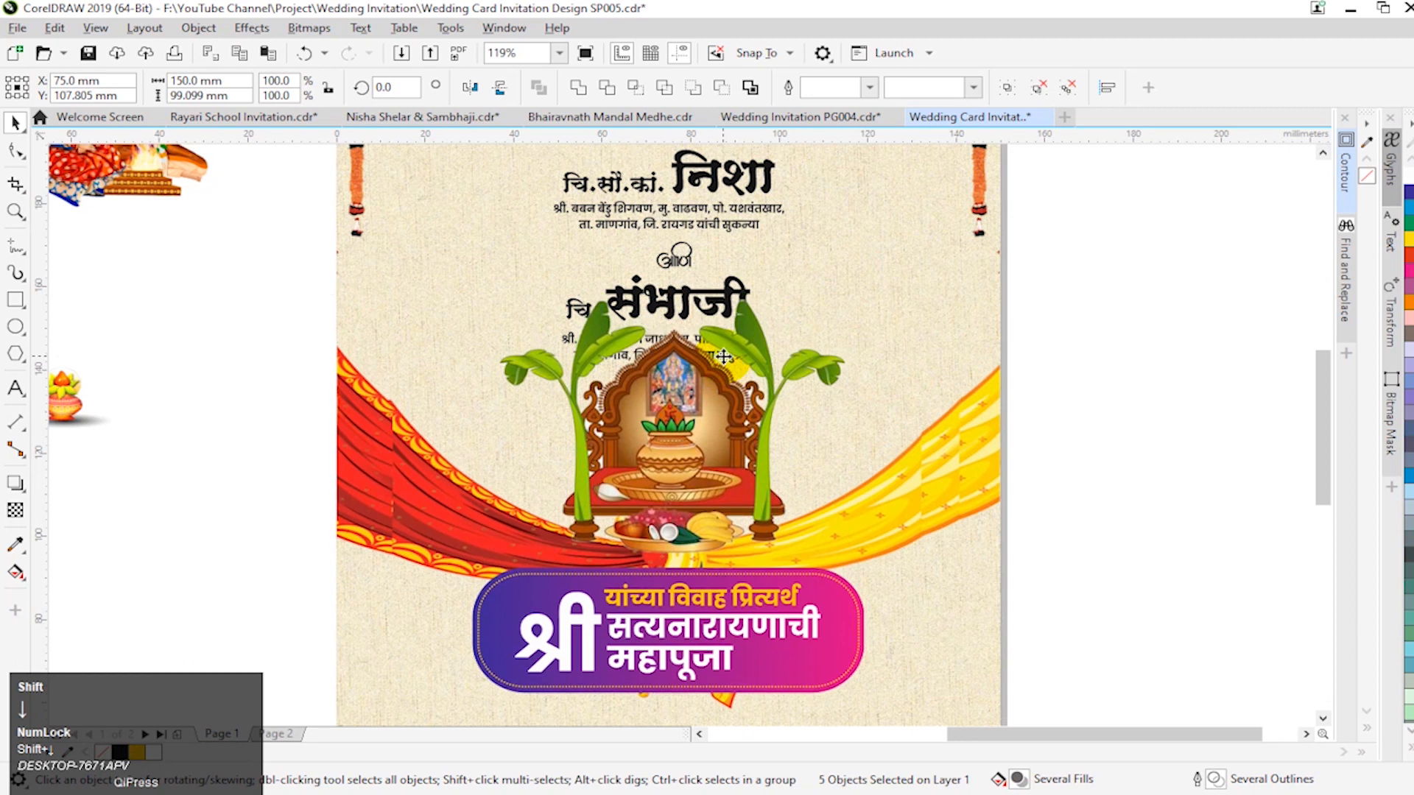
pyautogui.hotkey('shift', 'Down')
pyautogui.hotkey('shift', 'Down')
# Step: Scale the shrine image down and position it between the groom's family details and the banner
pyautogui.press('F4')
pyautogui.press('F2')
pyautogui.moveTo(696, 339); pyautogui.dragTo(1212, 653)
pyautogui.click(818, 276)
pyautogui.moveTo(859, 215); pyautogui.dragTo(845, 281)
pyautogui.moveTo(669, 369); pyautogui.dragTo(701, 354)
pyautogui.click(703, 353)
pyautogui.moveTo(608, 493); pyautogui.dragTo(608, 493)
# Step: Nudge the cloth and banner together upward until the banner meets the base of the shrine
pyautogui.click(409, 342)
pyautogui.keyDown('shift'); pyautogui.click(947, 381); pyautogui.keyUp('shift')
pyautogui.click(937, 411)
pyautogui.moveTo(307, 445); pyautogui.dragTo(972, 609)
pyautogui.hotkey('shift', 'Up')
pyautogui.hotkey('shift', 'Up')
pyautogui.hotkey('shift', 'Up')
pyautogui.hotkey('shift', 'Up')
pyautogui.hotkey('shift', 'Up')
pyautogui.hotkey('shift', 'Up')
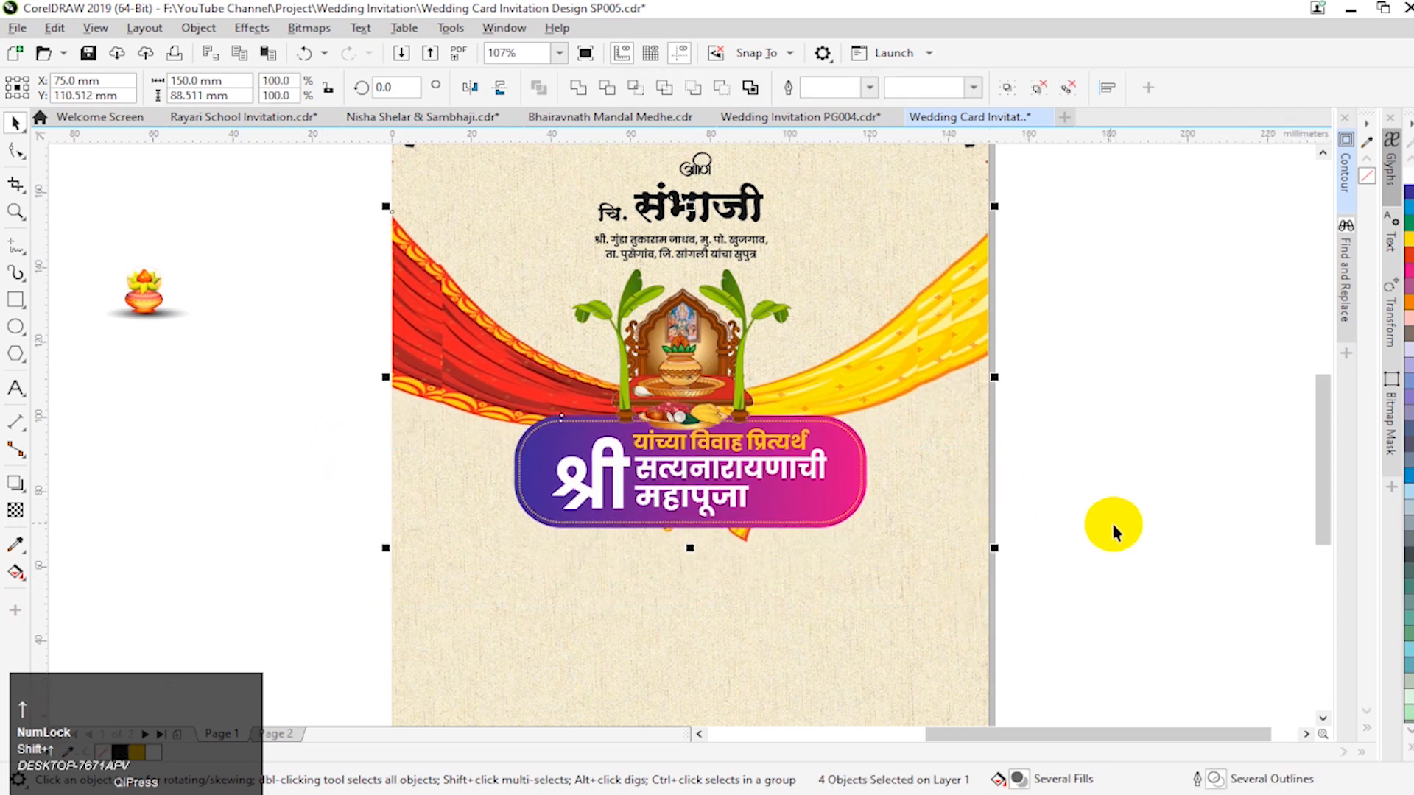
pyautogui.click(1119, 561)
# Step: Move the cloth image up to about Y 113.7 mm and the banner up to about Y 86.4 mm
pyautogui.click(875, 390)
pyautogui.moveTo(876, 383); pyautogui.dragTo(876, 366)
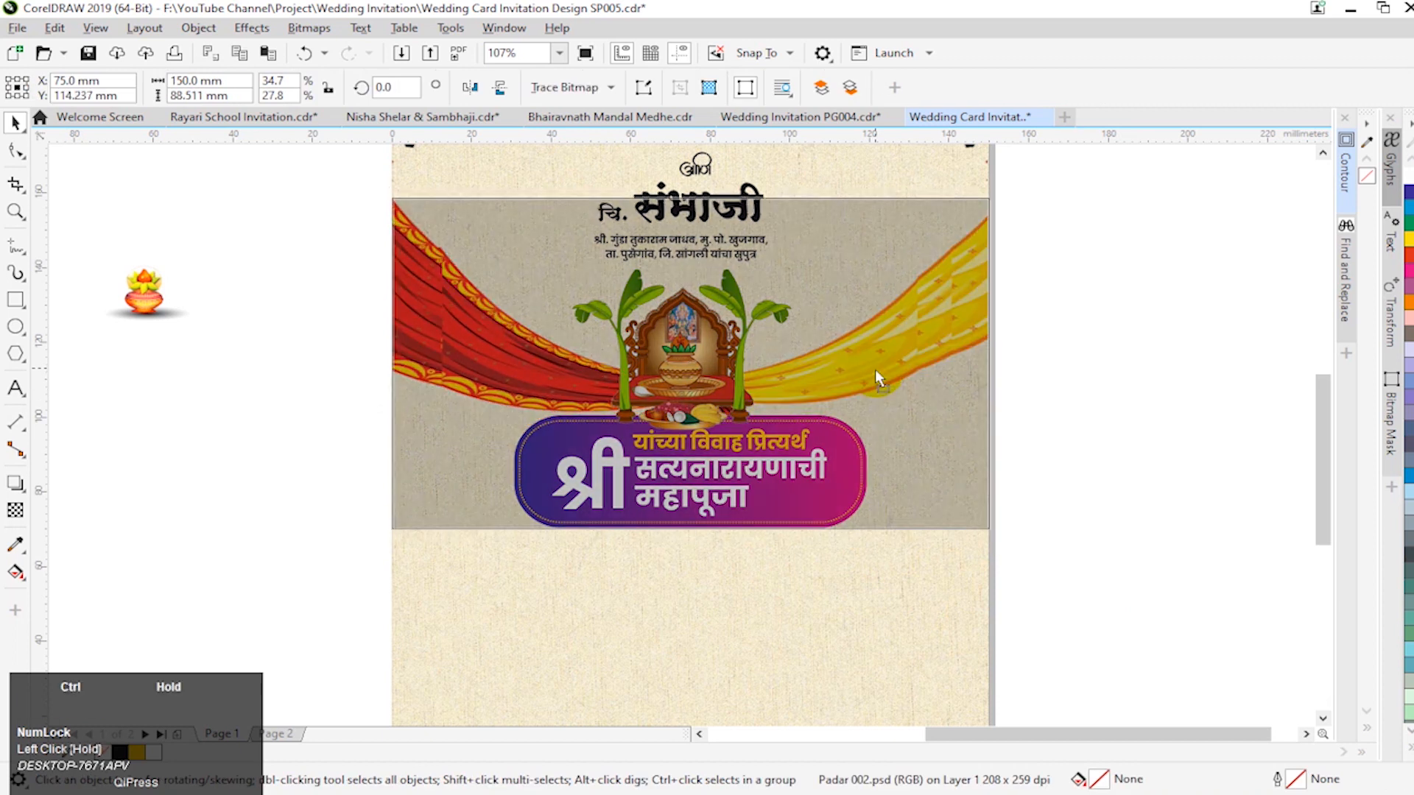
pyautogui.moveTo(1146, 592); pyautogui.dragTo(384, 396)
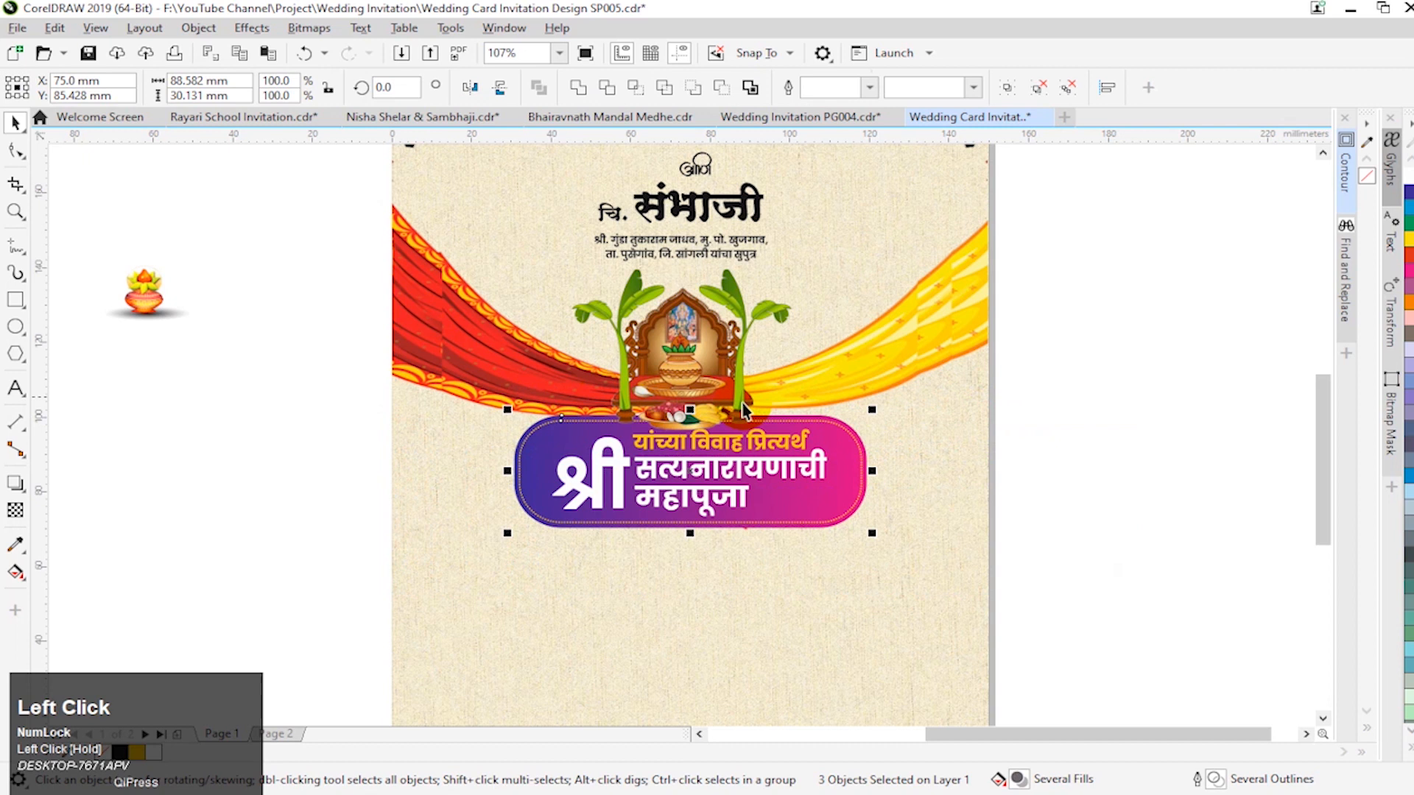
pyautogui.hotkey('shift', 'Up')
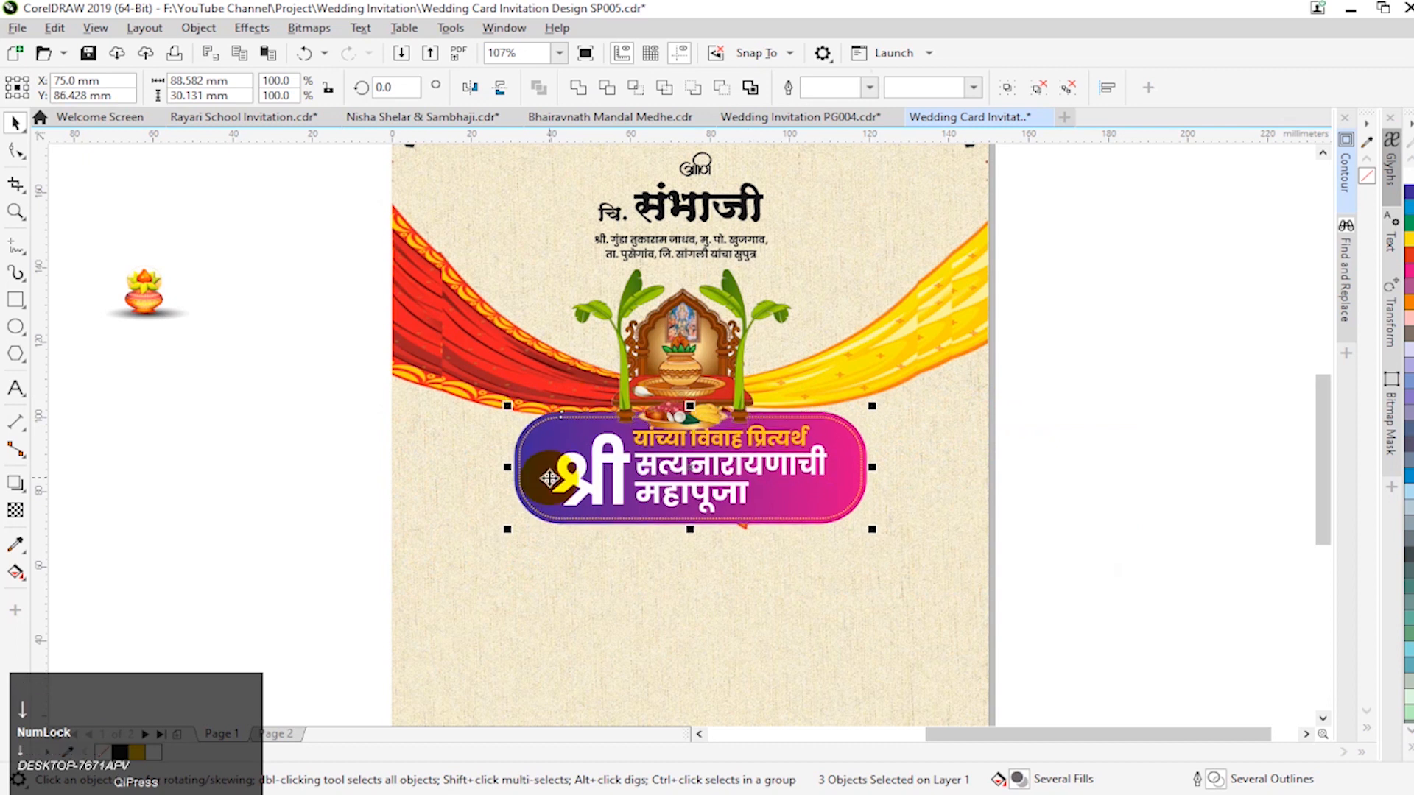
pyautogui.click(1031, 527)
pyautogui.click(884, 385)
pyautogui.click(816, 421)
pyautogui.click(711, 539)
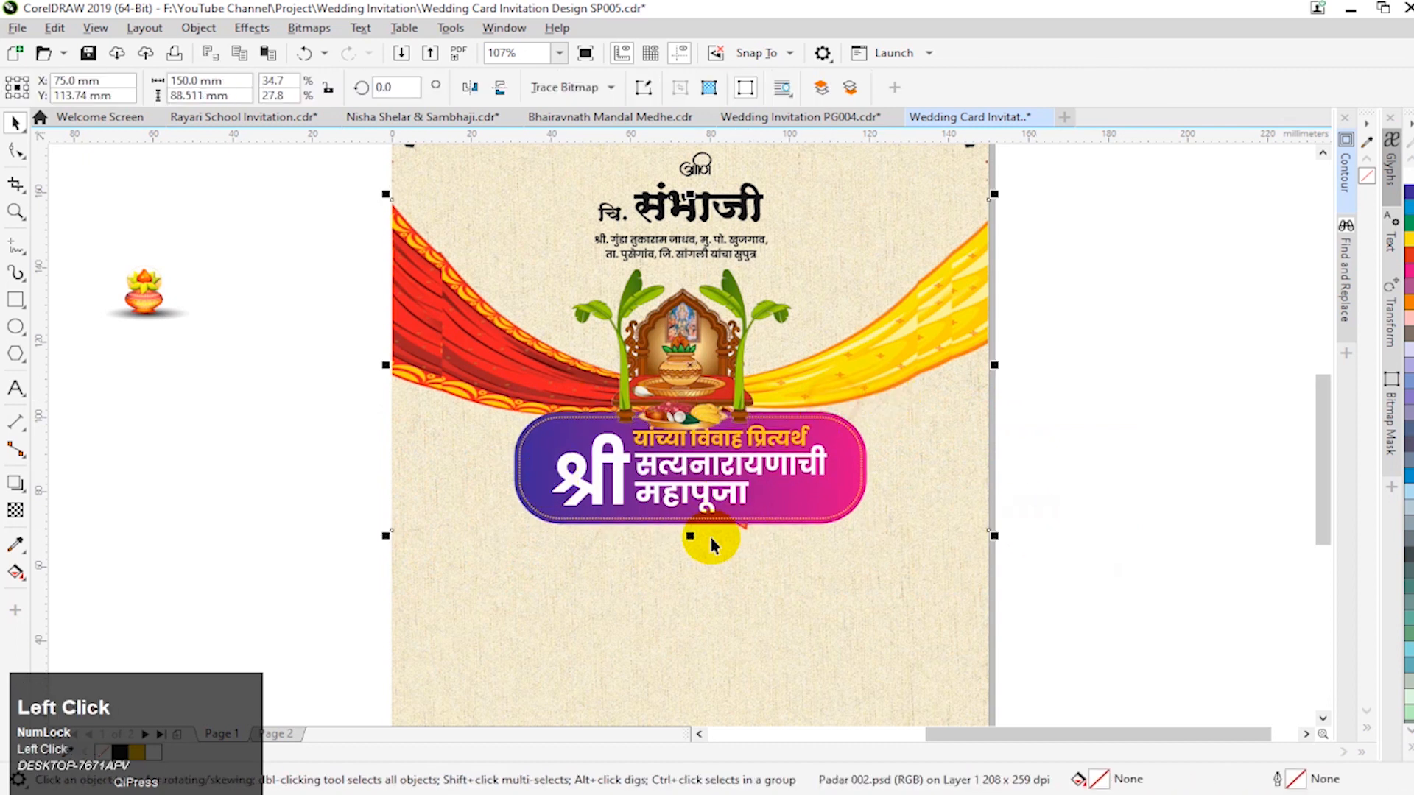
# Step: Save the wedding card document
pyautogui.press('F3')
pyautogui.click(1055, 535)
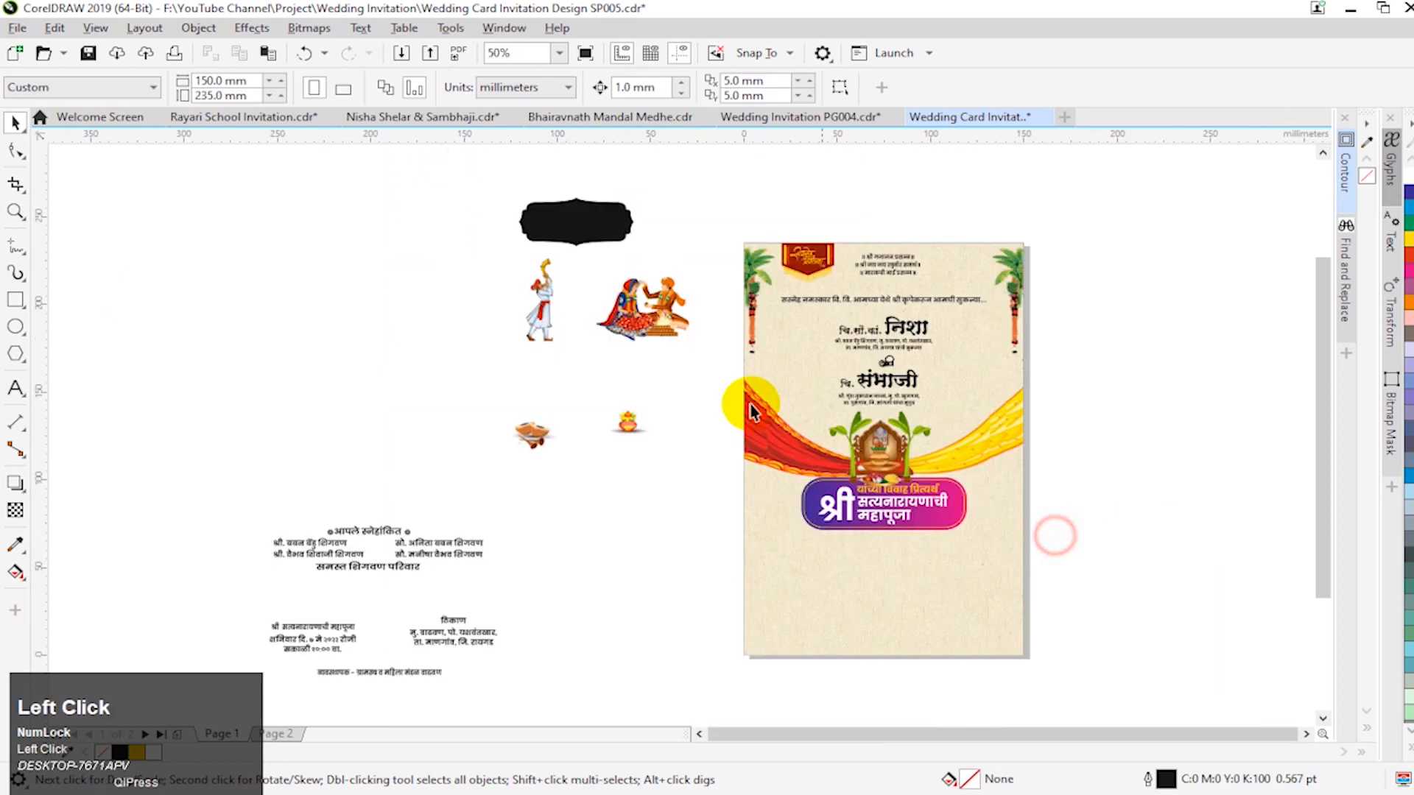
pyautogui.press('F3')
pyautogui.press('F2')
pyautogui.moveTo(501, 300); pyautogui.dragTo(1093, 615)
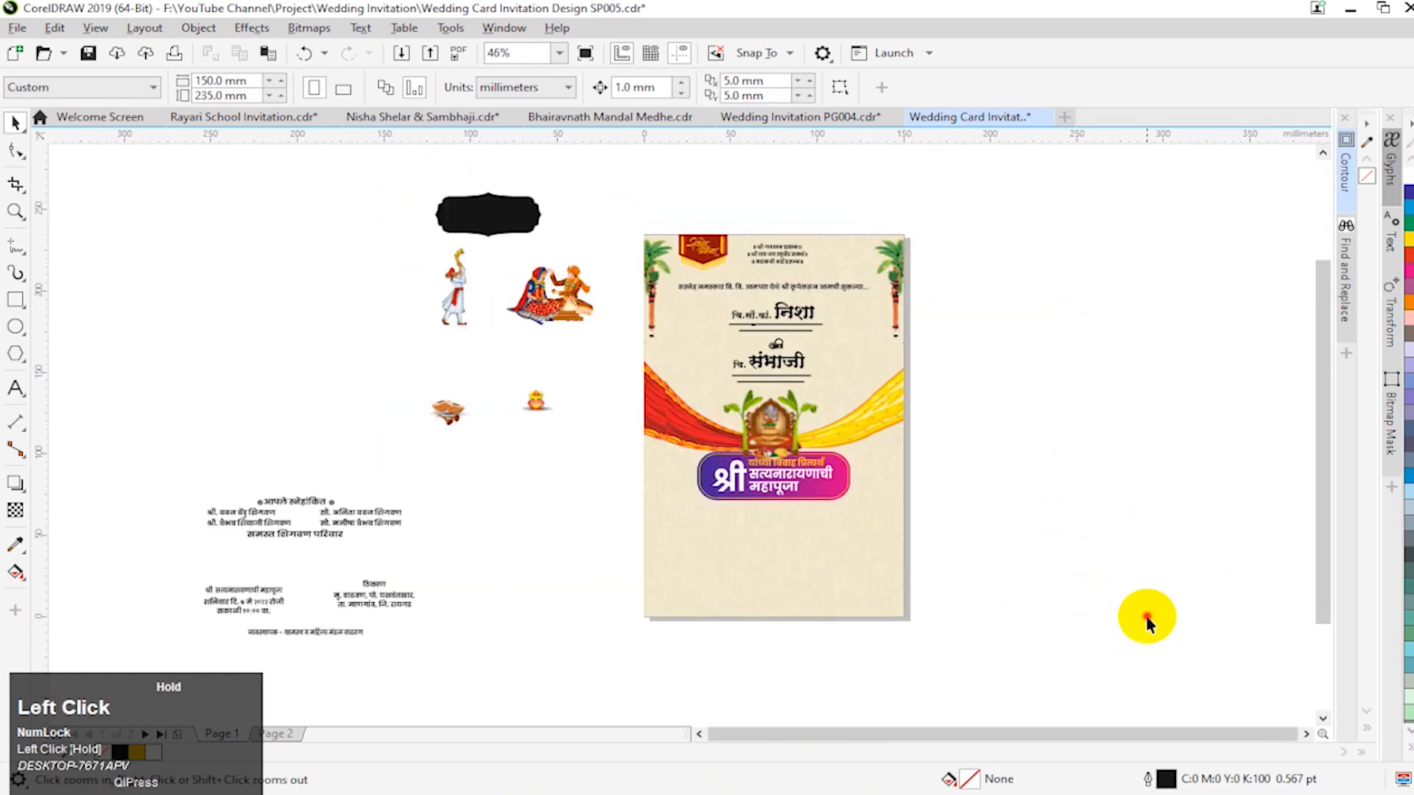
pyautogui.hotkey('ctrl', 's')
# Step: Place the seated wedding couple image on the card next to the bride's and groom's names
pyautogui.press('F2')
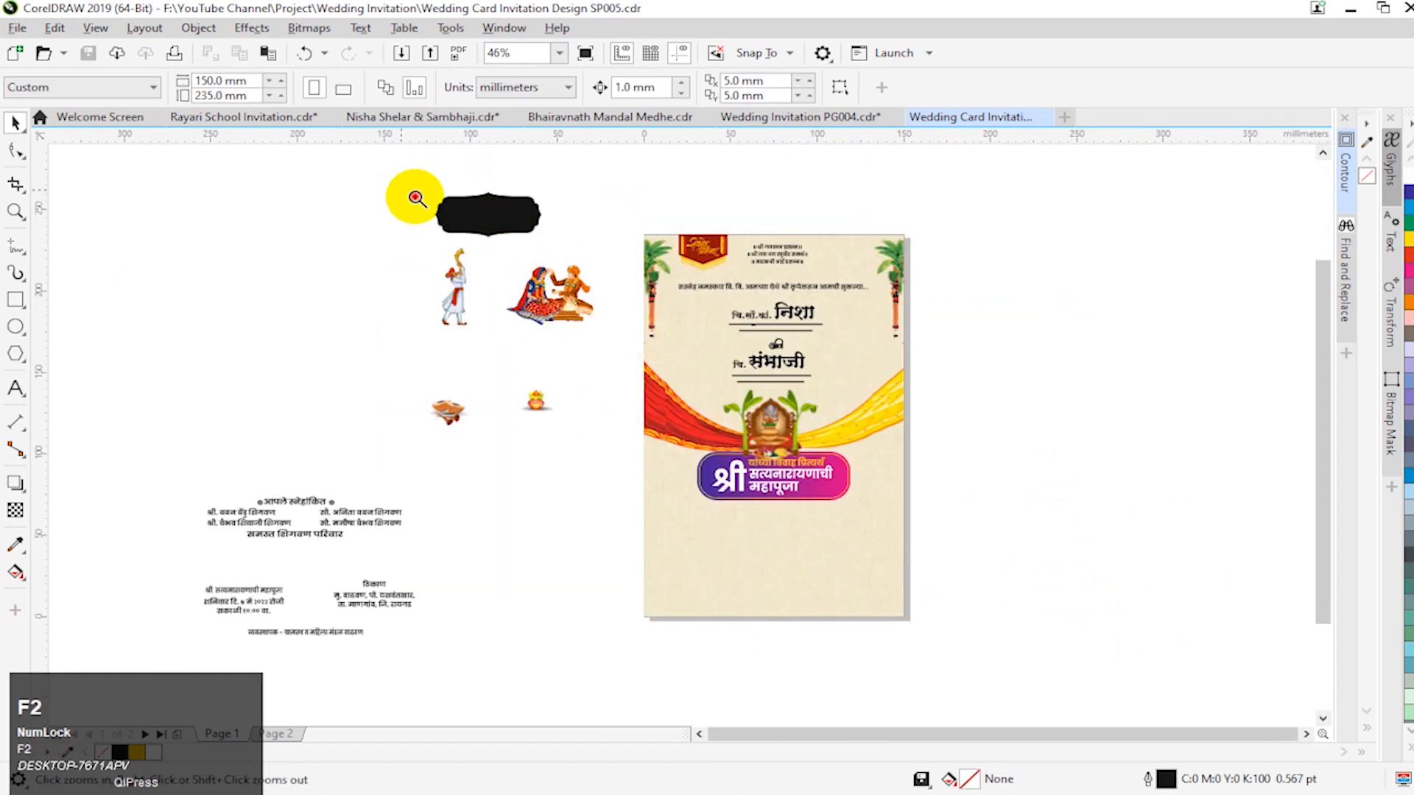
pyautogui.moveTo(411, 196); pyautogui.dragTo(1042, 483)
pyautogui.moveTo(368, 374); pyautogui.dragTo(901, 462)
pyautogui.press('F2')
pyautogui.moveTo(443, 316); pyautogui.dragTo(1136, 626)
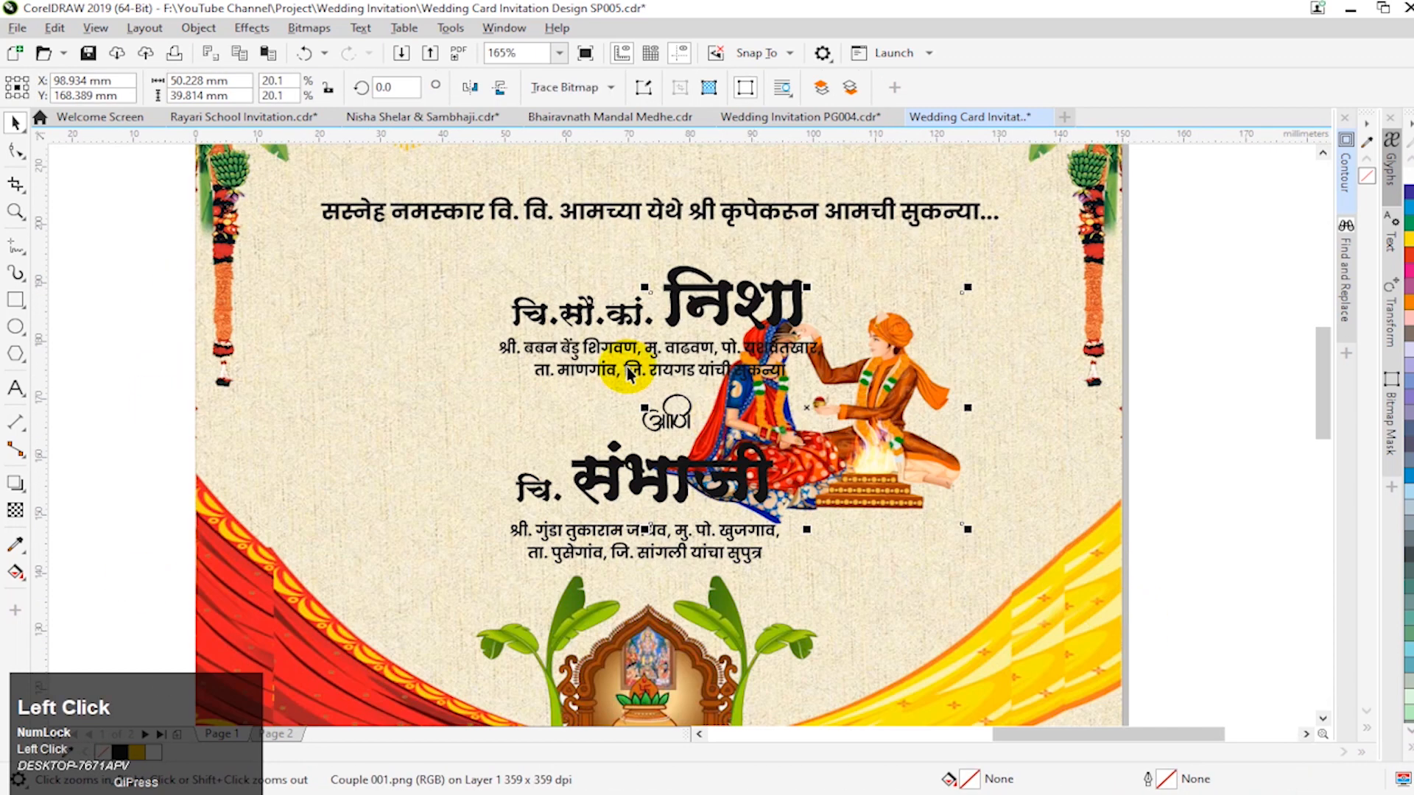
# Step: Move the bride's name and family lines left, and repeat the same move for the groom's lines and the आणि word
pyautogui.click(634, 343)
pyautogui.keyDown('shift'); pyautogui.click(631, 320); pyautogui.keyUp('shift')
pyautogui.keyDown('shift'); pyautogui.click(572, 292); pyautogui.keyUp('shift')
pyautogui.keyDown('shift'); pyautogui.click(617, 324); pyautogui.keyUp('shift')
pyautogui.moveTo(624, 321); pyautogui.dragTo(488, 314)
pyautogui.click(604, 475)
pyautogui.keyDown('shift'); pyautogui.click(619, 532); pyautogui.keyUp('shift')
pyautogui.hotkey('ctrl', 'r')
pyautogui.click(670, 421)
pyautogui.hotkey('ctrl', 'r')
# Step: Position the couple image beside the name texts and scale it down slightly
pyautogui.click(1262, 451)
pyautogui.click(830, 477)
pyautogui.moveTo(829, 478); pyautogui.dragTo(926, 486)
pyautogui.moveTo(996, 534); pyautogui.dragTo(980, 538)
pyautogui.click(1170, 529)
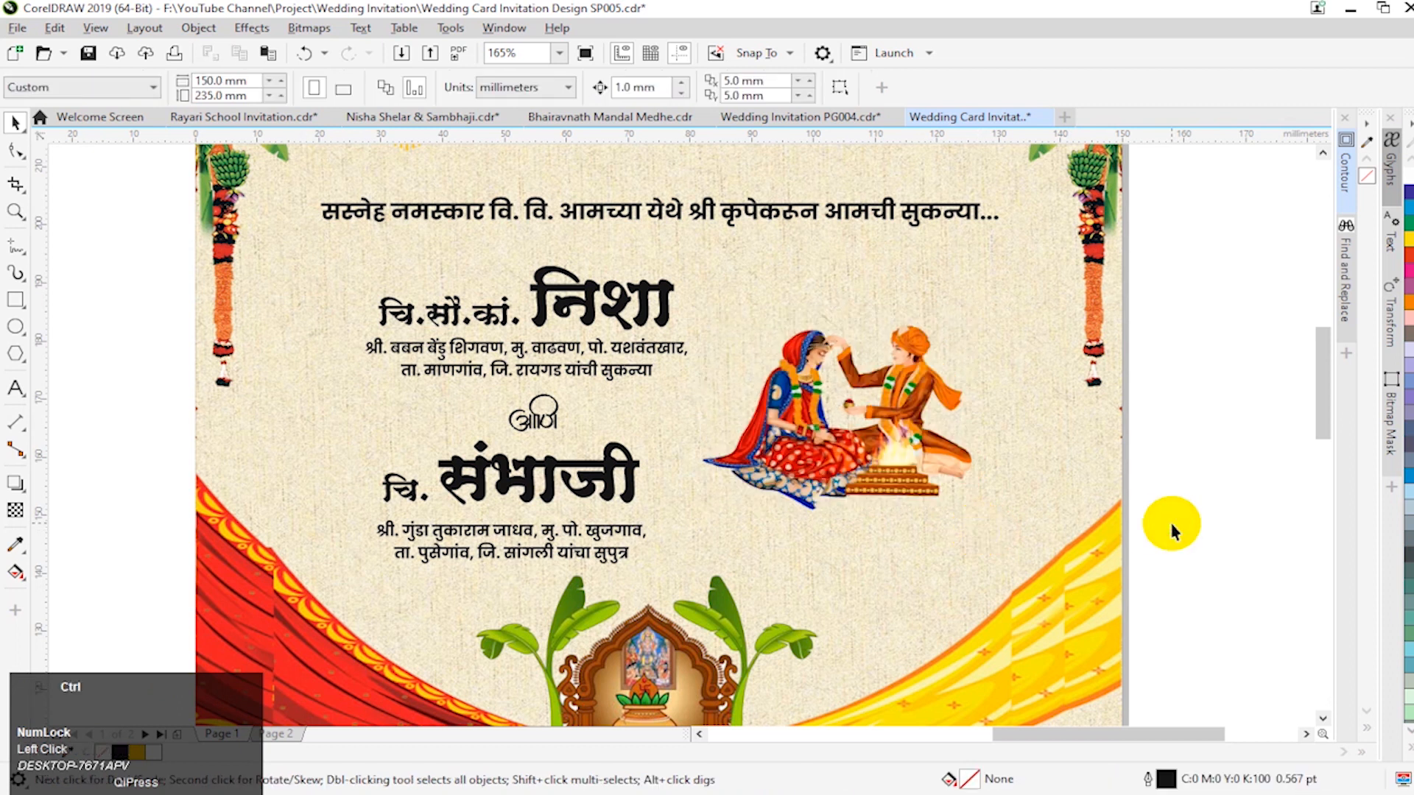
# Step: Draw a rectangle about 58 × 12.6 mm around the bride's family details and round its corners to about 3.1 mm
pyautogui.click(15, 299)
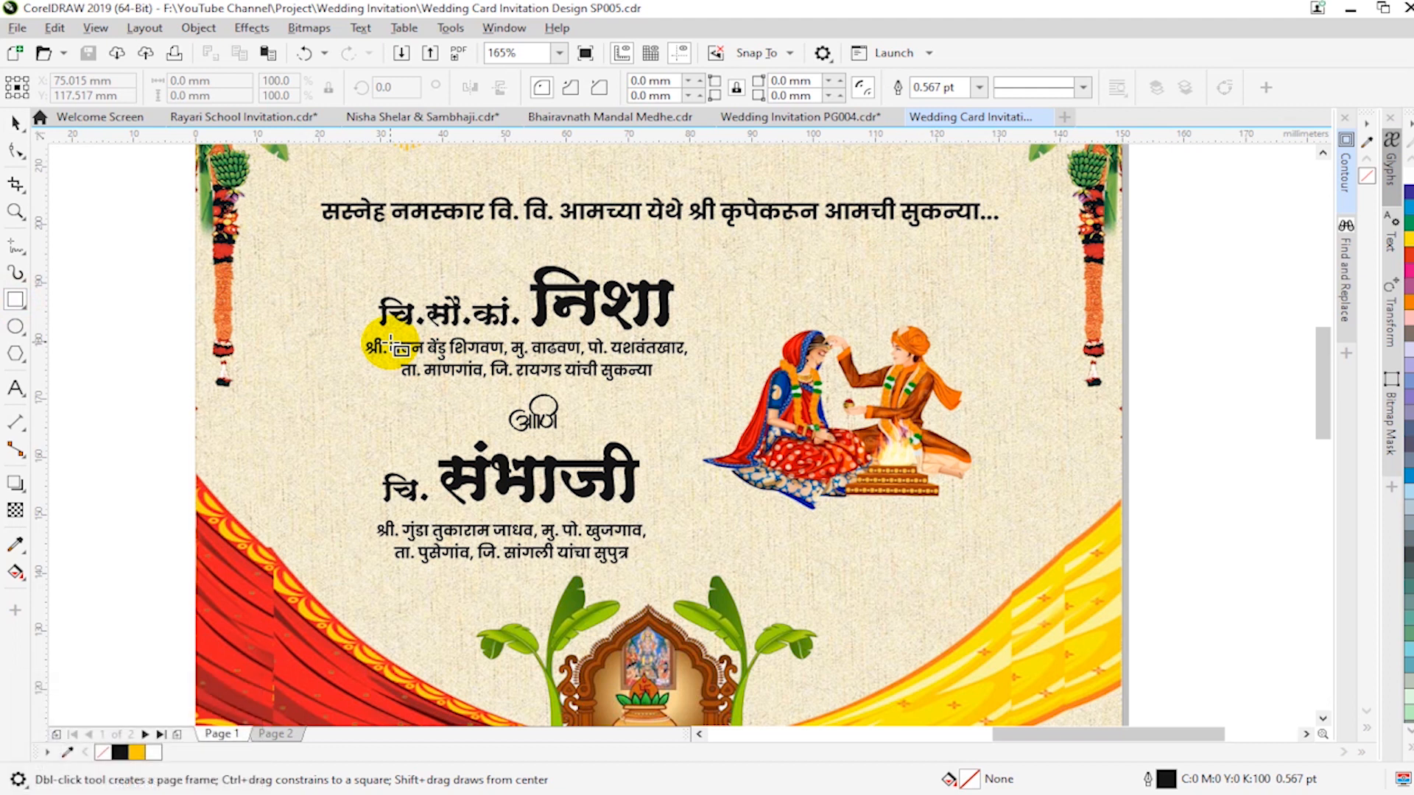
pyautogui.moveTo(355, 310); pyautogui.dragTo(712, 389)
pyautogui.press('space')
pyautogui.click(16, 151)
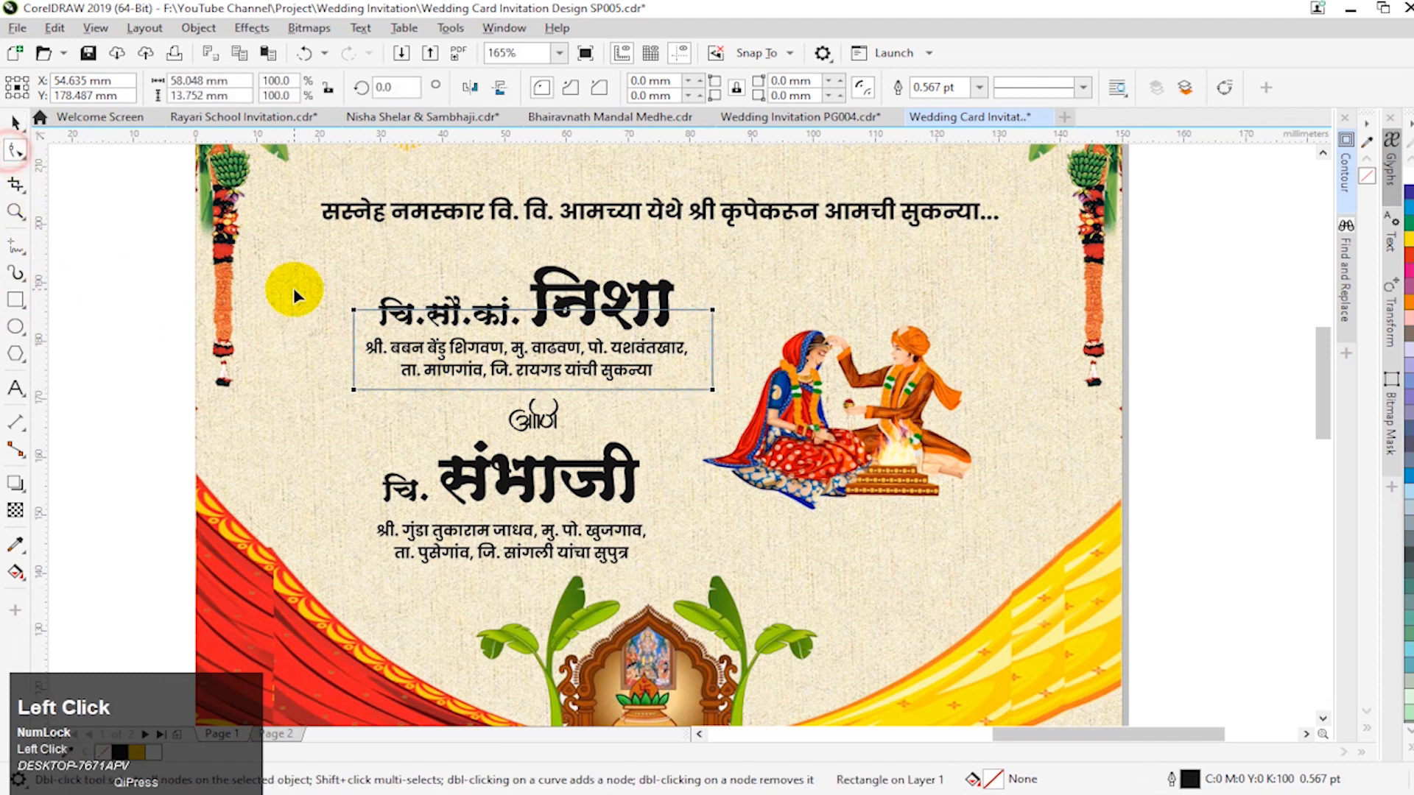
pyautogui.moveTo(355, 313); pyautogui.dragTo(358, 333)
pyautogui.press('space')
pyautogui.moveTo(540, 303); pyautogui.dragTo(539, 311)
# Step: Give the rounded rectangle a 1 pt outline with a dotted line style
pyautogui.write('1')
pyautogui.press('Return')
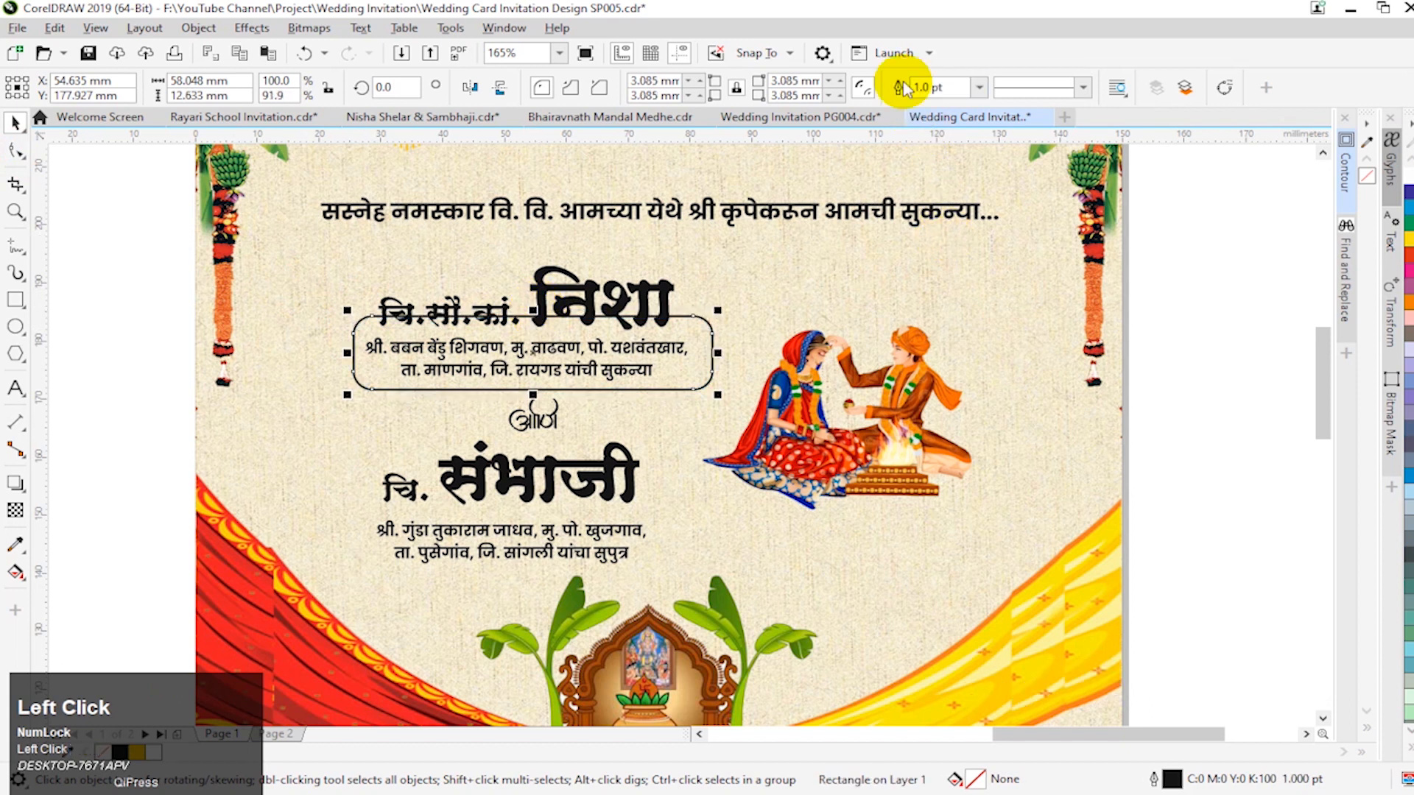
pyautogui.press('F2')
pyautogui.moveTo(241, 226); pyautogui.dragTo(759, 427)
pyautogui.click(1032, 87)
pyautogui.click(1032, 145)
# Step: Set the dotted rectangle's outline width to 0.7 pt
pyautogui.click(935, 87)
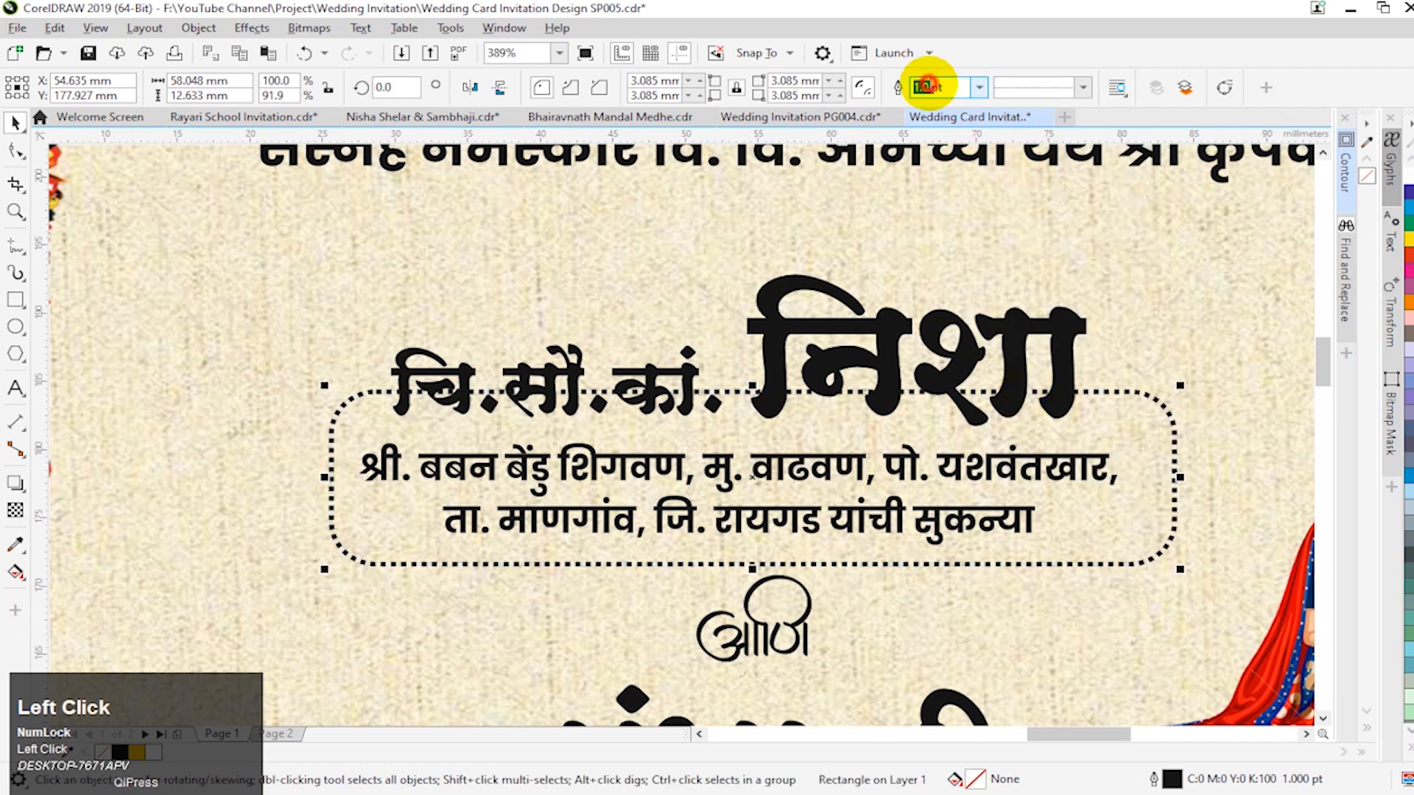
pyautogui.hotkey('ctrl', 'a')
pyautogui.write('.7')
pyautogui.press('Return')
# Step: Reduce the dotted rectangle's height to about 12.2 mm
pyautogui.press('F3')
pyautogui.moveTo(656, 306); pyautogui.dragTo(1165, 479)
pyautogui.moveTo(563, 400); pyautogui.dragTo(575, 399)
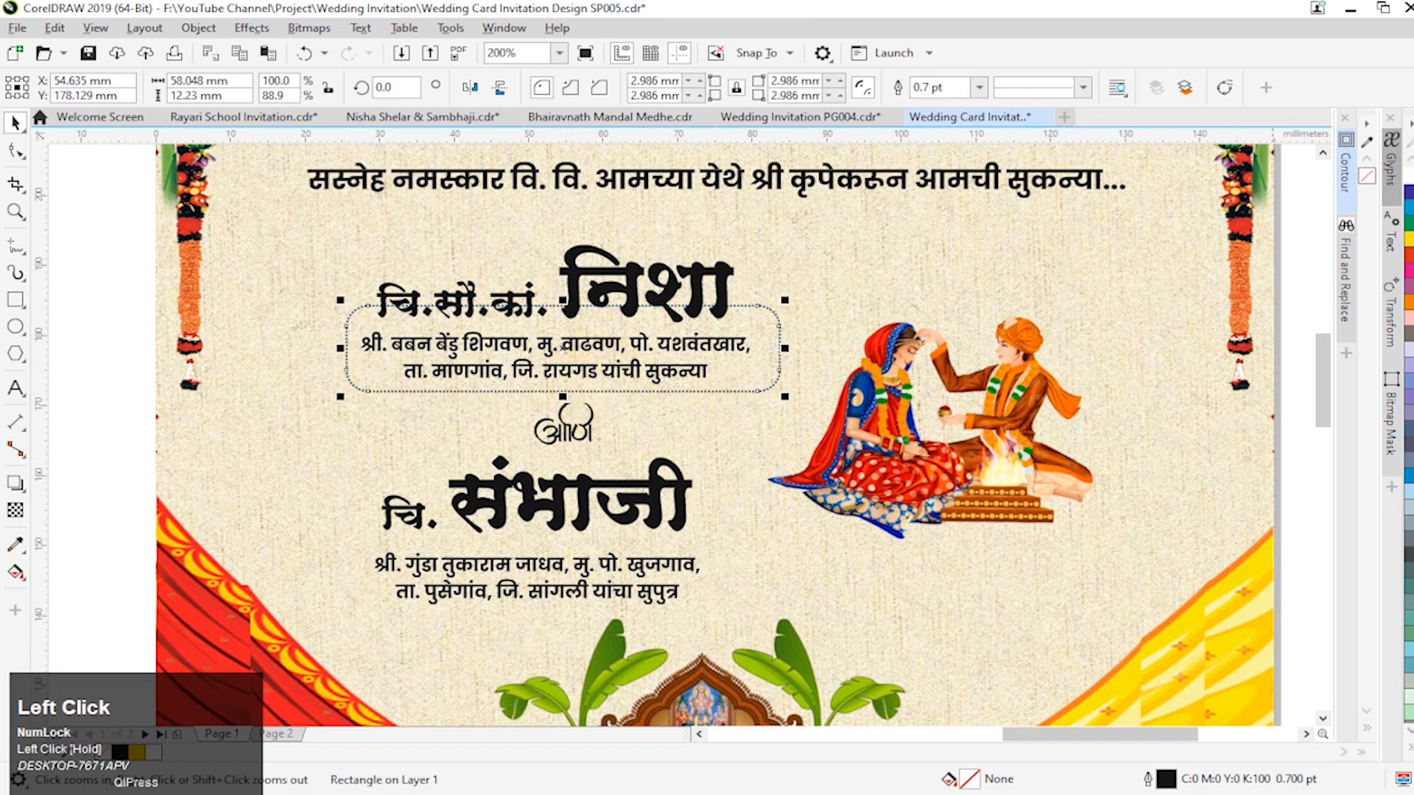
# Step: Color the dotted rectangle's outline red (C:0 M:100 Y:100 K:0)
pyautogui.click(567, 432)
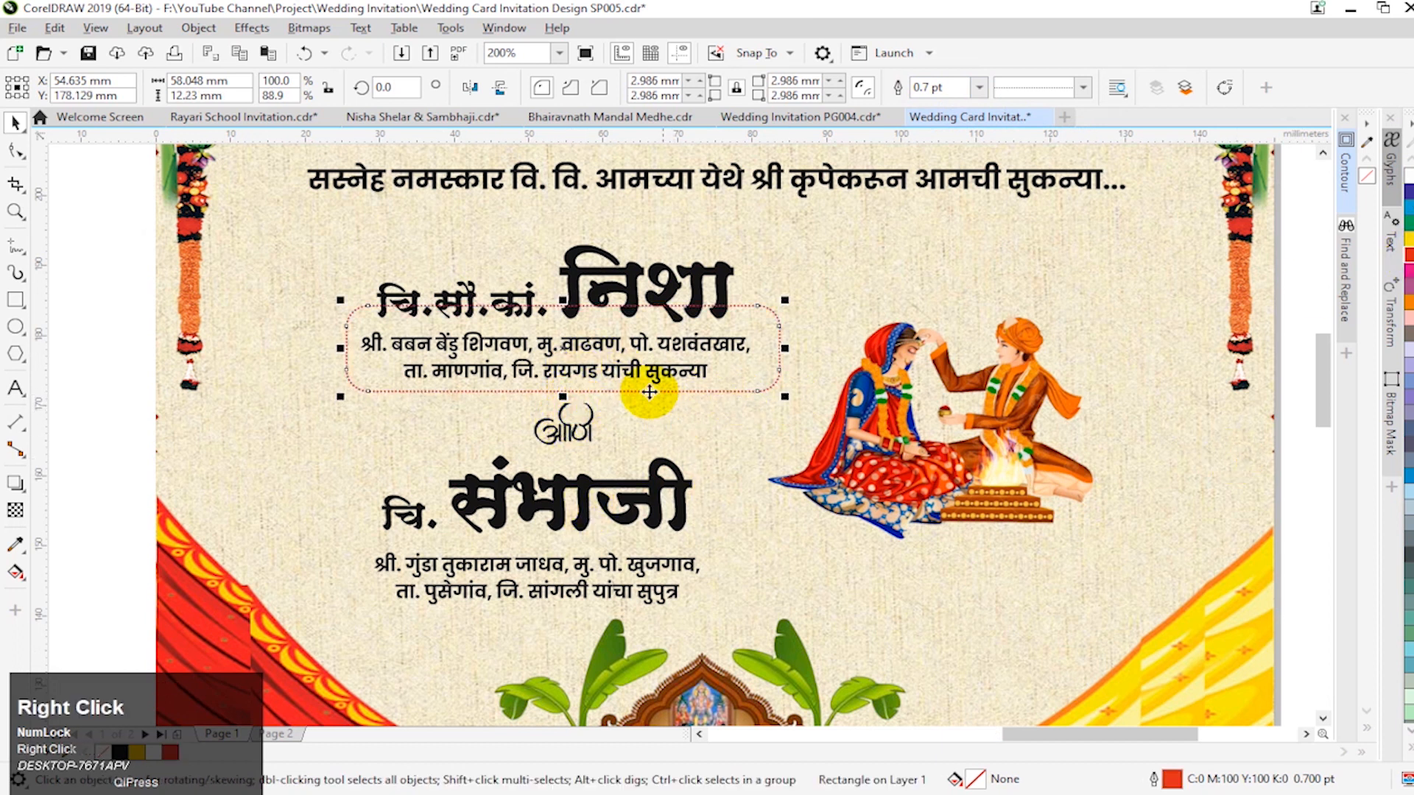
# Step: Fill the bride's and groom's name texts with the "Blue + Megenda" fountain fill preset
pyautogui.click(585, 274)
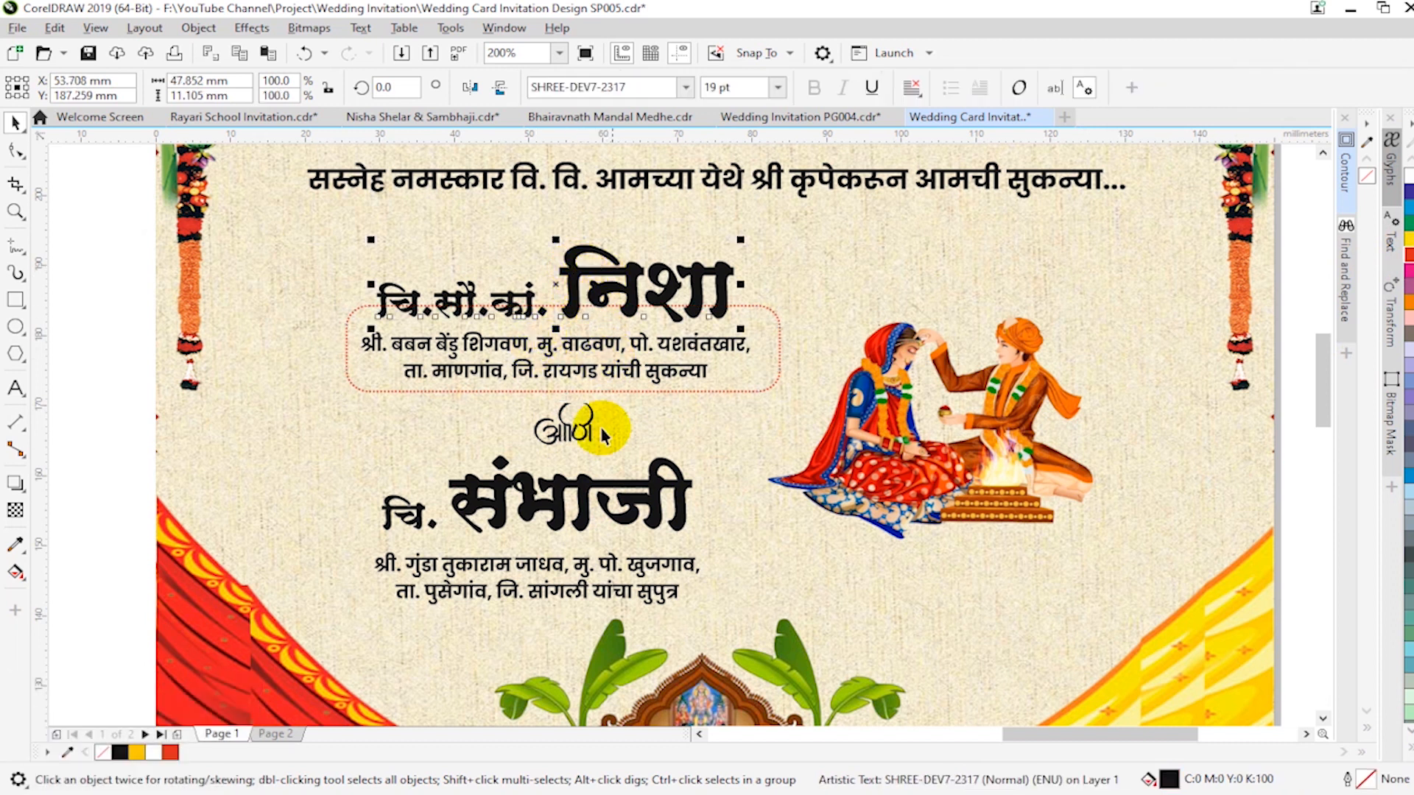
pyautogui.doubleClick(1207, 782)
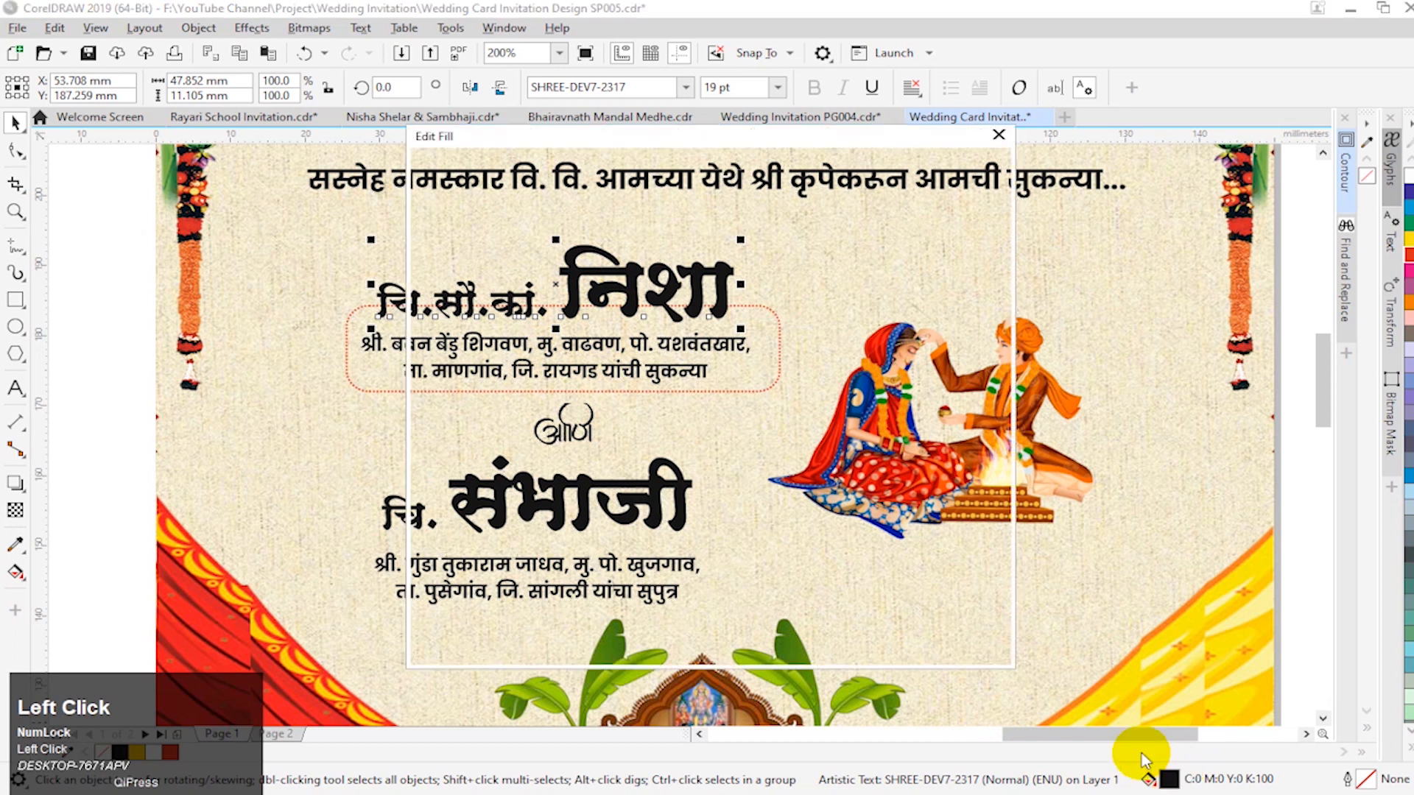
pyautogui.press('Escape')
pyautogui.keyDown('shift'); pyautogui.click(485, 488); pyautogui.keyUp('shift')
pyautogui.doubleClick(1018, 778)
pyautogui.click(464, 235)
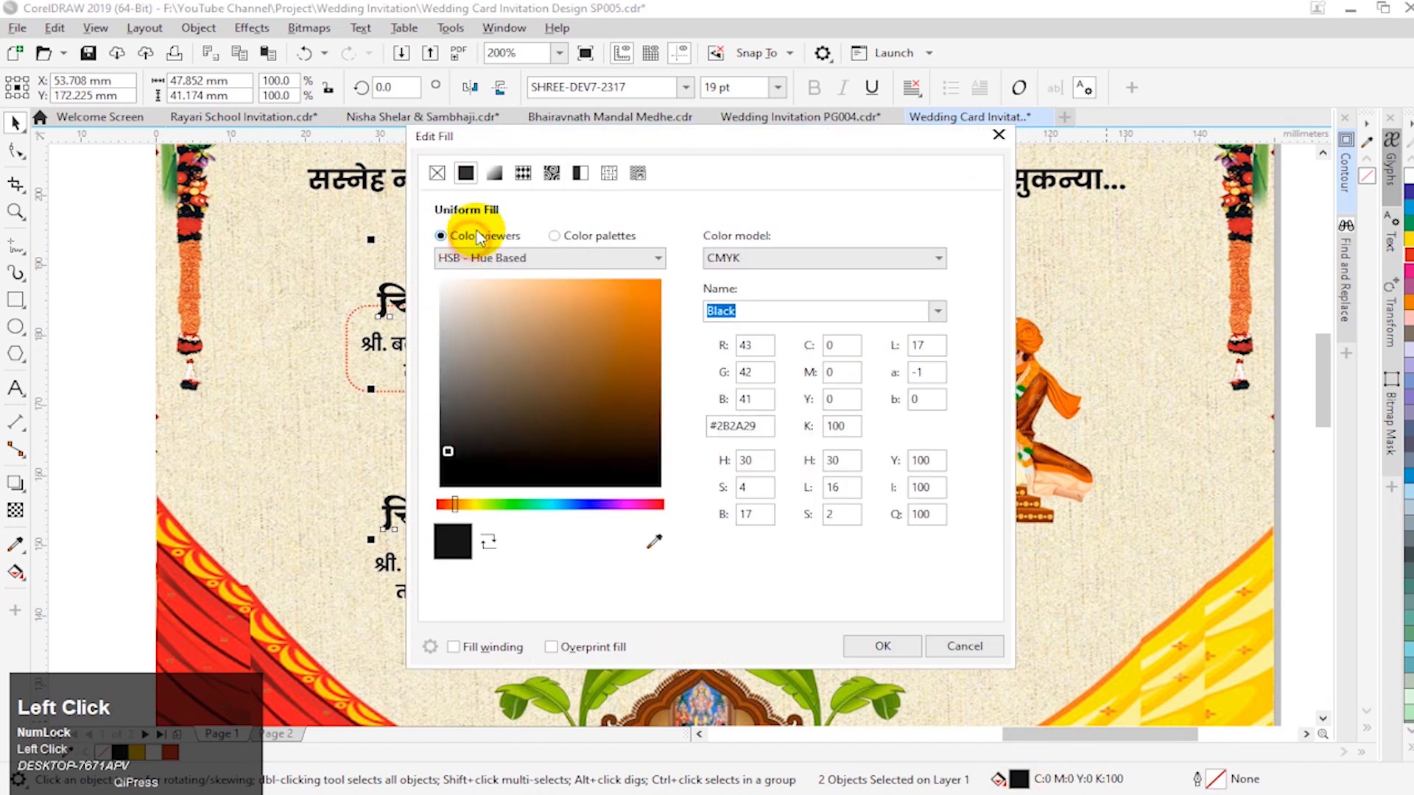
pyautogui.click(494, 172)
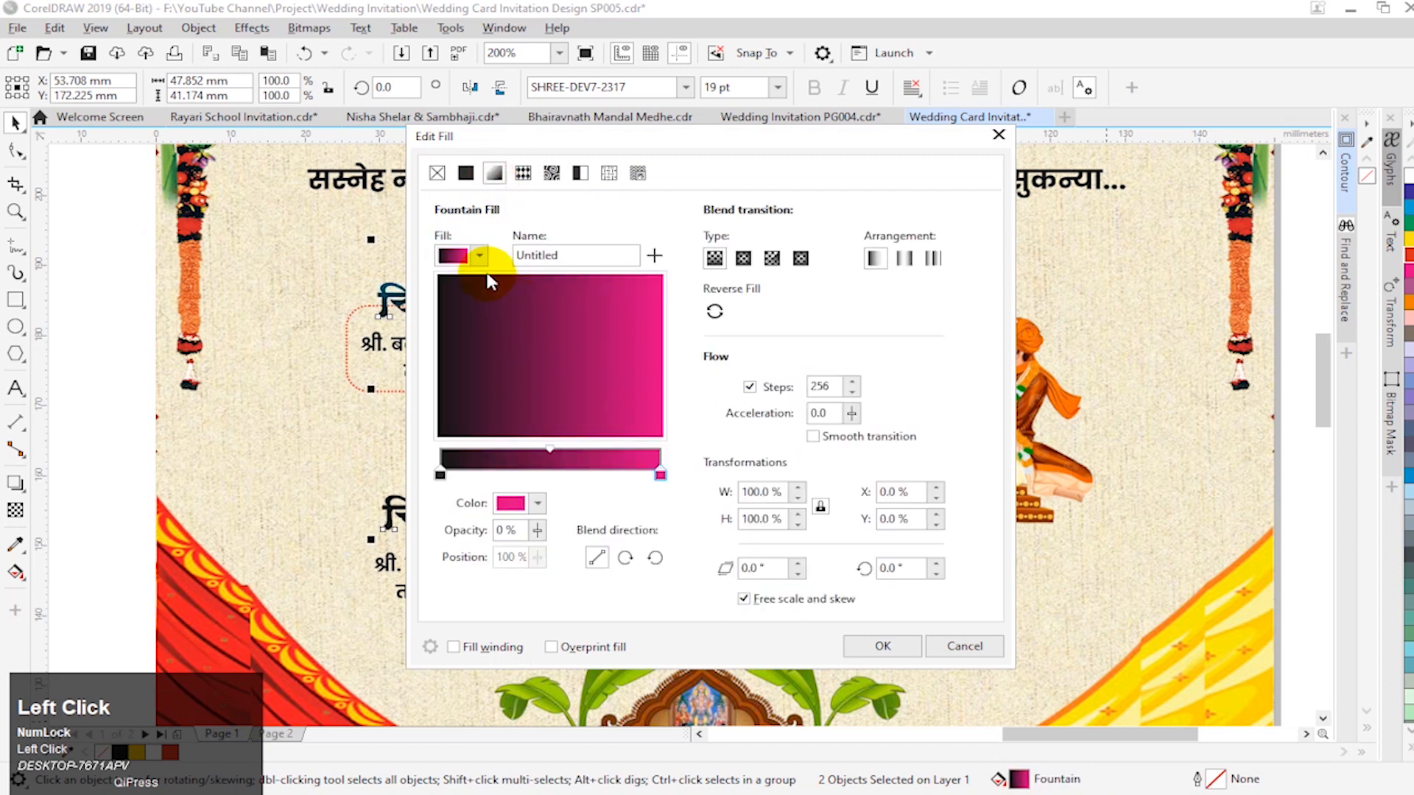
pyautogui.click(480, 255)
pyautogui.click(598, 384)
pyautogui.click(873, 647)
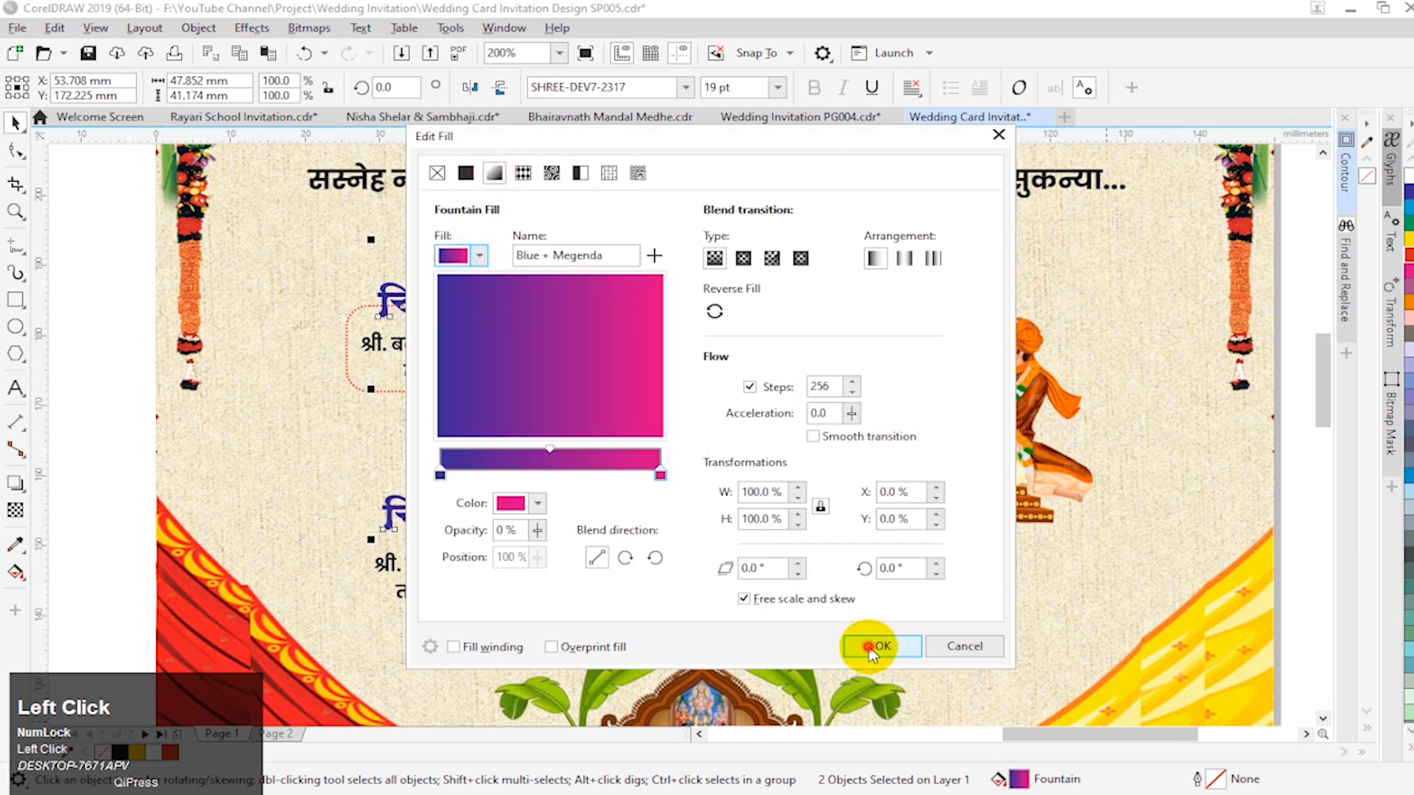
pyautogui.click(872, 647)
# Step: Fill both family detail texts with blue (C:100 M:100 Y:0 K:0)
pyautogui.click(565, 432)
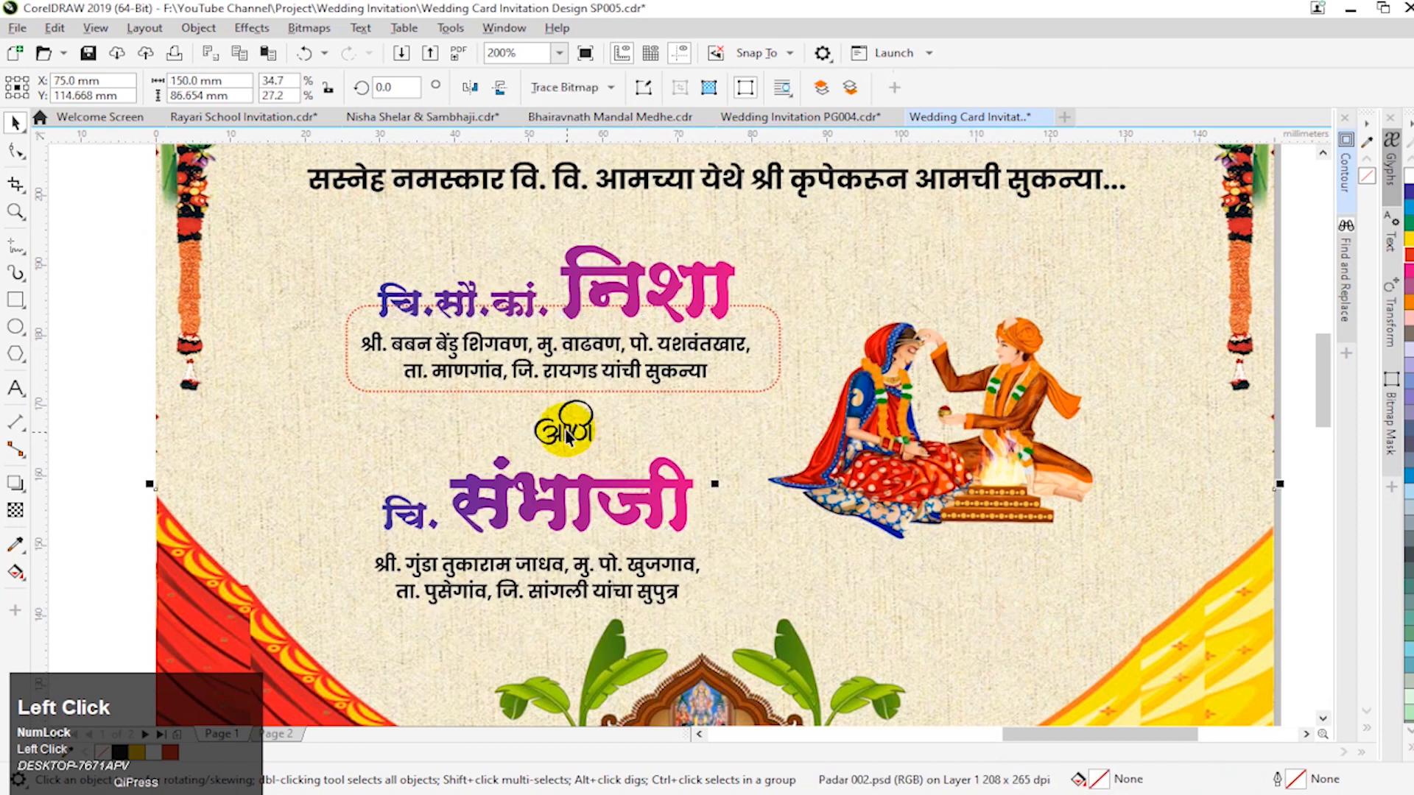
pyautogui.click(602, 381)
pyautogui.keyDown('shift'); pyautogui.click(619, 570); pyautogui.keyUp('shift')
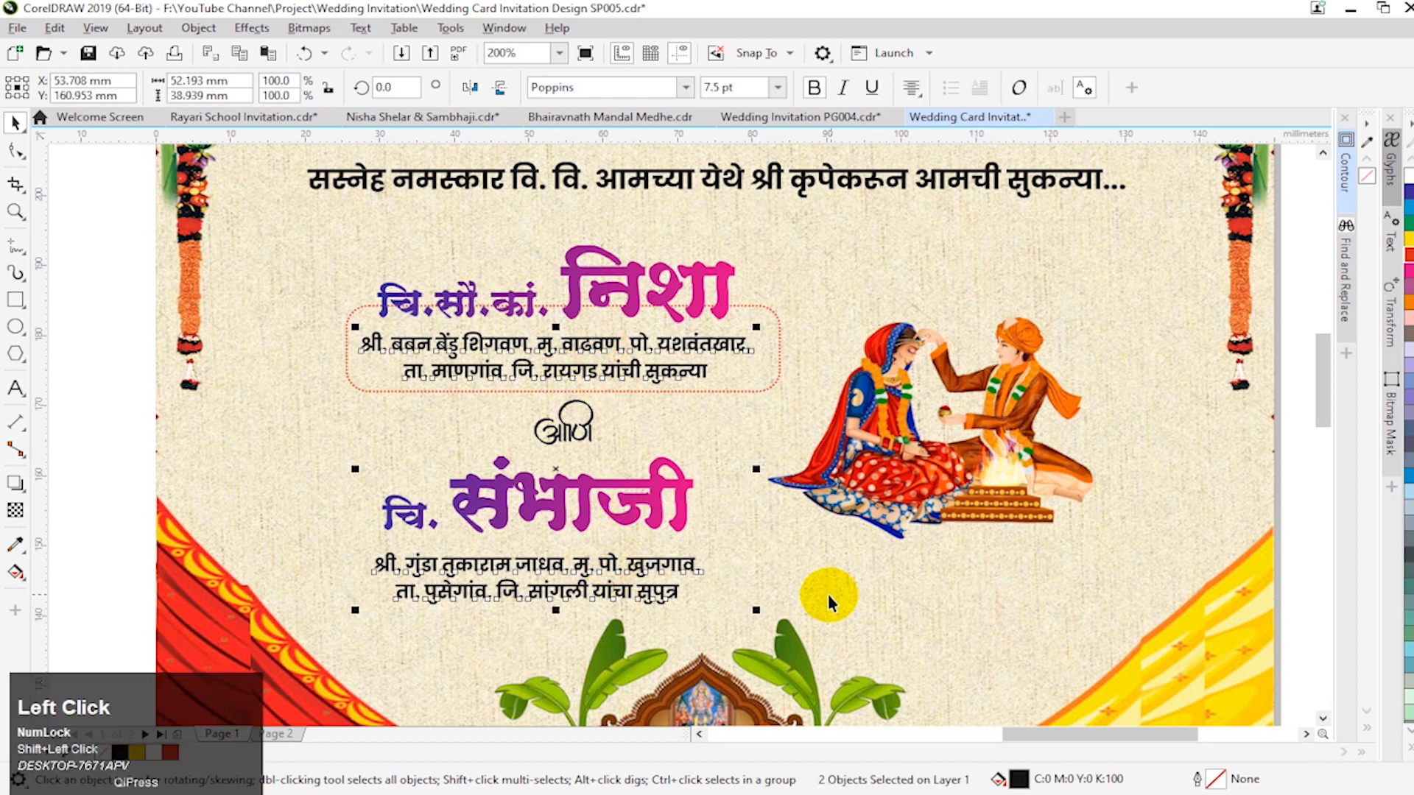
pyautogui.click(910, 622)
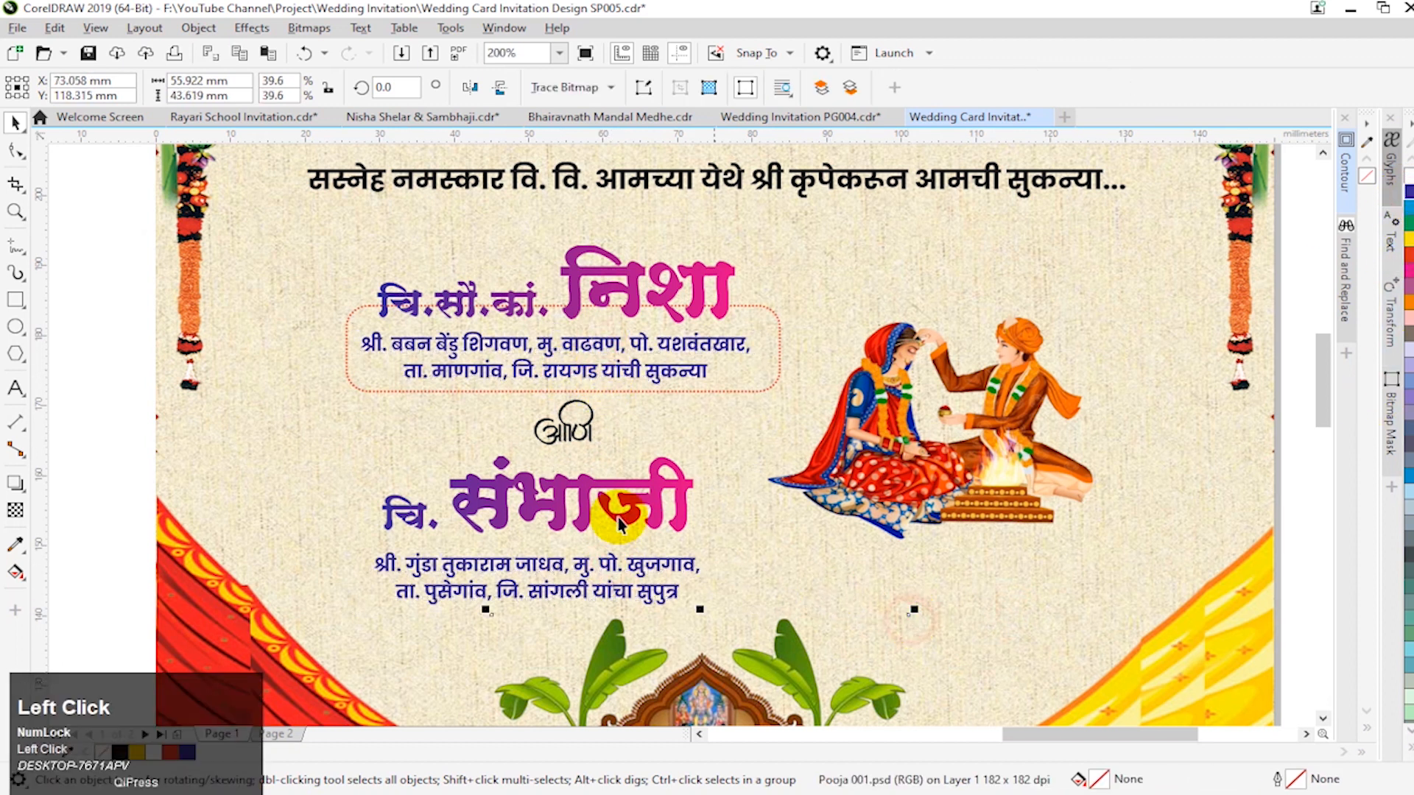
# Step: Copy the red dotted rectangle straight down around the groom's family details and move that text up about 1.3 mm inside it
pyautogui.click(602, 392)
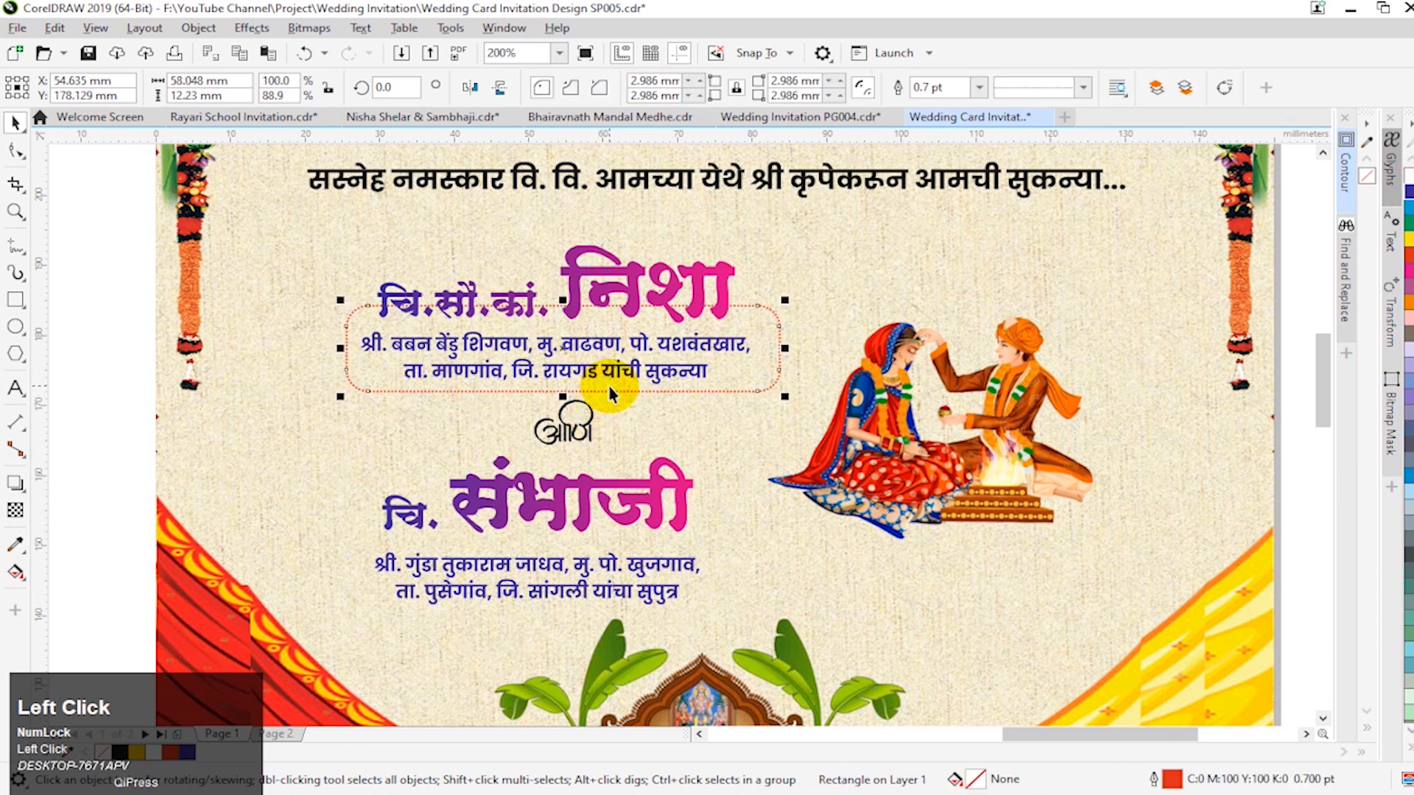
pyautogui.moveTo(564, 349); pyautogui.dragTo(617, 562)
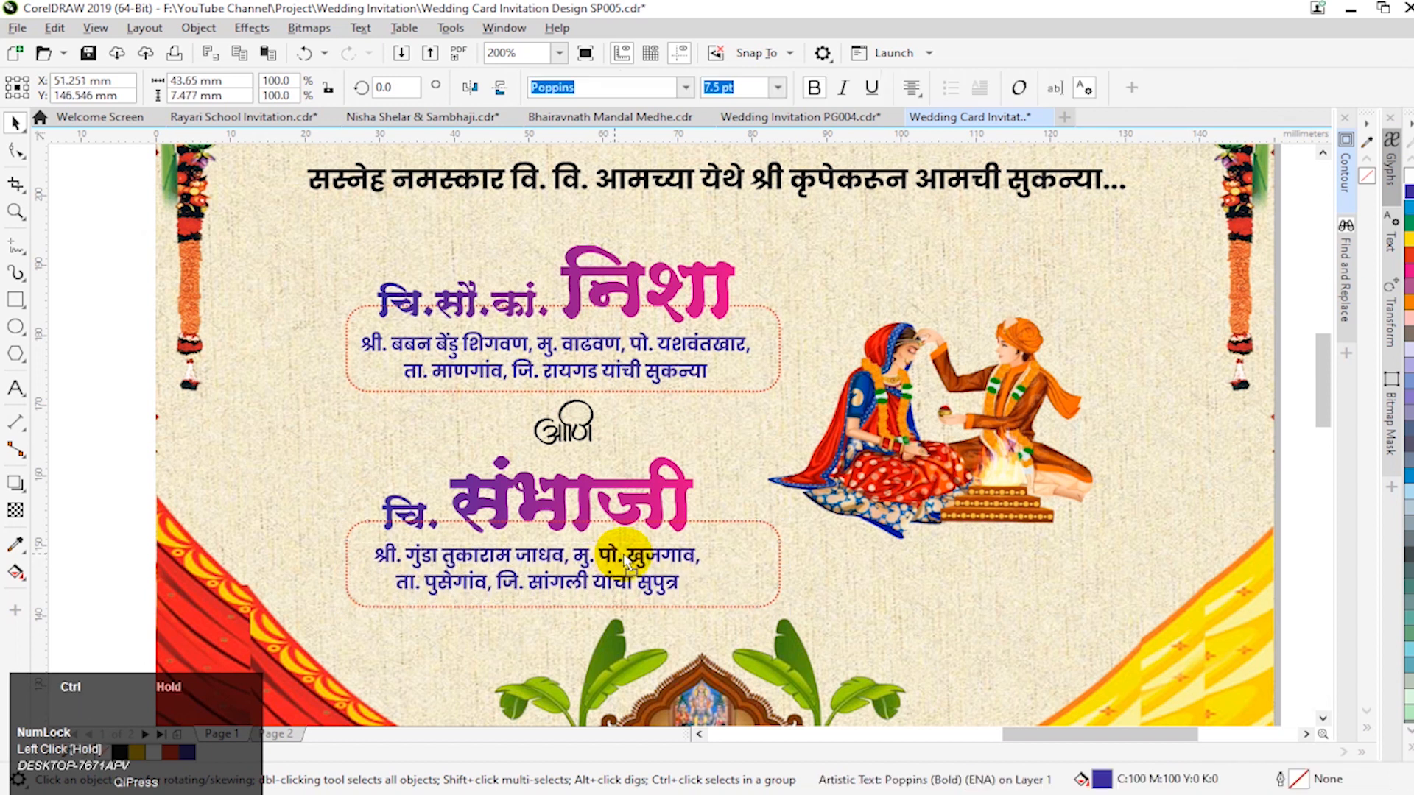
pyautogui.click(779, 563)
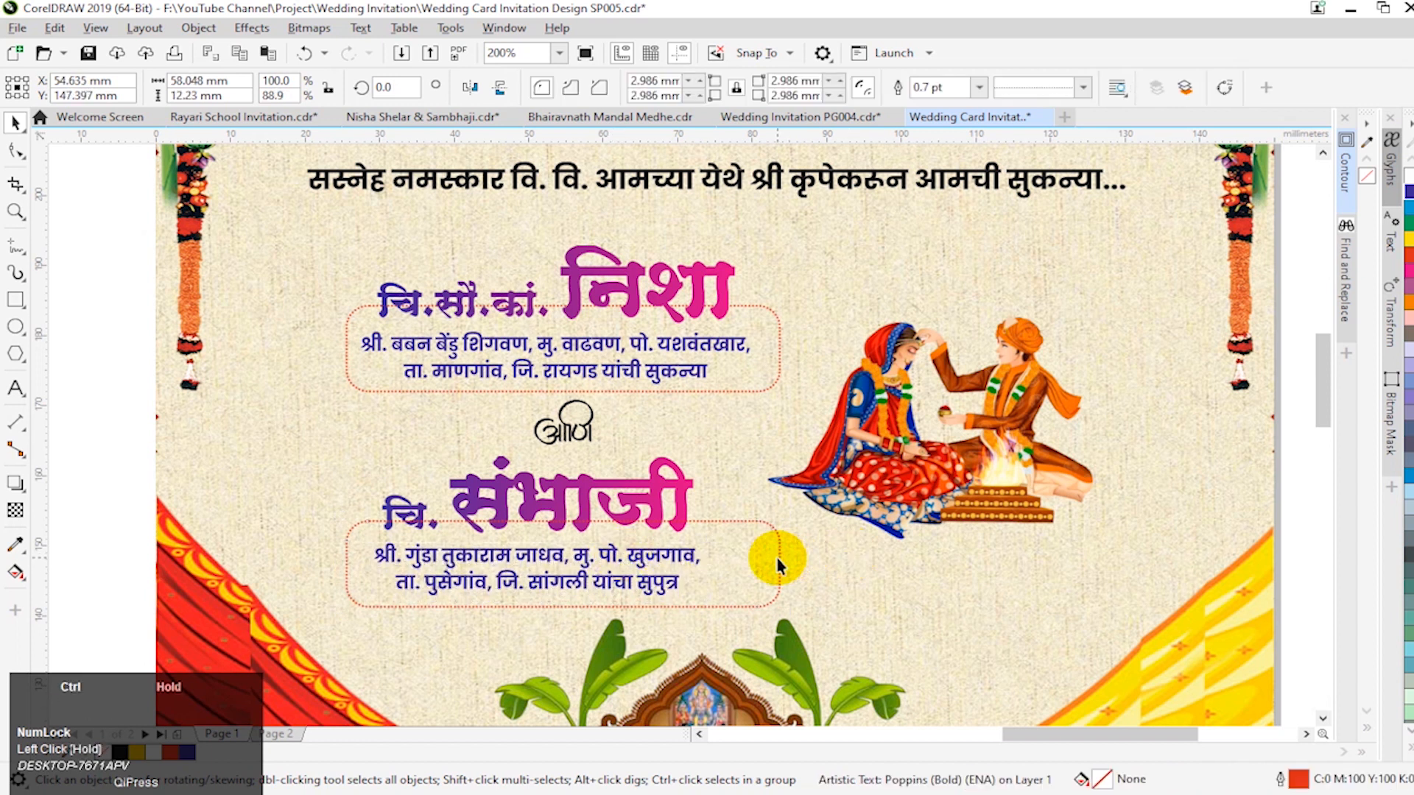
pyautogui.hotkey('ctrl', 'z')
pyautogui.click(640, 562)
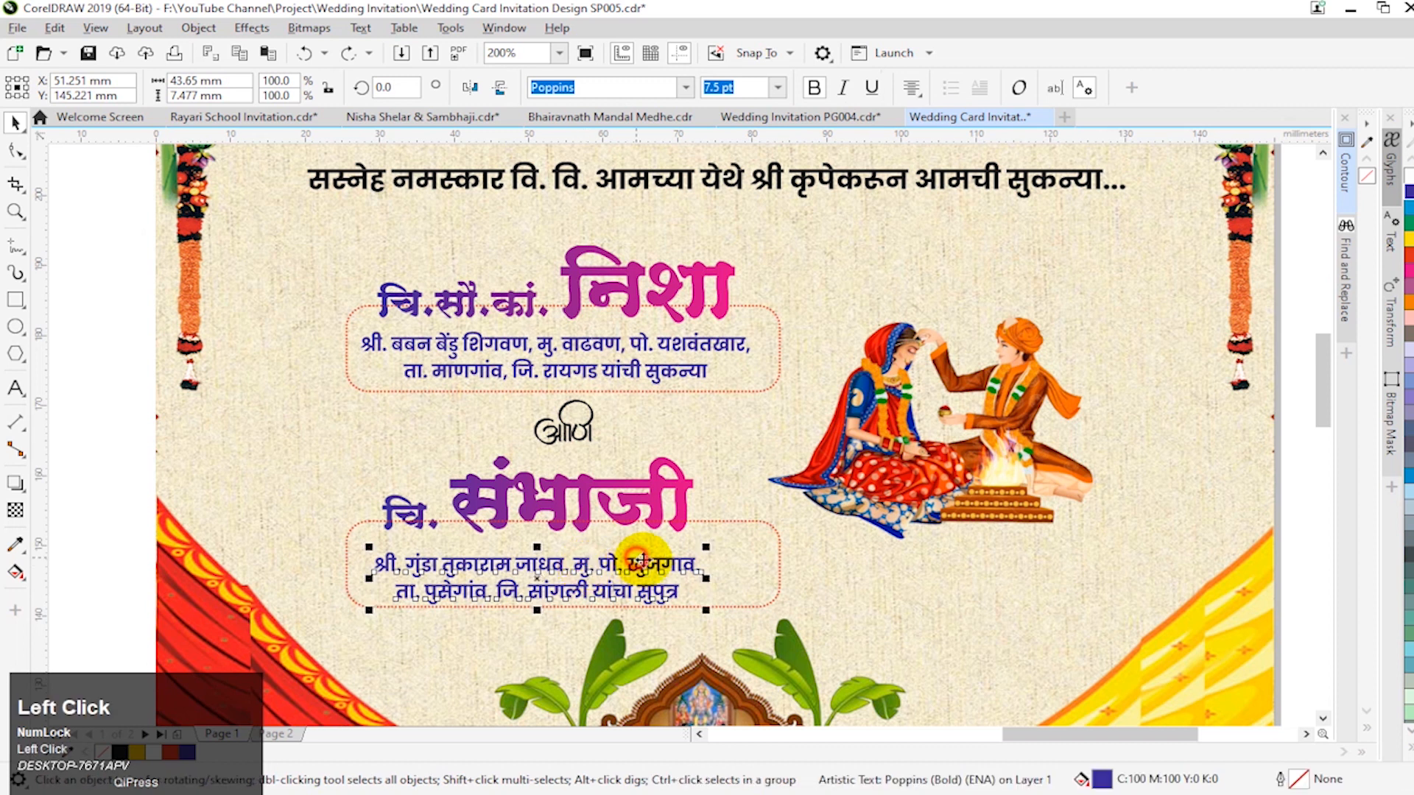
pyautogui.moveTo(645, 563); pyautogui.dragTo(645, 554)
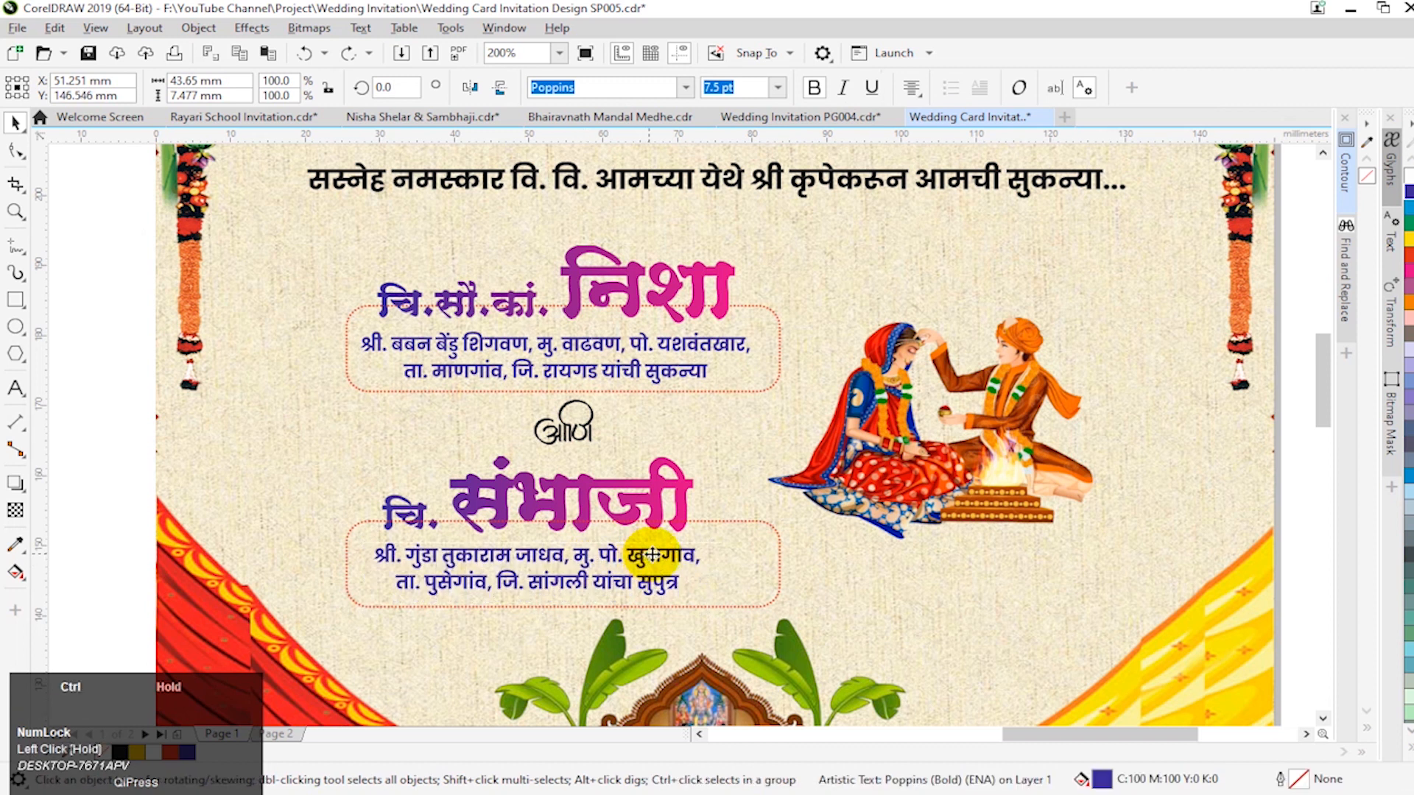
pyautogui.click(727, 523)
# Step: Align the groom's name and family details to the horizontal center of the bride's family details
pyautogui.click(673, 475)
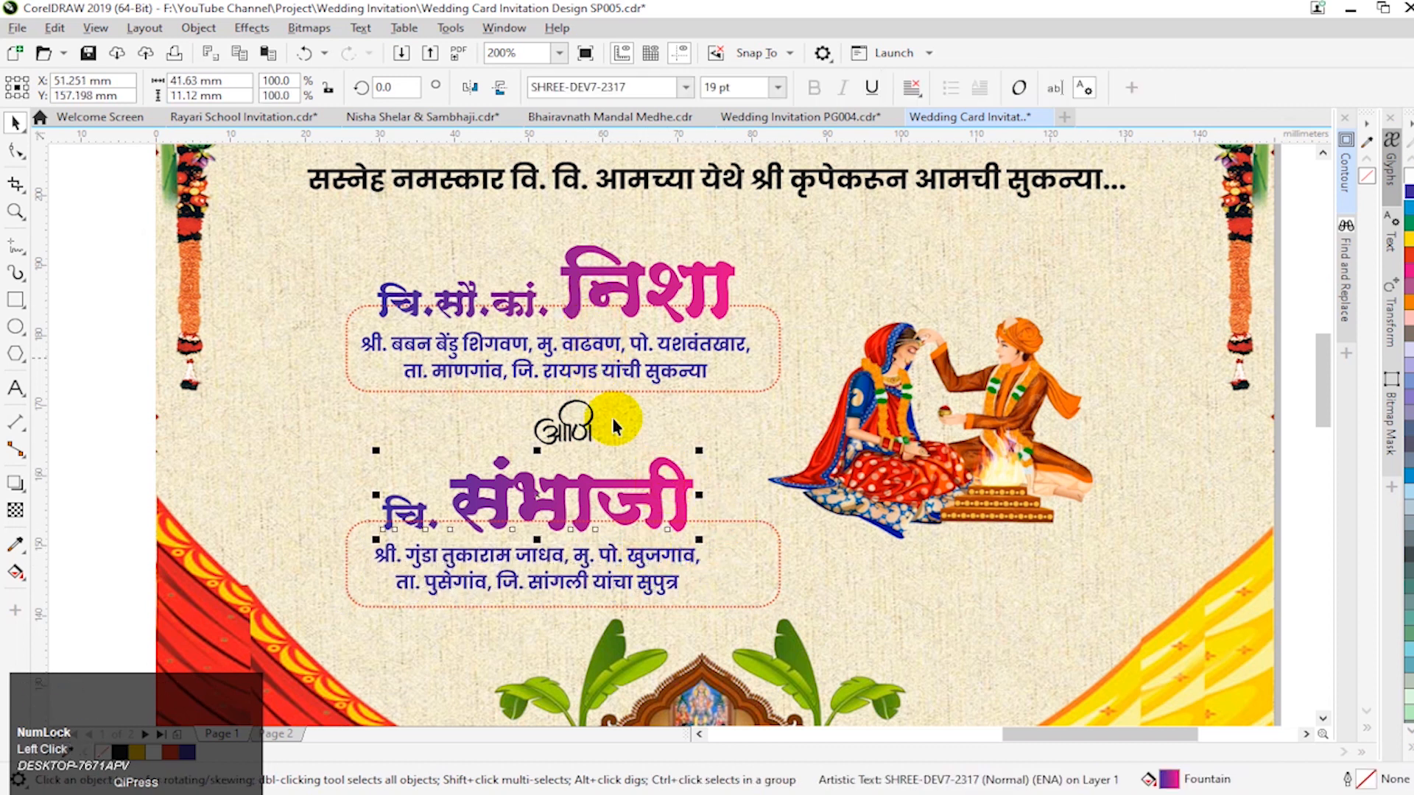
pyautogui.keyDown('shift'); pyautogui.click(583, 567); pyautogui.keyUp('shift')
pyautogui.keyDown('shift'); pyautogui.click(589, 352); pyautogui.keyUp('shift')
pyautogui.press('c')
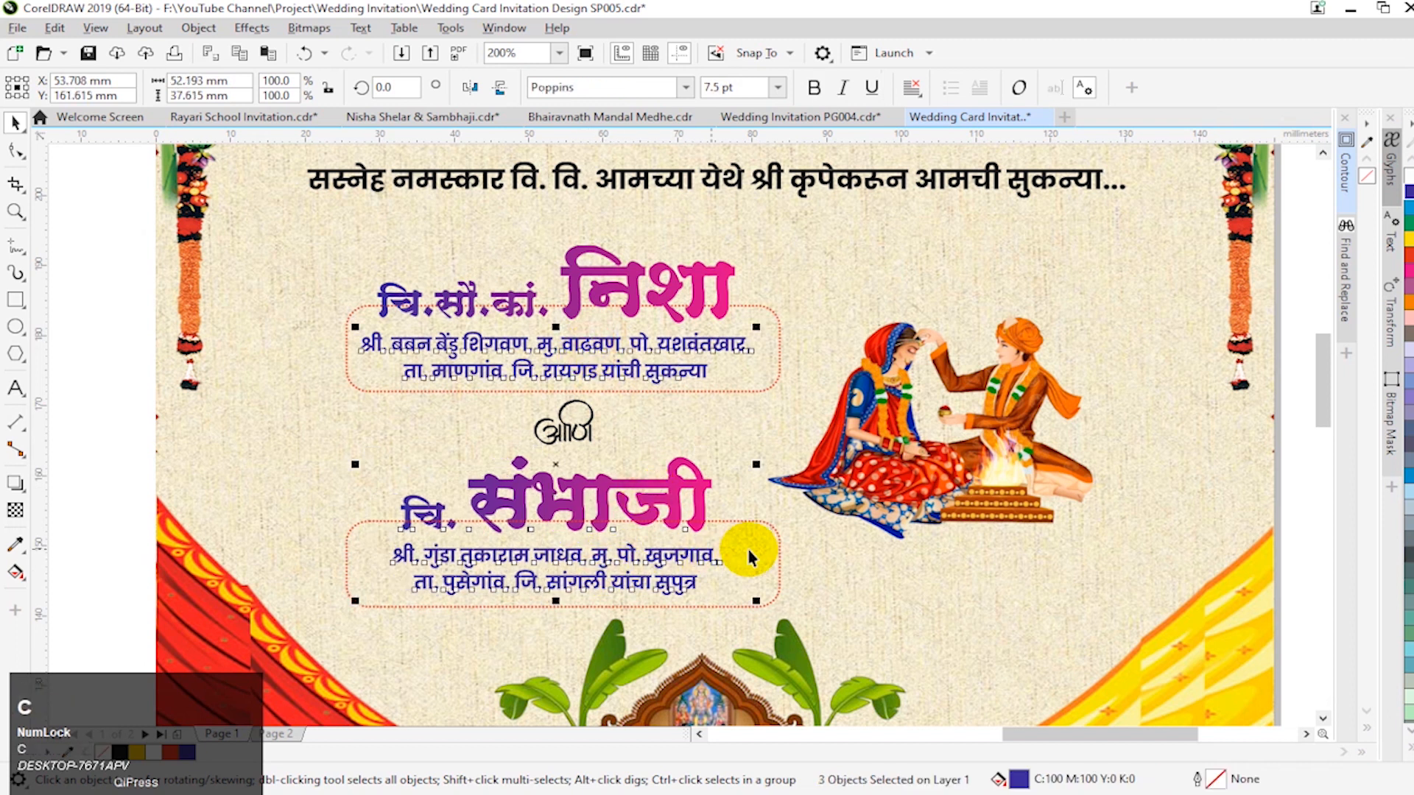
pyautogui.click(742, 522)
# Step: Center the आणि text horizontally over the groom's name
pyautogui.click(585, 441)
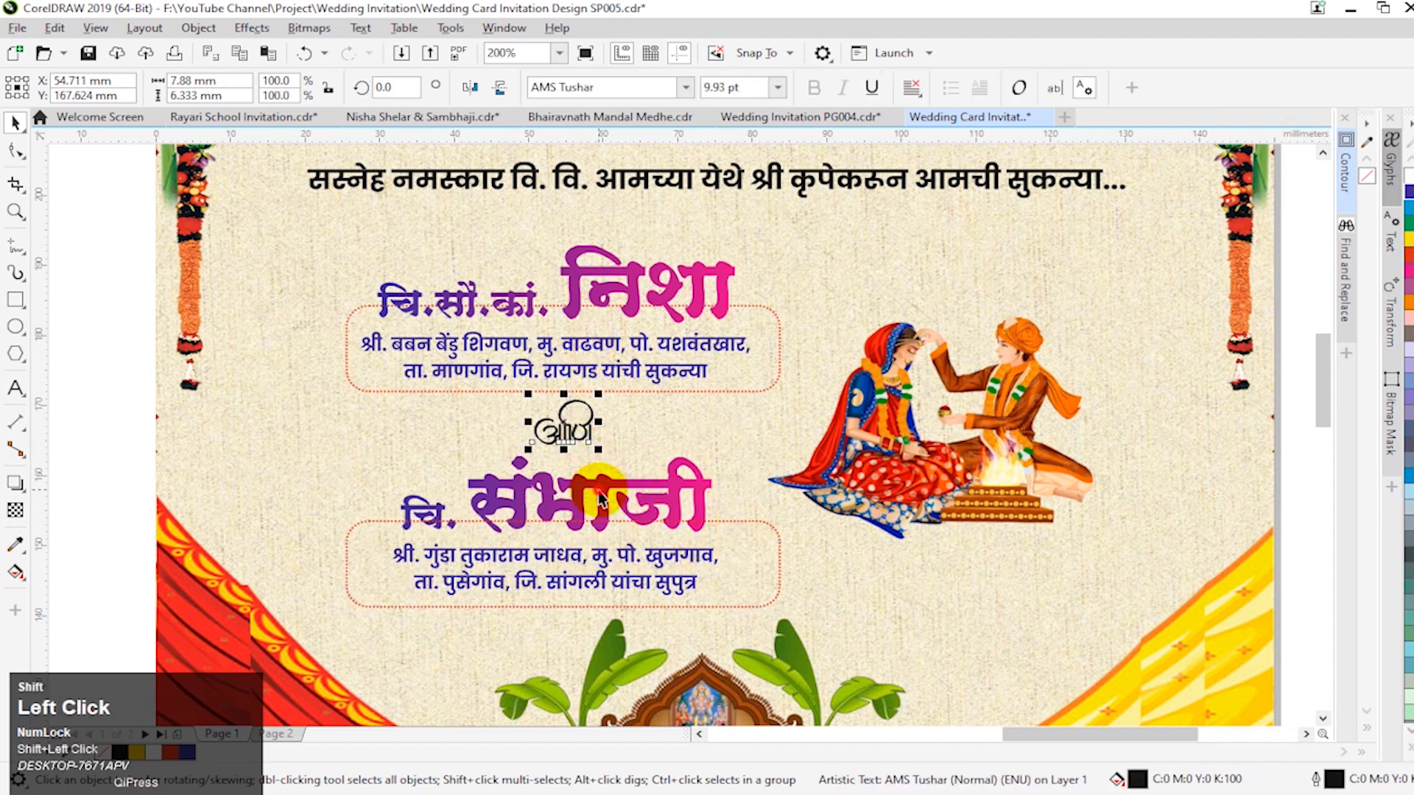
pyautogui.keyDown('shift'); pyautogui.click(602, 496); pyautogui.keyUp('shift')
pyautogui.press('c')
pyautogui.click(712, 561)
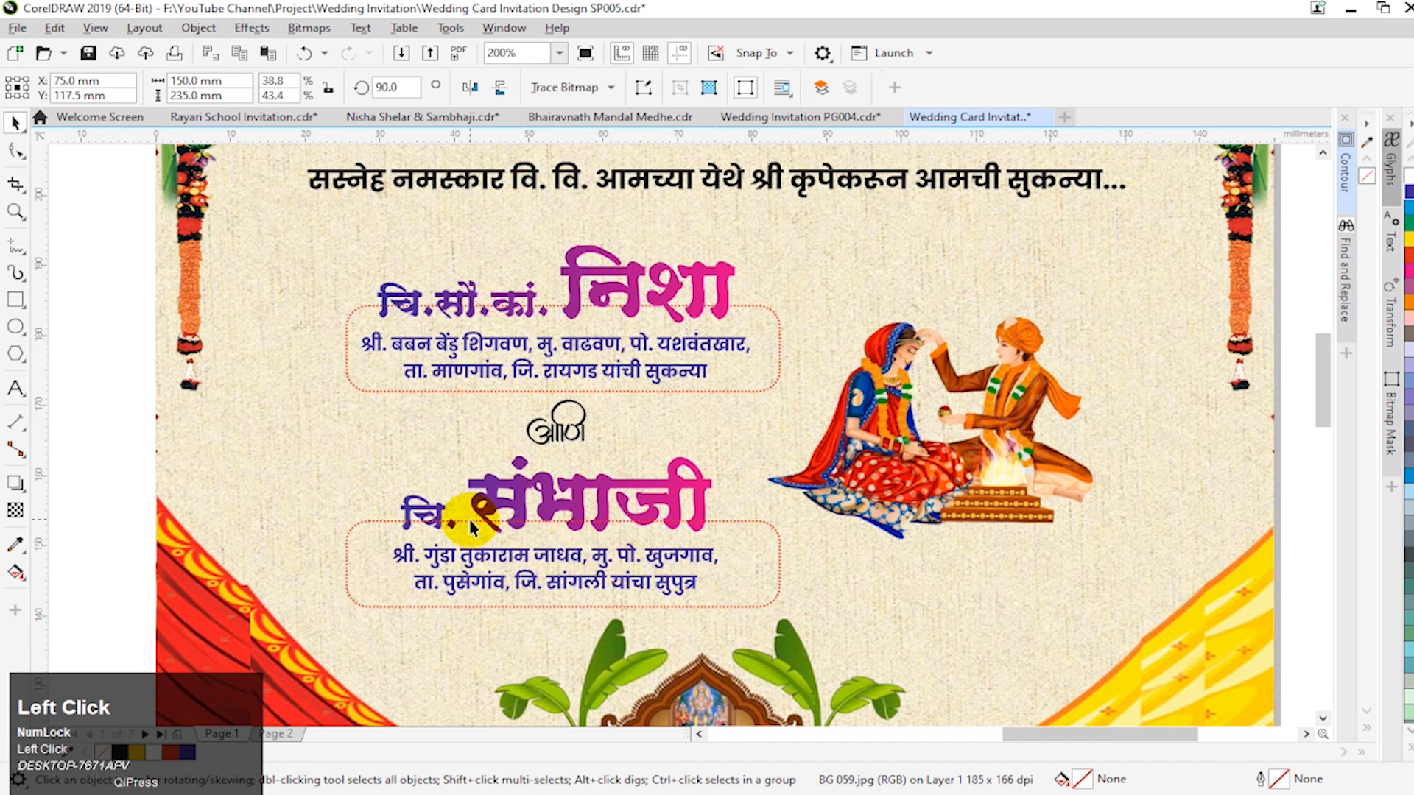
# Step: Reduce the height of the groom's dotted rectangle to about 12 mm and repeat the same resize on the bride's rectangle
pyautogui.moveTo(563, 611); pyautogui.dragTo(575, 611)
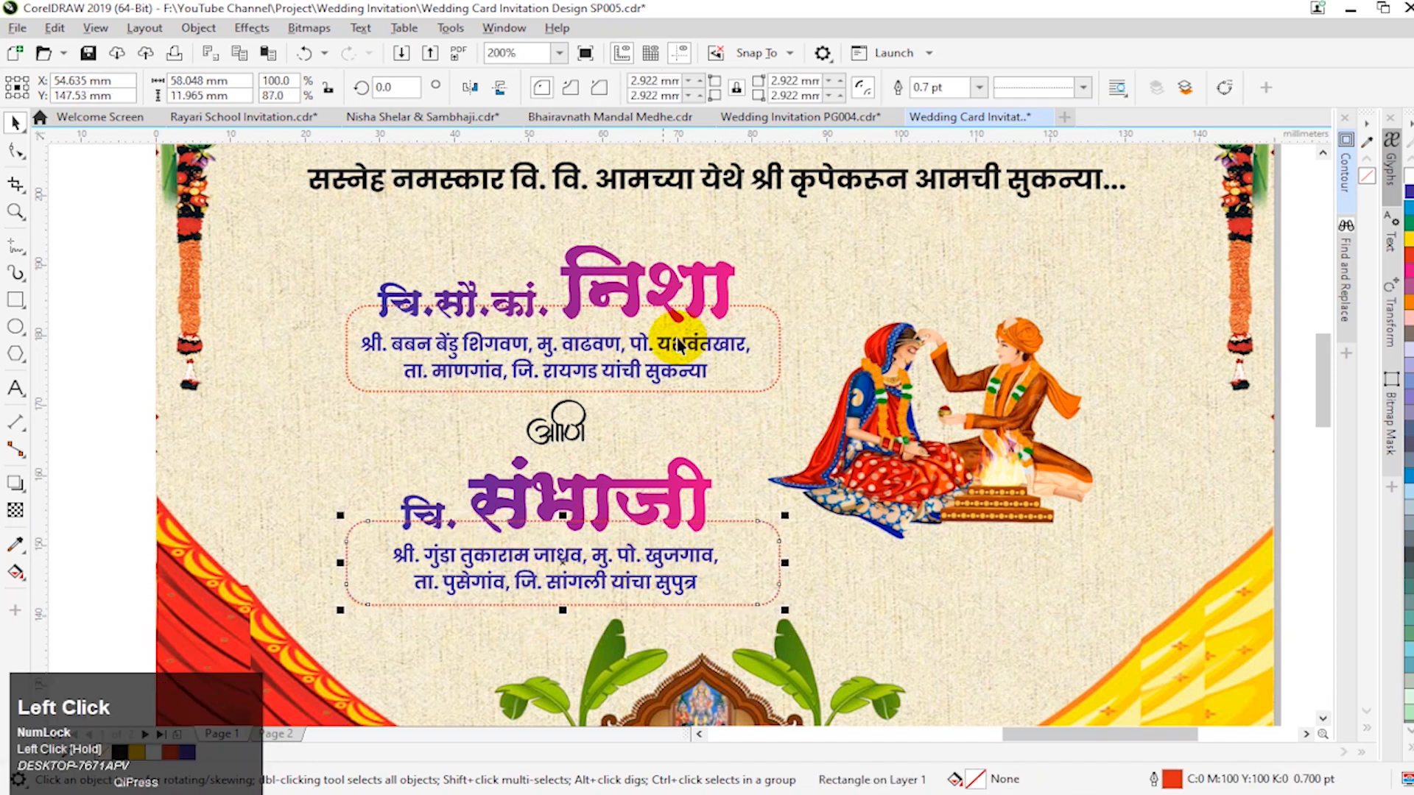
pyautogui.click(710, 390)
pyautogui.hotkey('ctrl', 'r')
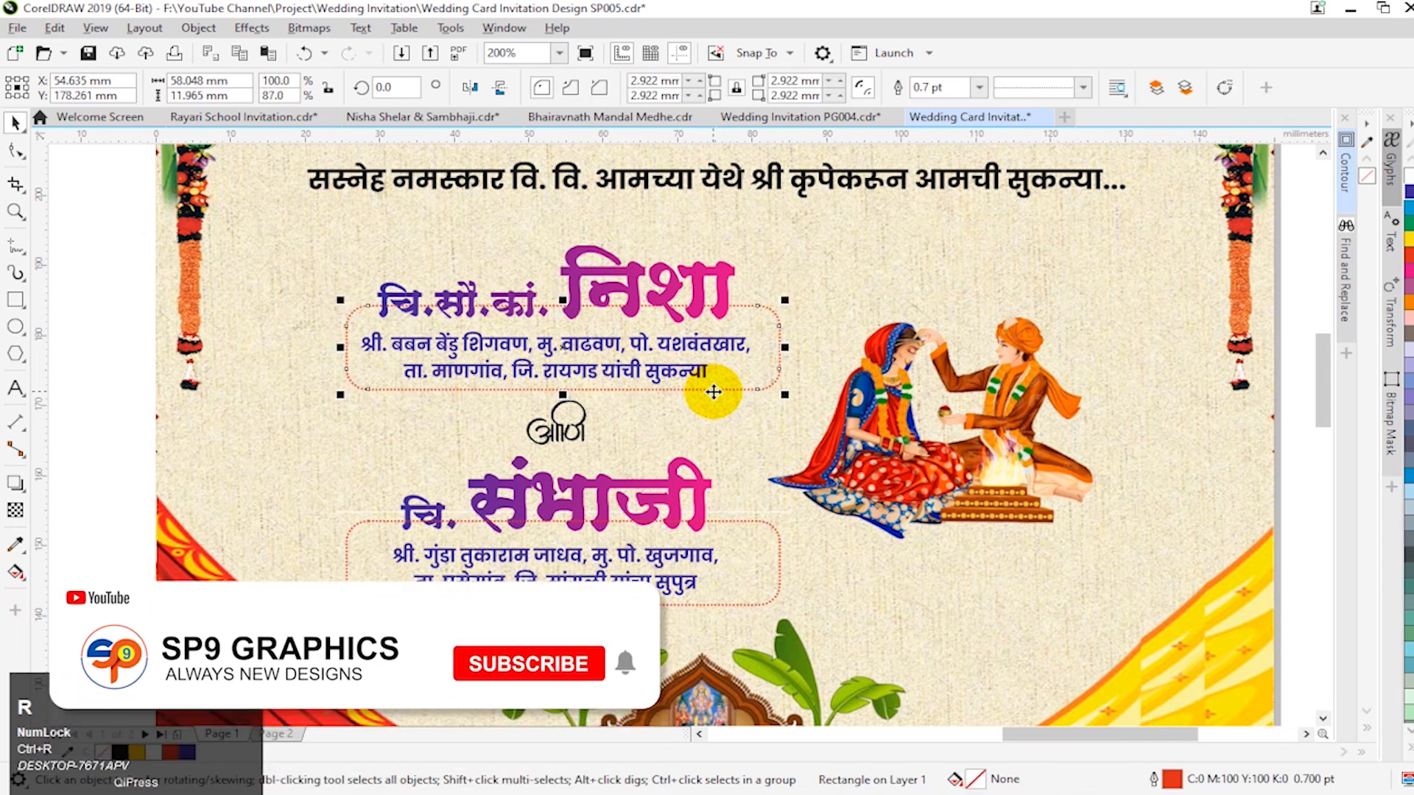
# Step: Scale the couple image down to about 37.6 × 29.8 mm and reposition it beside the names
pyautogui.click(708, 417)
pyautogui.press('F2')
pyautogui.moveTo(447, 310); pyautogui.dragTo(1104, 571)
pyautogui.keyDown('shift'); pyautogui.click(921, 281); pyautogui.keyUp('shift')
pyautogui.moveTo(925, 278); pyautogui.dragTo(906, 294)
pyautogui.moveTo(828, 432); pyautogui.dragTo(823, 452)
pyautogui.press('F3')
pyautogui.press('F2')
pyautogui.moveTo(298, 311); pyautogui.dragTo(1287, 692)
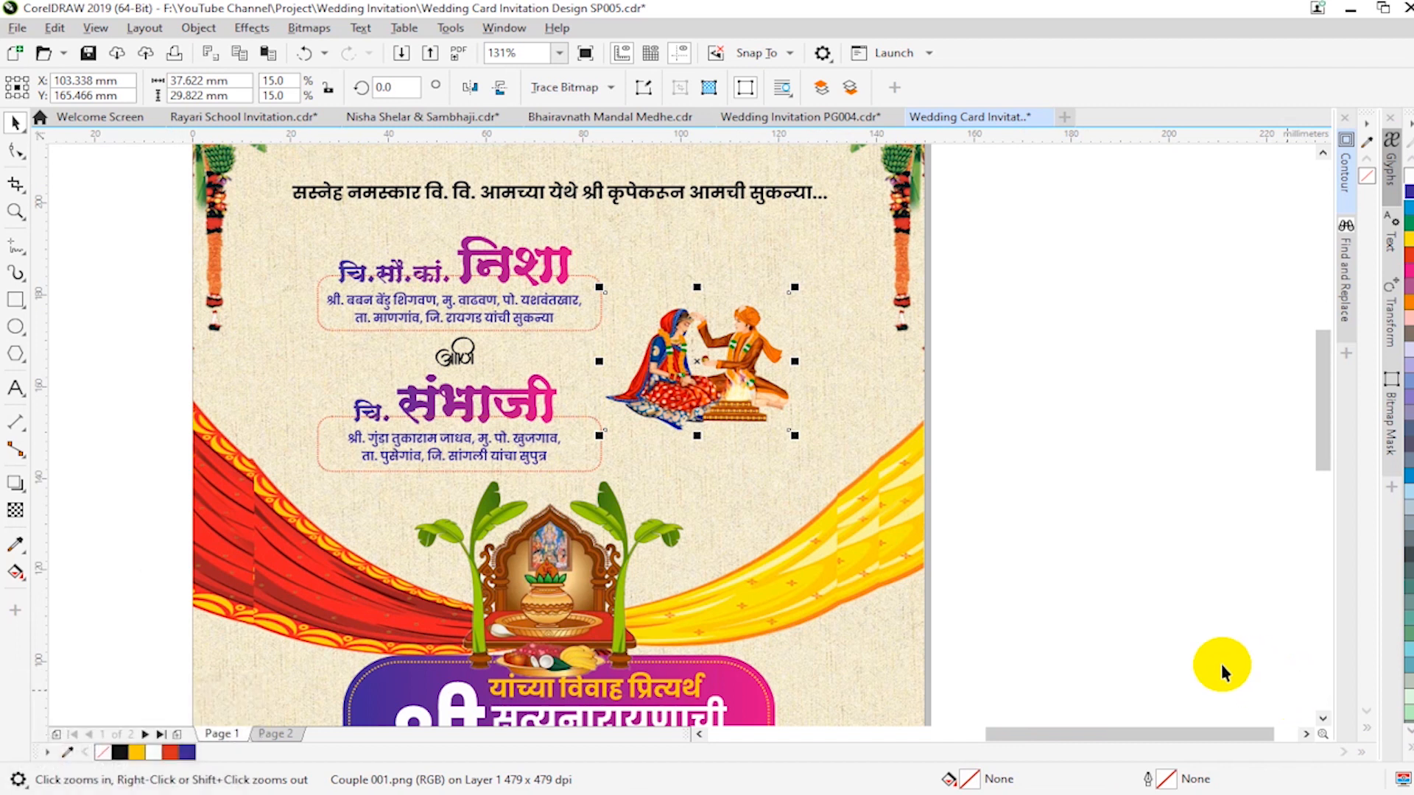
# Step: Draw a rectangle about 51.6 × 33.2 mm around the couple image
pyautogui.click(16, 298)
pyautogui.moveTo(586, 294); pyautogui.dragTo(838, 447)
pyautogui.press('space')
pyautogui.press('F2')
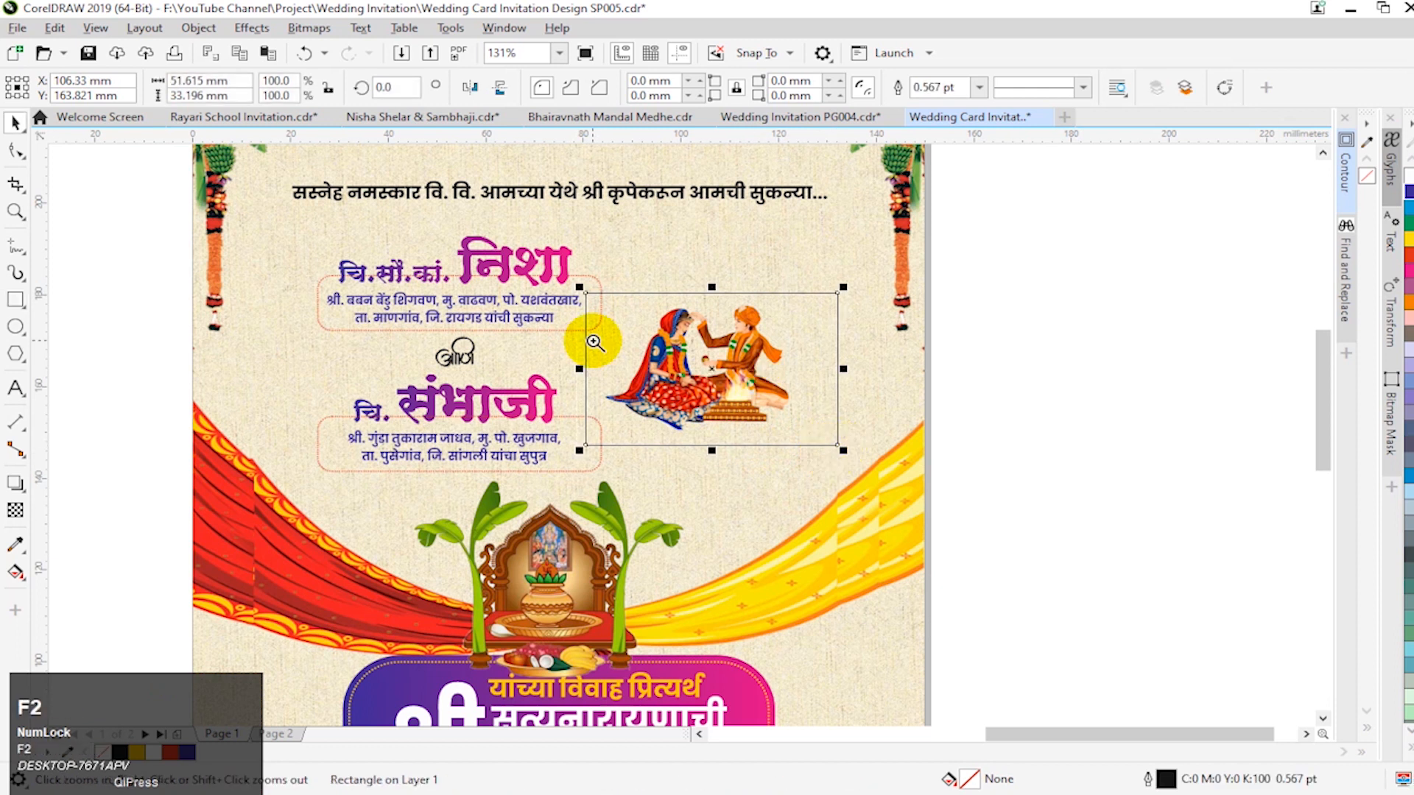
pyautogui.moveTo(519, 253); pyautogui.dragTo(968, 533)
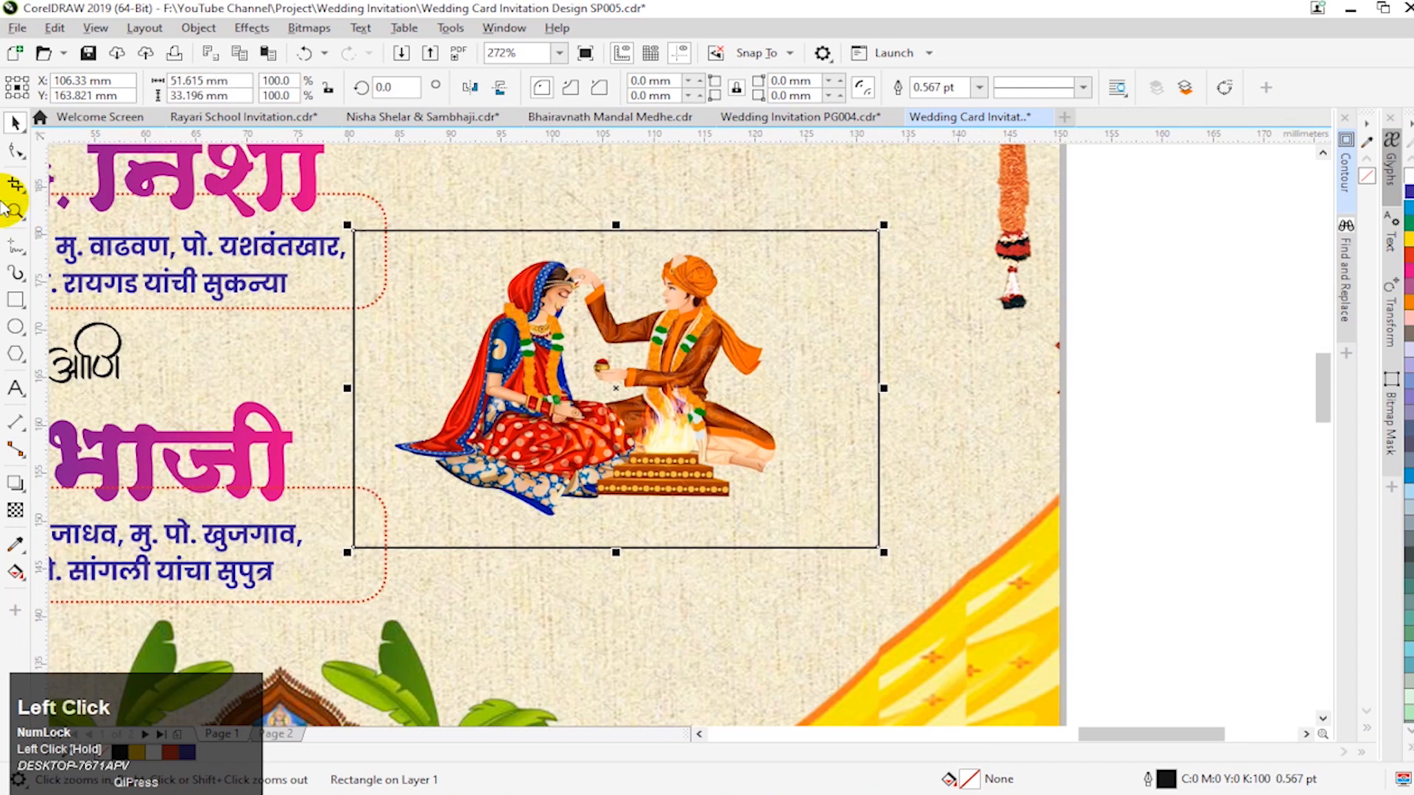
pyautogui.click(15, 150)
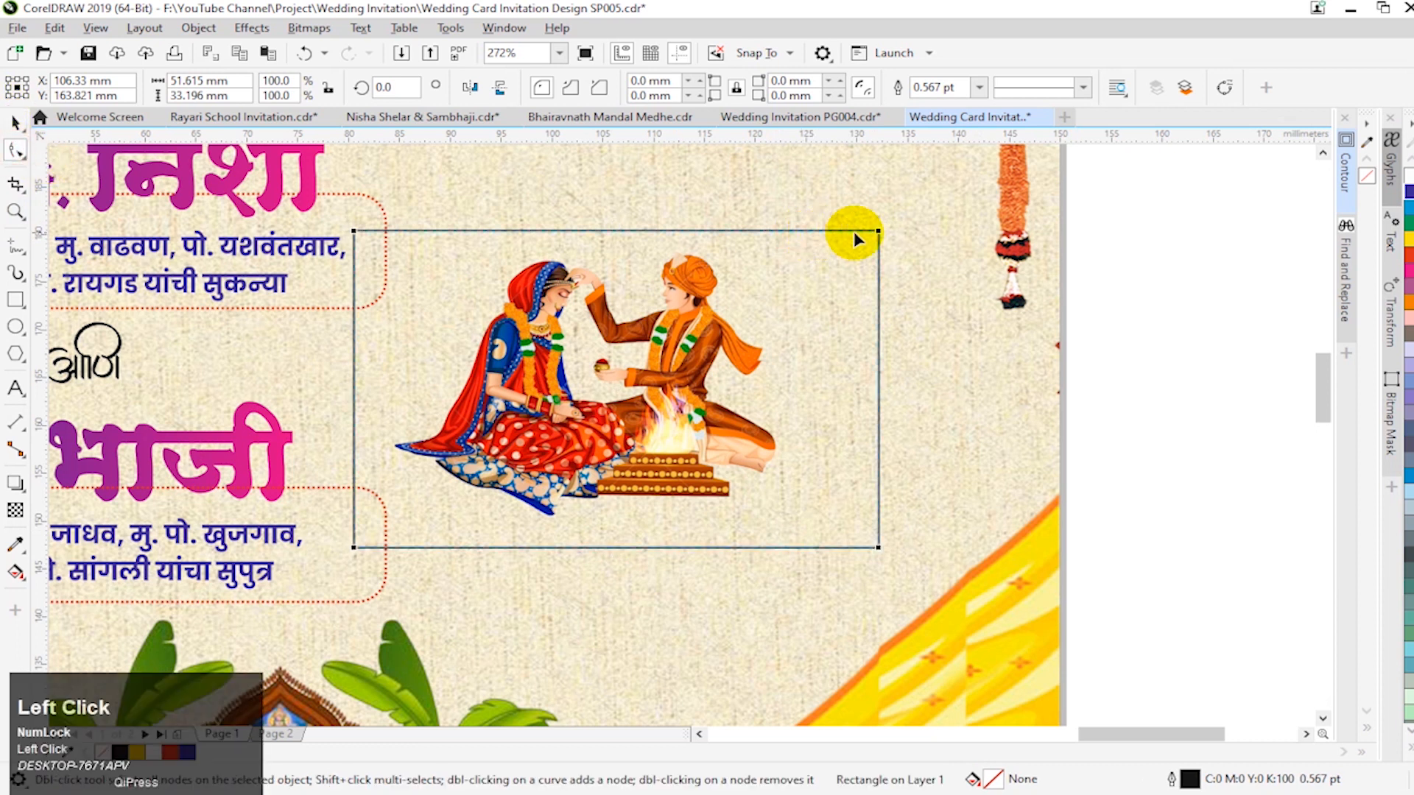
pyautogui.moveTo(877, 234); pyautogui.dragTo(899, 325)
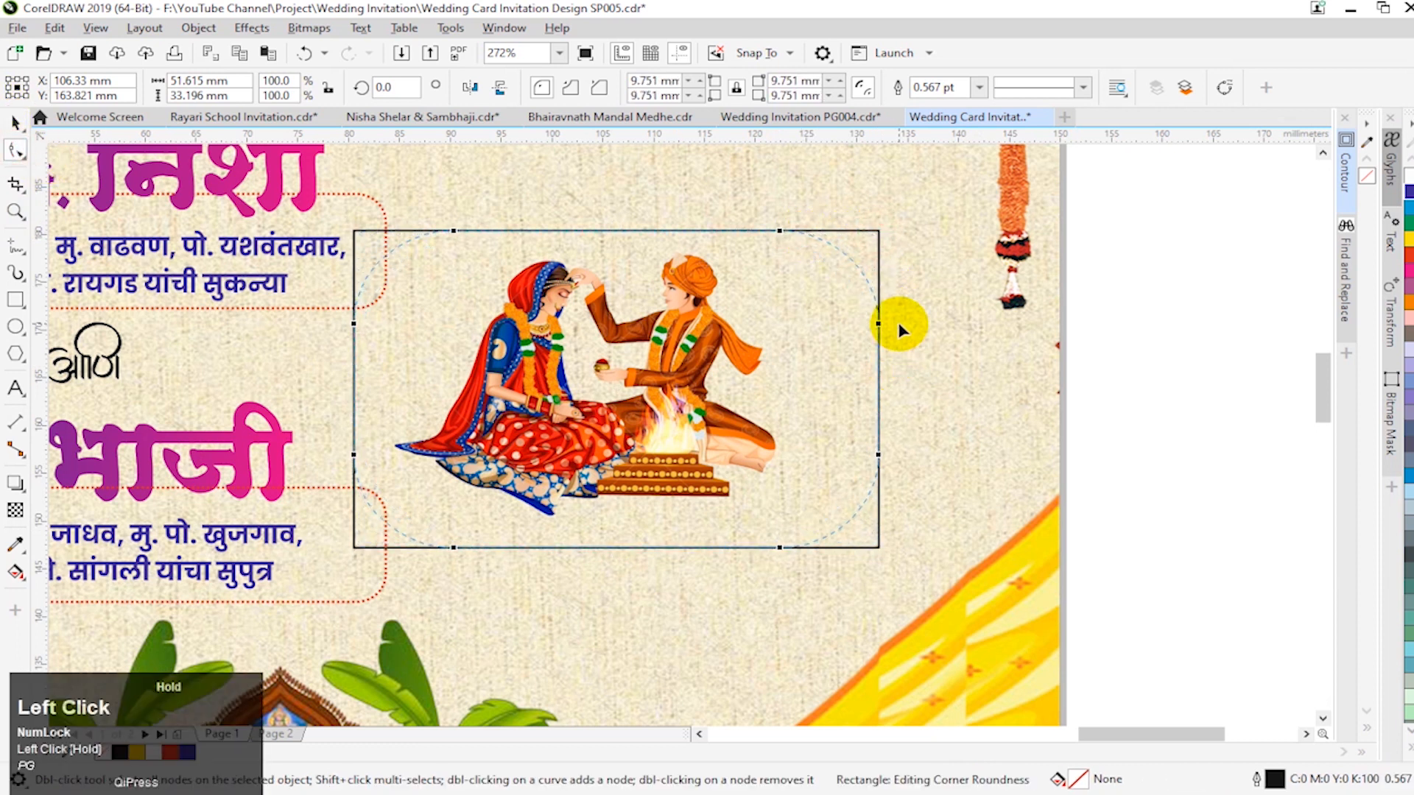
pyautogui.press('space')
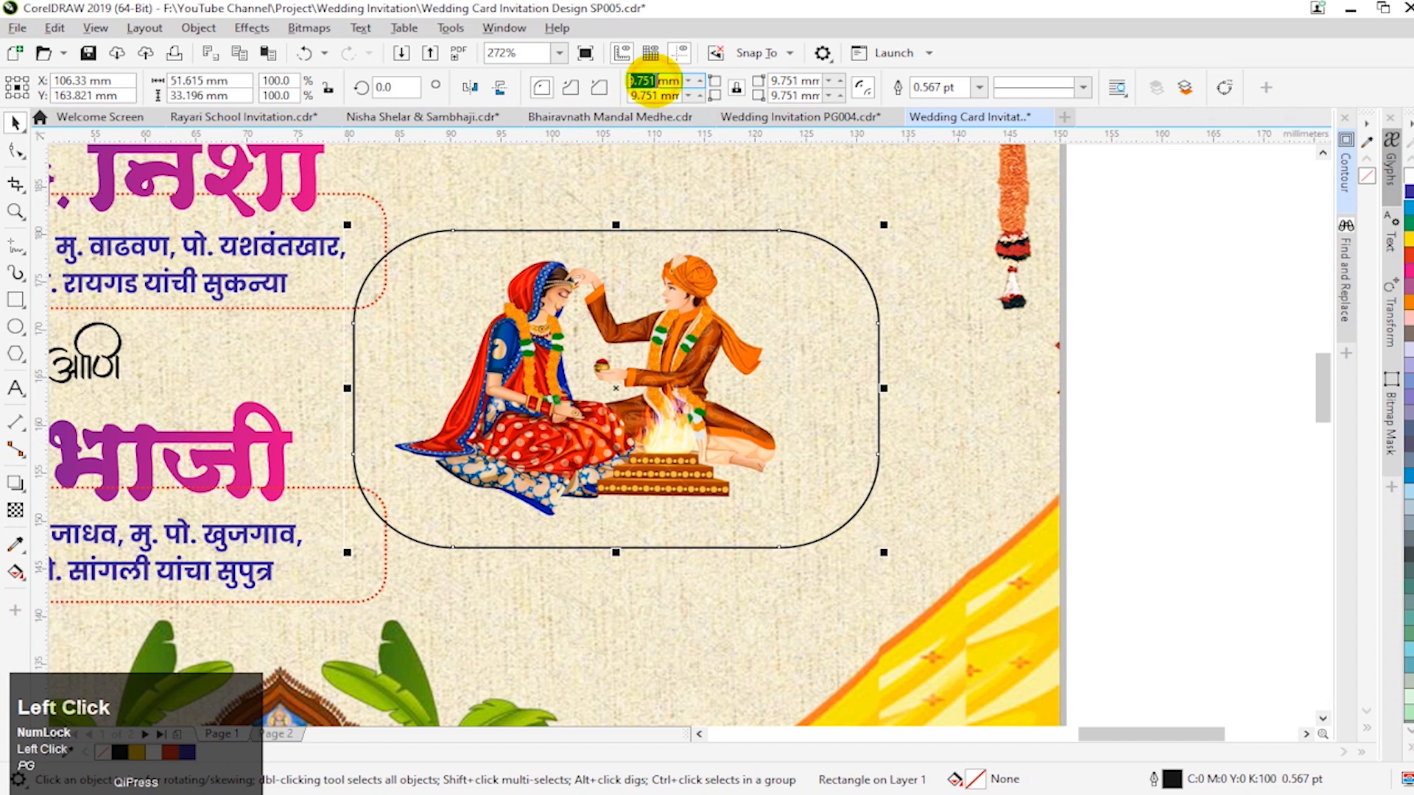
pyautogui.write('0')
pyautogui.press('Tab')
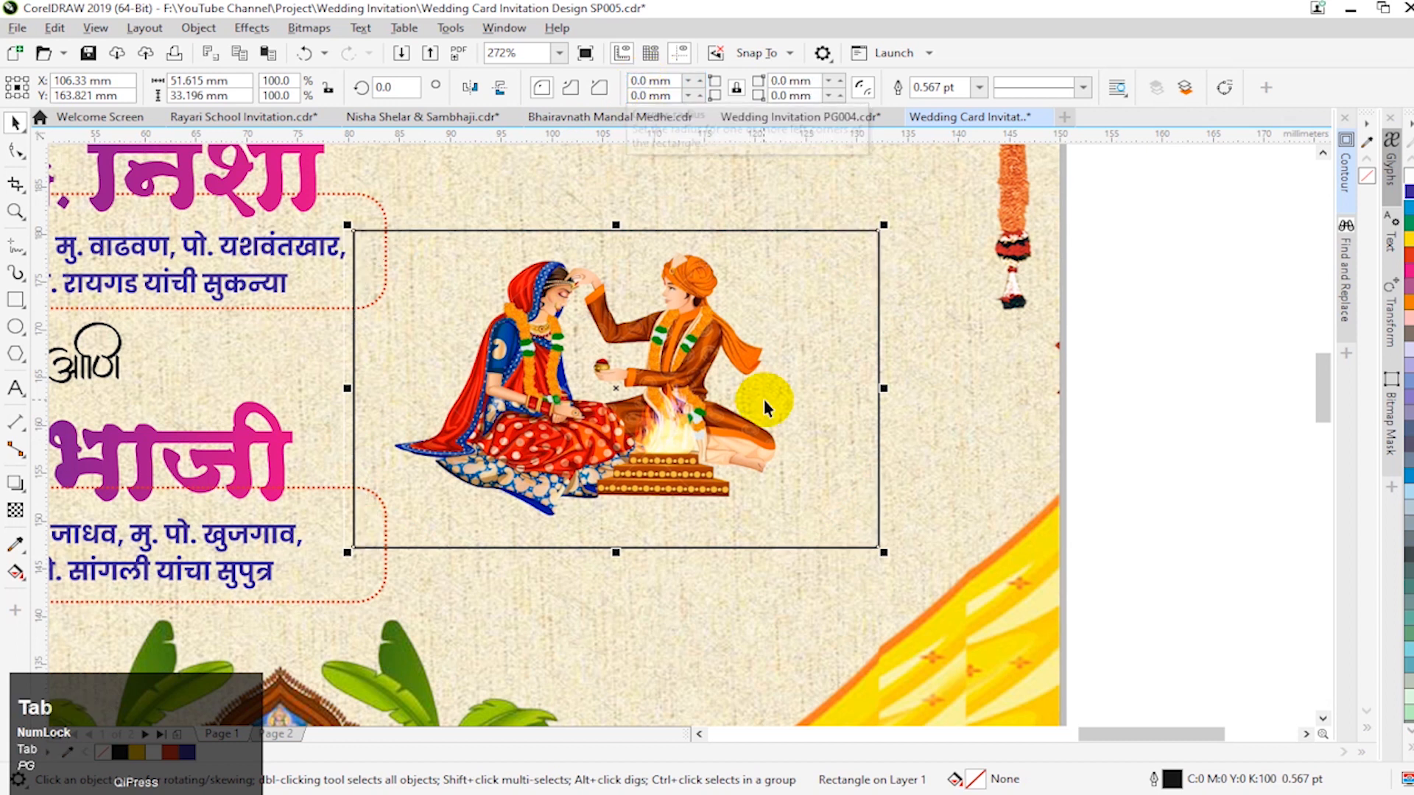
# Step: Unlink the corner editing, round the couple's rectangle to a radius of about 11.4 mm, and set its two left corners to 0 mm
pyautogui.press('space')
pyautogui.click(736, 88)
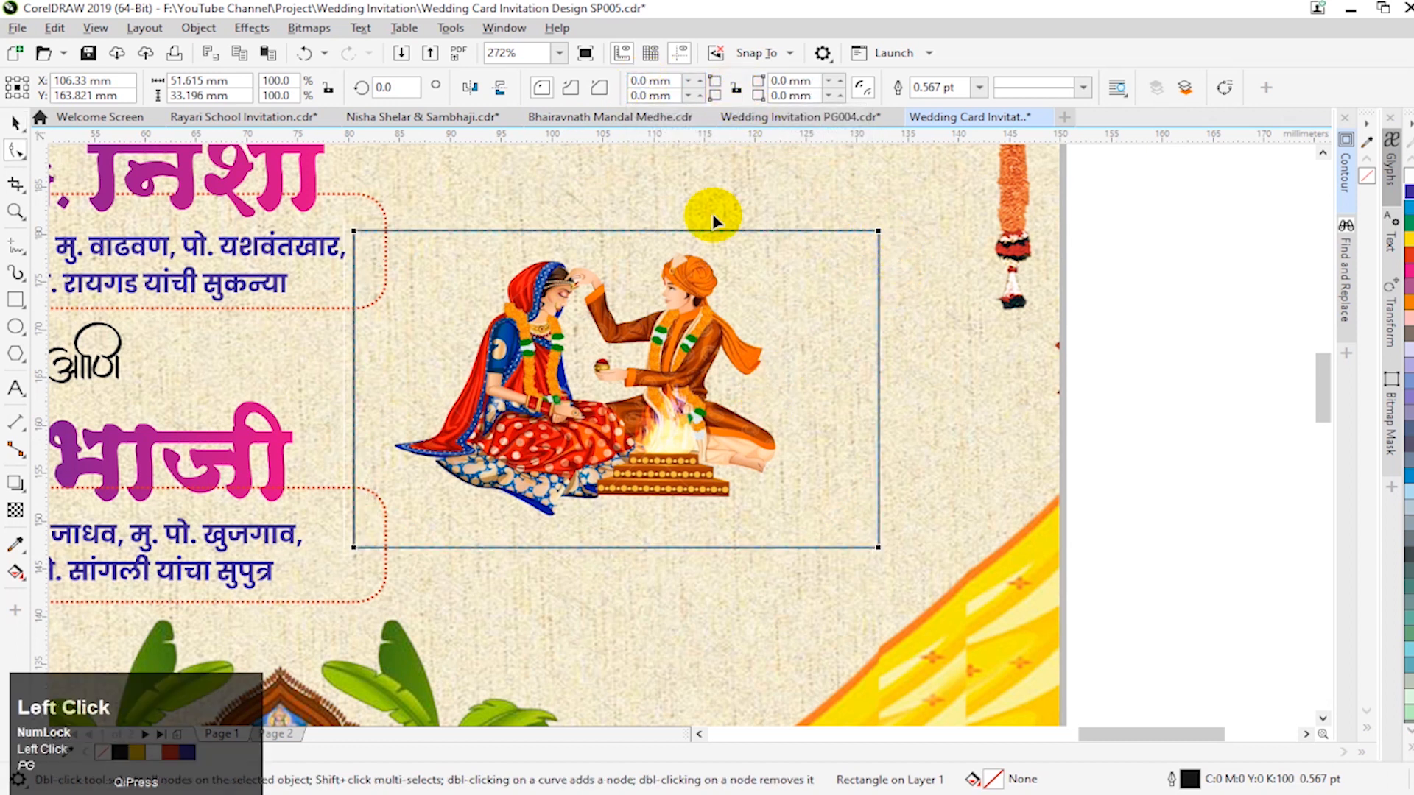
pyautogui.press('space')
pyautogui.press('space')
pyautogui.moveTo(878, 234); pyautogui.dragTo(890, 338)
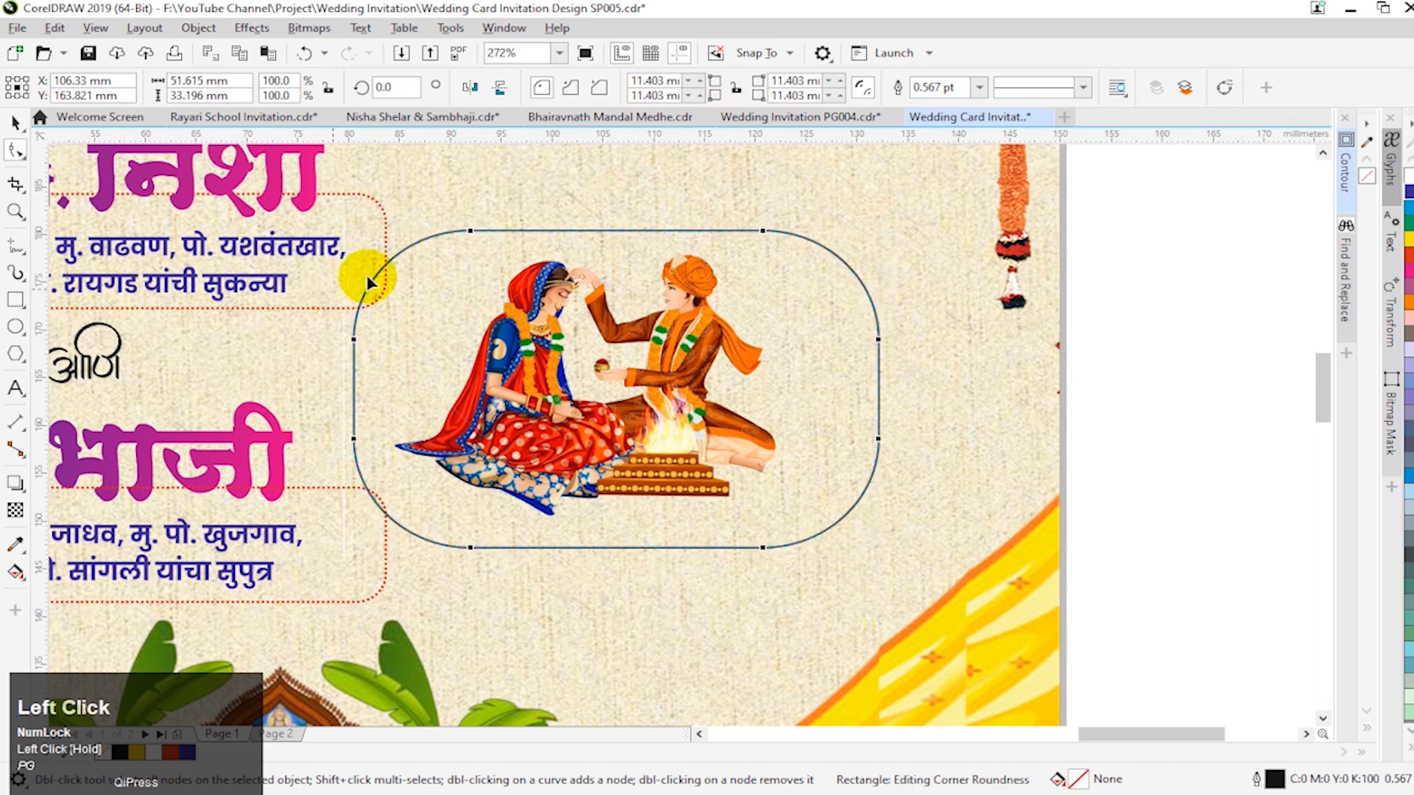
pyautogui.write('0')
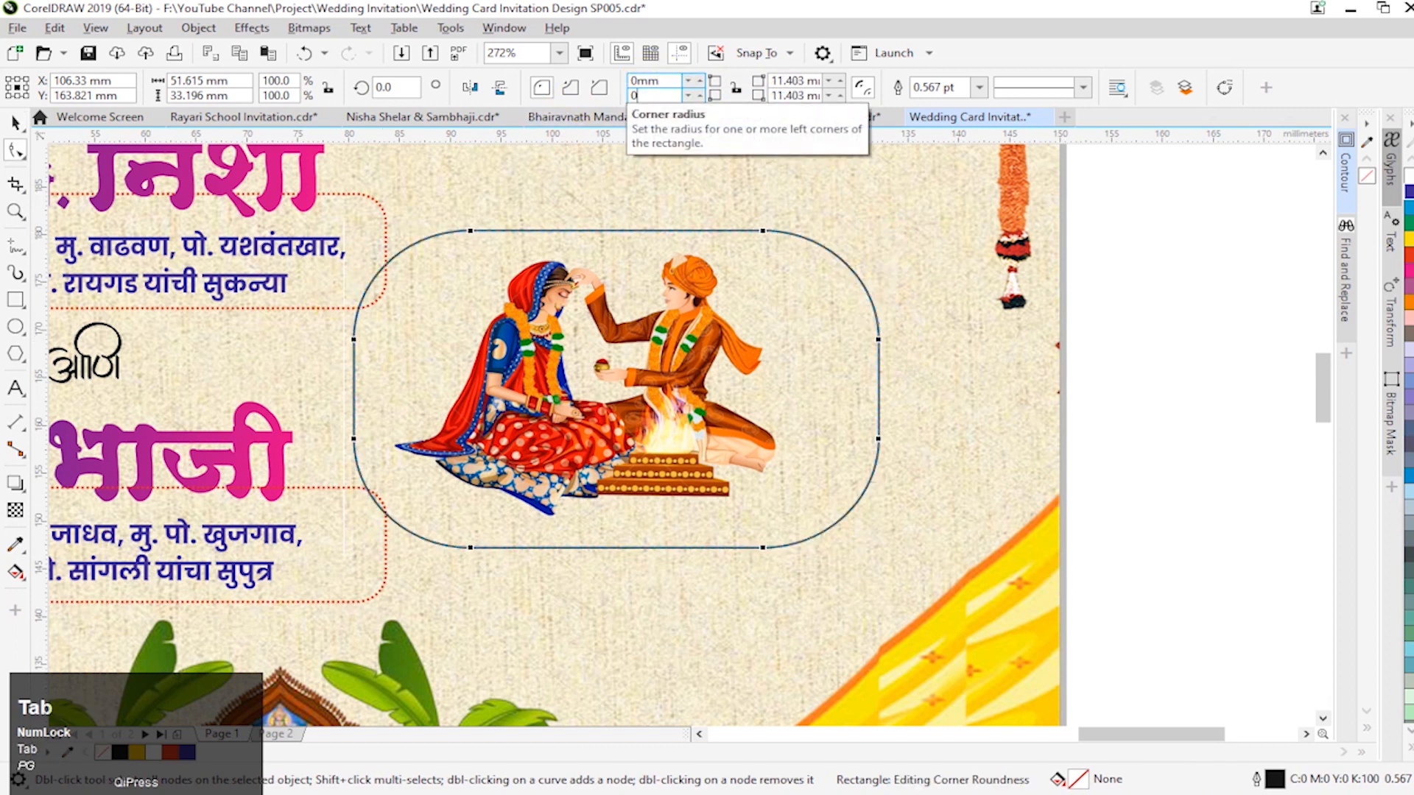
pyautogui.press('Return')
pyautogui.press('space')
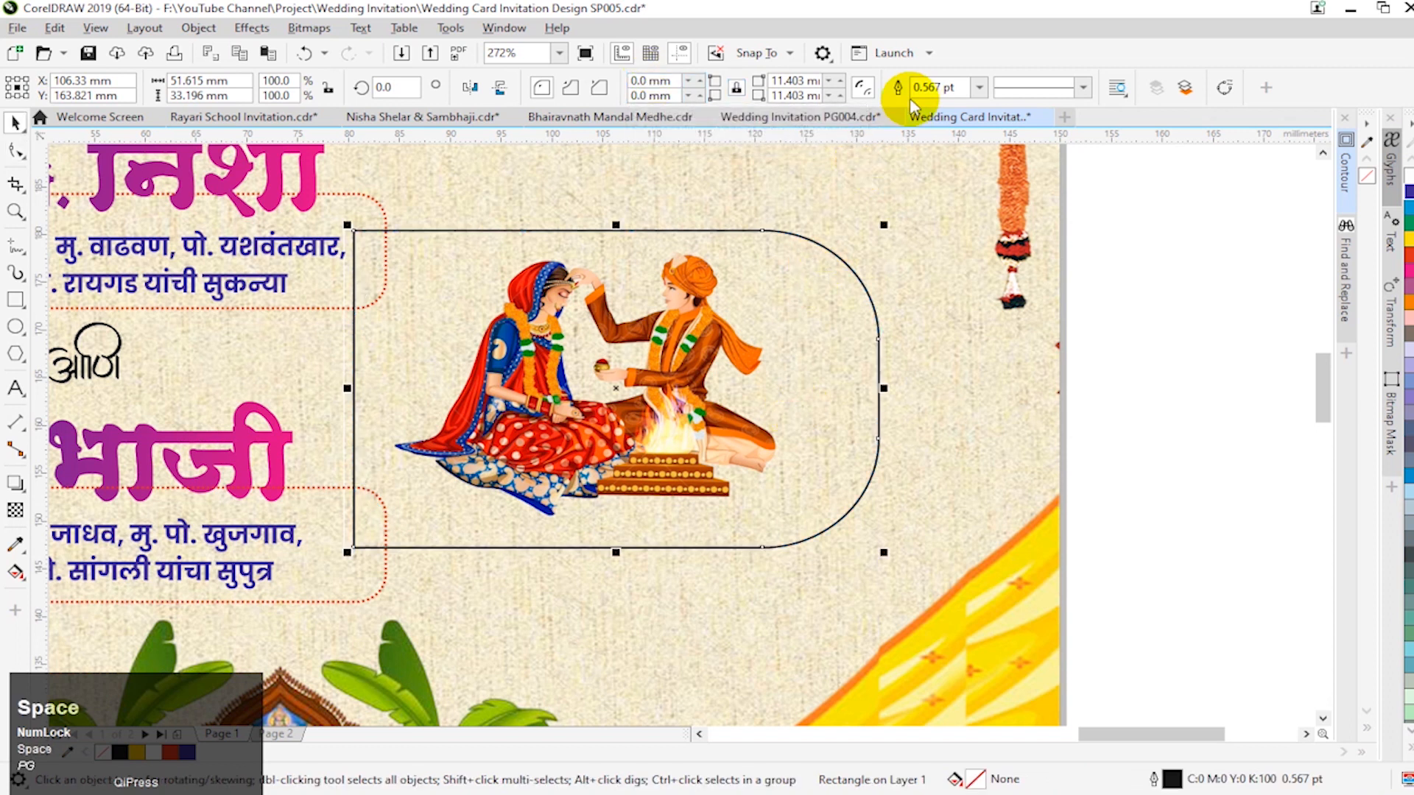
# Step: Give the couple's rectangle a 0.7 pt dotted outline and color it red
pyautogui.write('0.7')
pyautogui.press('Return')
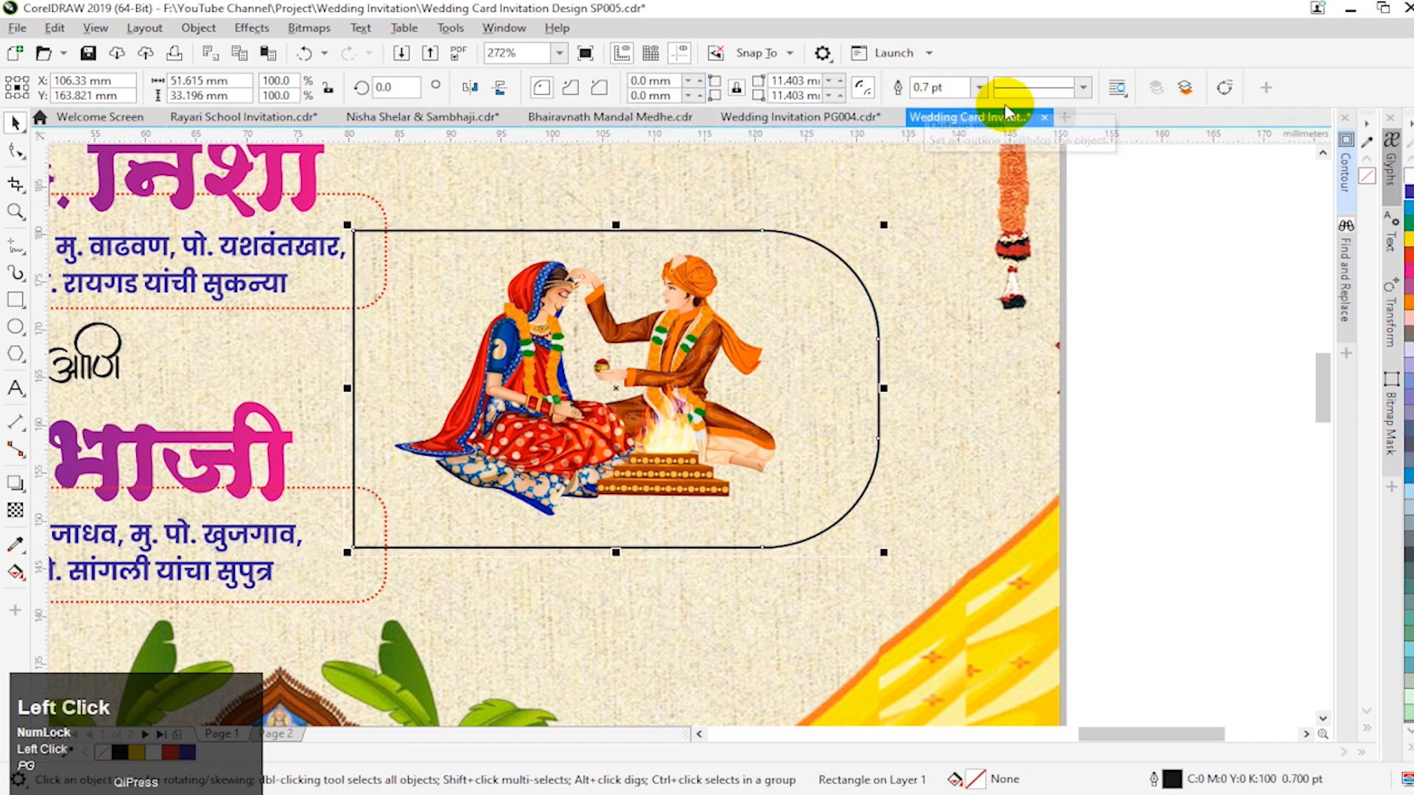
pyautogui.click(1027, 88)
pyautogui.click(1045, 183)
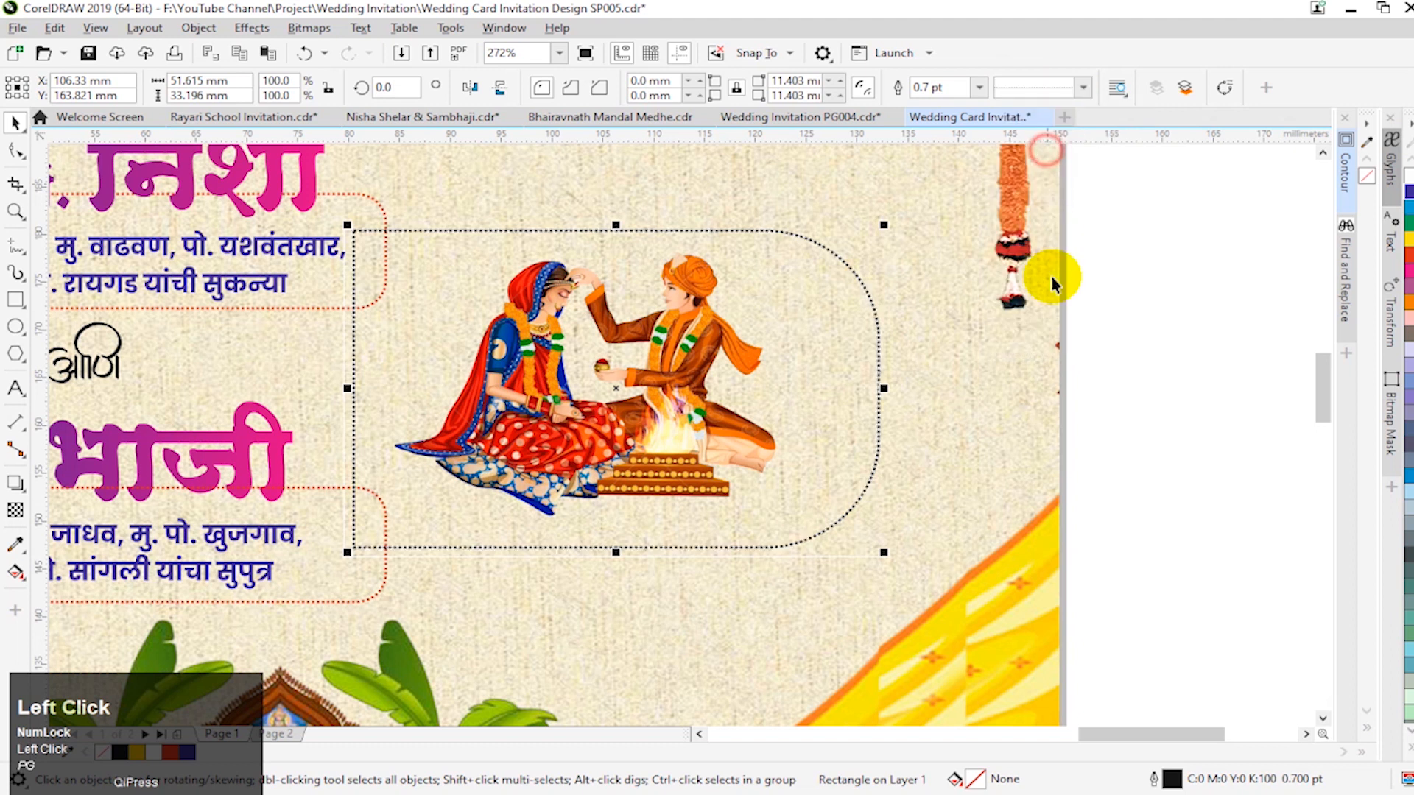
pyautogui.rightClick(1228, 313)
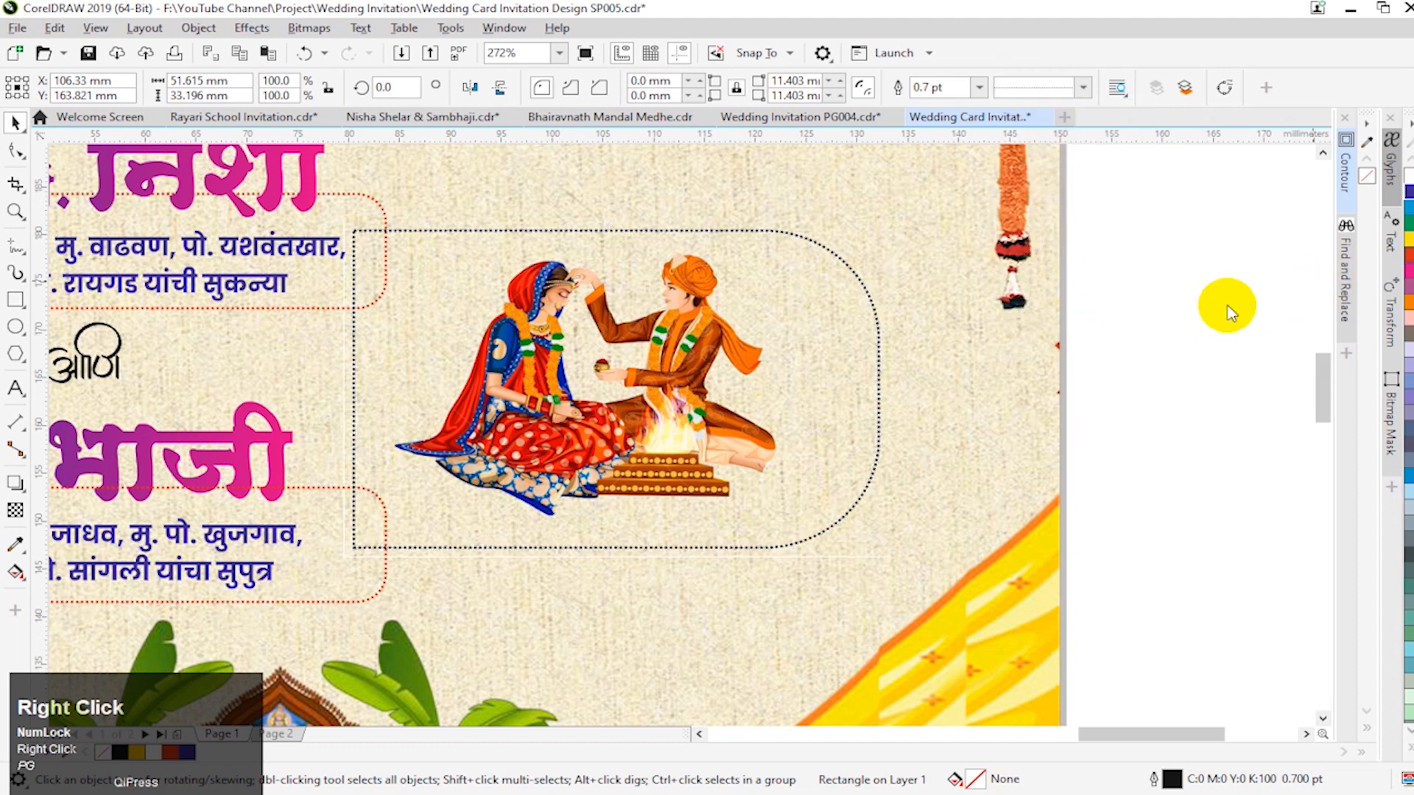
pyautogui.click(1152, 350)
pyautogui.press('F3')
pyautogui.press('F2')
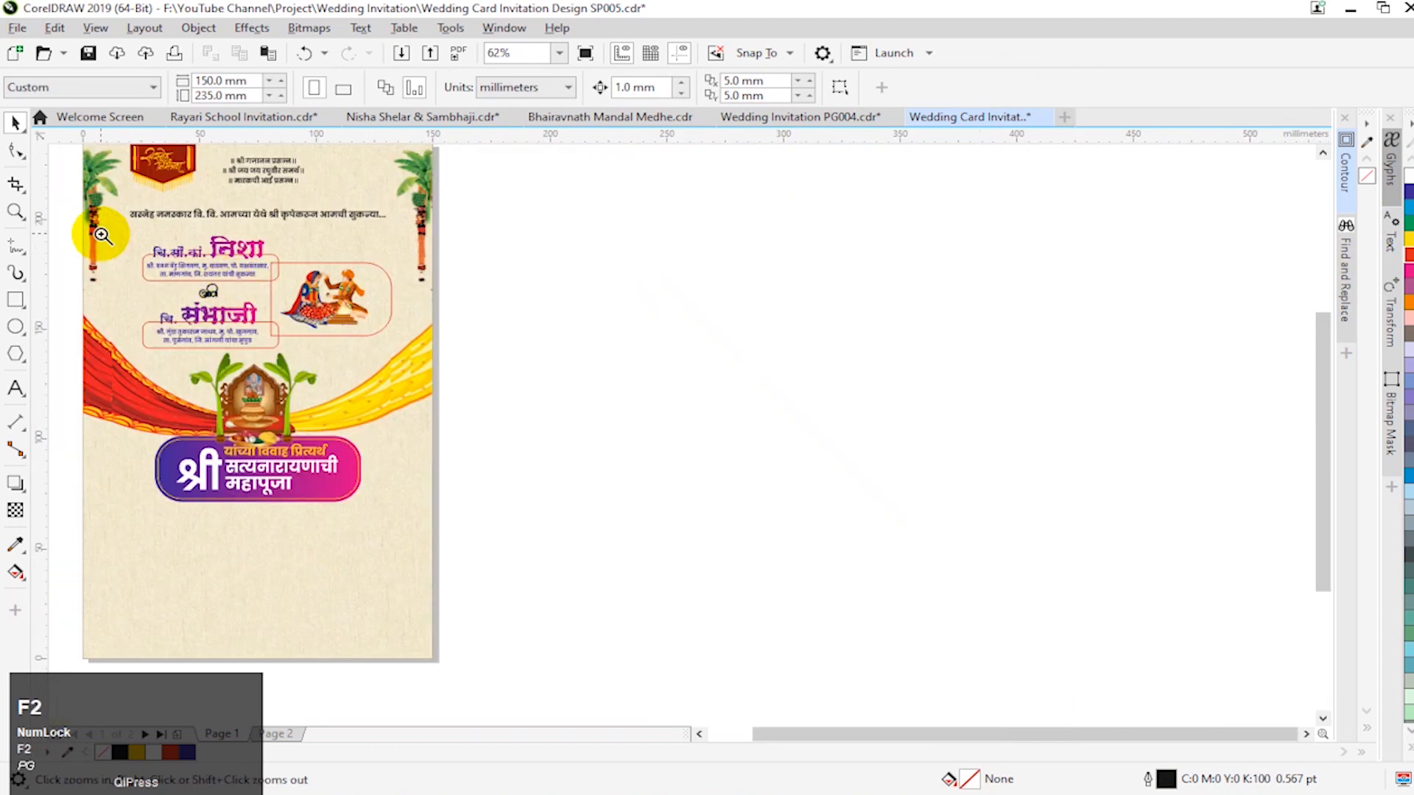
# Step: Convert both dotted frames around the bride's and groom's family details to curves
pyautogui.click(562, 413)
pyautogui.click(595, 273)
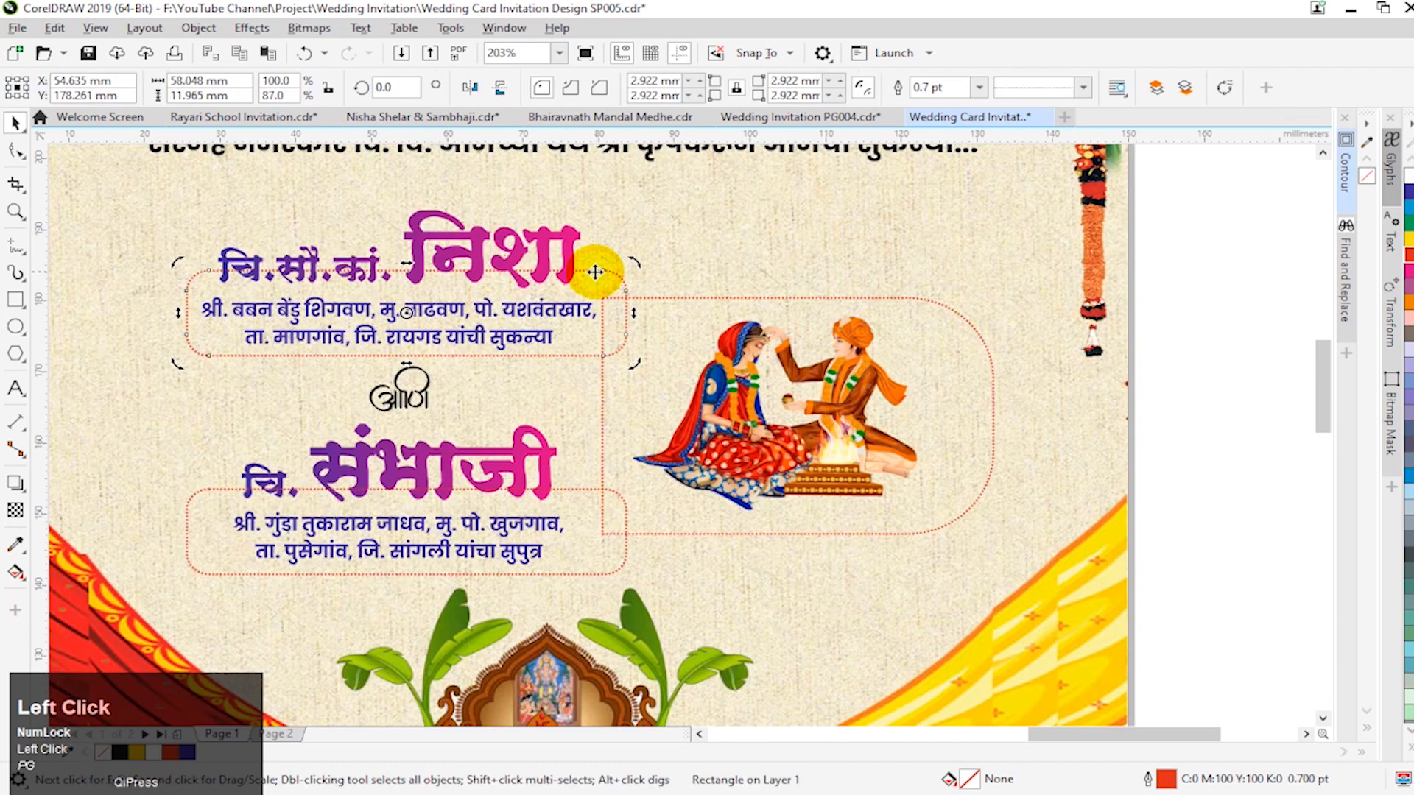
pyautogui.moveTo(125, 243); pyautogui.dragTo(904, 652)
pyautogui.keyDown('shift'); pyautogui.click(748, 497); pyautogui.keyUp('shift')
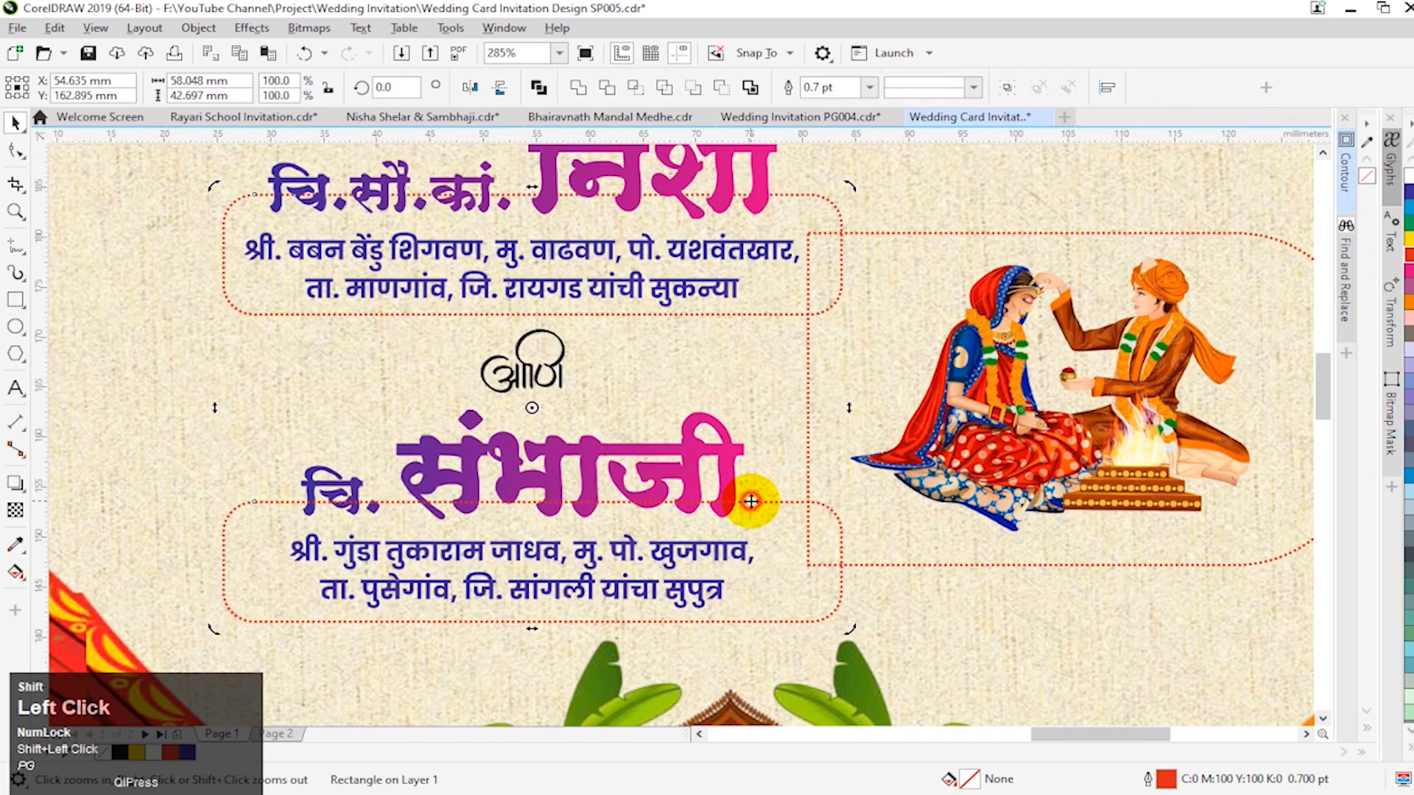
pyautogui.click(253, 245)
pyautogui.hotkey('ctrl', 'z')
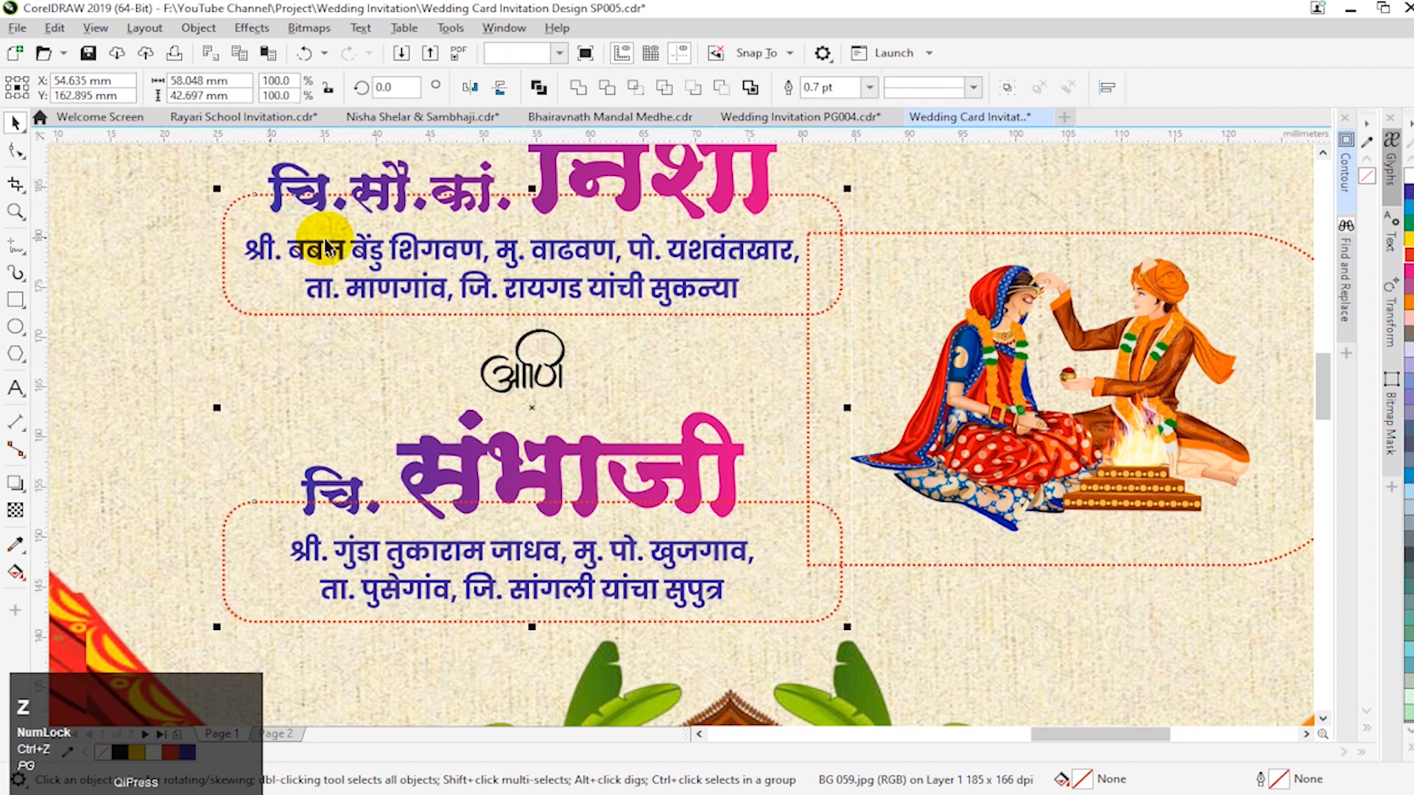
pyautogui.click(1009, 174)
pyautogui.click(808, 199)
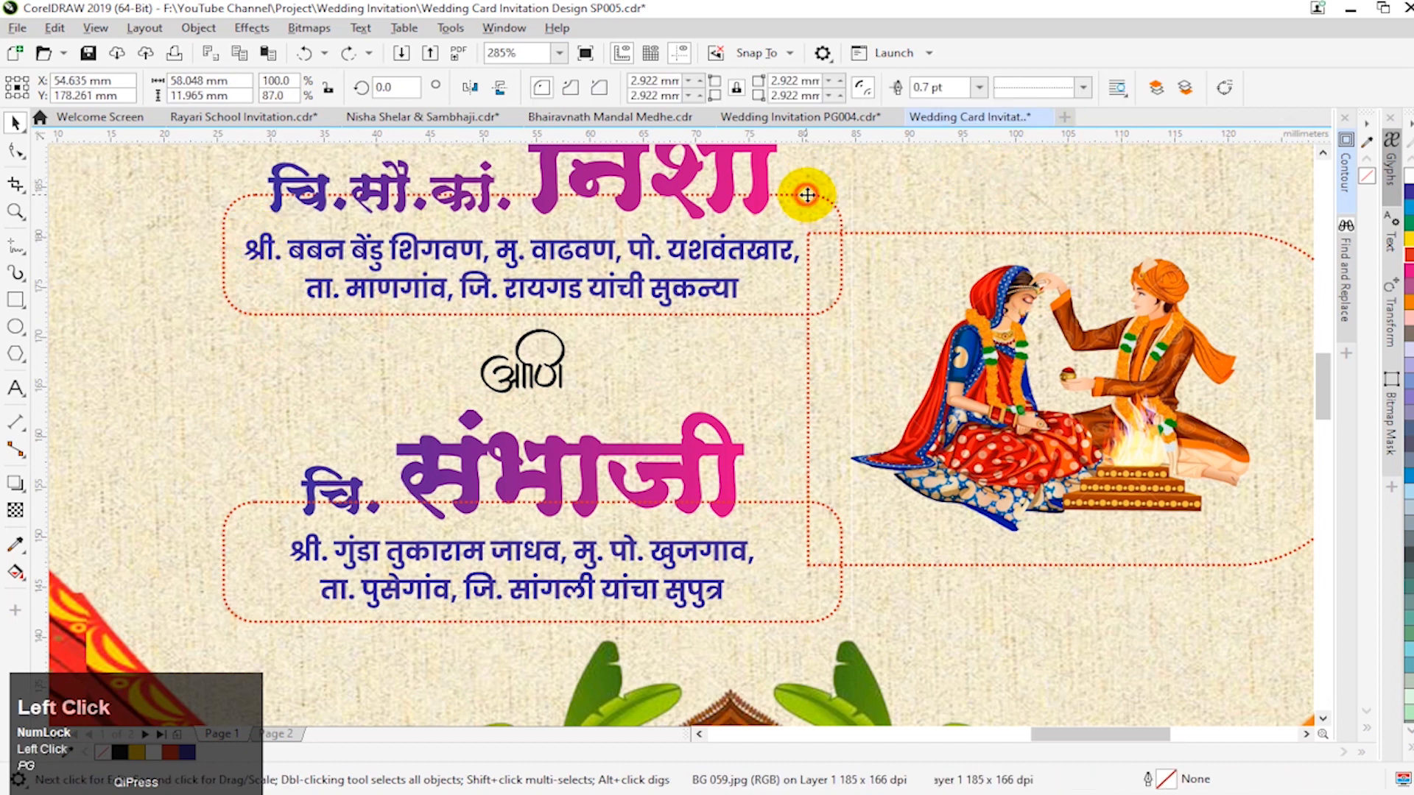
pyautogui.click(1219, 91)
pyautogui.click(768, 510)
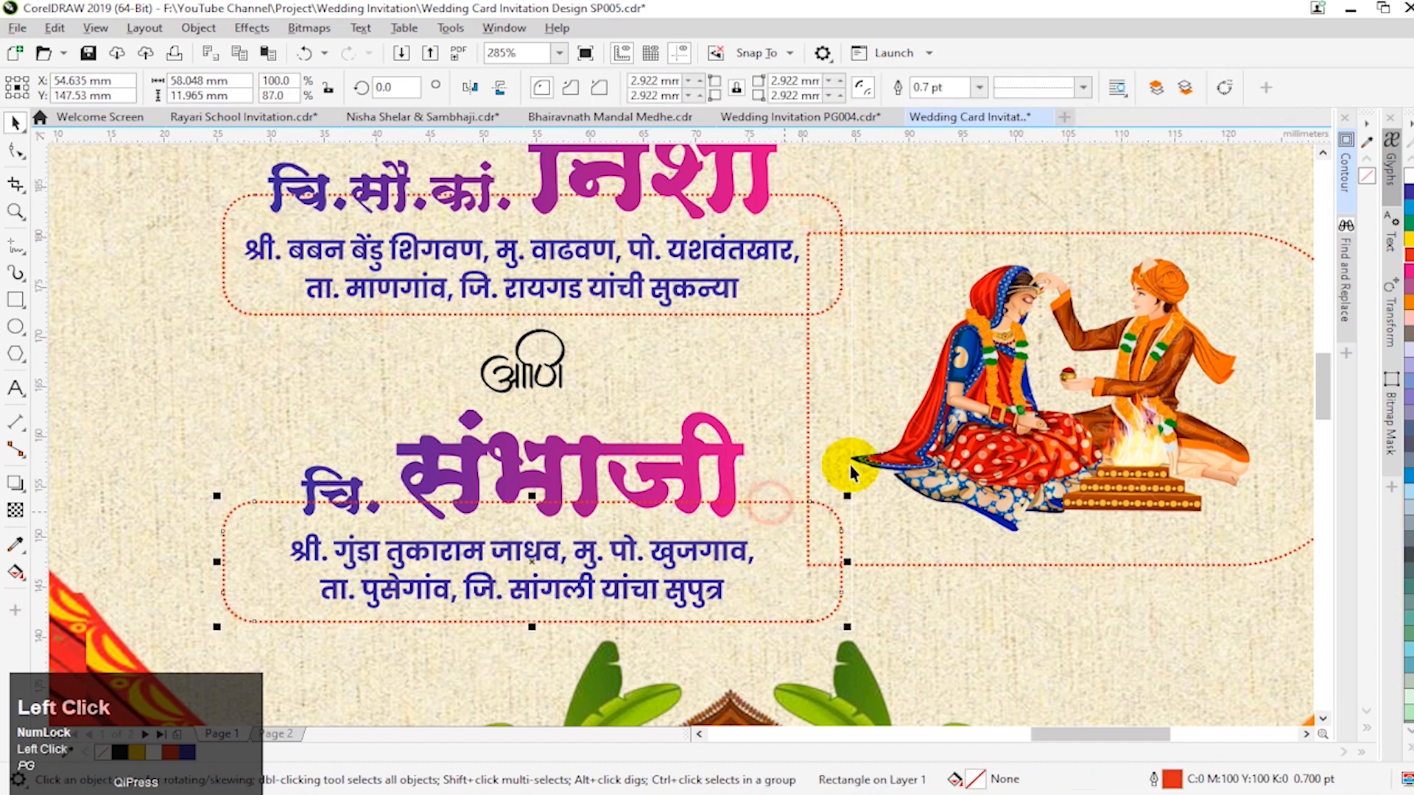
pyautogui.click(1216, 88)
# Step: Break the upper dotted frame's top edge on both sides of the bride's name and delete the segment crossing it
pyautogui.press('F2')
pyautogui.click(208, 177)
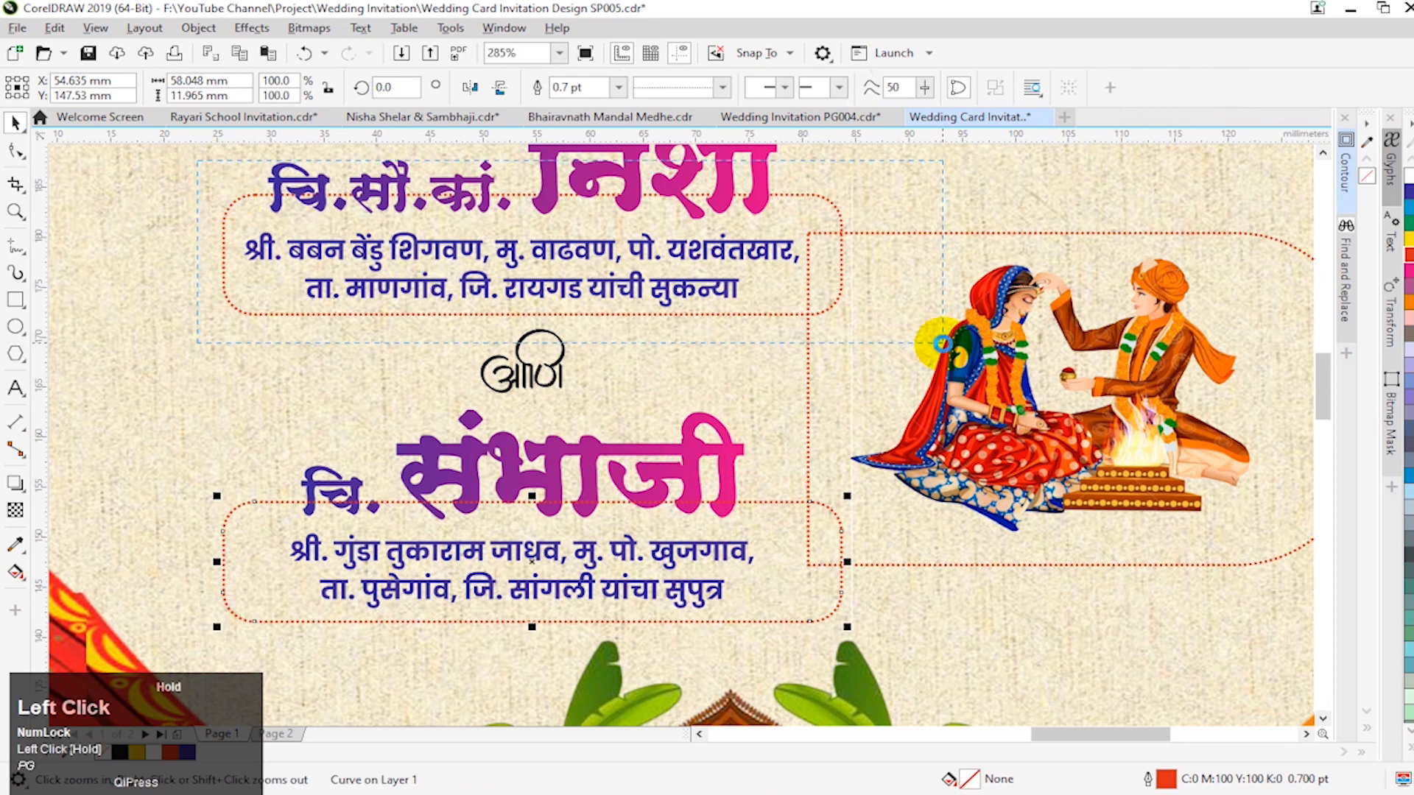
pyautogui.press('space')
pyautogui.click(156, 339)
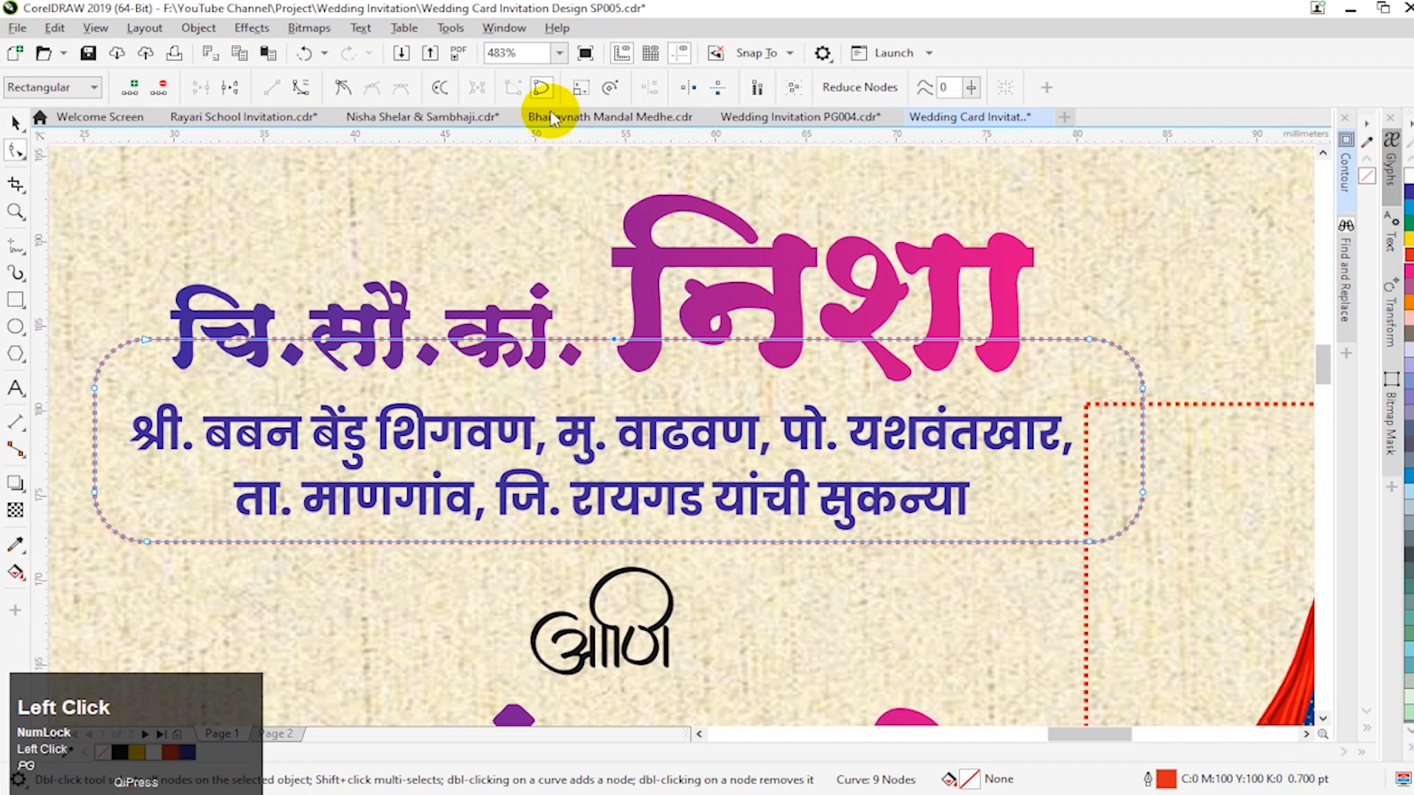
pyautogui.click(230, 87)
pyautogui.doubleClick(1036, 340)
pyautogui.moveTo(519, 286); pyautogui.dragTo(682, 414)
pyautogui.press('Delete')
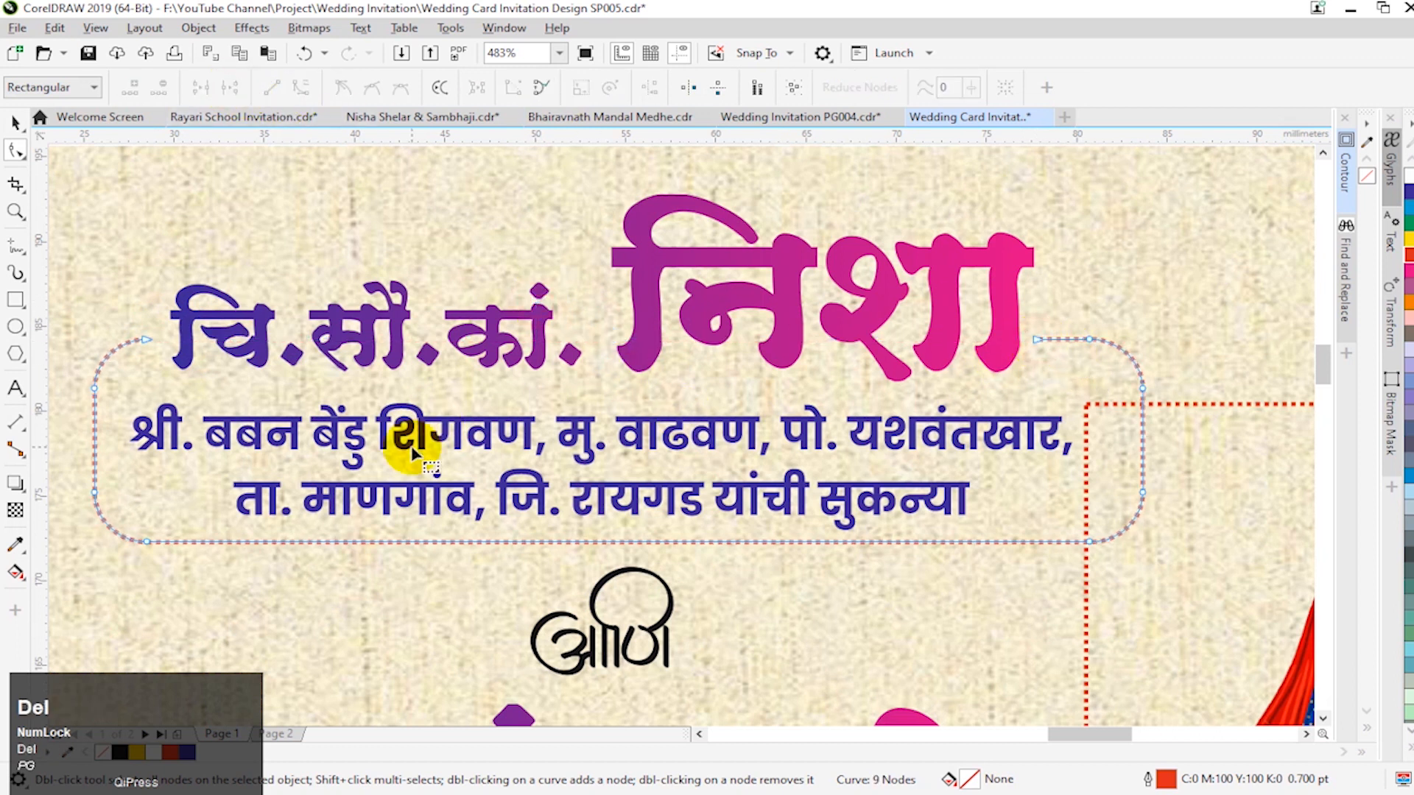
pyautogui.press('space')
# Step: Break the lower dotted frame's top edge on both sides of the groom's name and delete the segment crossing it
pyautogui.press('F3')
pyautogui.moveTo(491, 452)
pyautogui.mouseDown()
pyautogui.moveTo(1089, 719)
pyautogui.moveTo(1057, 664)
pyautogui.mouseUp()
pyautogui.press('F2')
pyautogui.moveTo(147, 505)
pyautogui.mouseDown()
pyautogui.moveTo(204, 546)
pyautogui.moveTo(911, 643)
pyautogui.mouseUp()
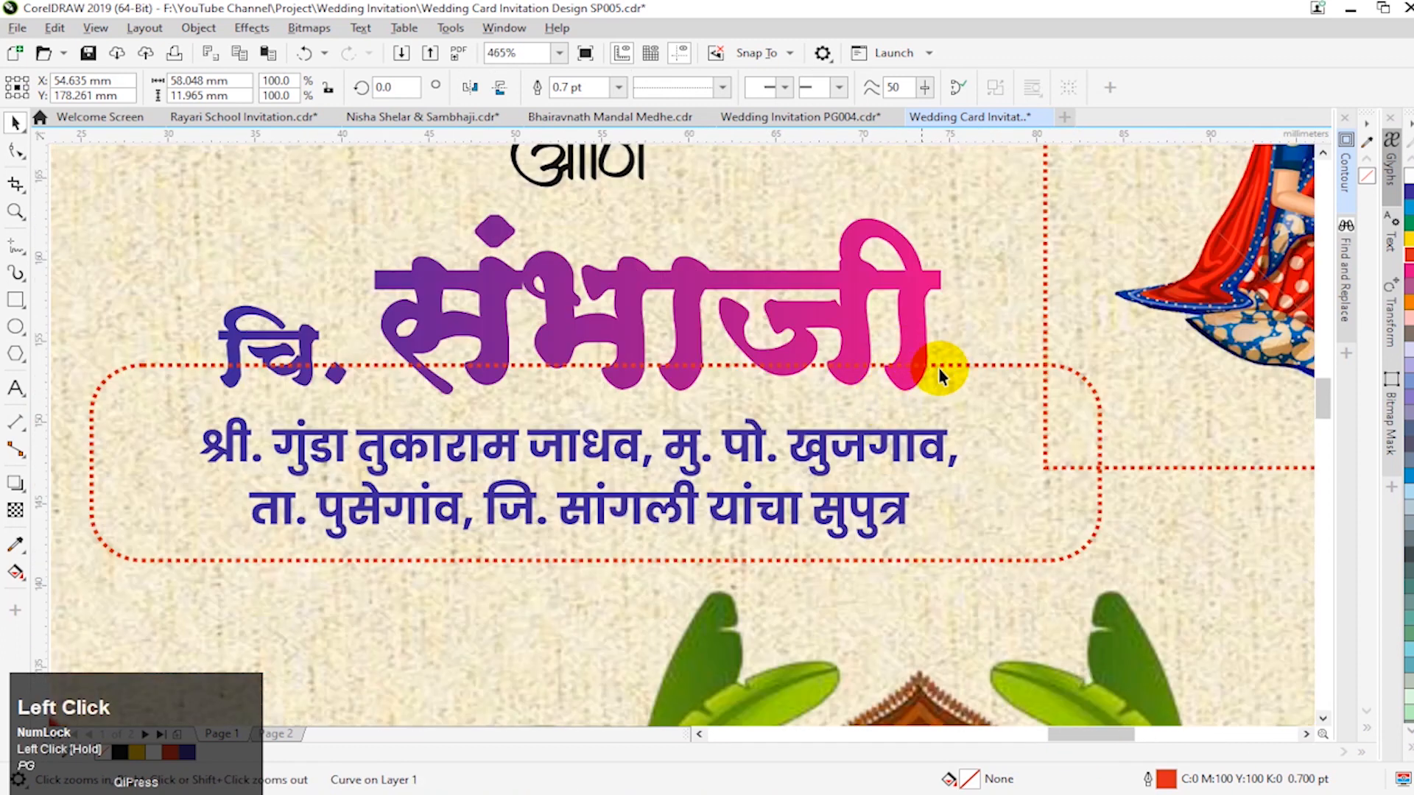
pyautogui.click(962, 365)
pyautogui.press('space')
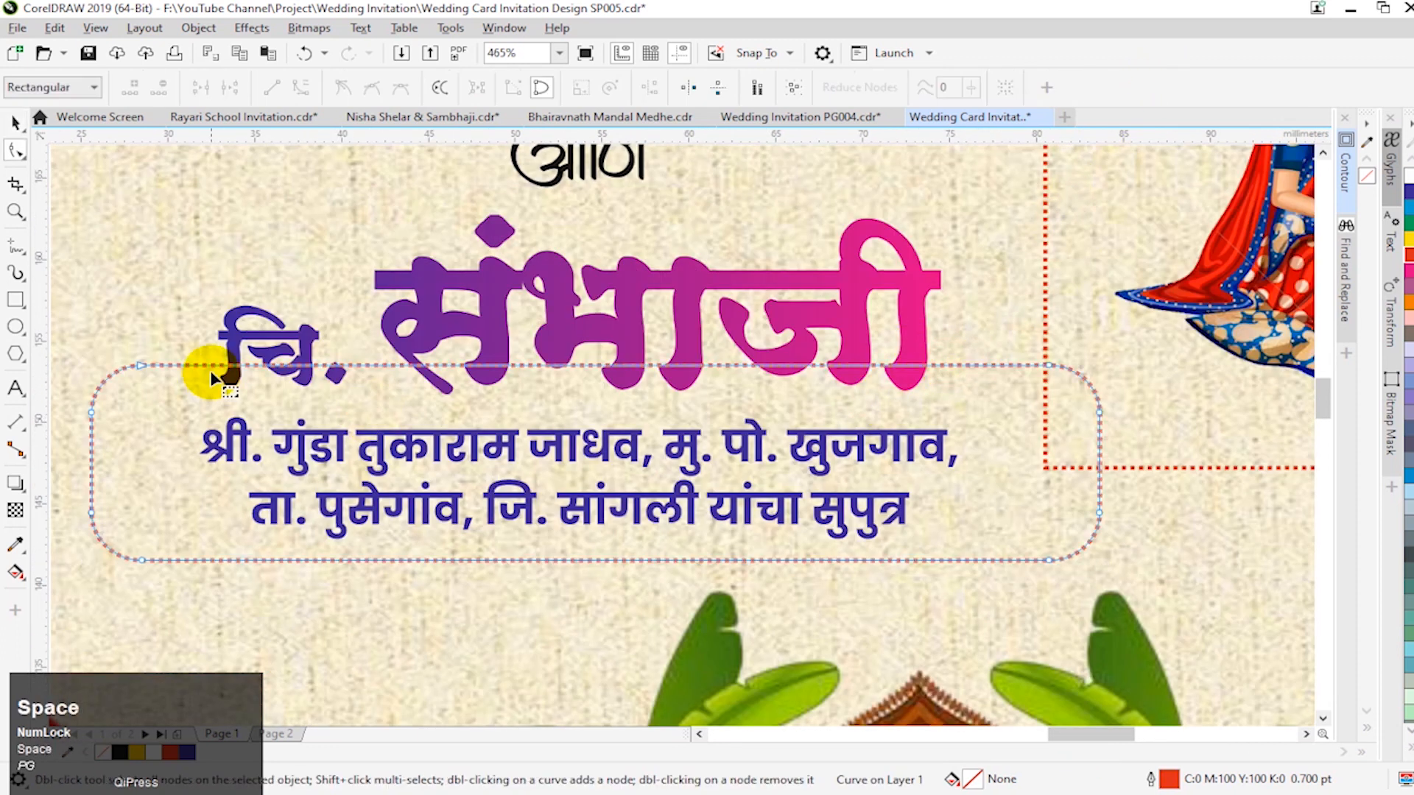
pyautogui.click(200, 365)
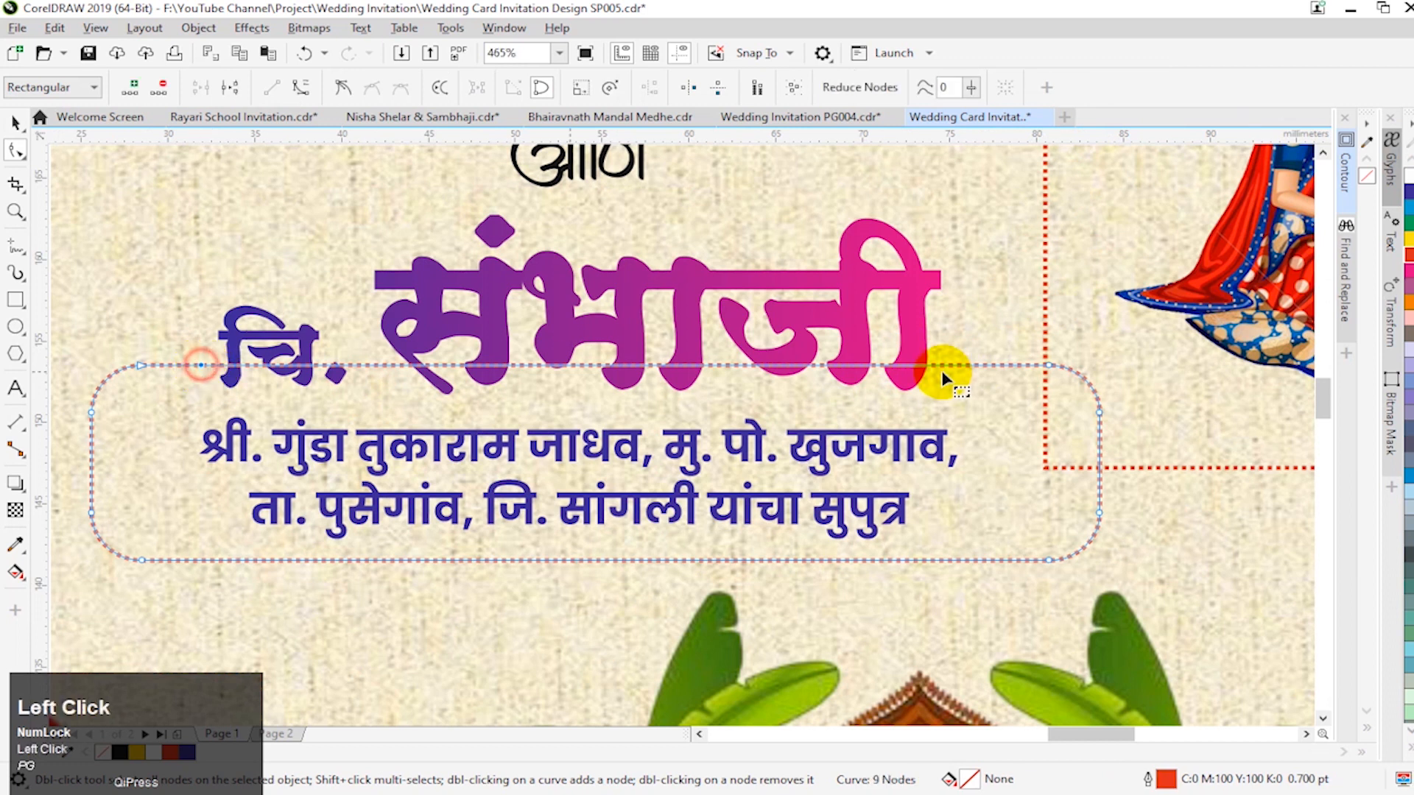
pyautogui.doubleClick(623, 365)
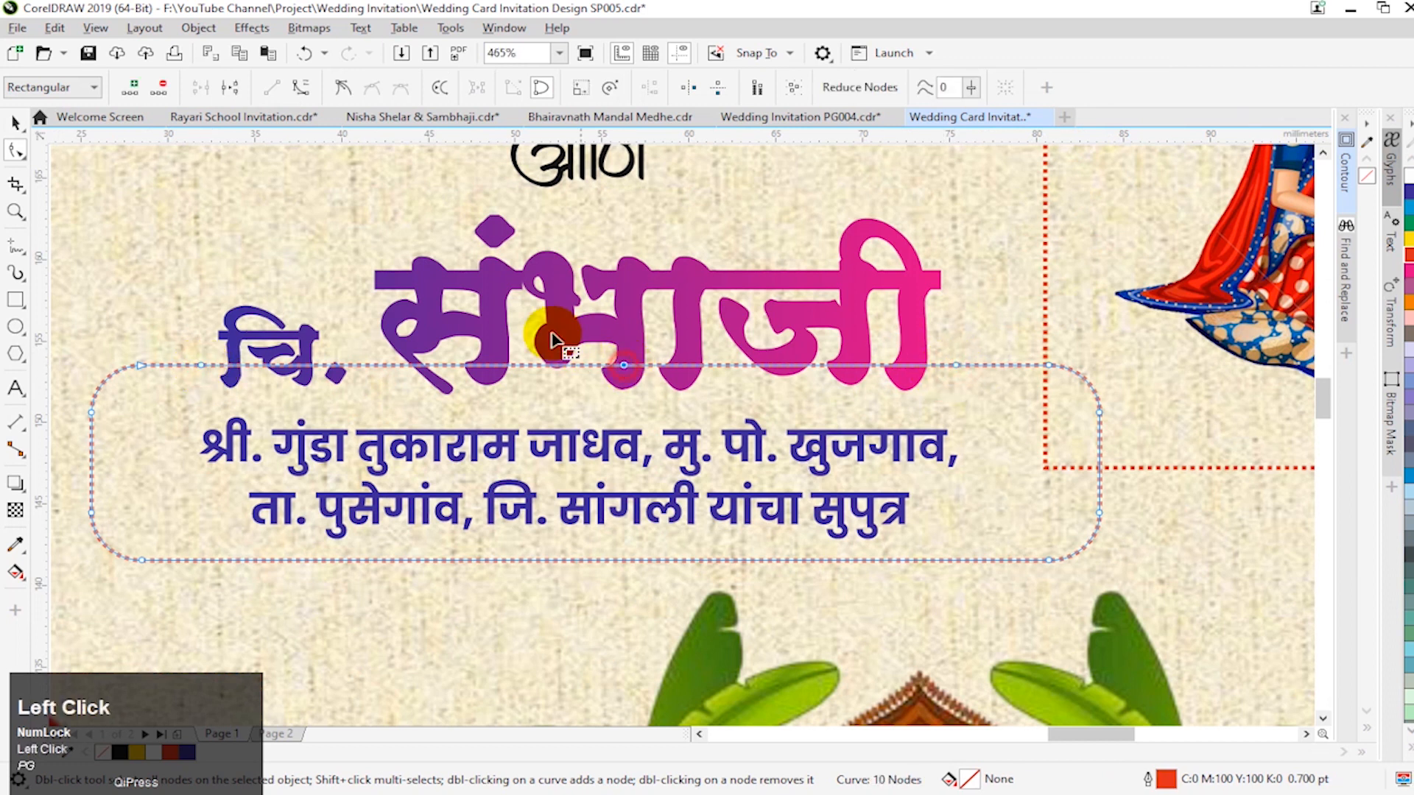
pyautogui.click(225, 87)
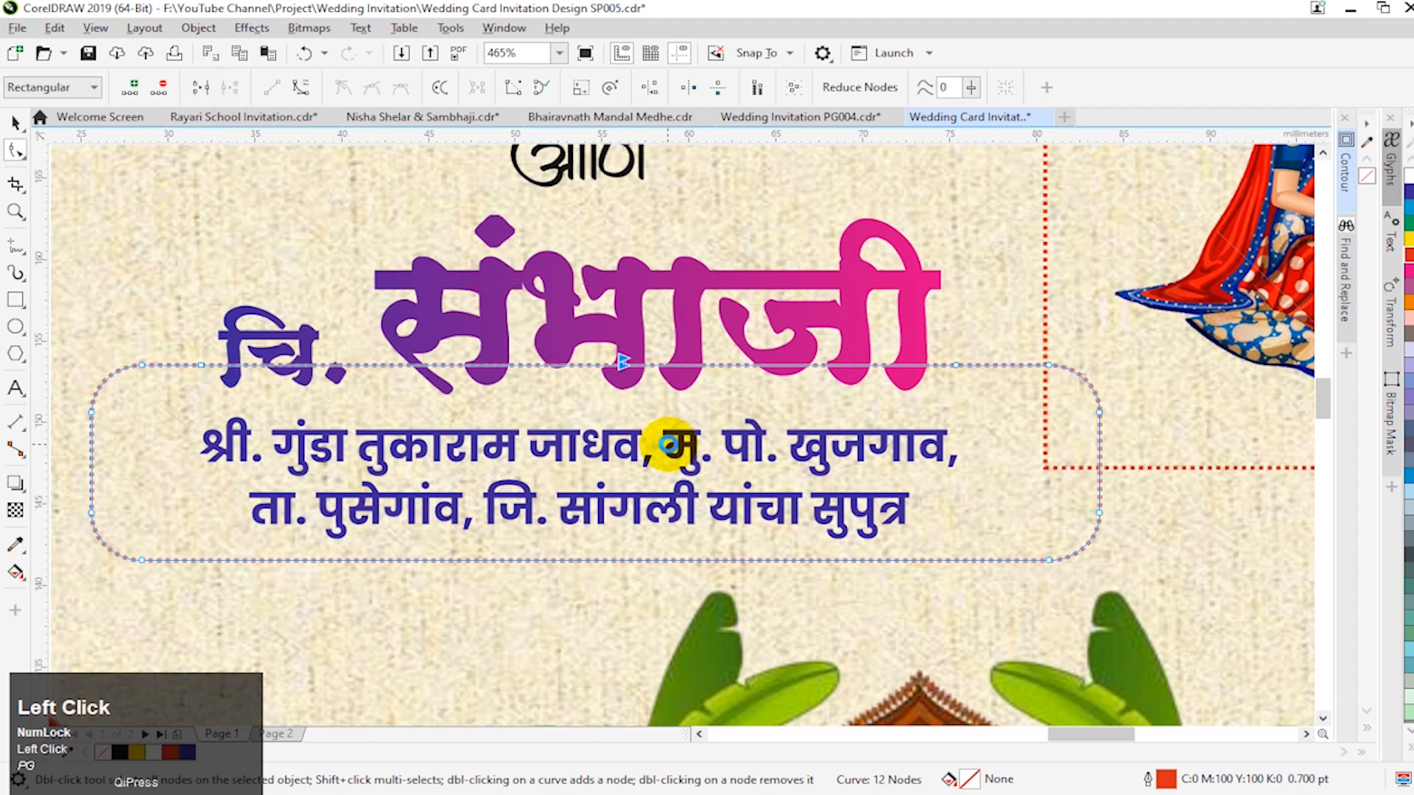
pyautogui.press('Delete')
pyautogui.press('space')
# Step: Convert the couple image's frame to curves, break it where it meets the family frames, and delete the part inside them
pyautogui.press('F3')
pyautogui.click(1049, 537)
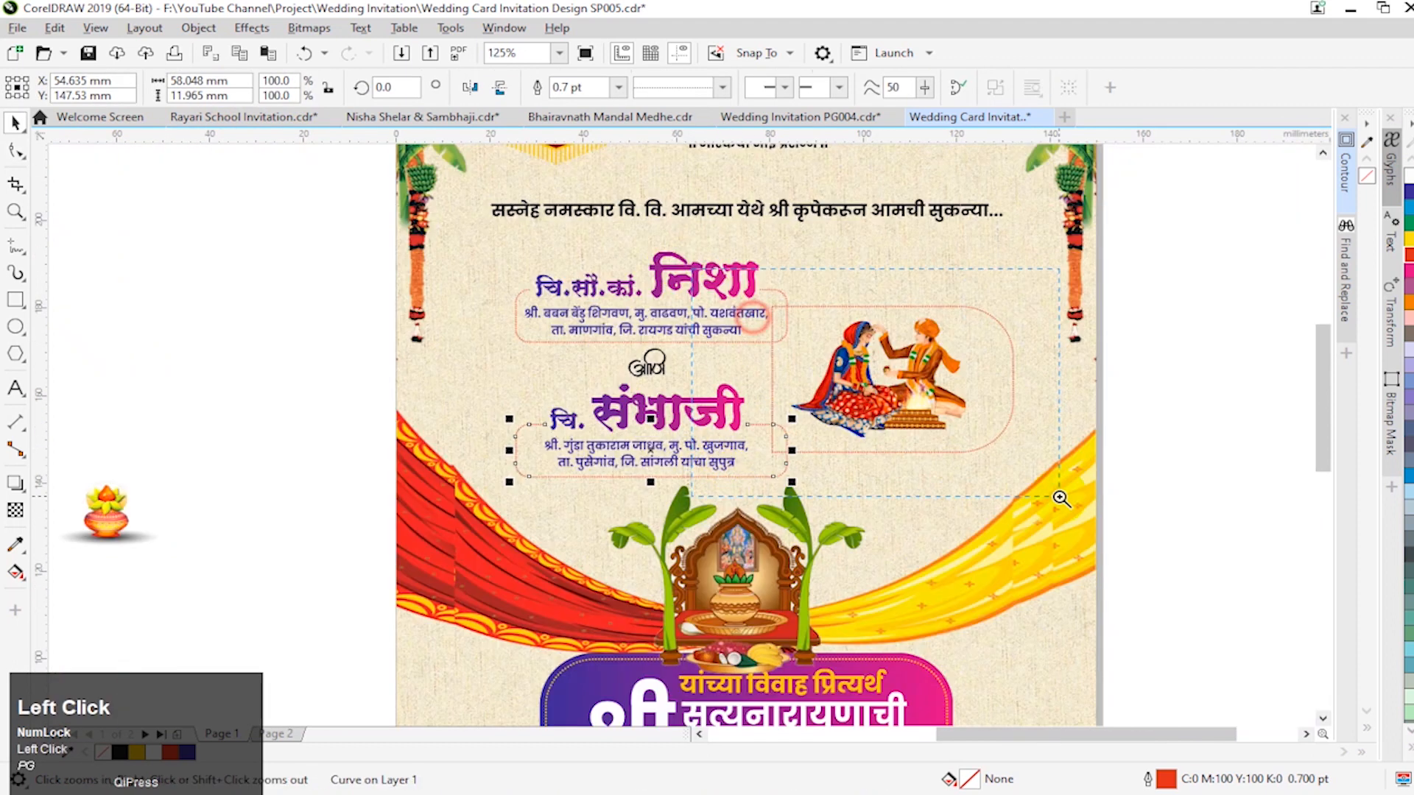
pyautogui.press('space')
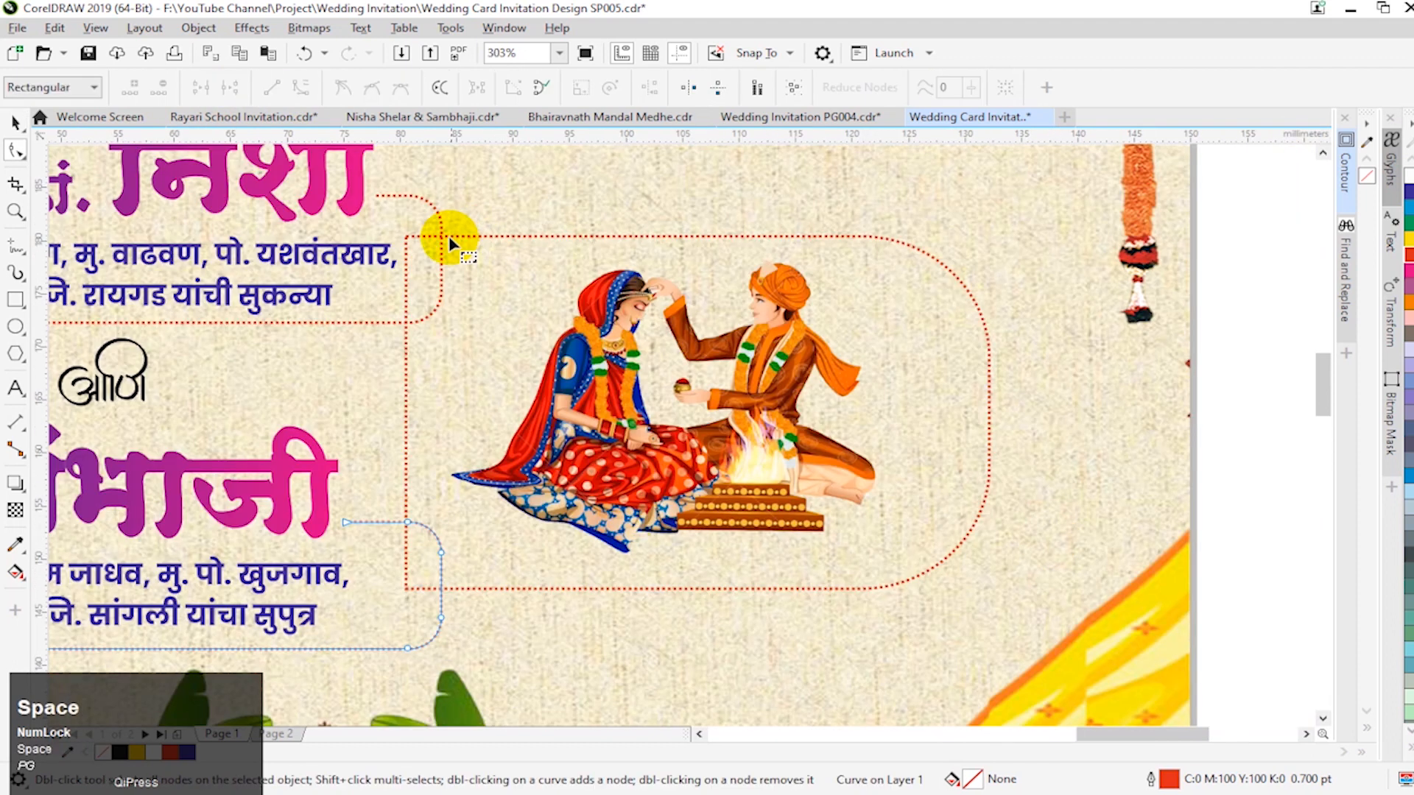
pyautogui.click(446, 238)
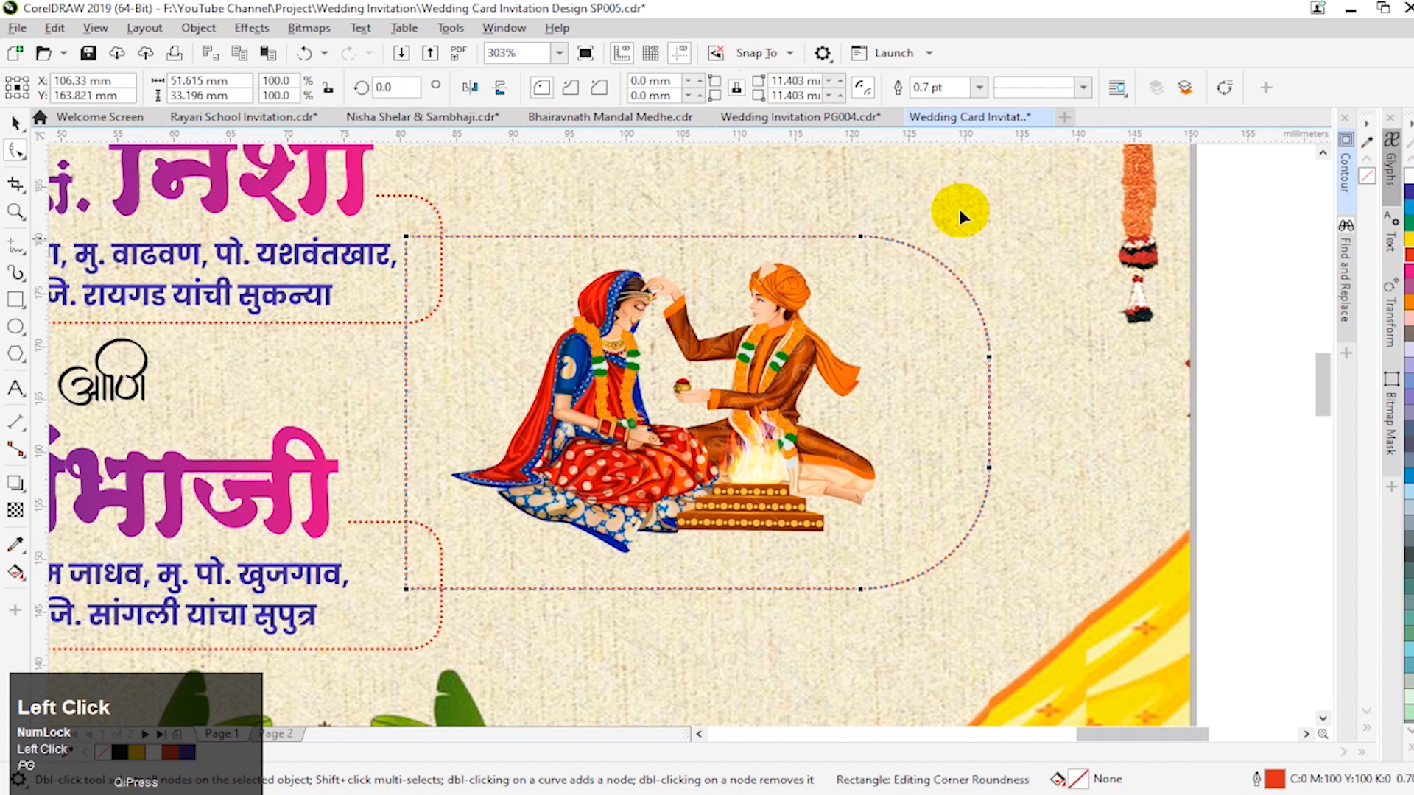
pyautogui.click(1225, 87)
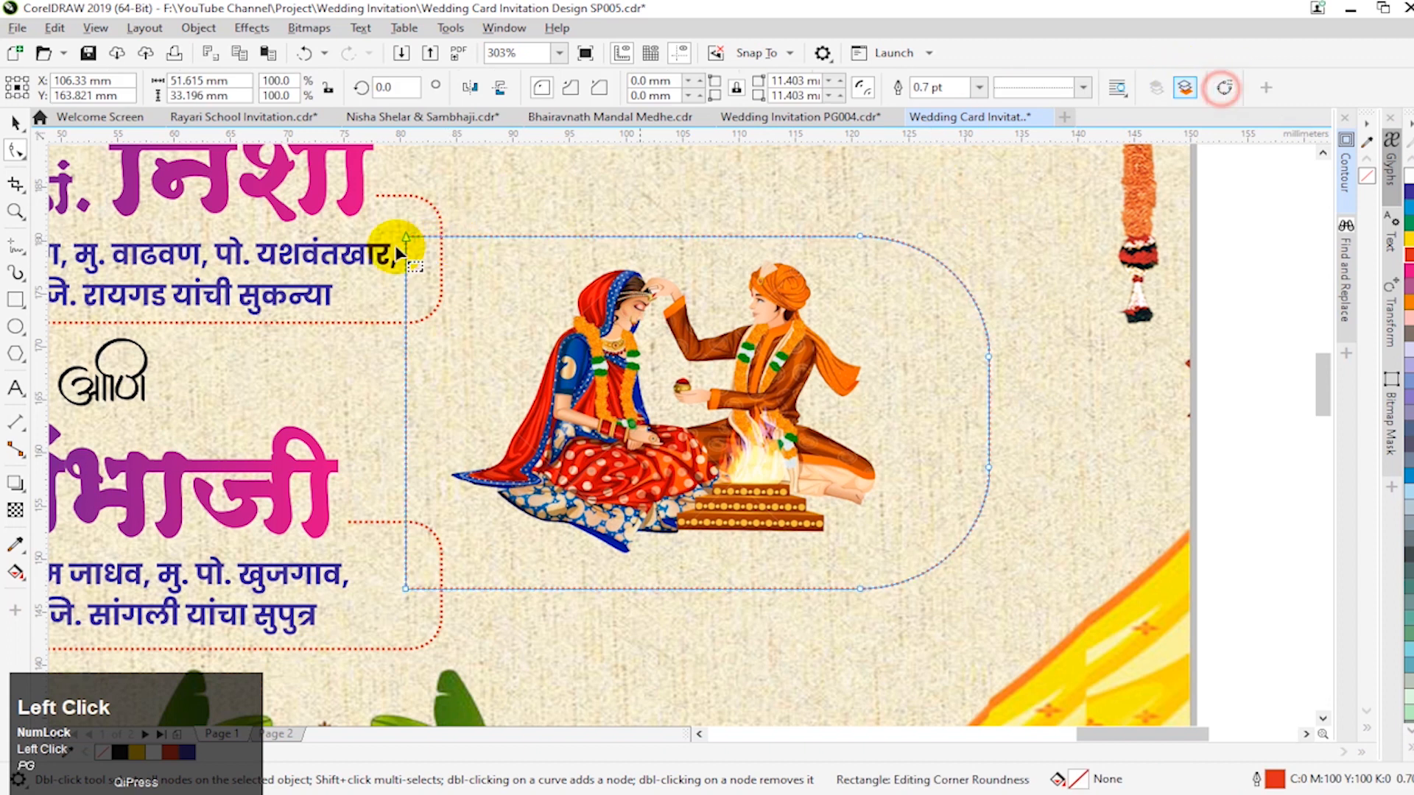
pyautogui.doubleClick(442, 237)
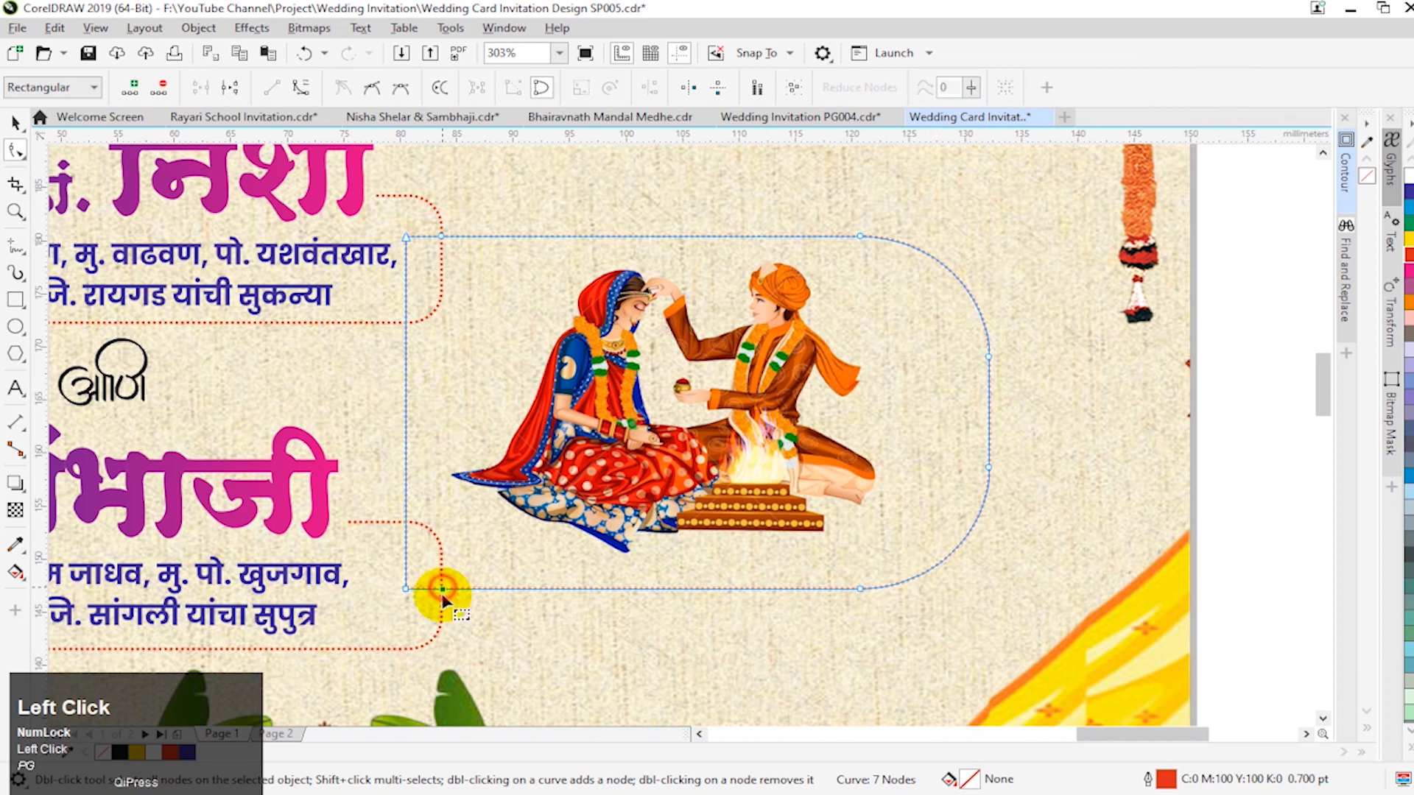
pyautogui.click(230, 87)
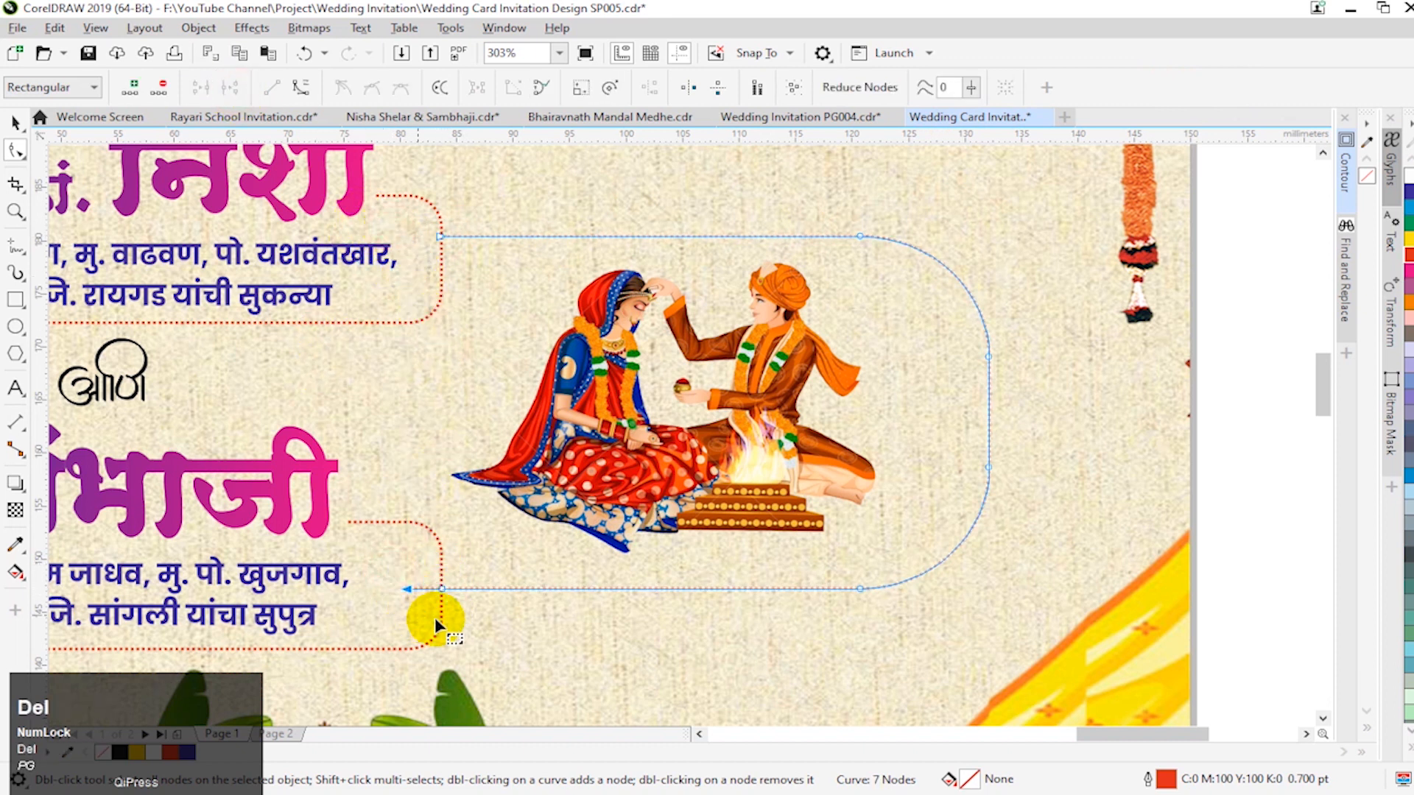
pyautogui.press('space')
# Step: Nudge the names, frames, couple image, cloth artwork, pooja banner and greeting line up by 2 mm
pyautogui.click(837, 650)
pyautogui.press('F2')
pyautogui.moveTo(246, 469); pyautogui.dragTo(893, 726)
pyautogui.moveTo(137, 311); pyautogui.dragTo(358, 431)
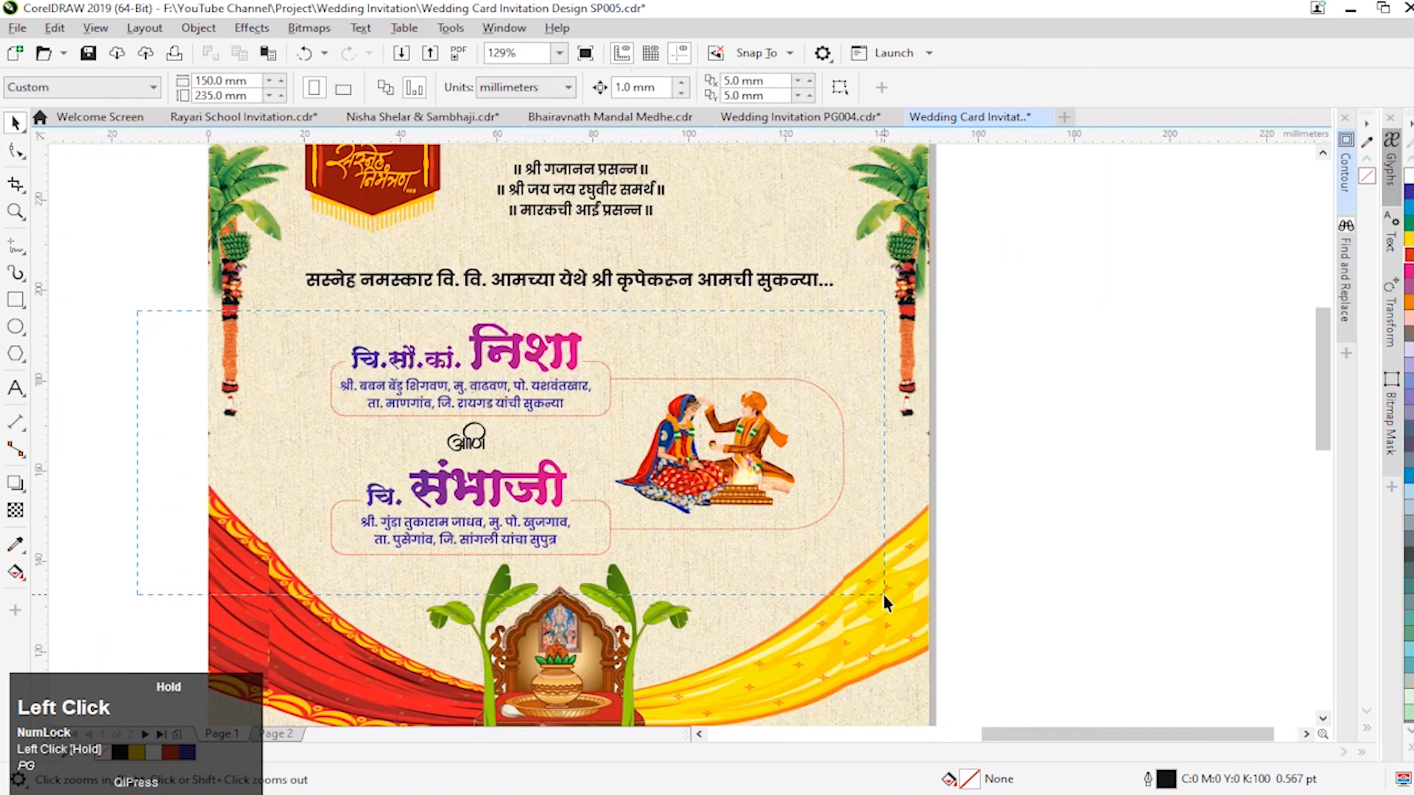
pyautogui.moveTo(882, 595); pyautogui.dragTo(884, 595)
pyautogui.press('F3')
pyautogui.keyDown('shift'); pyautogui.click(654, 670); pyautogui.keyUp('shift')
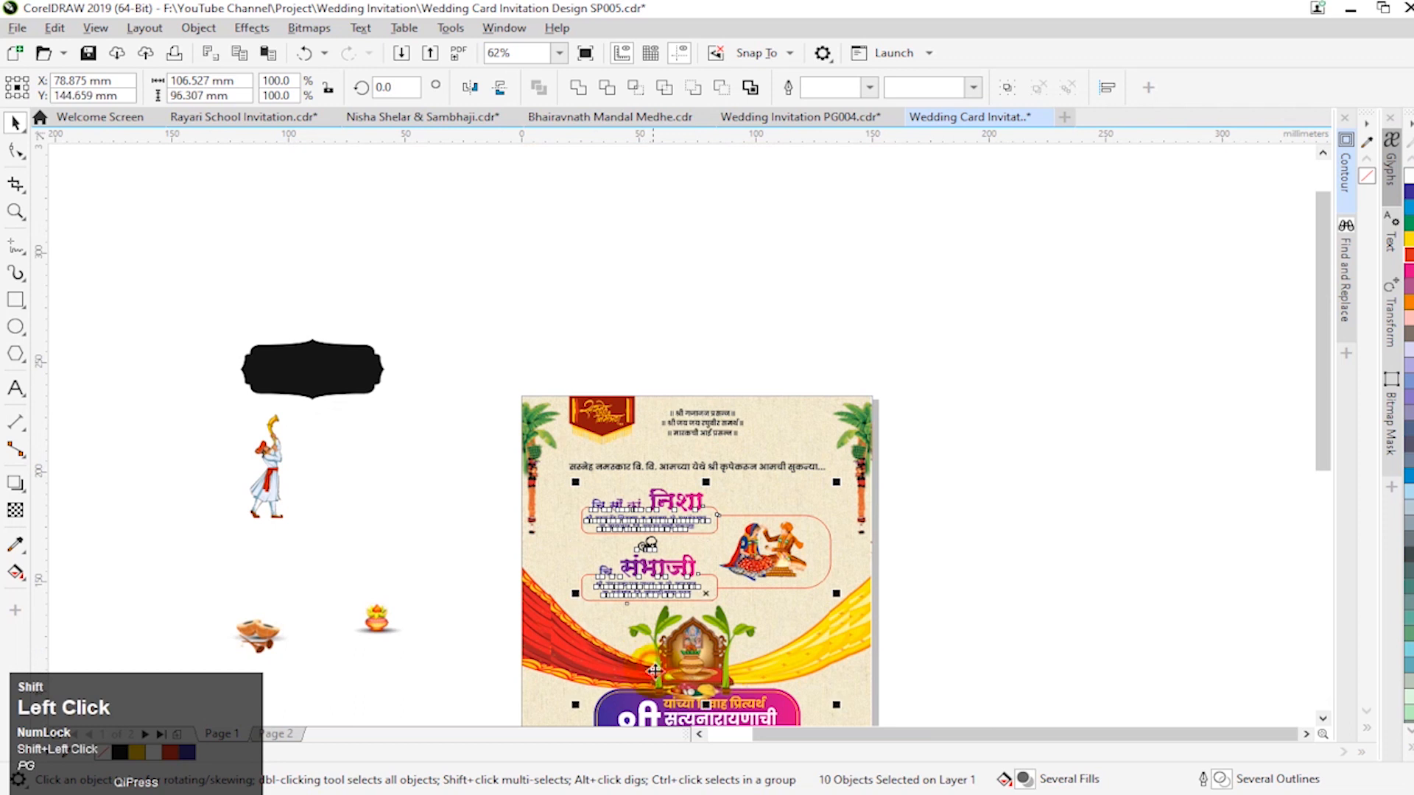
pyautogui.press('F3')
pyautogui.moveTo(600, 605); pyautogui.dragTo(942, 701)
pyautogui.moveTo(445, 460); pyautogui.dragTo(990, 648)
pyautogui.hotkey('shift', 'Up')
pyautogui.hotkey('shift', 'Up')
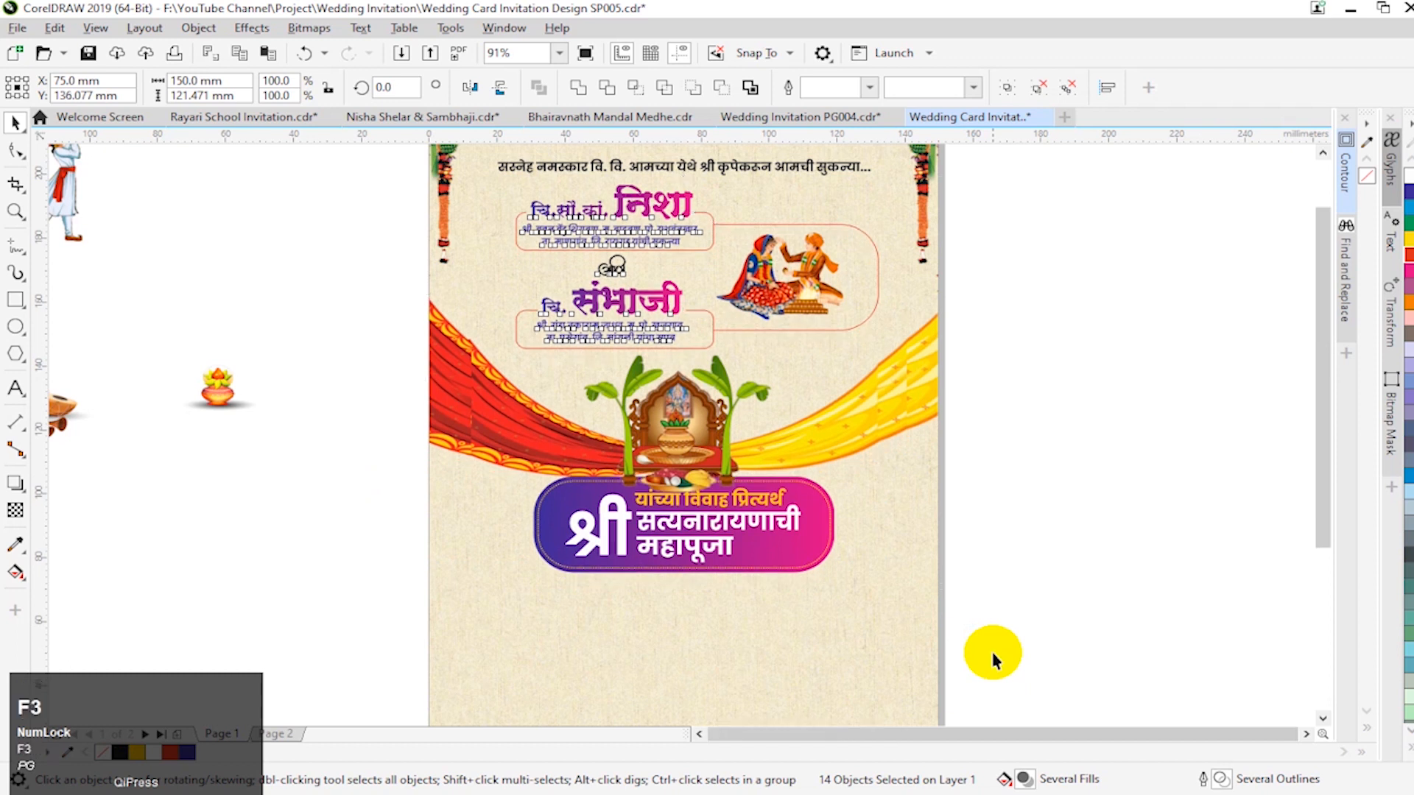
pyautogui.press('F3')
pyautogui.press('F2')
pyautogui.moveTo(640, 335); pyautogui.dragTo(1102, 650)
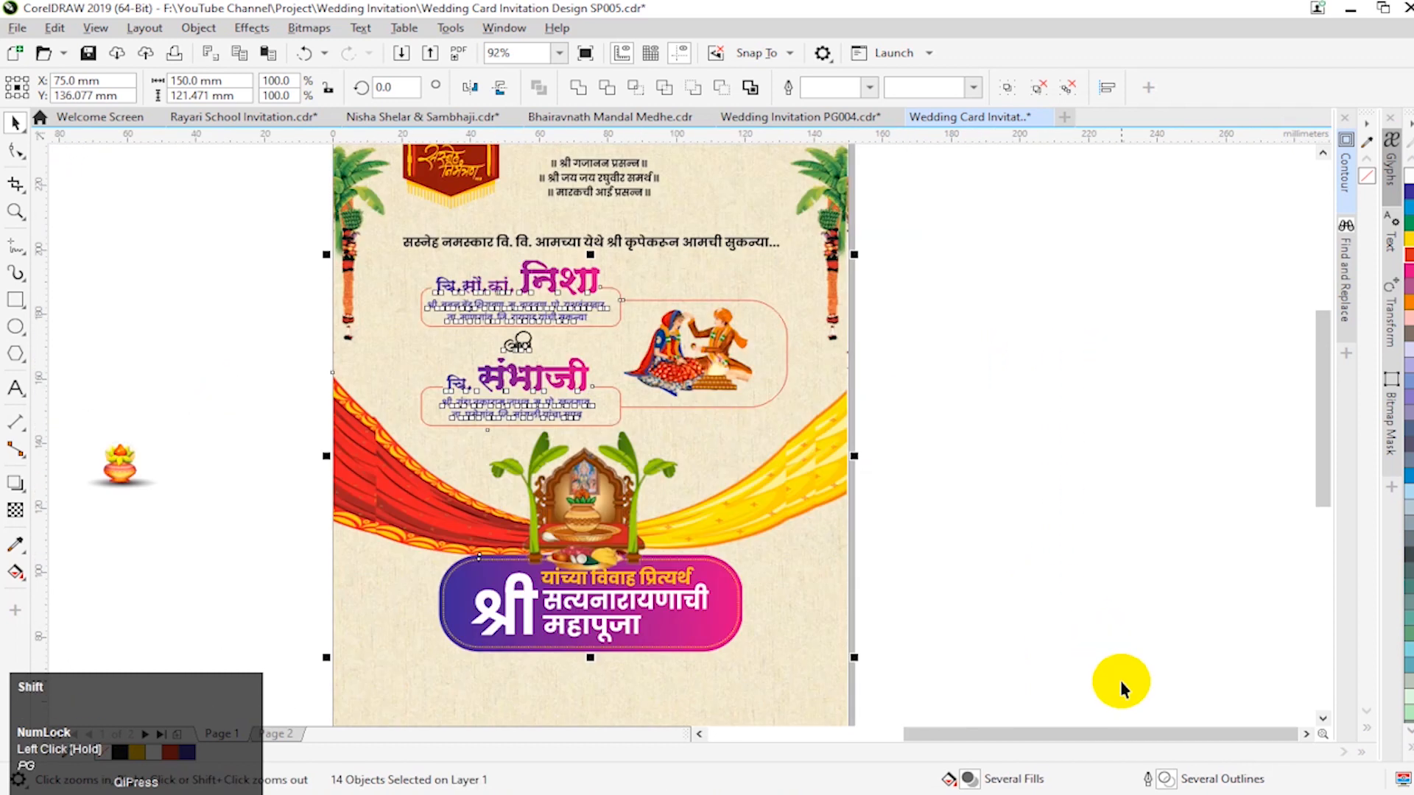
pyautogui.hotkey('shift', 'Up')
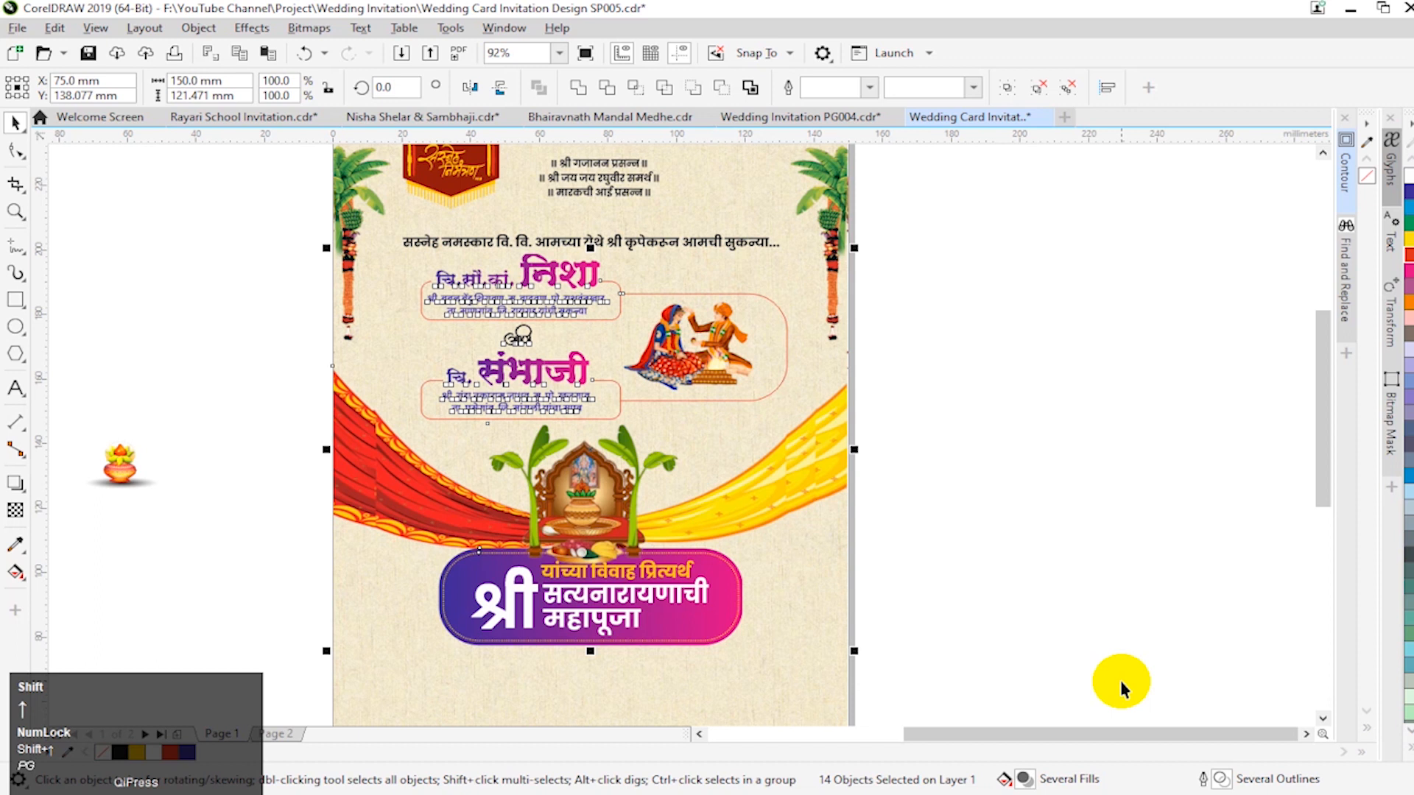
pyautogui.hotkey('ctrl', 'z')
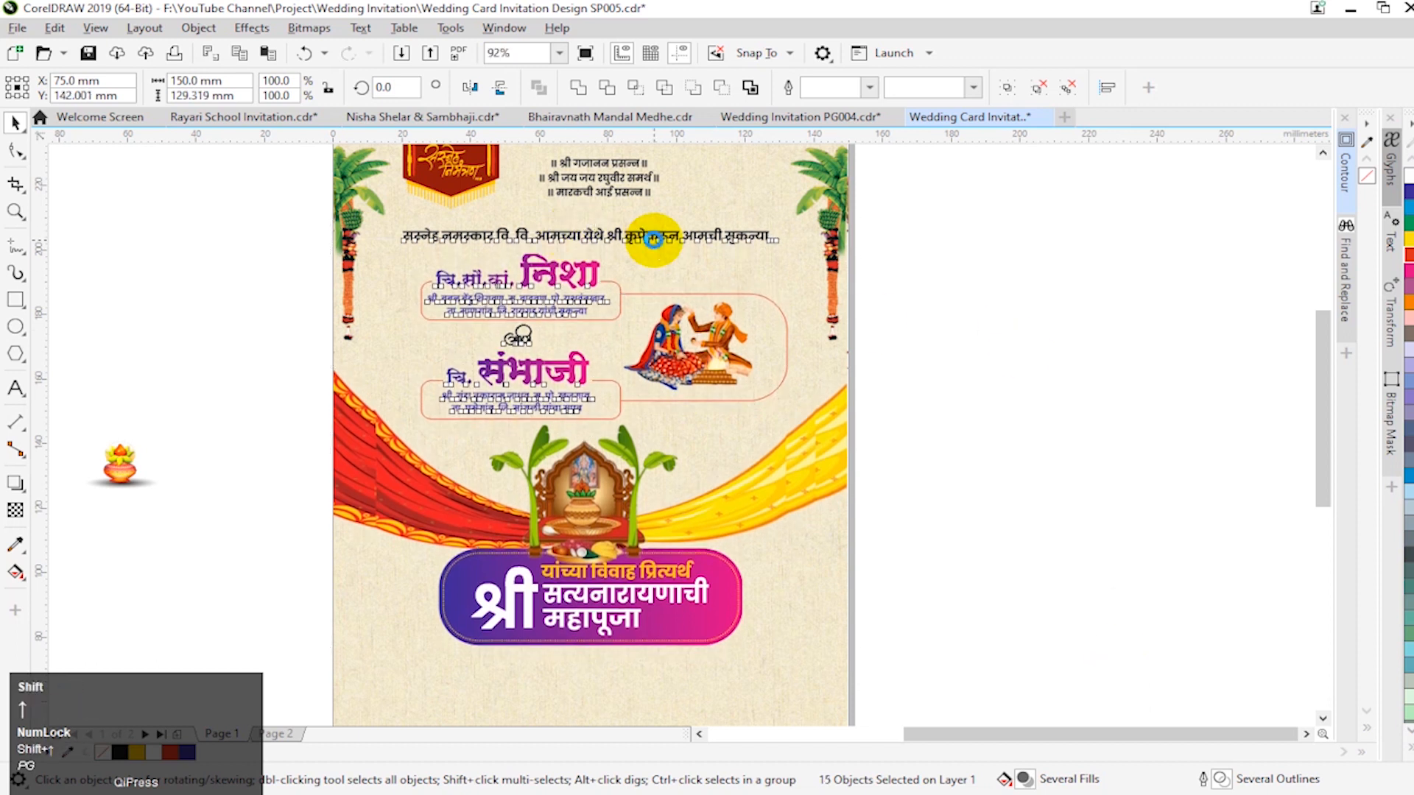
pyautogui.press('F3')
pyautogui.click(985, 363)
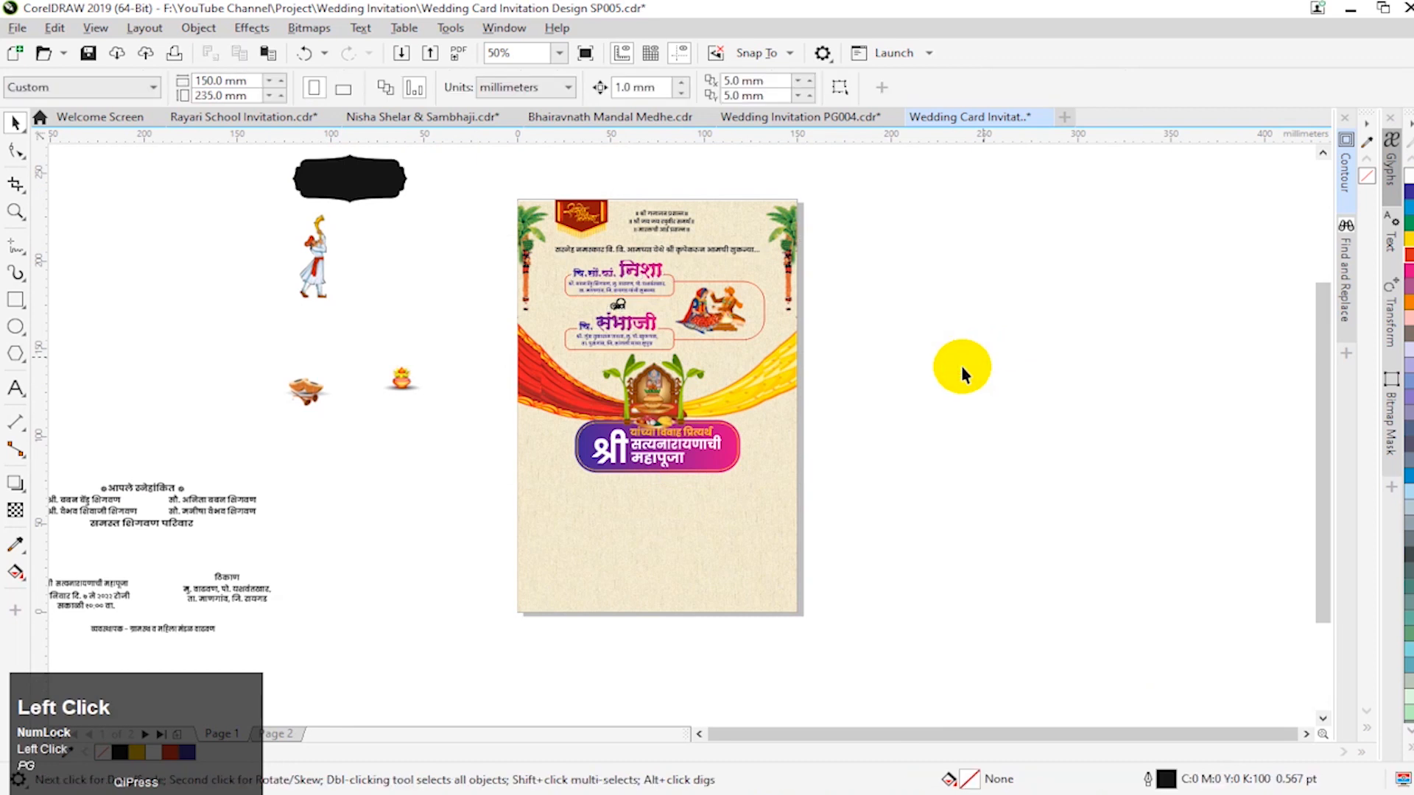
# Step: Color the three invocation lines and the greeting line dark blue like the family details, and save the document
pyautogui.press('F2')
pyautogui.moveTo(505, 193); pyautogui.dragTo(896, 356)
pyautogui.click(650, 297)
pyautogui.keyDown('shift'); pyautogui.click(650, 402); pyautogui.keyUp('shift')
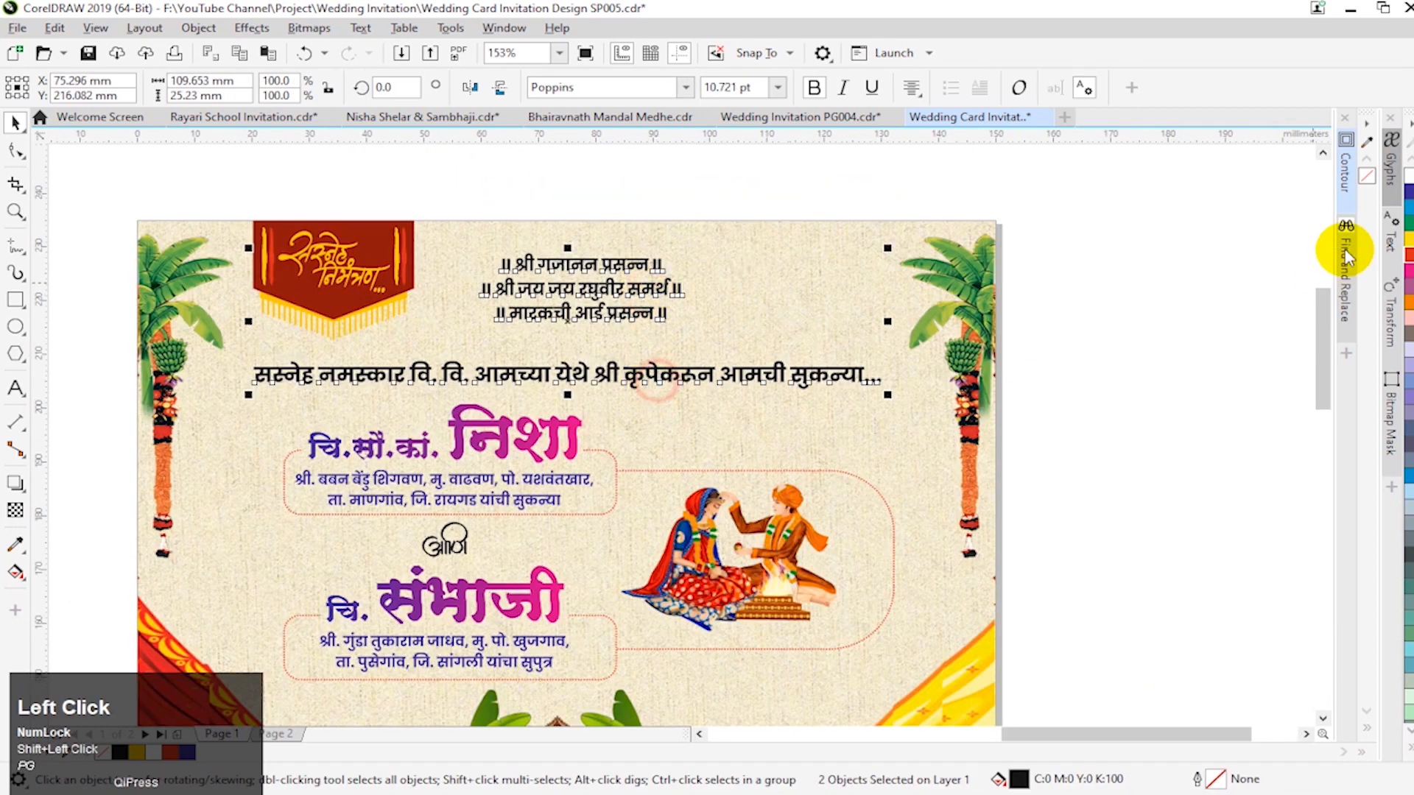
pyautogui.click(1153, 416)
pyautogui.click(651, 309)
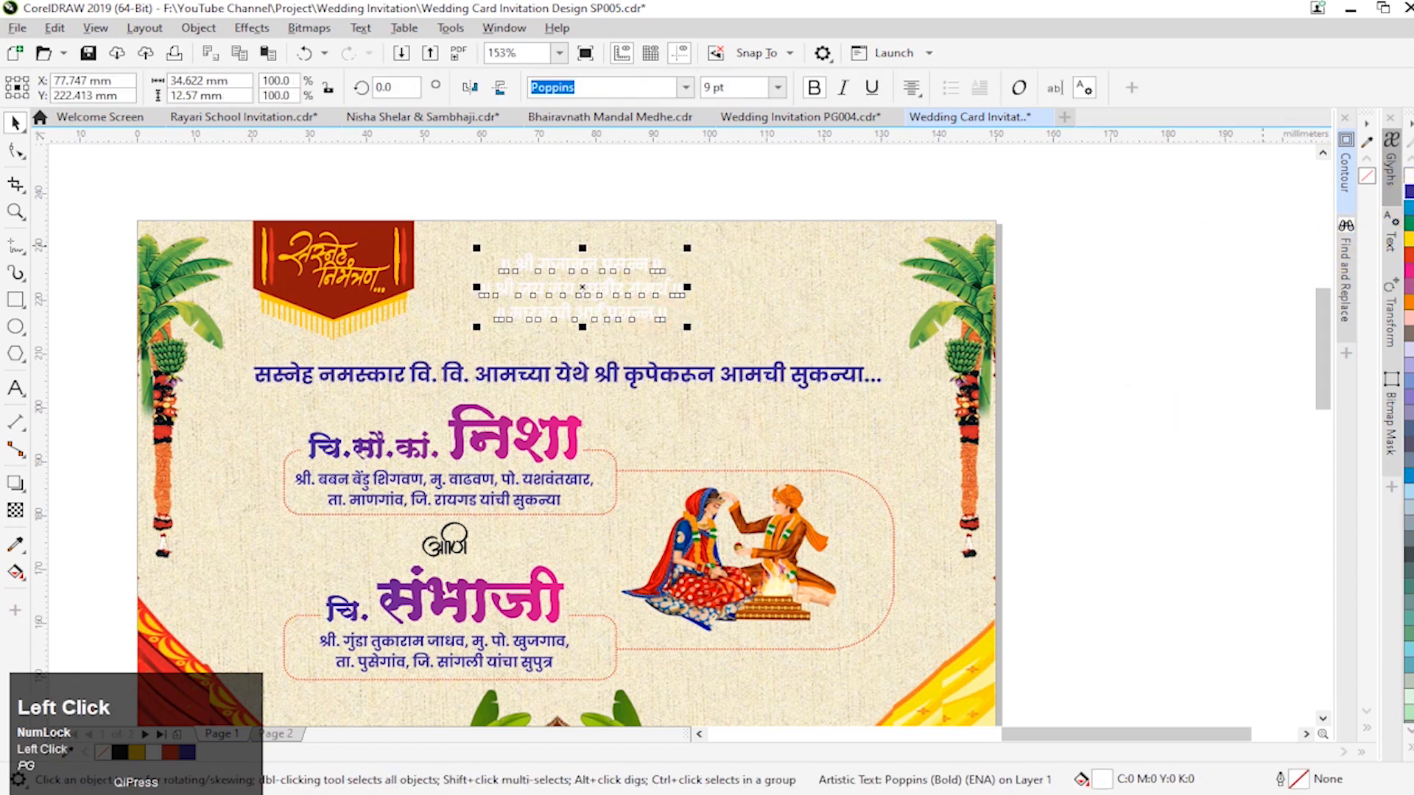
pyautogui.click(1088, 379)
pyautogui.press('F3')
pyautogui.press('F4')
pyautogui.press('F2')
pyautogui.moveTo(606, 398); pyautogui.dragTo(1290, 727)
pyautogui.hotkey('ctrl', 's')
# Step: Place the Ganpati image to the right of the invocation lines, scaled down to about 17.1 × 16.1 mm
pyautogui.press('F3')
pyautogui.moveTo(431, 272); pyautogui.dragTo(938, 290)
pyautogui.press('F2')
pyautogui.moveTo(818, 183); pyautogui.dragTo(1042, 353)
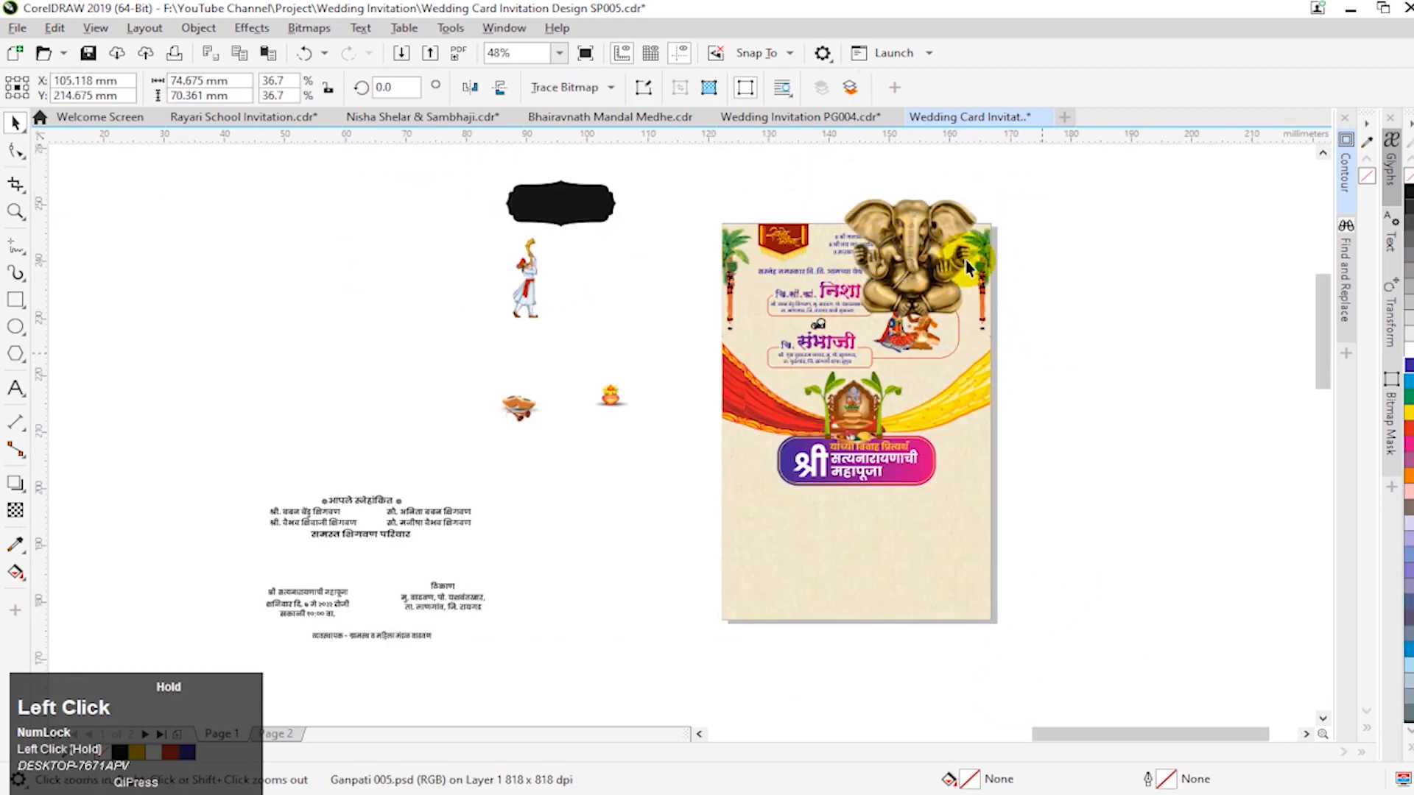
pyautogui.moveTo(858, 206); pyautogui.dragTo(719, 413)
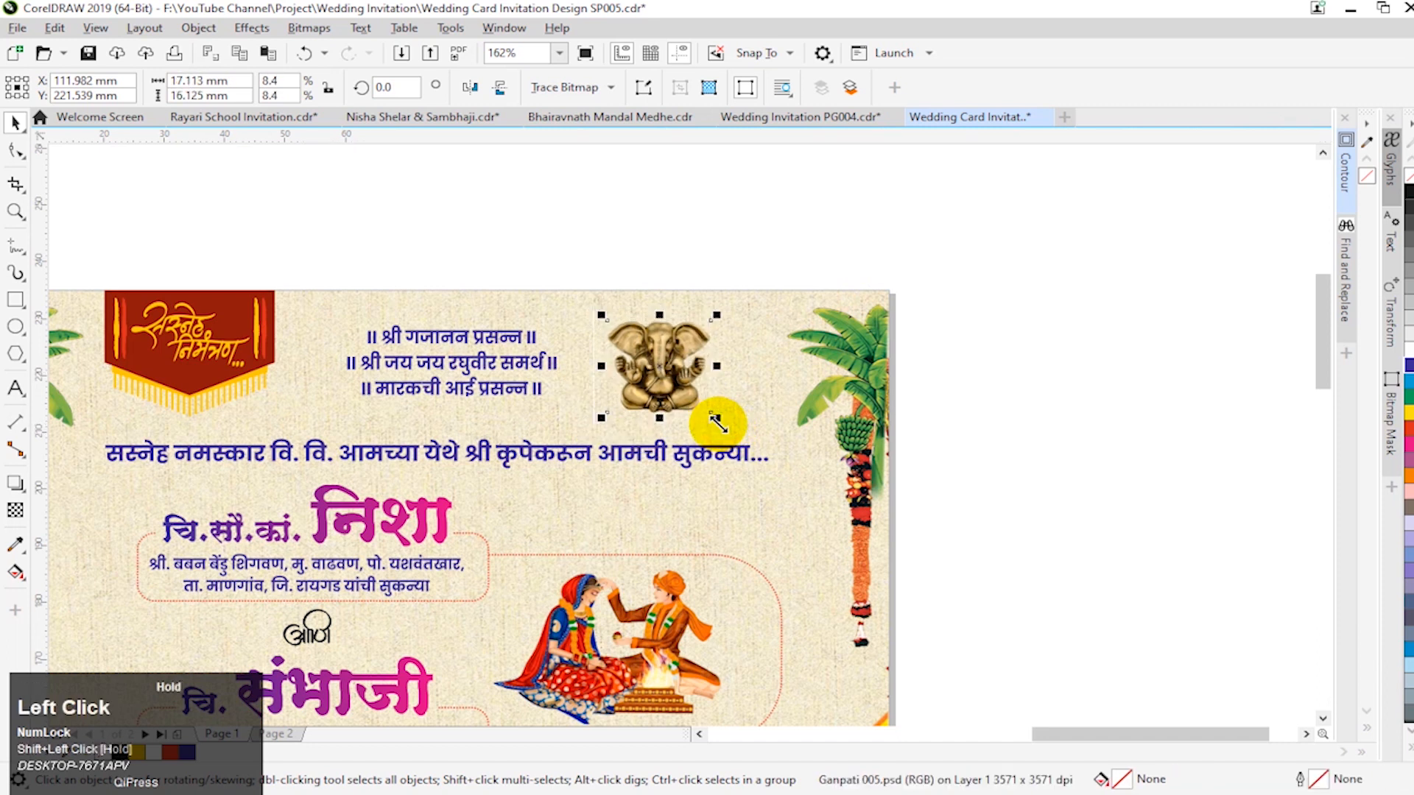
pyautogui.click(946, 435)
# Step: Move the host family text block from outside the page onto the card, just below the pooja banner
pyautogui.press('F3')
pyautogui.press('F3')
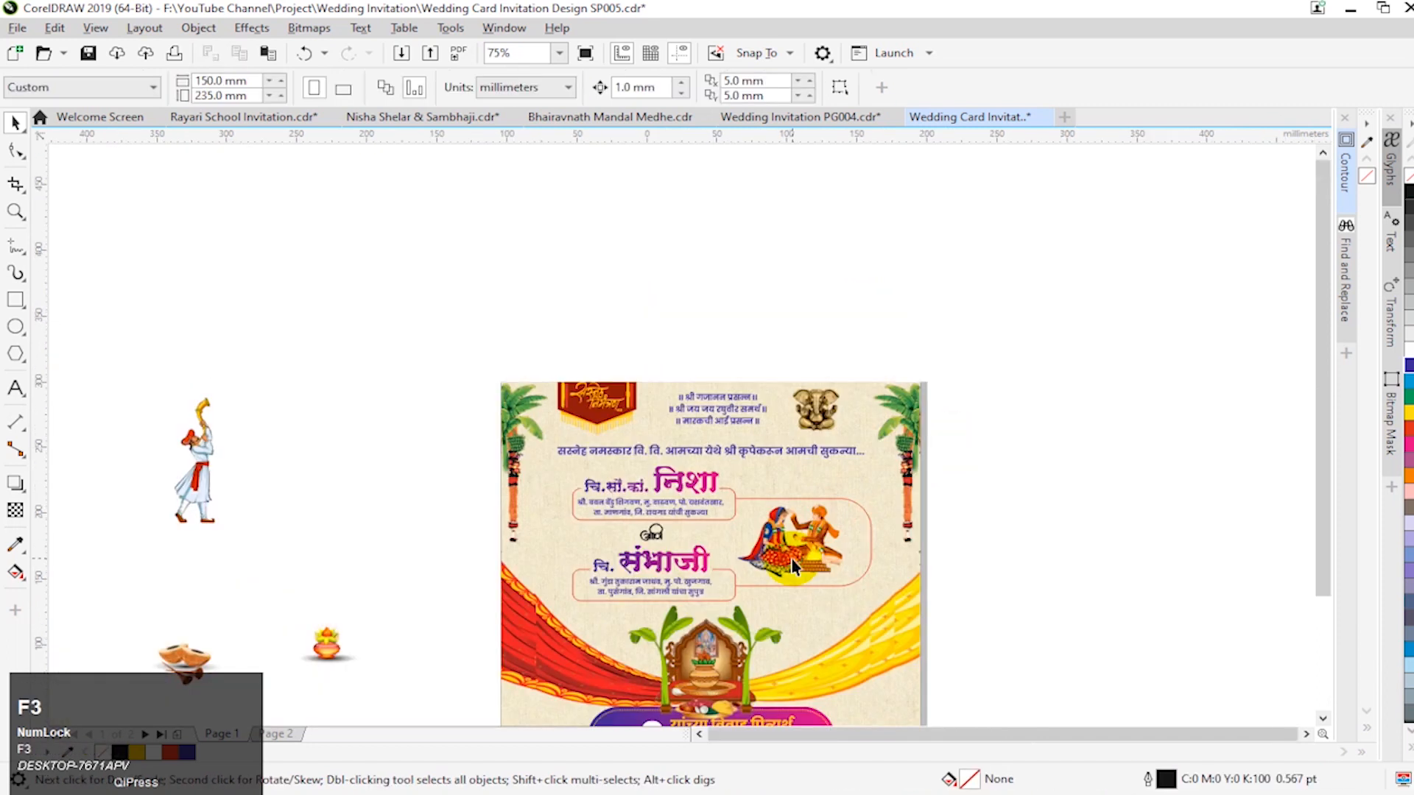
pyautogui.press('F2')
pyautogui.moveTo(354, 398); pyautogui.dragTo(1016, 703)
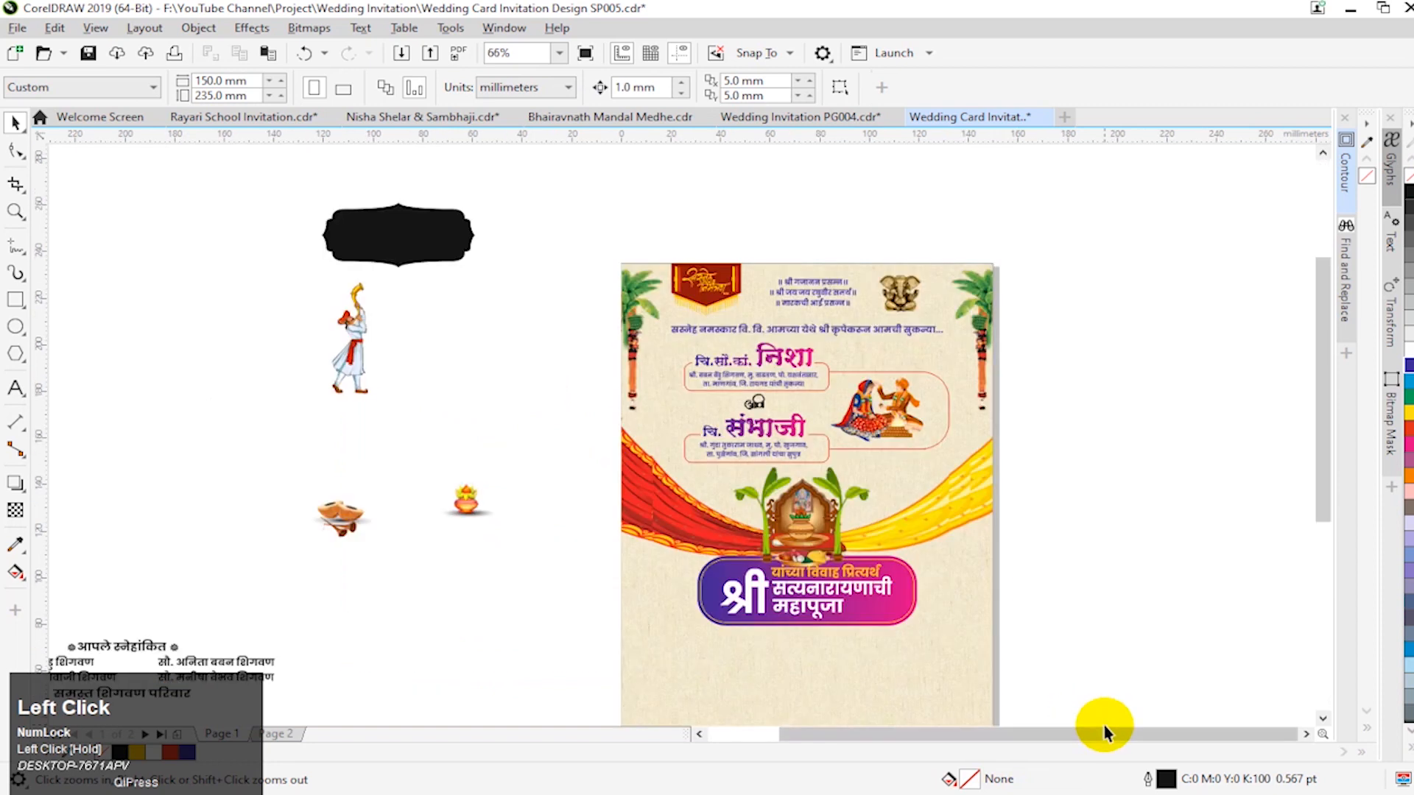
pyautogui.press('F4')
pyautogui.click(373, 561)
pyautogui.moveTo(373, 561); pyautogui.dragTo(964, 552)
pyautogui.press('F2')
pyautogui.moveTo(727, 475); pyautogui.dragTo(1212, 726)
# Step: Center the heading "आपले स्नेहांकित" horizontally on the card and group the two columns of host names below it
pyautogui.click(173, 309)
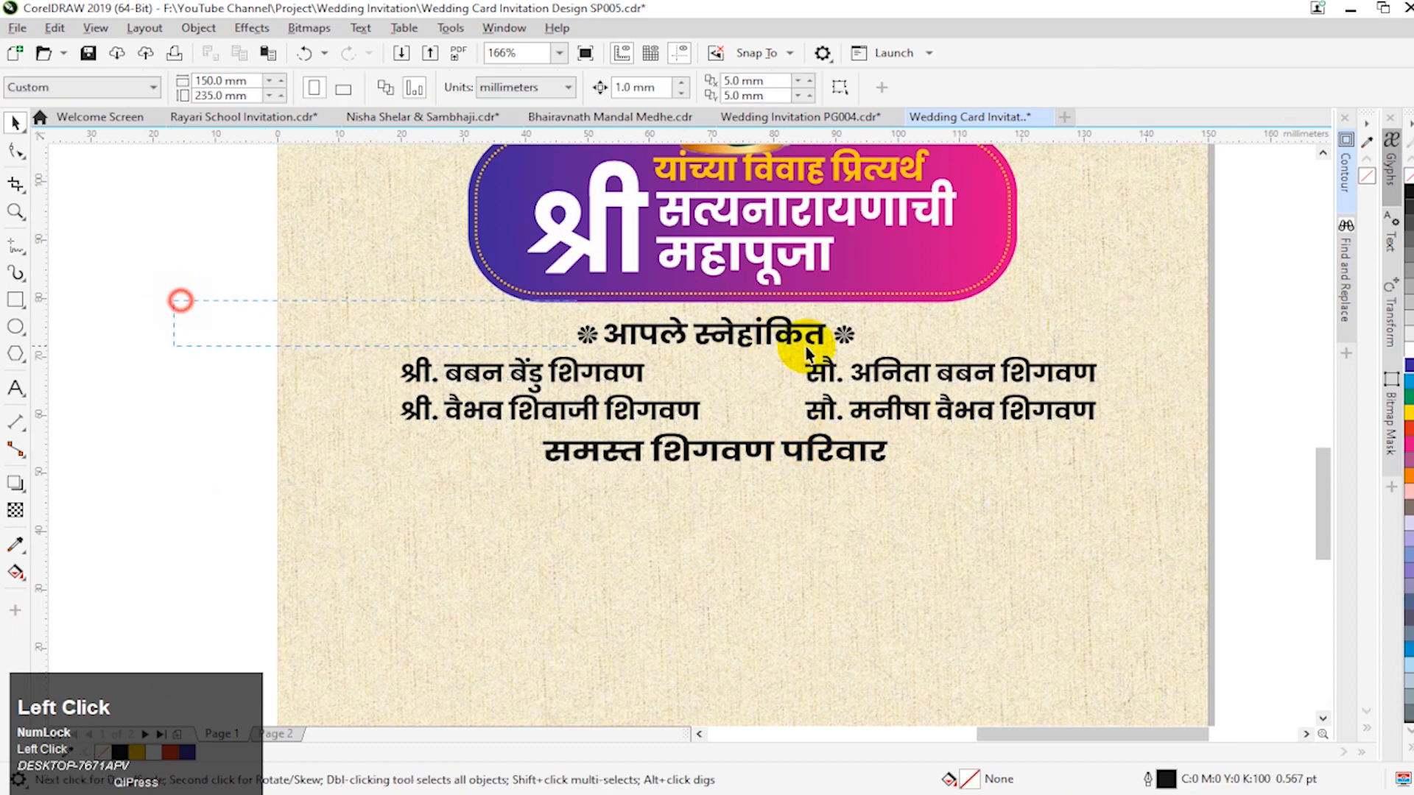
pyautogui.click(1147, 312)
pyautogui.press('c')
pyautogui.click(585, 366)
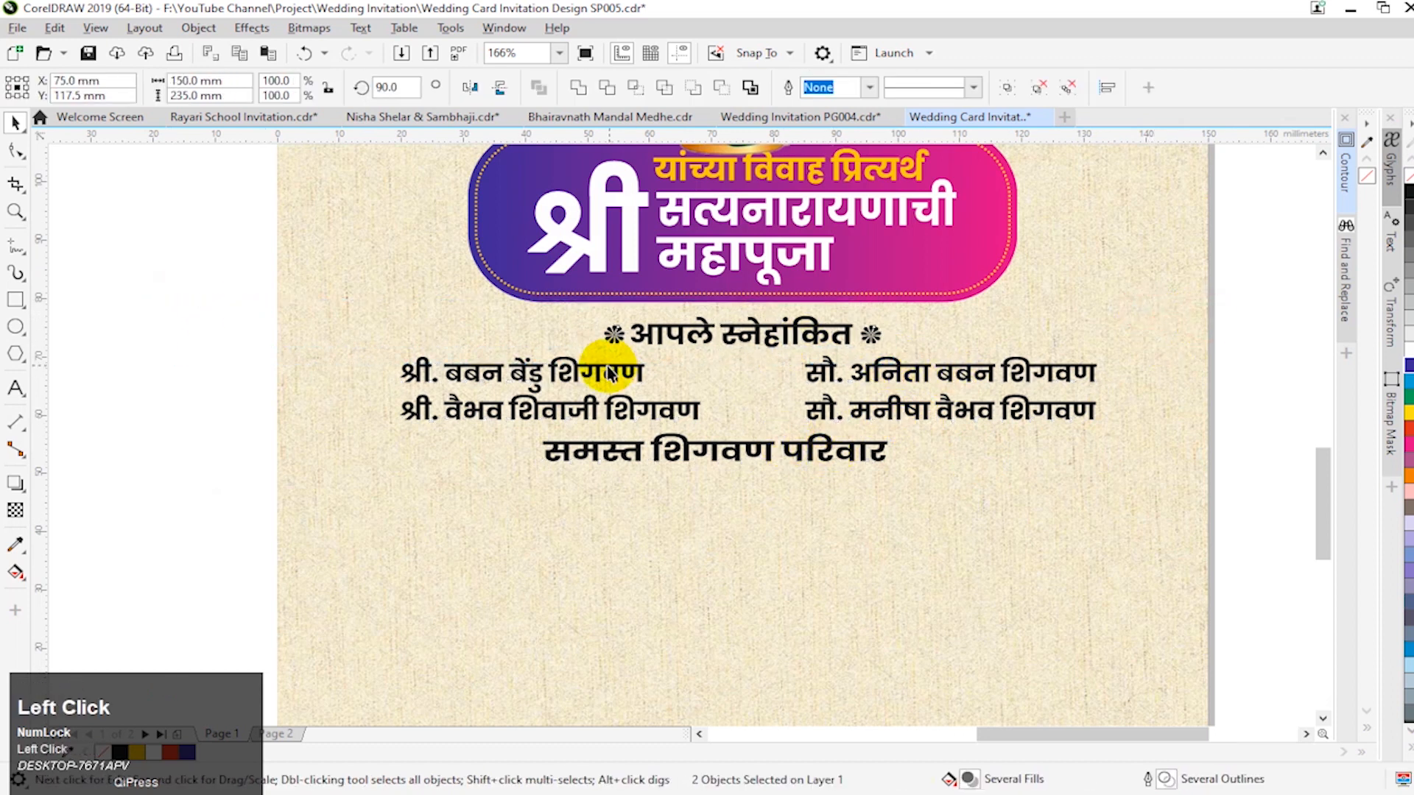
pyautogui.hotkey('ctrl', 'g')
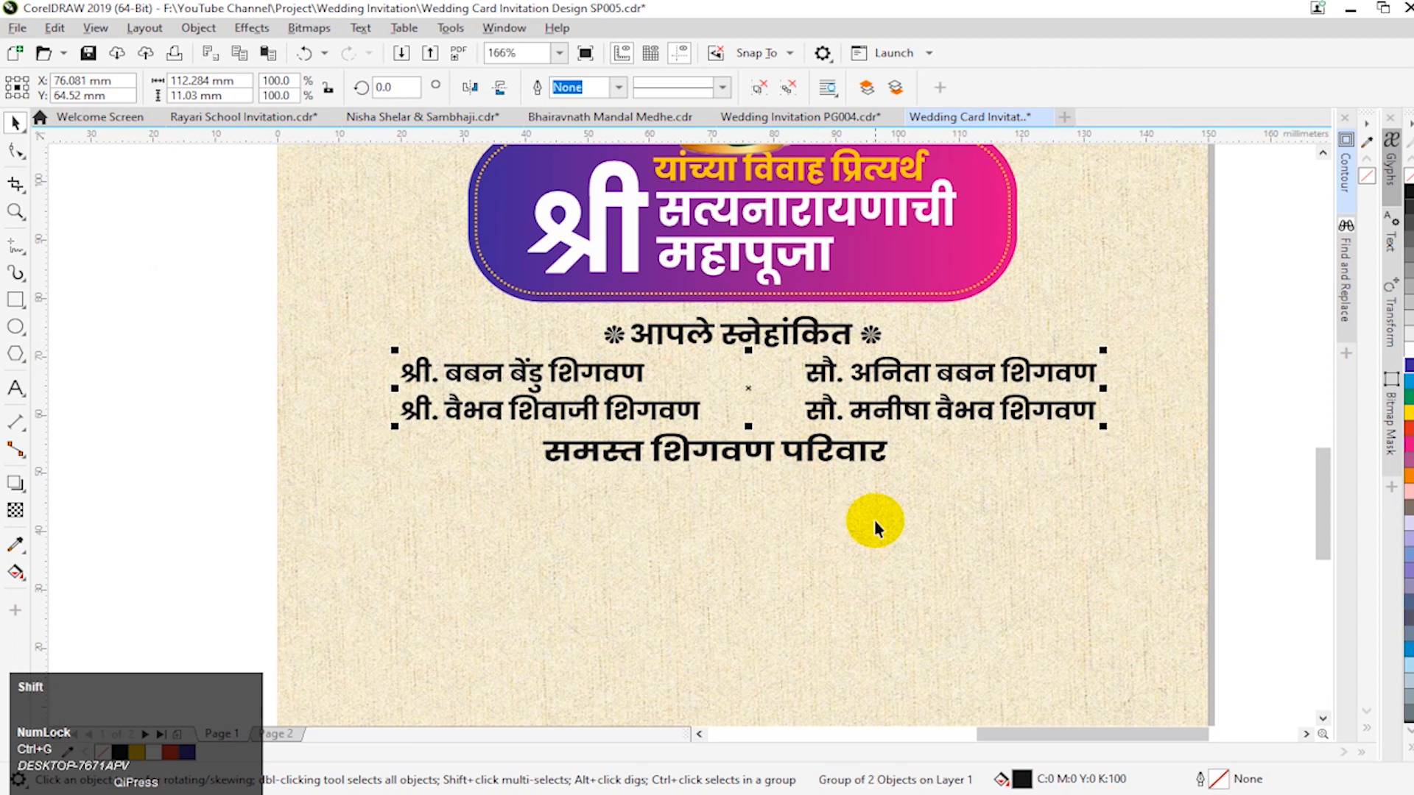
# Step: Center the grouped host names horizontally on the card and align the closing family line centrally with the heading
pyautogui.keyDown('shift'); pyautogui.click(873, 519); pyautogui.keyUp('shift')
pyautogui.press('c')
pyautogui.click(805, 464)
pyautogui.keyDown('shift'); pyautogui.click(786, 346); pyautogui.keyUp('shift')
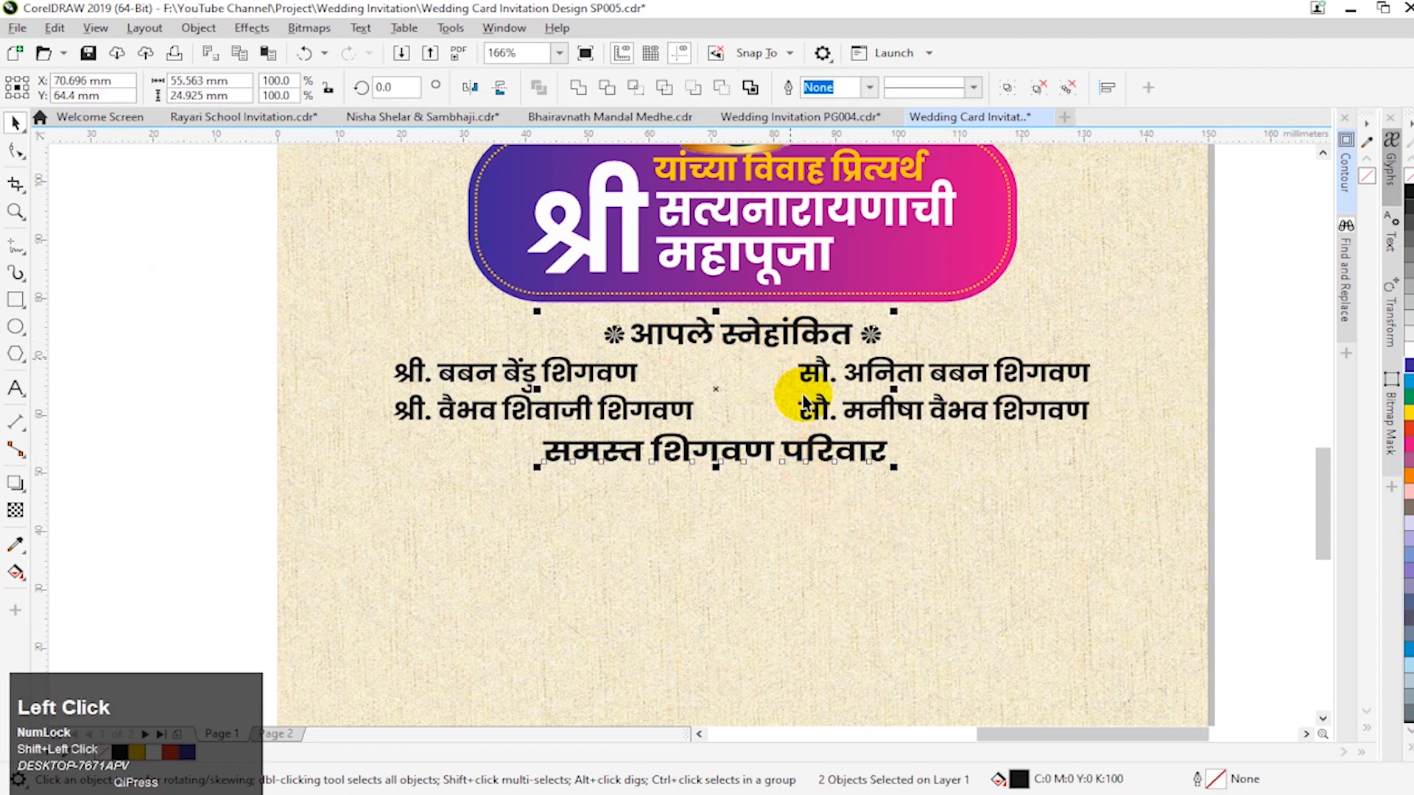
pyautogui.press('c')
pyautogui.click(921, 549)
# Step: Color the heading "आपले स्नेहांकित" and the closing family line red, and the host names dark blue
pyautogui.click(772, 340)
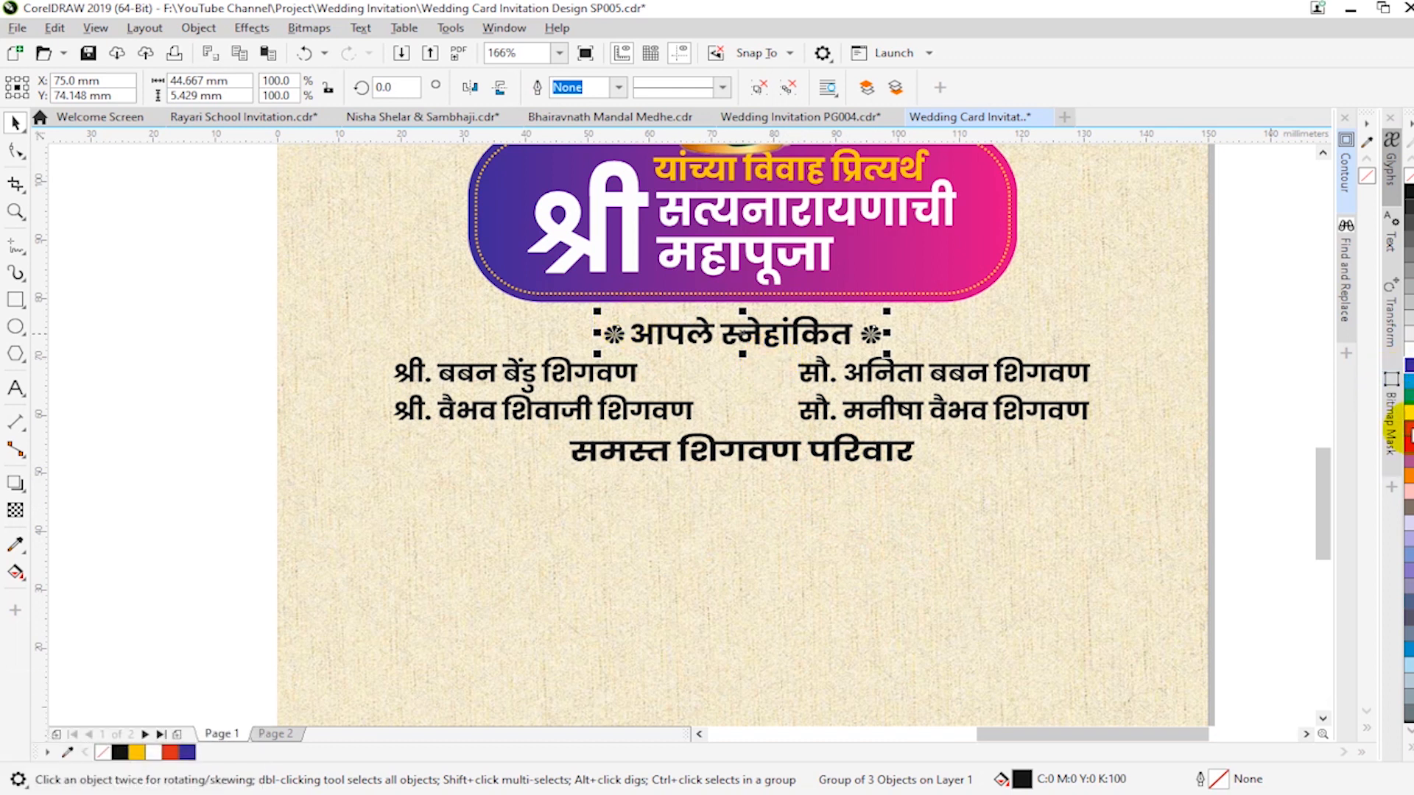
pyautogui.click(1405, 429)
pyautogui.click(603, 376)
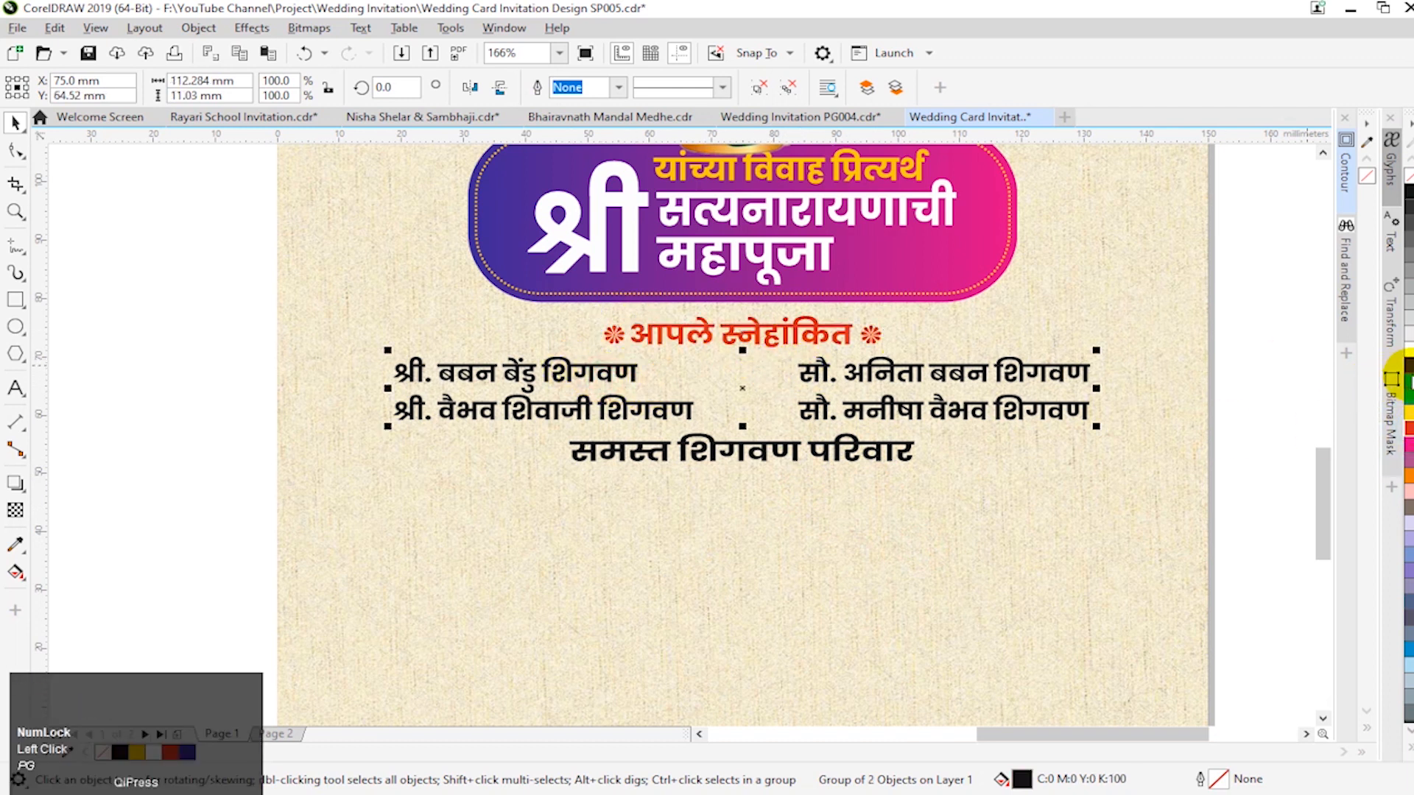
pyautogui.click(1405, 365)
pyautogui.click(800, 447)
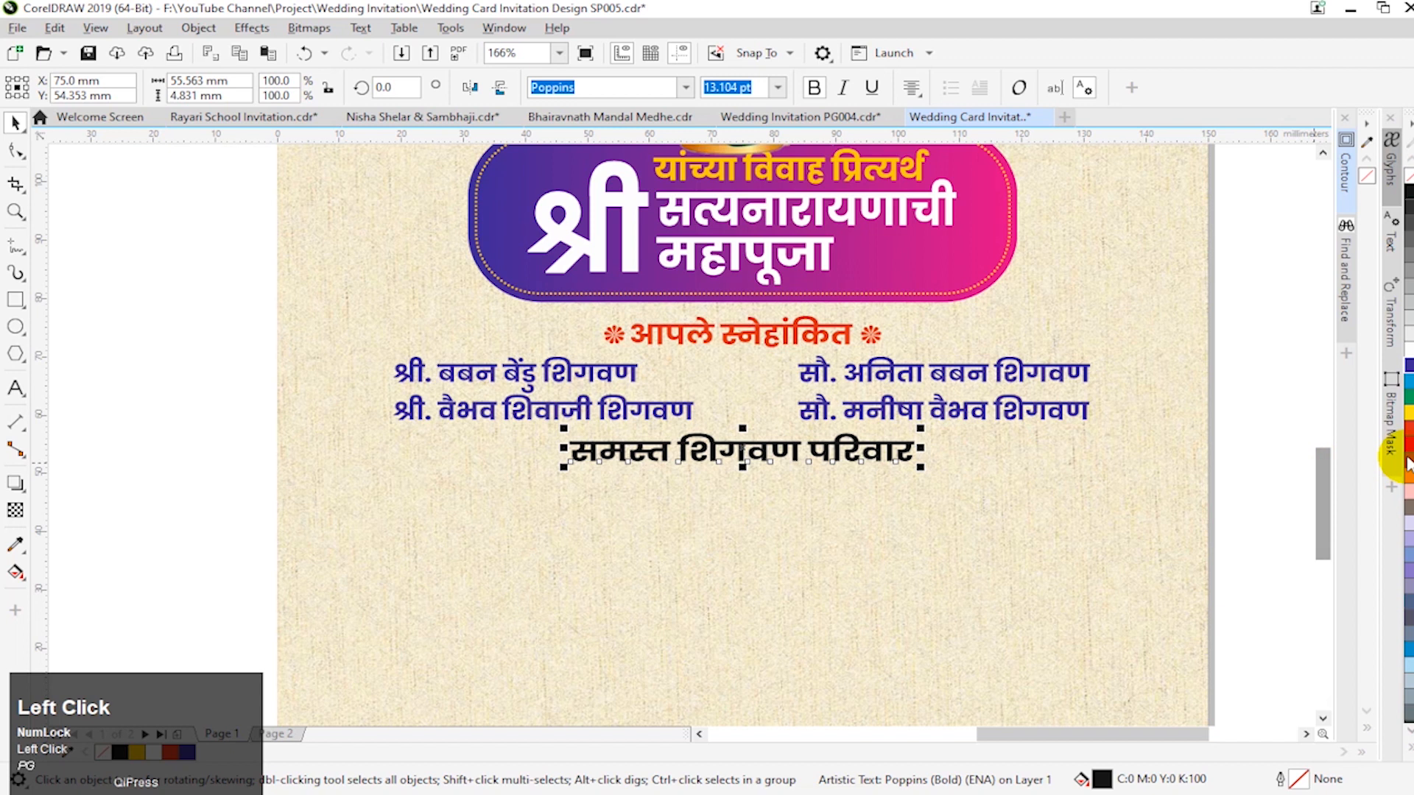
pyautogui.click(1405, 428)
pyautogui.click(1234, 505)
# Step: Move the pooja date, venue and organizer texts from outside the page to the card's lower edge
pyautogui.press('F3')
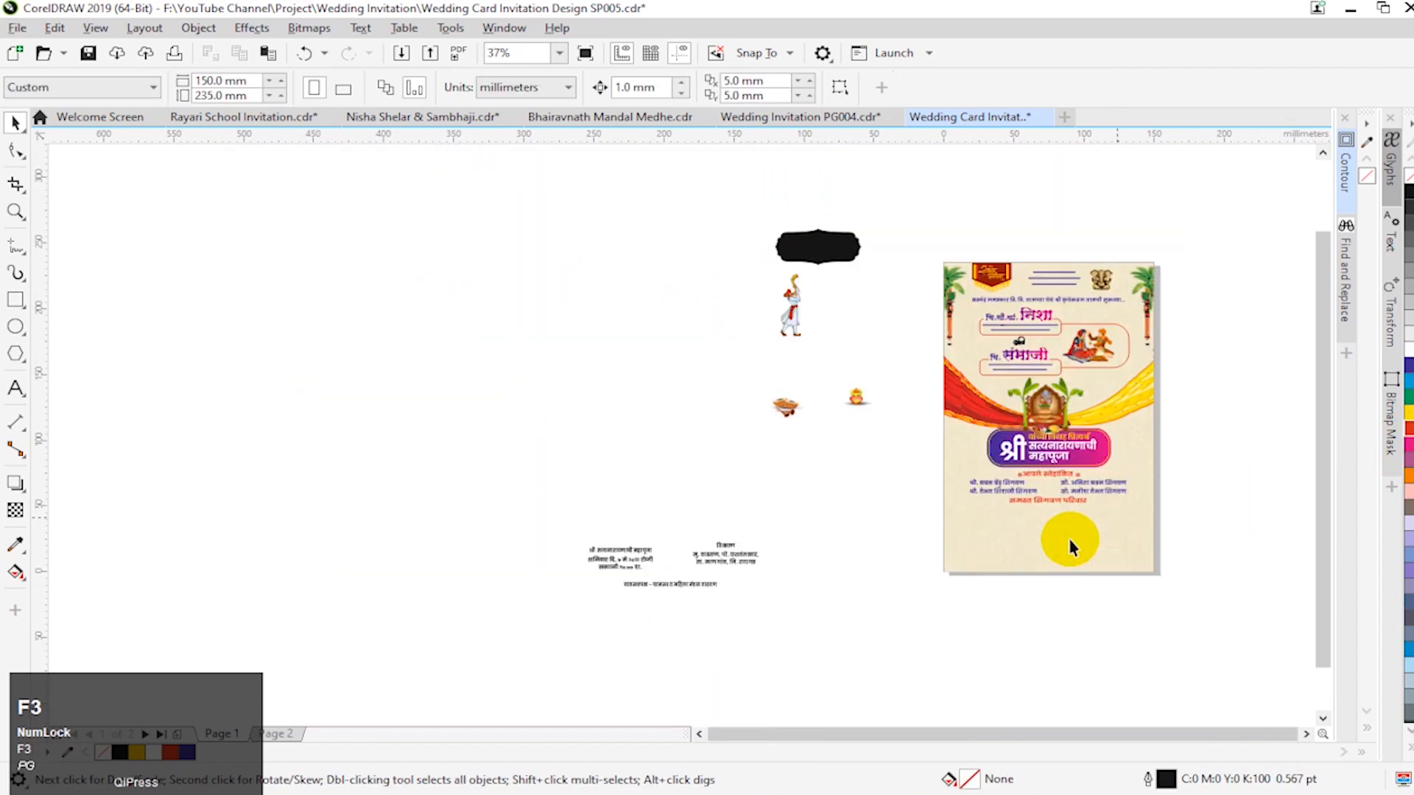
pyautogui.press('F2')
pyautogui.click(695, 535)
pyautogui.moveTo(272, 408); pyautogui.dragTo(757, 593)
pyautogui.moveTo(490, 436); pyautogui.dragTo(1004, 429)
pyautogui.press('F2')
pyautogui.click(884, 419)
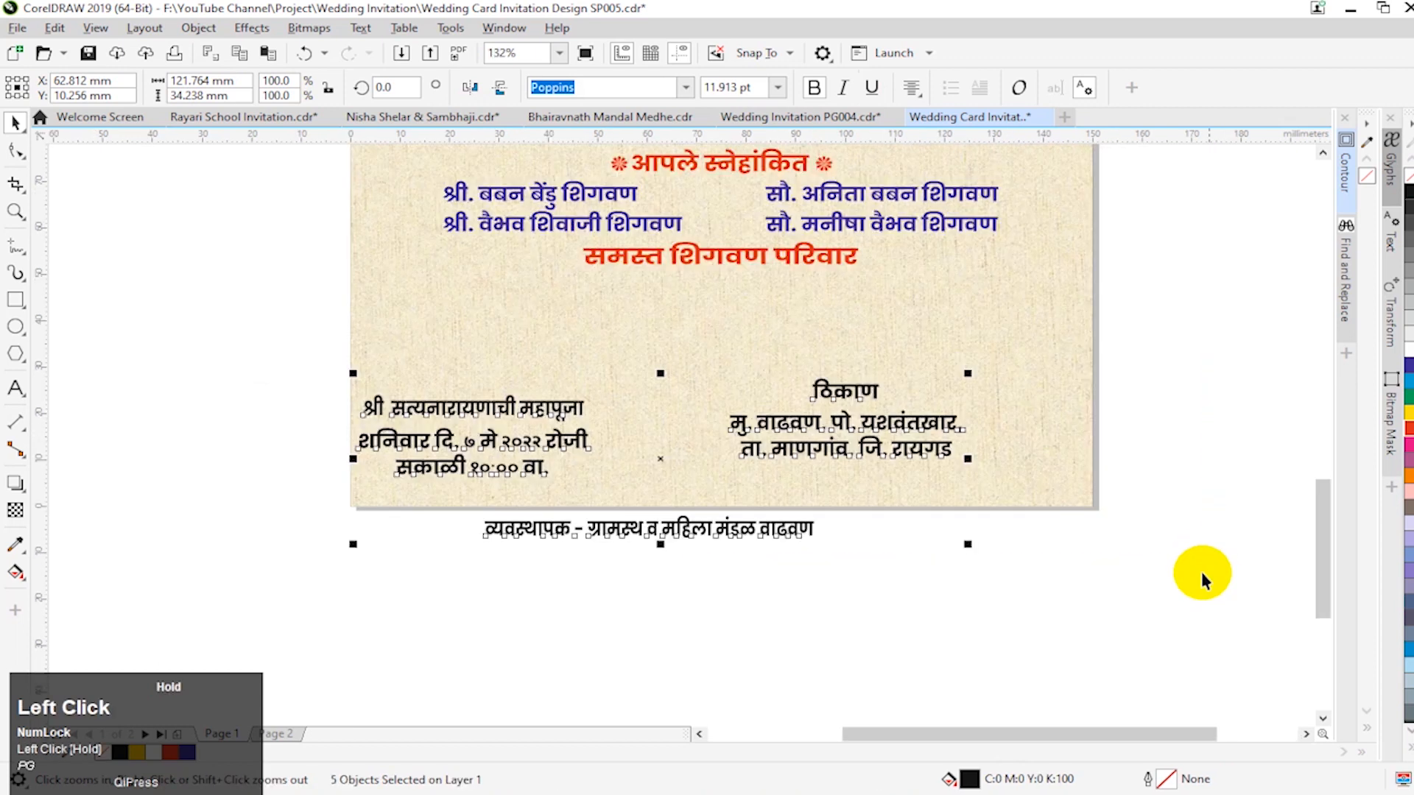
pyautogui.press('F4')
pyautogui.moveTo(800, 678); pyautogui.dragTo(794, 704)
pyautogui.click(1016, 631)
# Step: Place the black ornamental frame below the closing family line on the card's left half, scaled to about 61.9 × 28 mm
pyautogui.moveTo(470, 191); pyautogui.dragTo(721, 543)
pyautogui.moveTo(751, 646); pyautogui.dragTo(751, 647)
pyautogui.press('F2')
pyautogui.moveTo(562, 520); pyautogui.dragTo(1050, 710)
pyautogui.moveTo(513, 433); pyautogui.dragTo(497, 386)
pyautogui.press('F2')
pyautogui.moveTo(213, 278); pyautogui.dragTo(858, 549)
pyautogui.moveTo(639, 462); pyautogui.dragTo(631, 463)
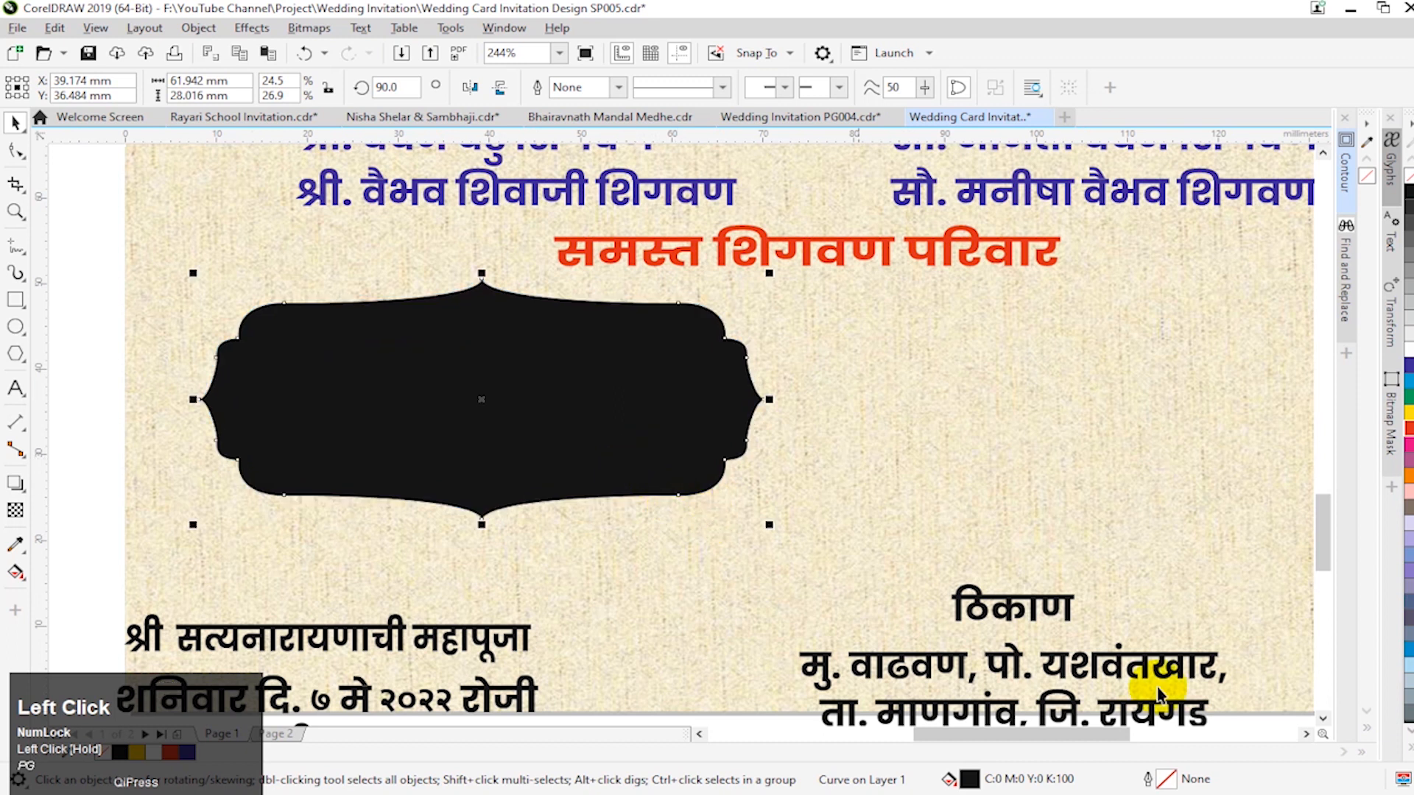
# Step: Replace the ornamental frame's black fill with the fountain fill running through black, pink, red and dark blue
pyautogui.click(269, 642)
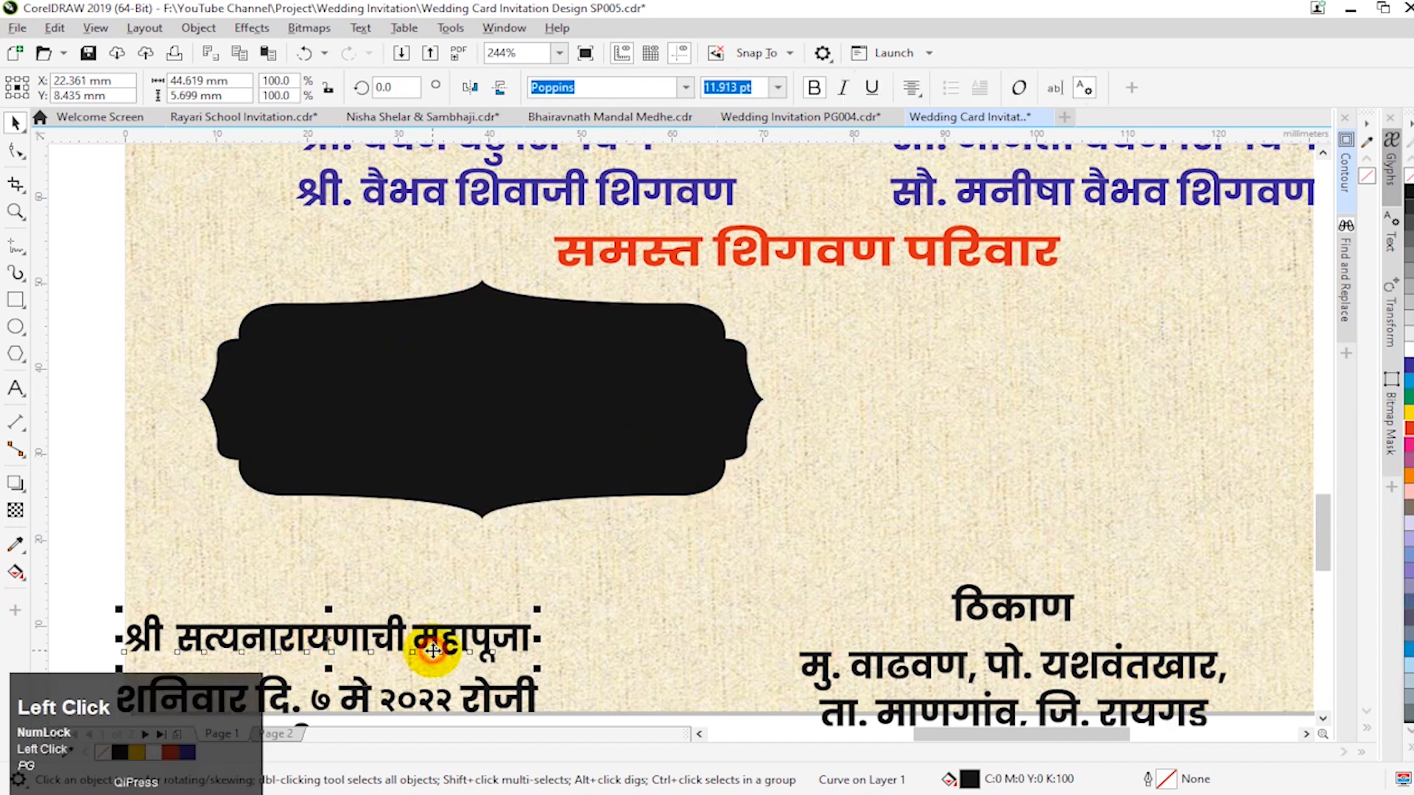
pyautogui.press('F3')
pyautogui.moveTo(223, 598); pyautogui.dragTo(523, 684)
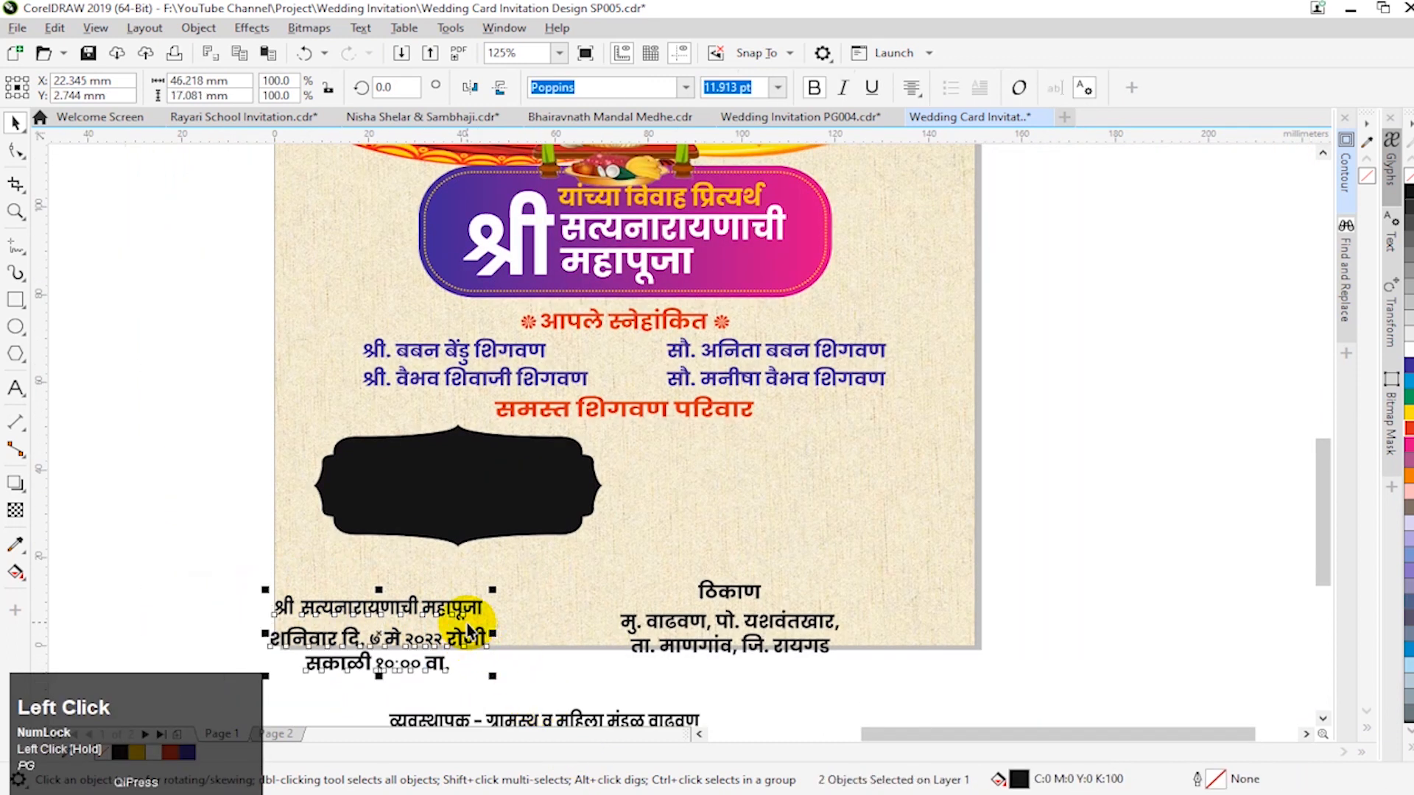
pyautogui.click(505, 513)
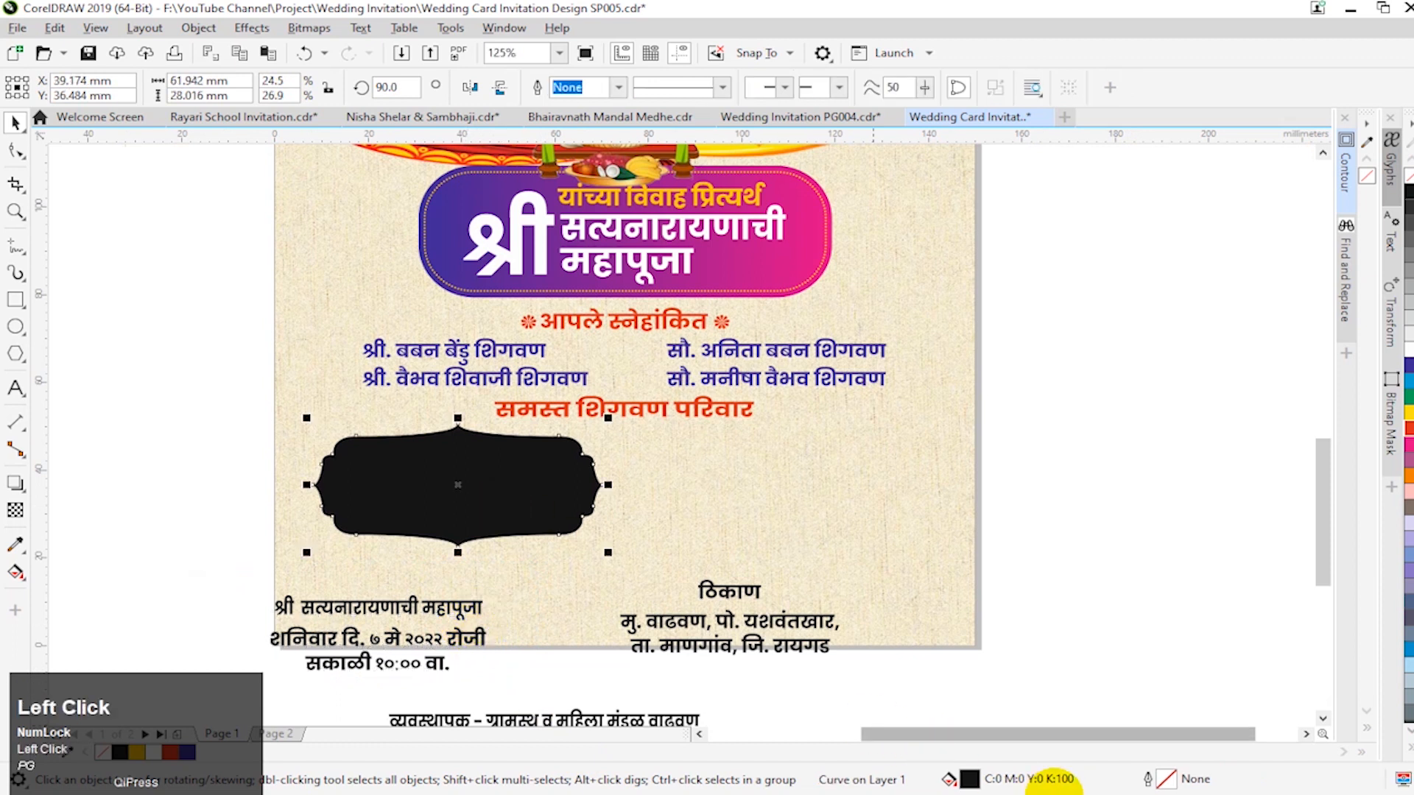
pyautogui.doubleClick(970, 781)
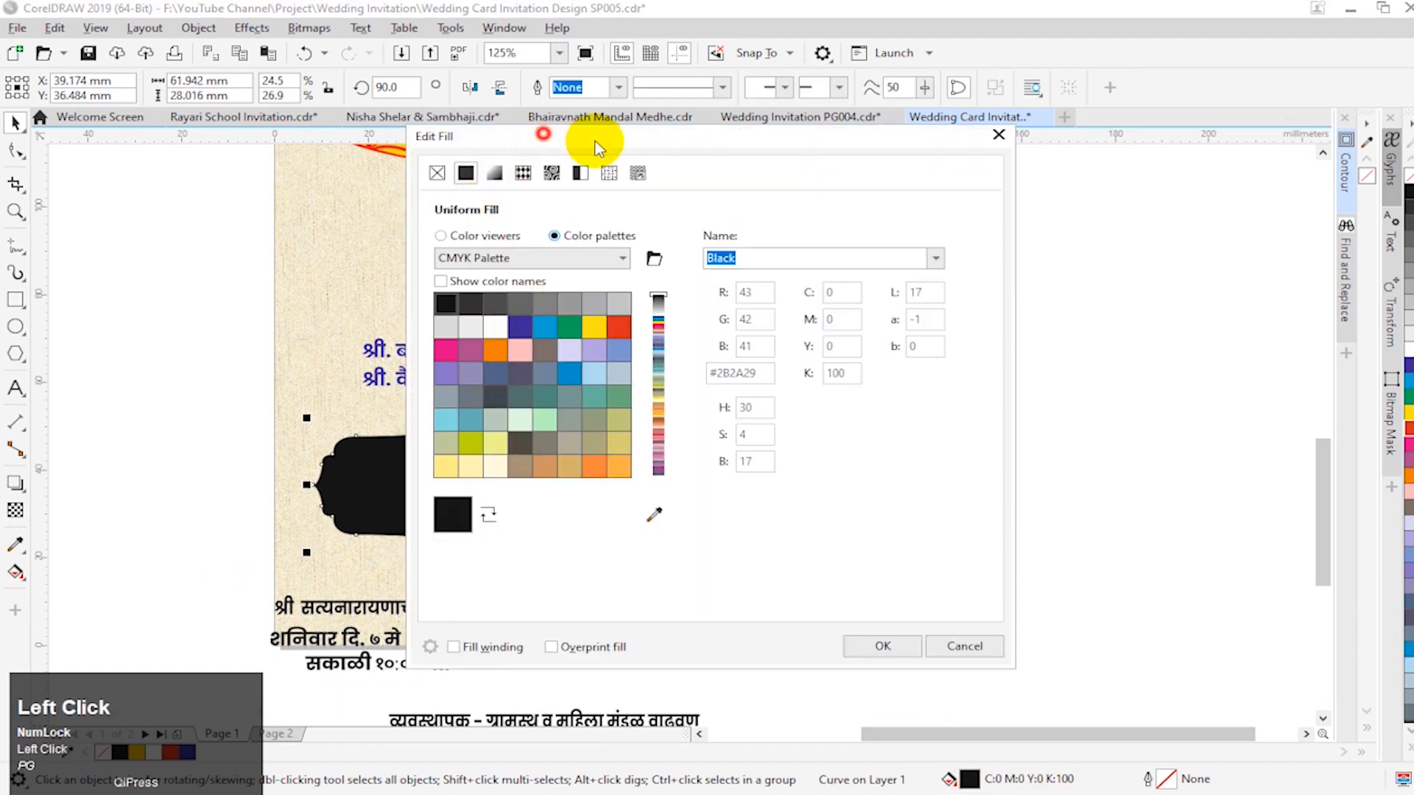
pyautogui.moveTo(596, 148); pyautogui.dragTo(1000, 161)
pyautogui.click(897, 186)
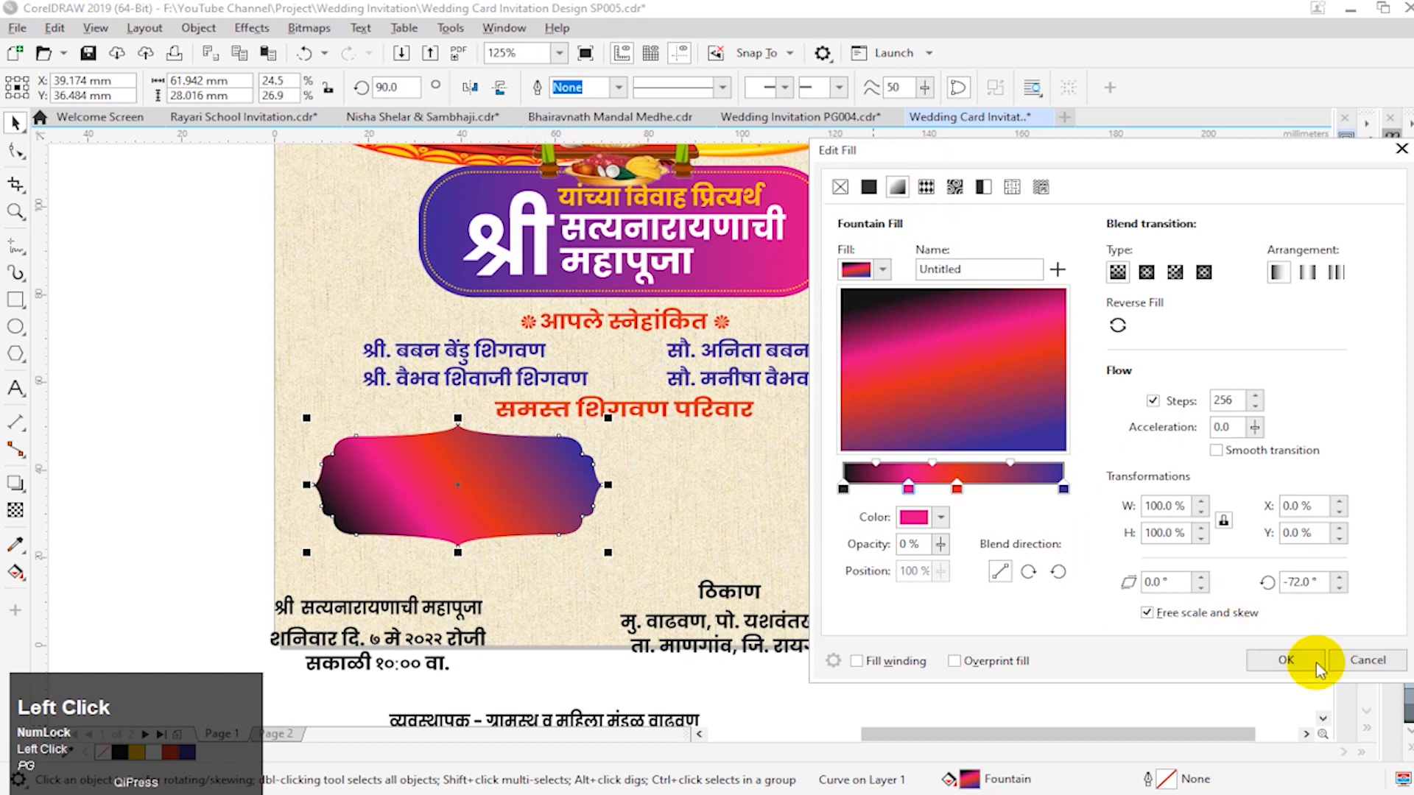
# Step: Change the first gradient color stop of the frame from black to red and apply the fill
pyautogui.click(842, 489)
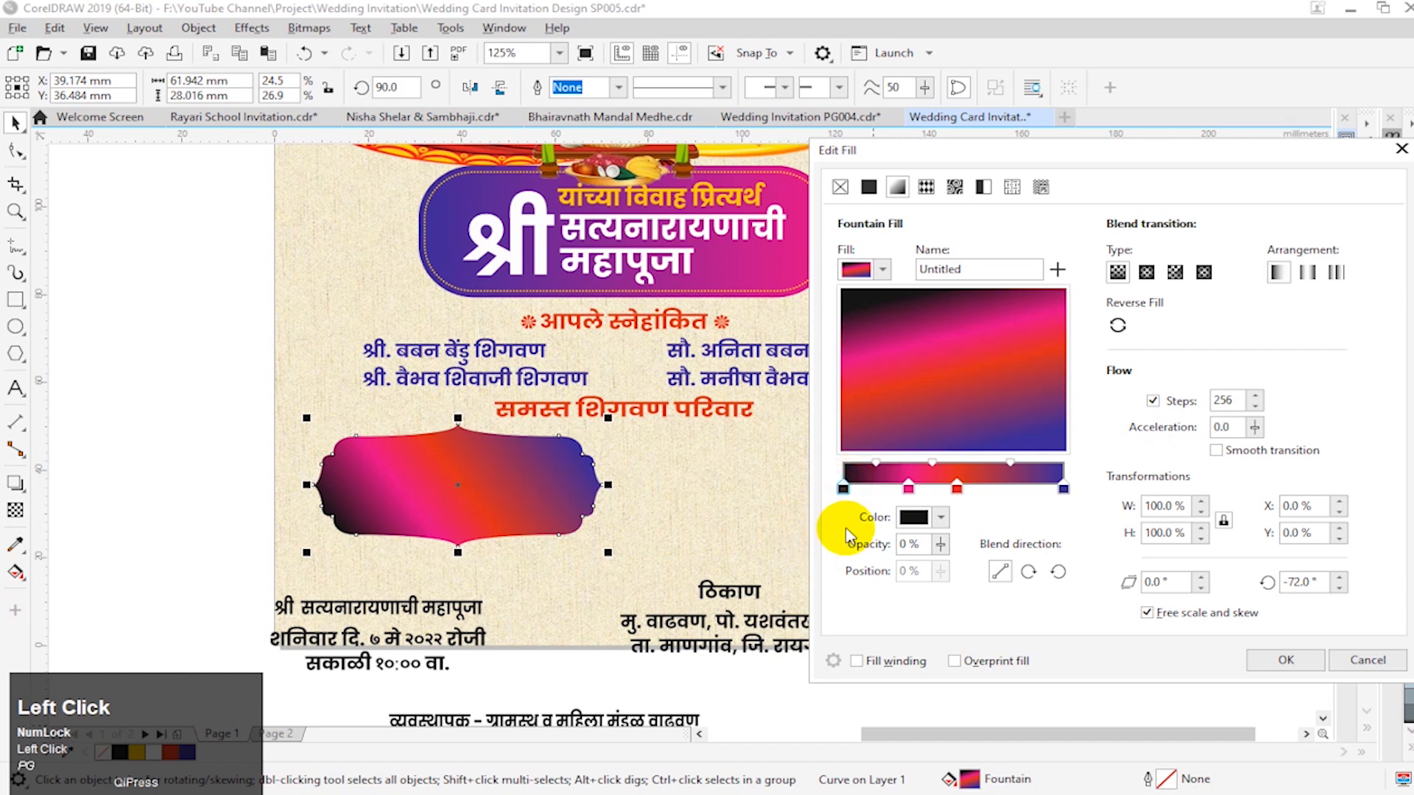
pyautogui.click(908, 490)
pyautogui.click(957, 489)
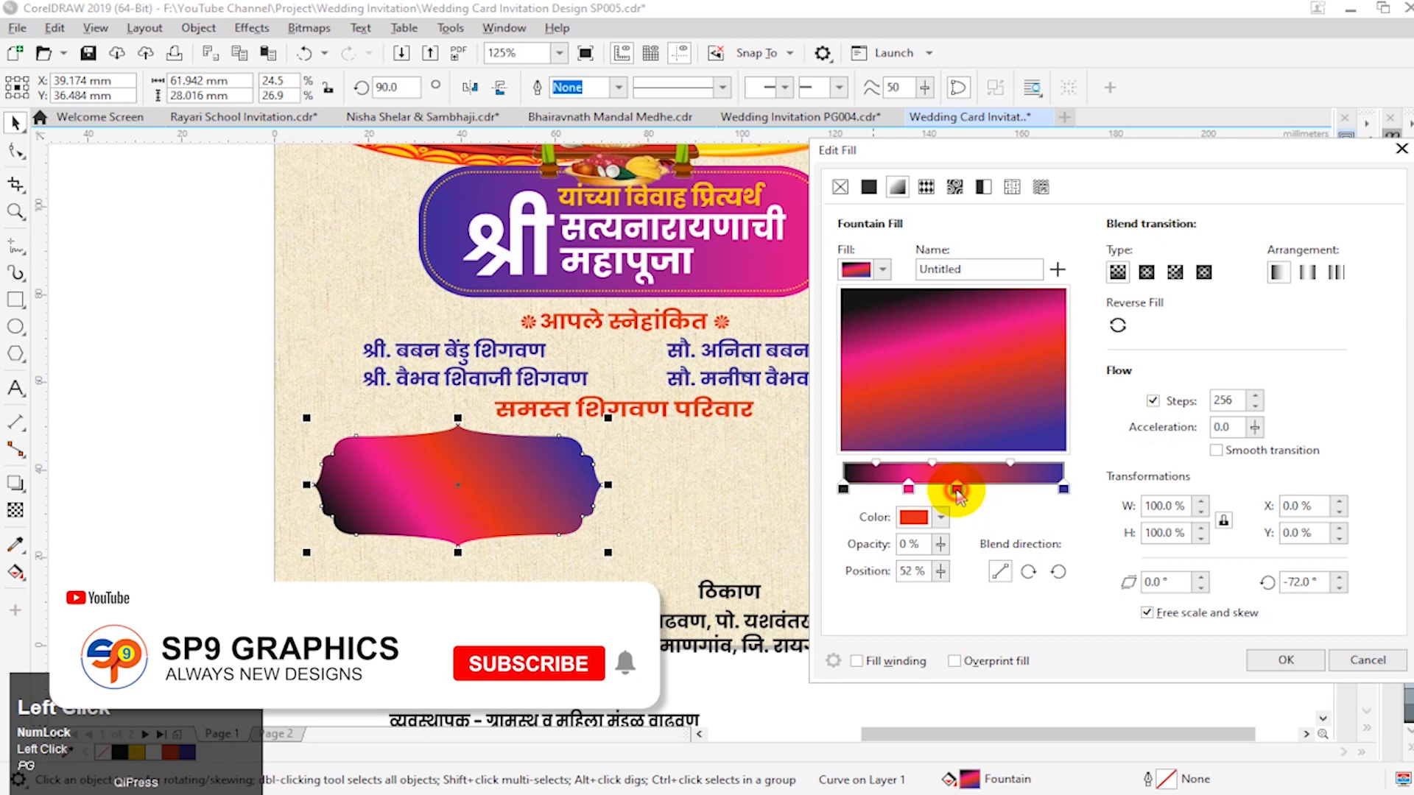
pyautogui.click(844, 491)
pyautogui.click(941, 517)
pyautogui.click(1091, 295)
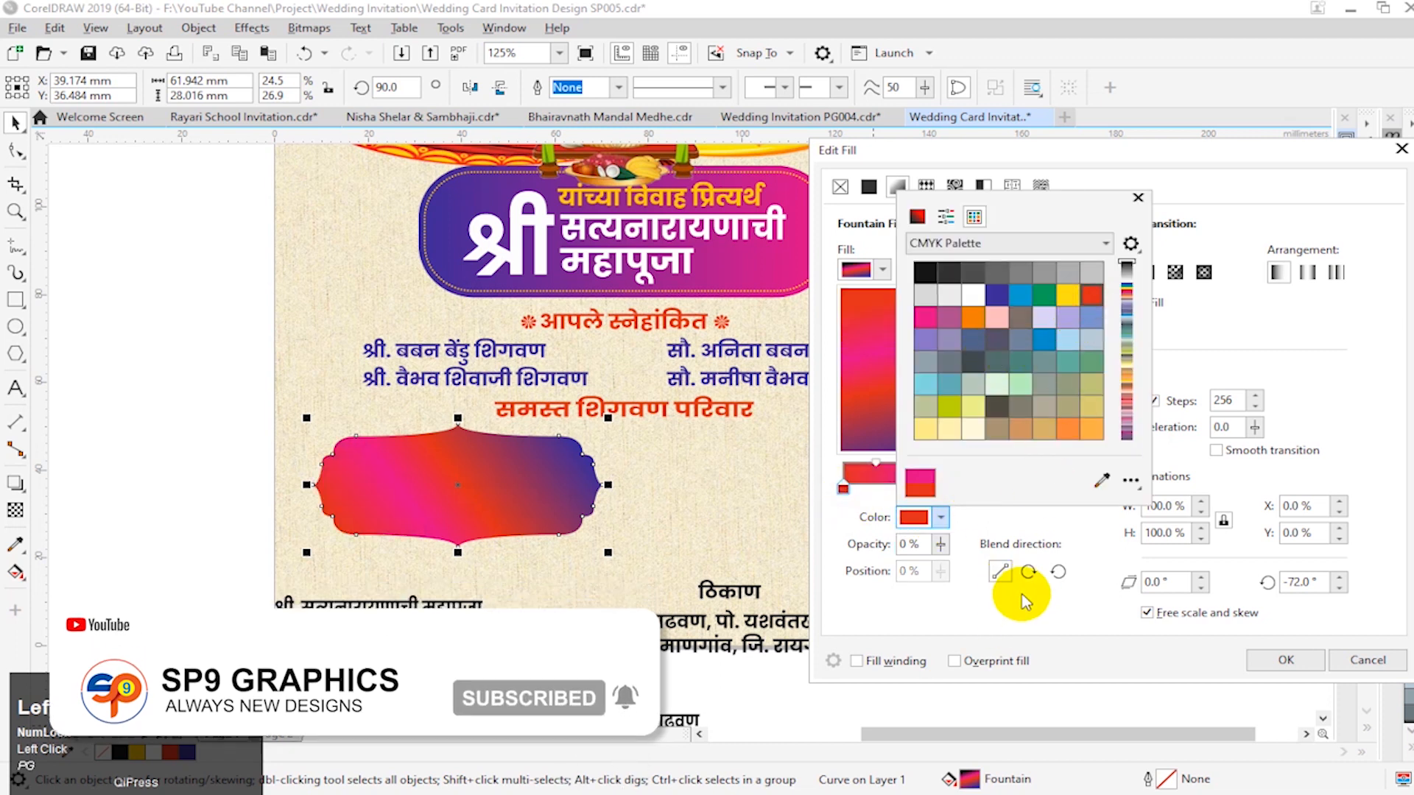
pyautogui.click(1281, 657)
pyautogui.click(1289, 659)
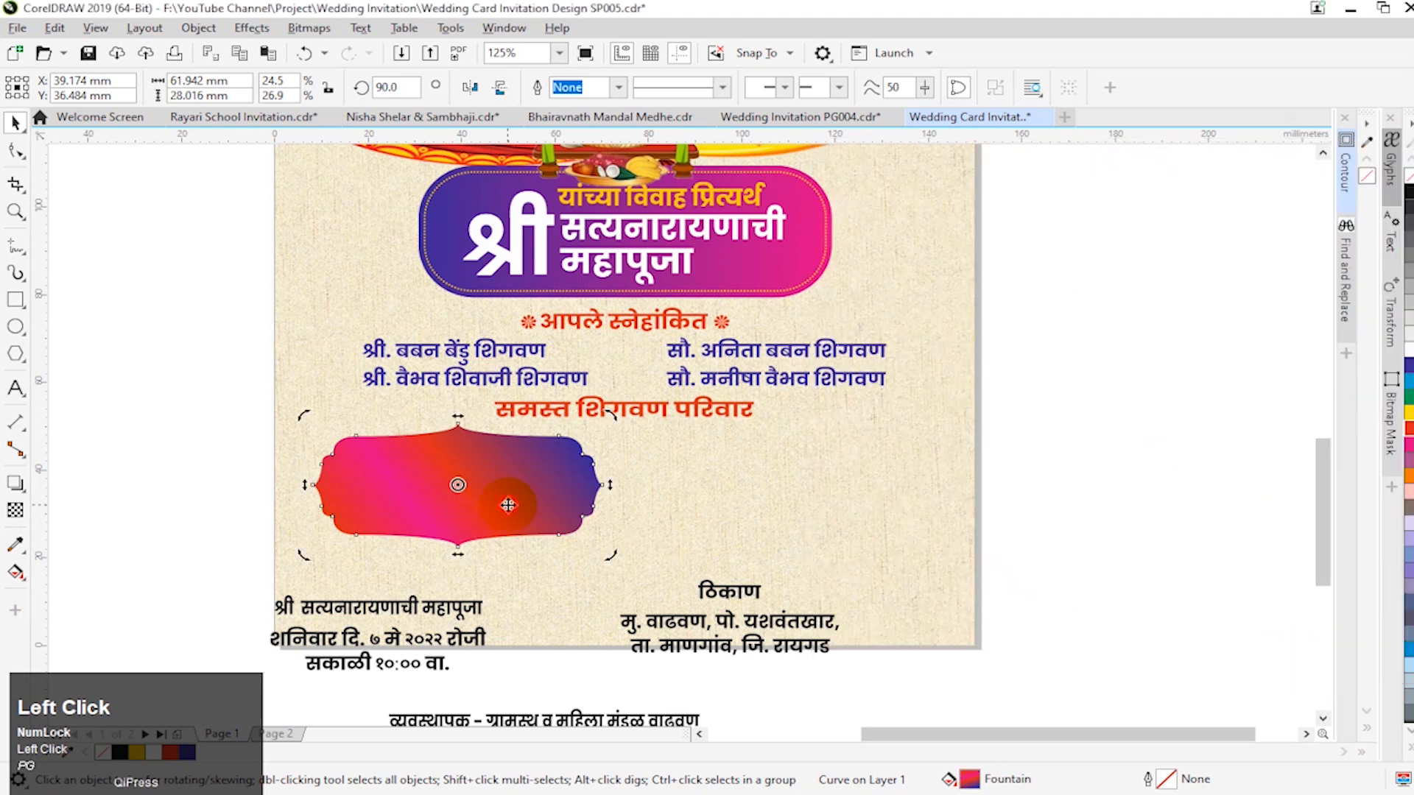
pyautogui.click(1152, 533)
# Step: Move the pooja title and date-and-time text onto the gradient frame and bring it to the front
pyautogui.click(365, 611)
pyautogui.keyDown('shift'); pyautogui.click(346, 641); pyautogui.keyUp('shift')
pyautogui.moveTo(350, 642); pyautogui.dragTo(429, 496)
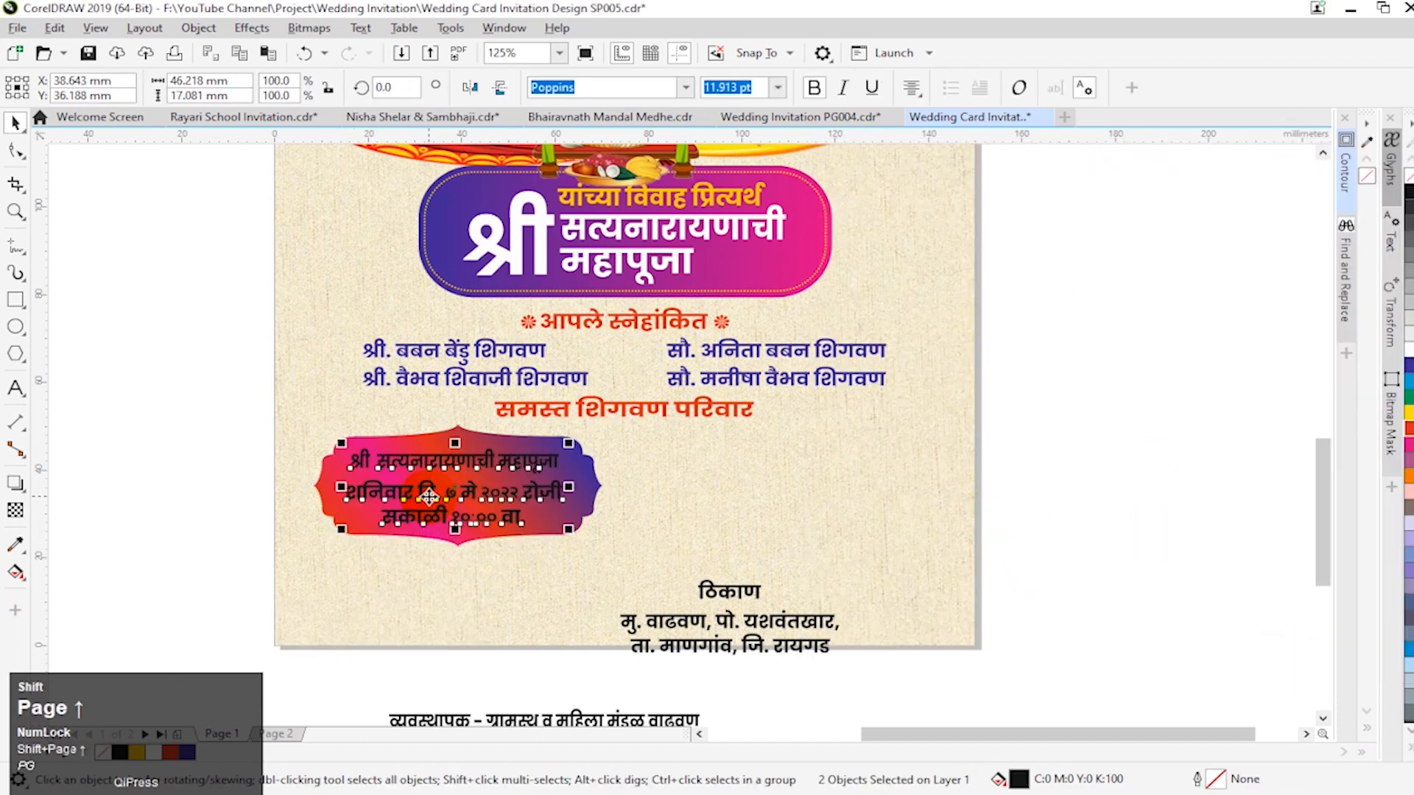
# Step: Shift the pooja title slightly down and widen it to 101%, and widen the frame to about 64.6 mm
pyautogui.press('F2')
pyautogui.moveTo(246, 413); pyautogui.dragTo(708, 586)
pyautogui.click(749, 654)
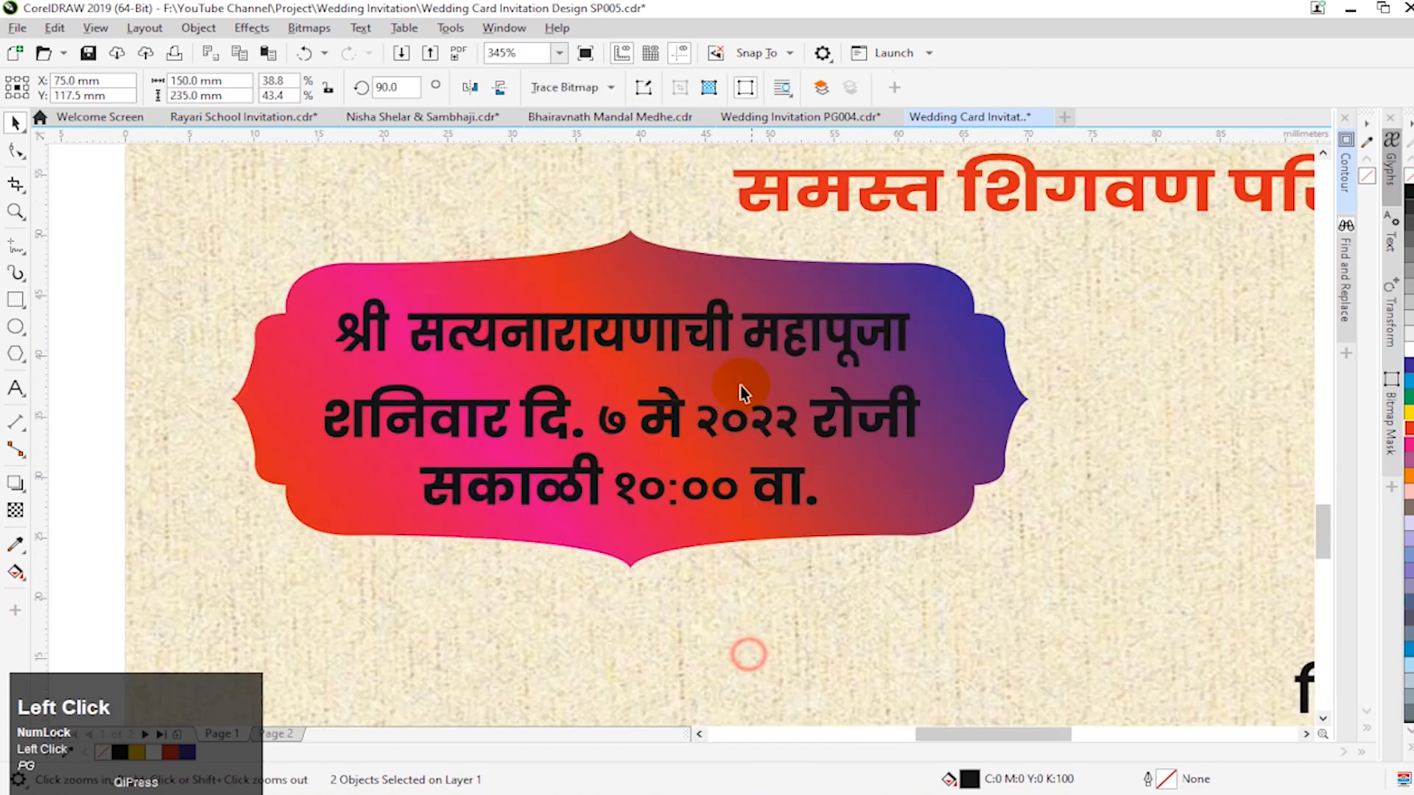
pyautogui.keyDown('ctrl'); pyautogui.click(714, 348); pyautogui.keyUp('ctrl')
pyautogui.moveTo(920, 345); pyautogui.dragTo(923, 345)
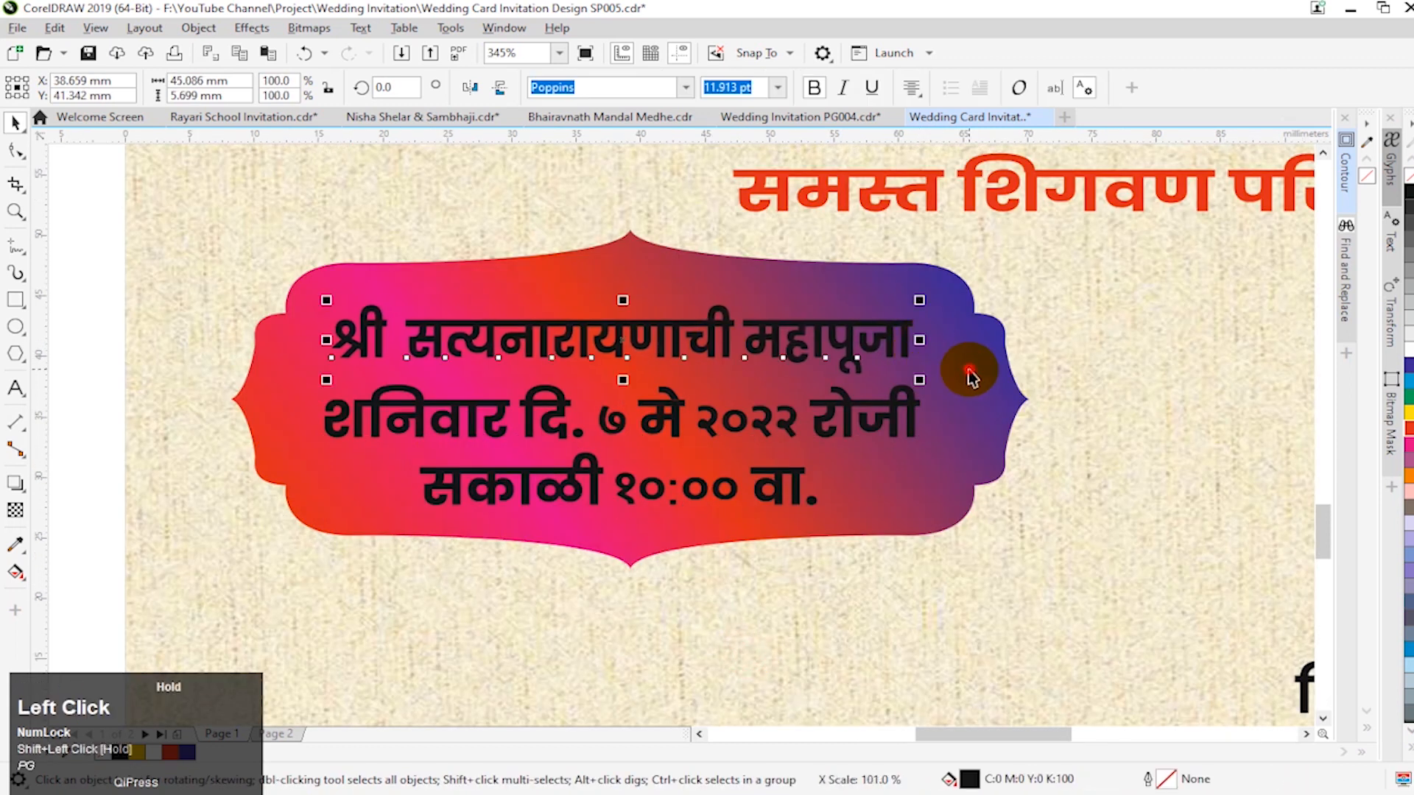
pyautogui.click(969, 371)
pyautogui.moveTo(1036, 401); pyautogui.dragTo(1071, 410)
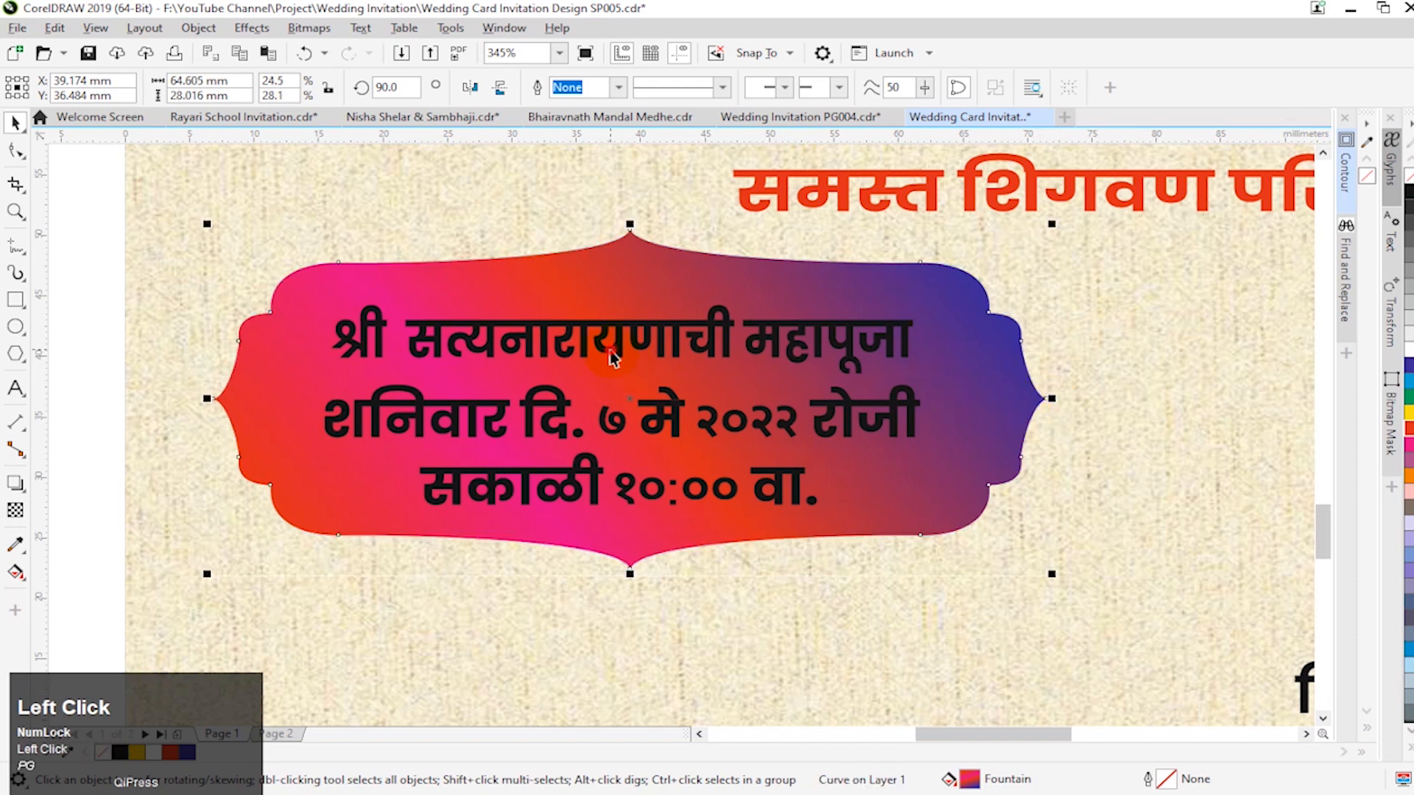
# Step: Color the pooja title in the frame yellow and the date and time lines white
pyautogui.click(442, 377)
pyautogui.click(1408, 412)
pyautogui.click(655, 434)
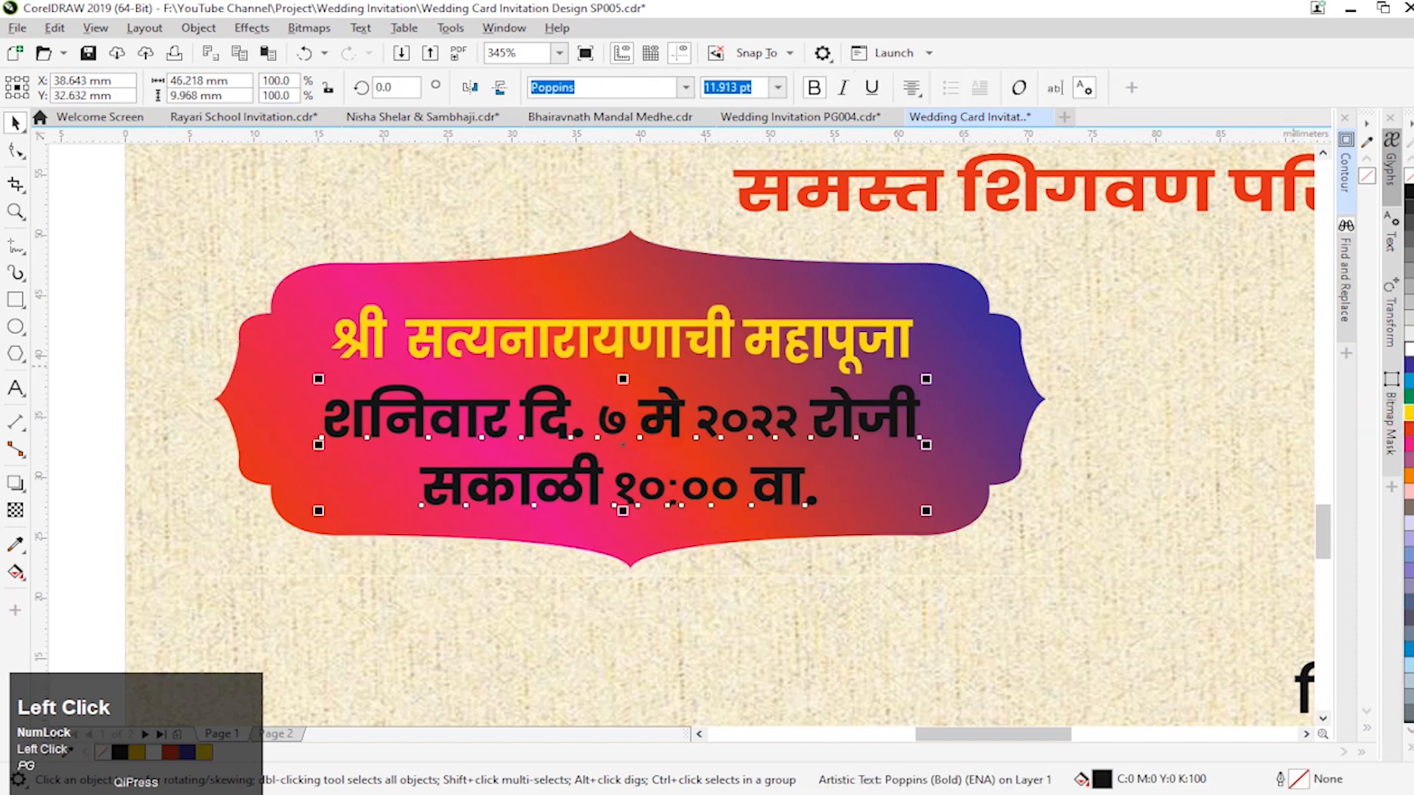
pyautogui.click(1407, 347)
pyautogui.click(1129, 420)
# Step: Duplicate the gradient frame and place the copy level with it on the card's right half
pyautogui.press('F3')
pyautogui.press('F2')
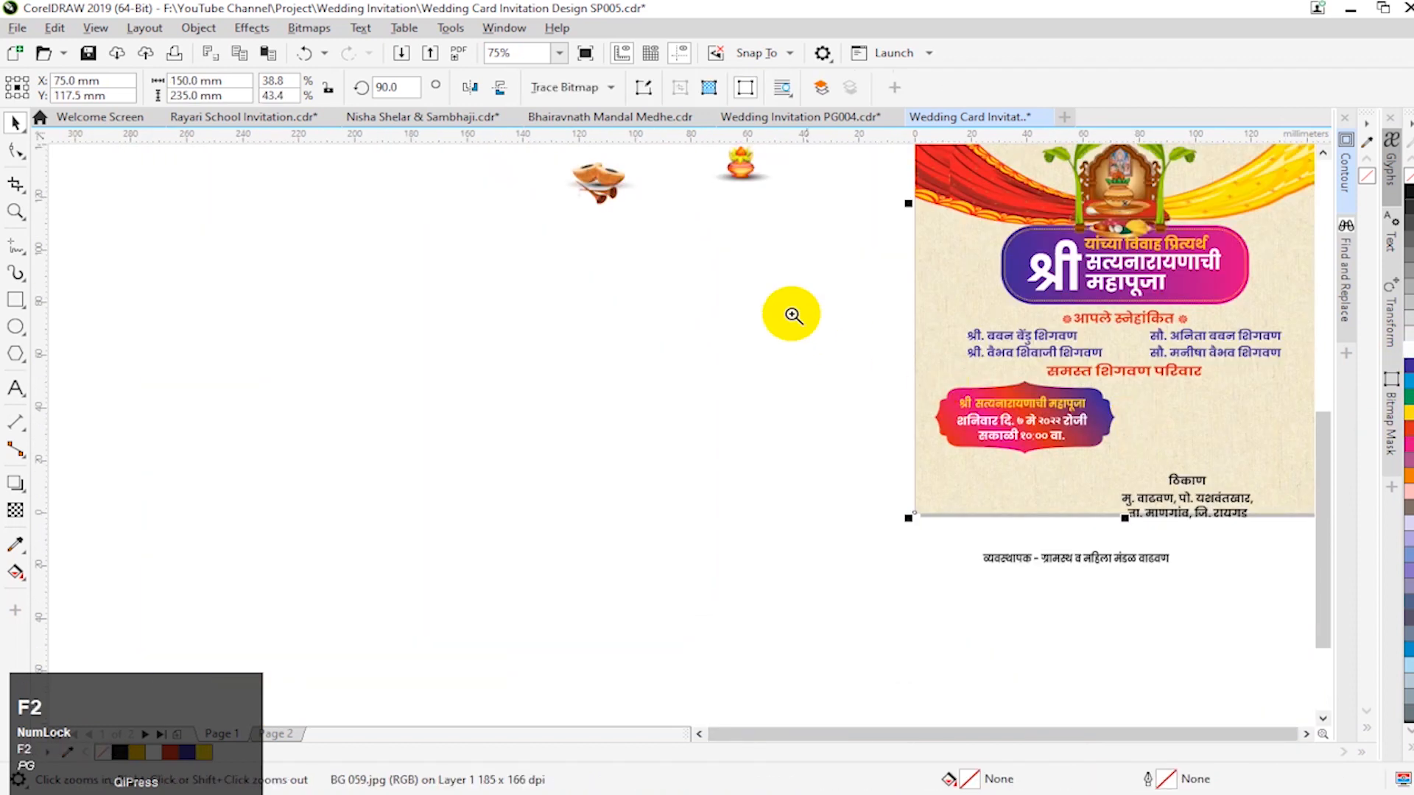
pyautogui.click(1220, 568)
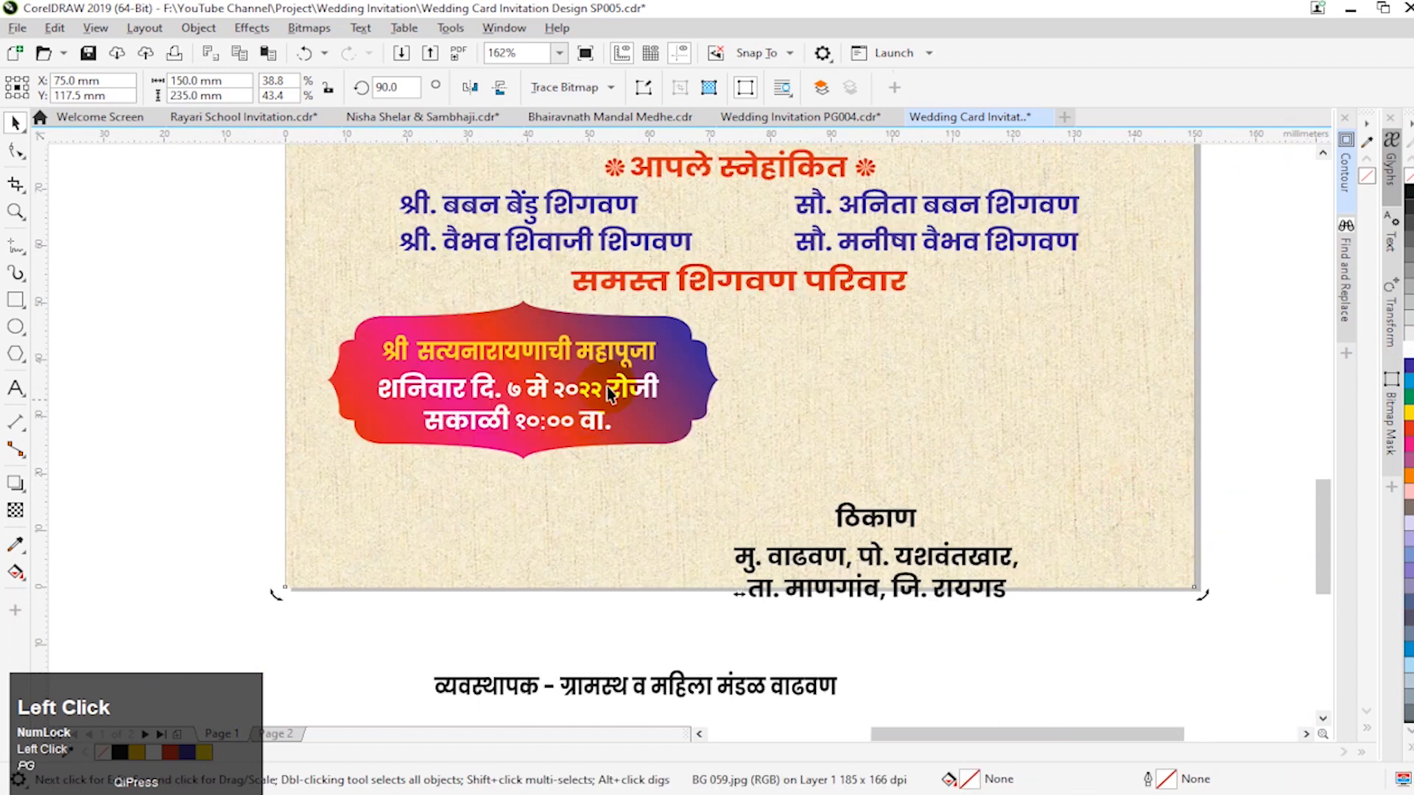
pyautogui.click(686, 435)
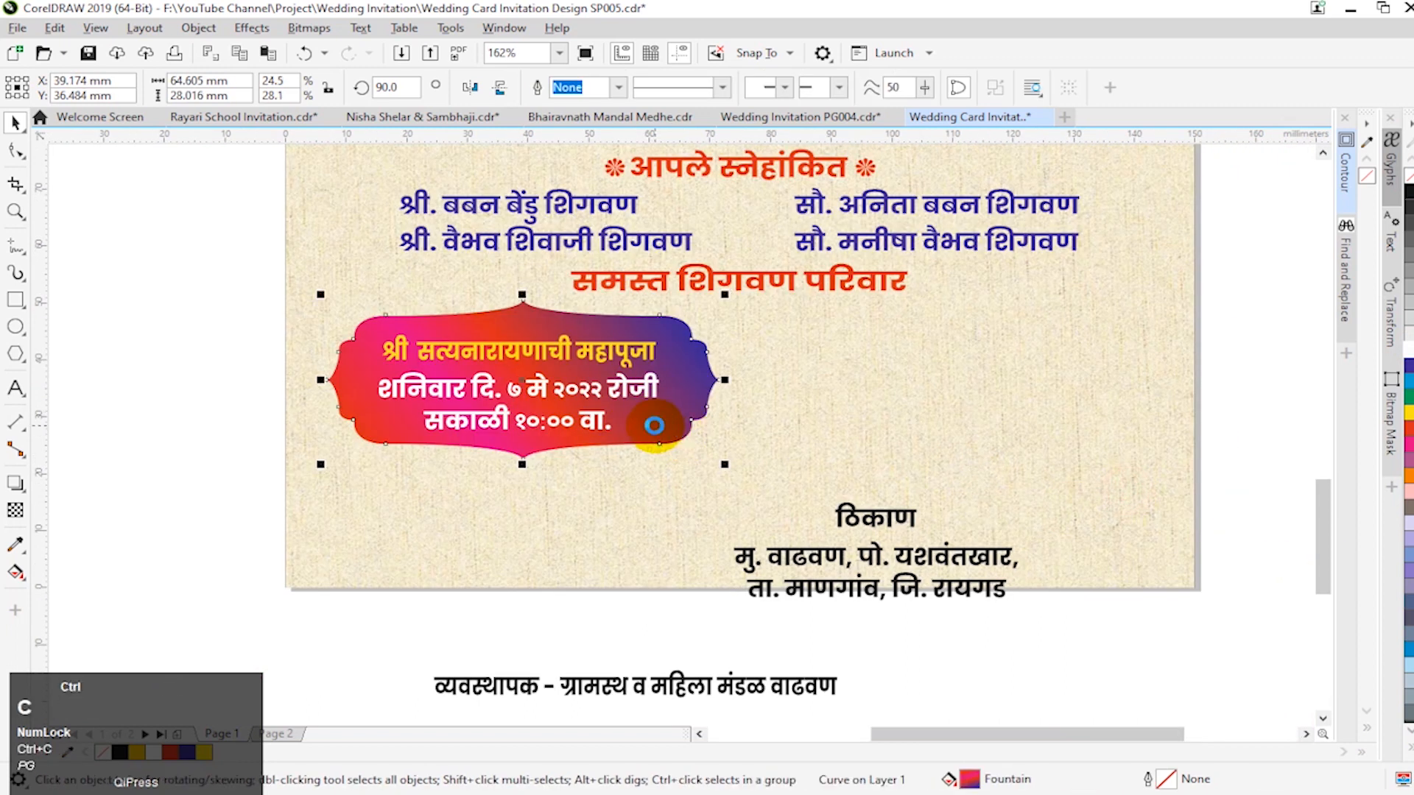
pyautogui.hotkey('ctrl', 'v')
pyautogui.moveTo(654, 424); pyautogui.dragTo(1037, 422)
# Step: Move the "ठिकाण" heading and venue address onto the second gradient frame and bring them to the front
pyautogui.click(884, 524)
pyautogui.keyDown('shift'); pyautogui.click(876, 561); pyautogui.keyUp('shift')
pyautogui.moveTo(876, 561); pyautogui.dragTo(957, 379)
pyautogui.hotkey('shift', 'pageup')
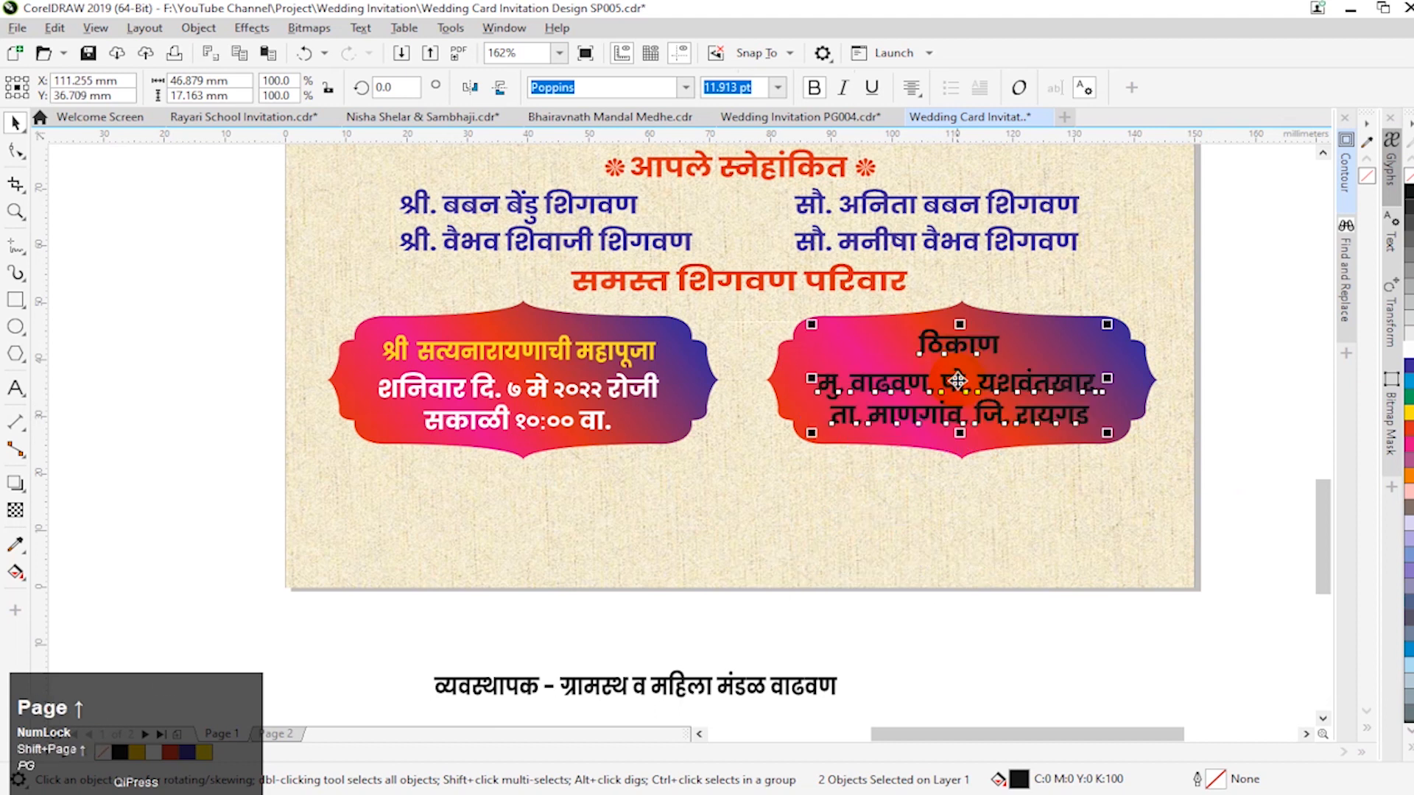
# Step: Color the "ठिकाण" heading yellow and the address lines white, moving the address slightly closer to the heading
pyautogui.press('F2')
pyautogui.click(1202, 476)
pyautogui.click(1152, 478)
pyautogui.click(770, 325)
pyautogui.click(1407, 411)
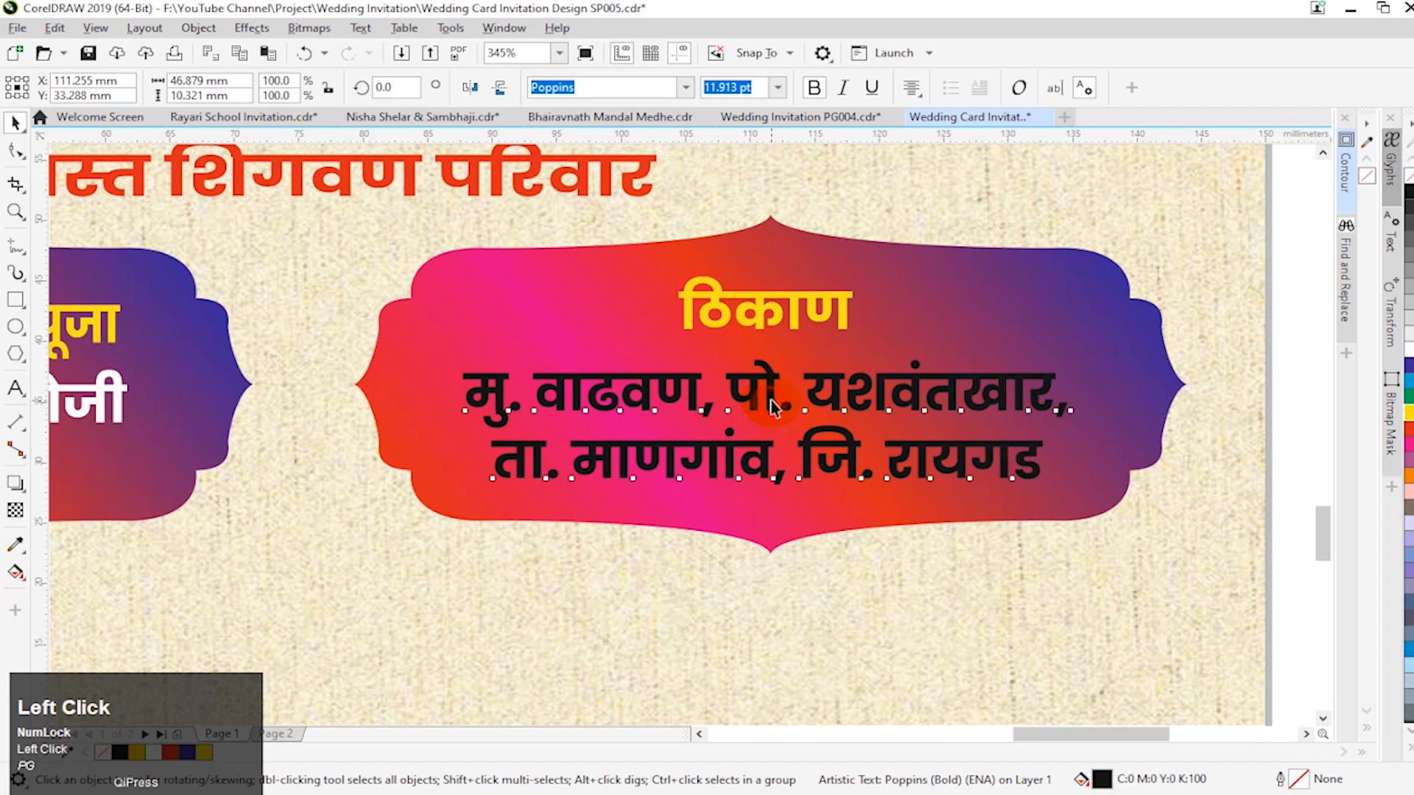
pyautogui.moveTo(771, 405); pyautogui.dragTo(771, 398)
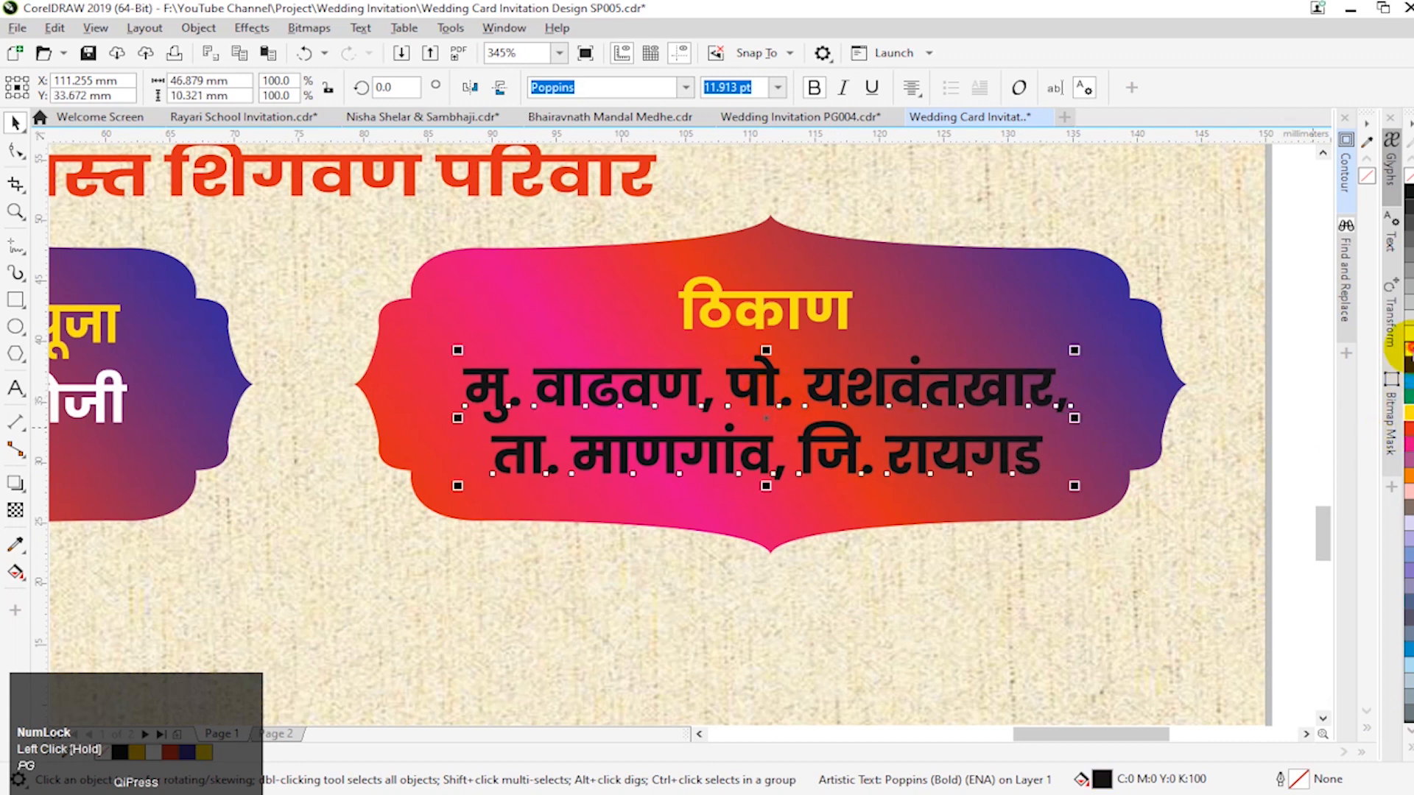
pyautogui.click(1408, 346)
# Step: Move the organizer line "व्यवस्थापक" from below the page onto the card, beneath the two gradient frames
pyautogui.press('F3')
pyautogui.click(1152, 489)
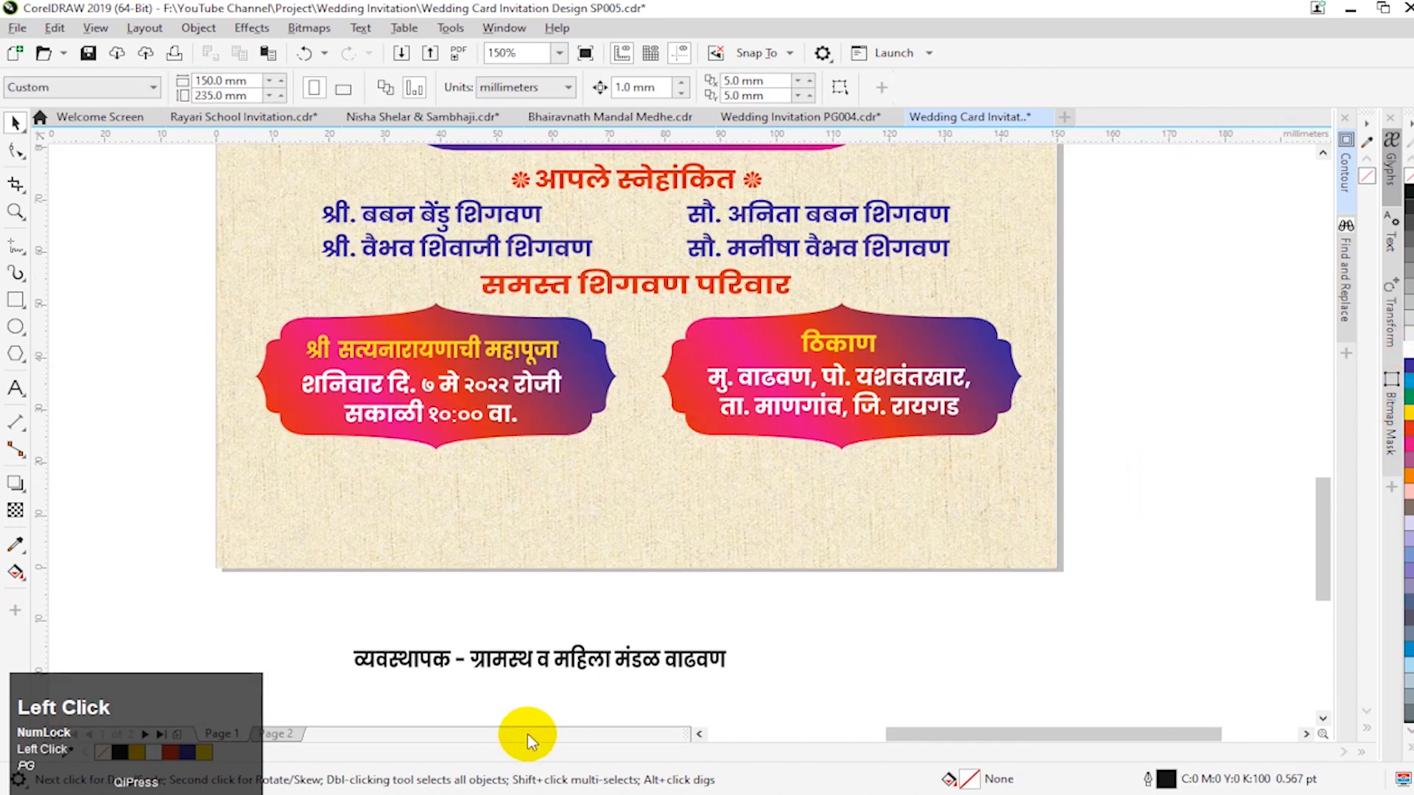
pyautogui.moveTo(618, 663); pyautogui.dragTo(693, 515)
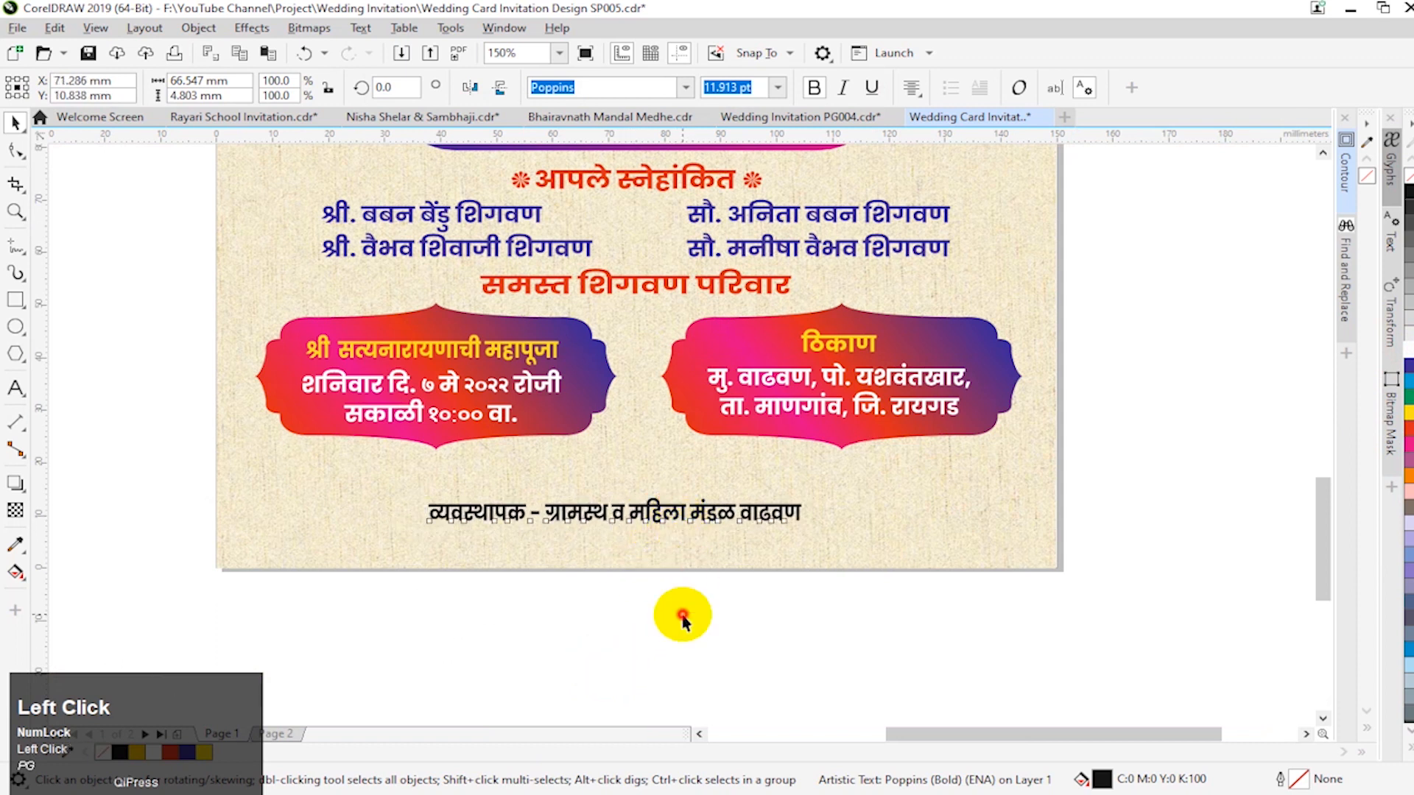
pyautogui.click(648, 611)
# Step: Draw a rectangle about 96.8 × 8 mm around the organizer line
pyautogui.press('F3')
pyautogui.press('F2')
pyautogui.moveTo(319, 384); pyautogui.dragTo(1020, 666)
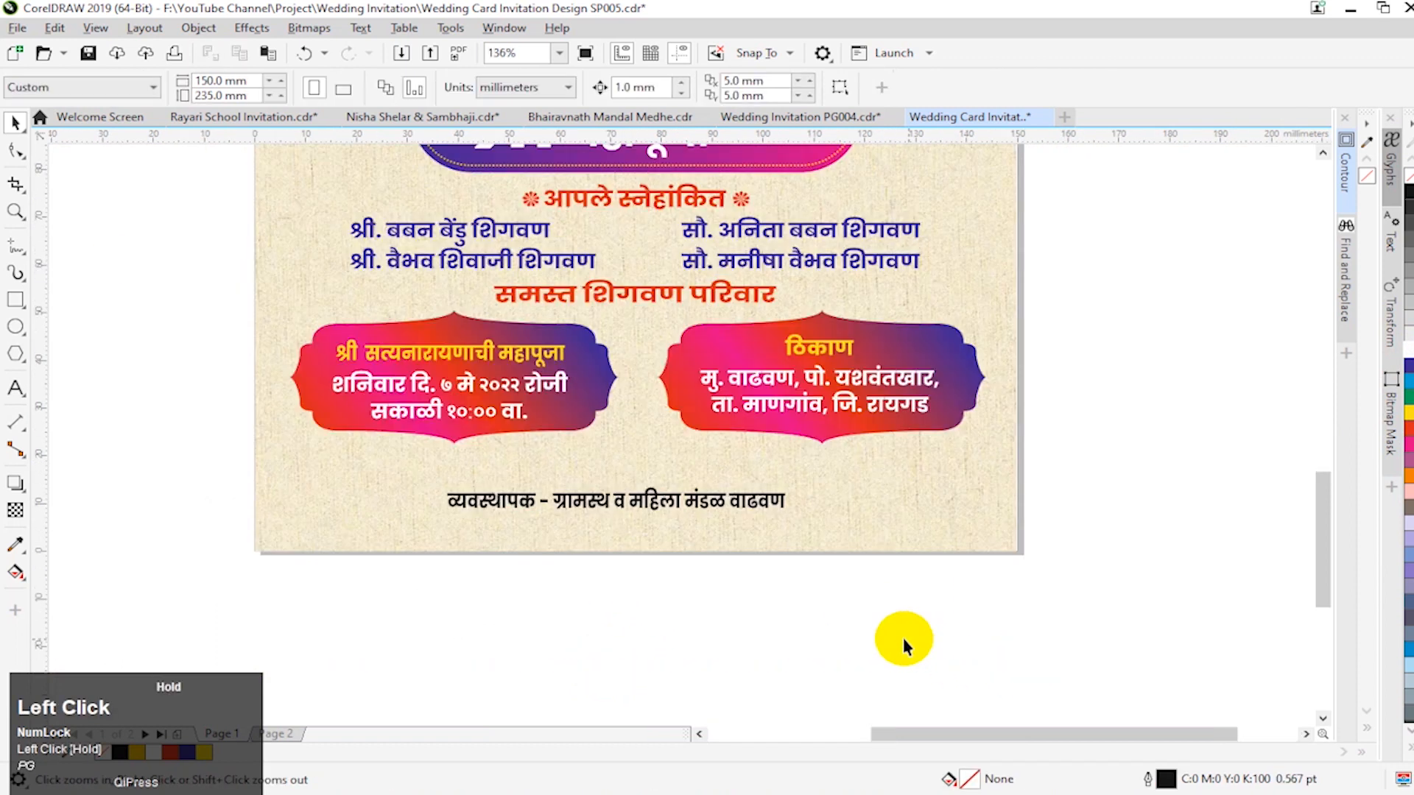
pyautogui.click(15, 299)
pyautogui.press('F2')
pyautogui.moveTo(228, 397); pyautogui.dragTo(1031, 593)
pyautogui.moveTo(190, 399)
pyautogui.mouseDown()
pyautogui.moveTo(989, 480)
pyautogui.moveTo(988, 463)
pyautogui.mouseUp()
pyautogui.press('space')
# Step: Center the rectangle on the organizer line in both directions and center both horizontally on the card
pyautogui.keyDown('shift'); pyautogui.click(661, 447); pyautogui.keyUp('shift')
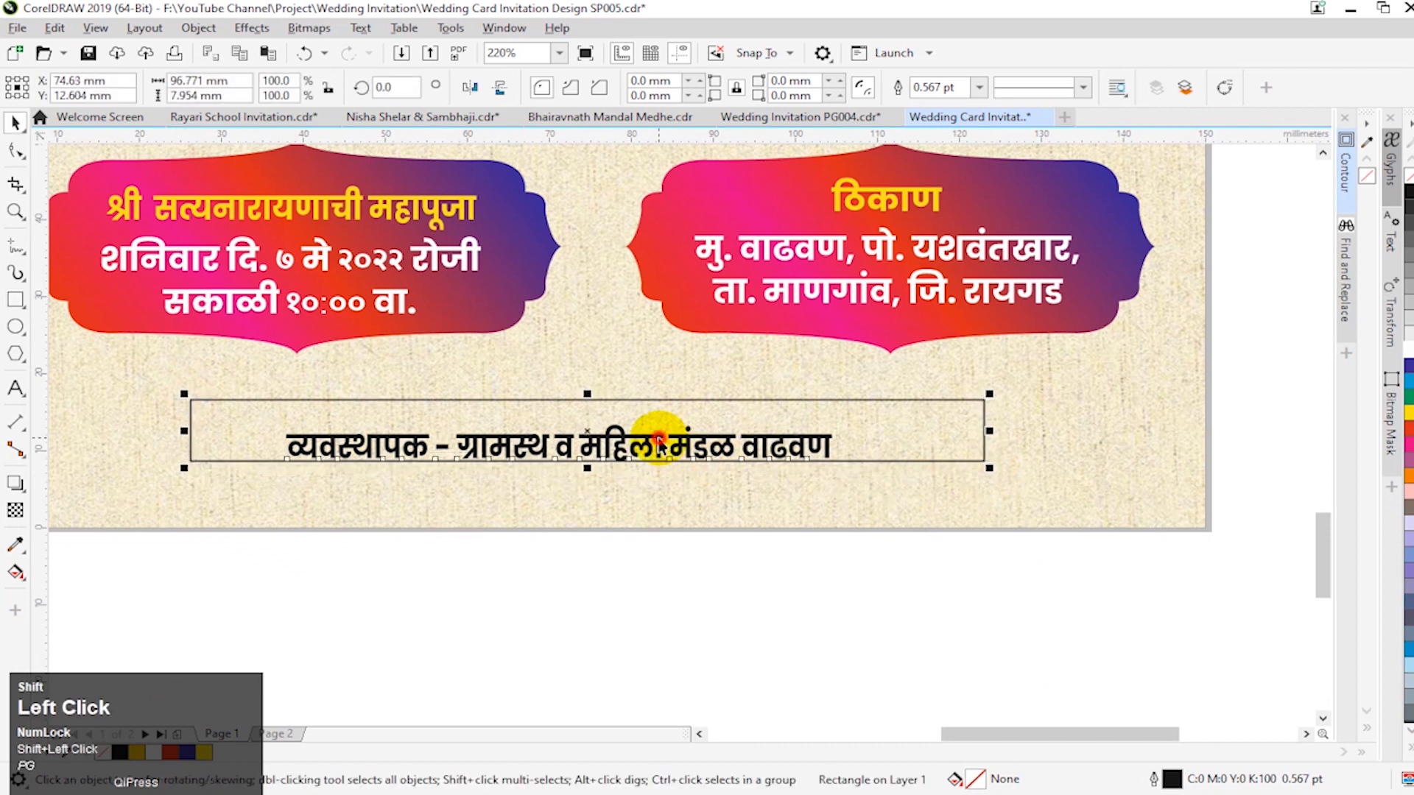
pyautogui.press('c')
pyautogui.press('e')
pyautogui.keyDown('shift'); pyautogui.click(721, 493); pyautogui.keyUp('shift')
pyautogui.press('c')
pyautogui.click(776, 576)
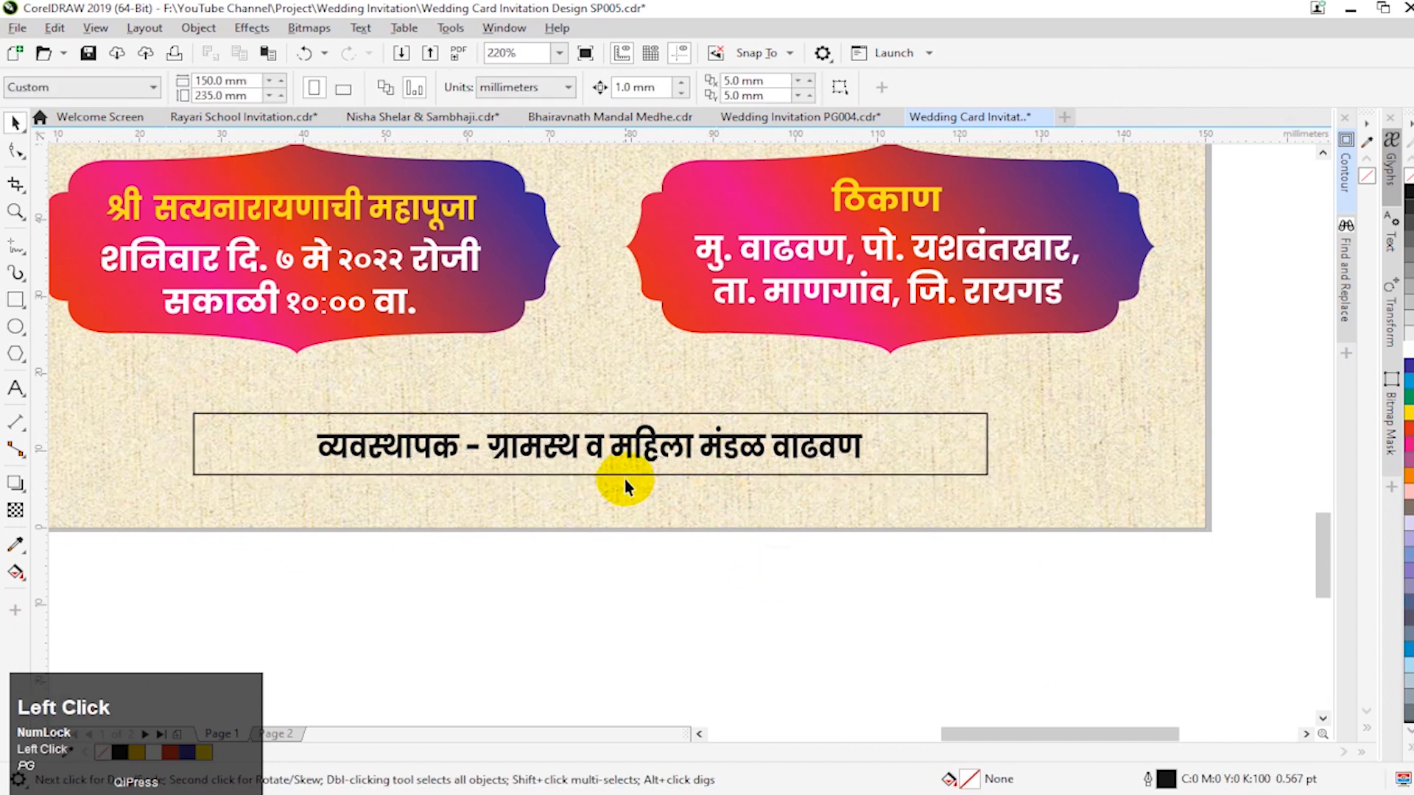
# Step: Convert the rectangle to curves and shift its two upper nodes to the right to slant it into a parallelogram
pyautogui.click(624, 475)
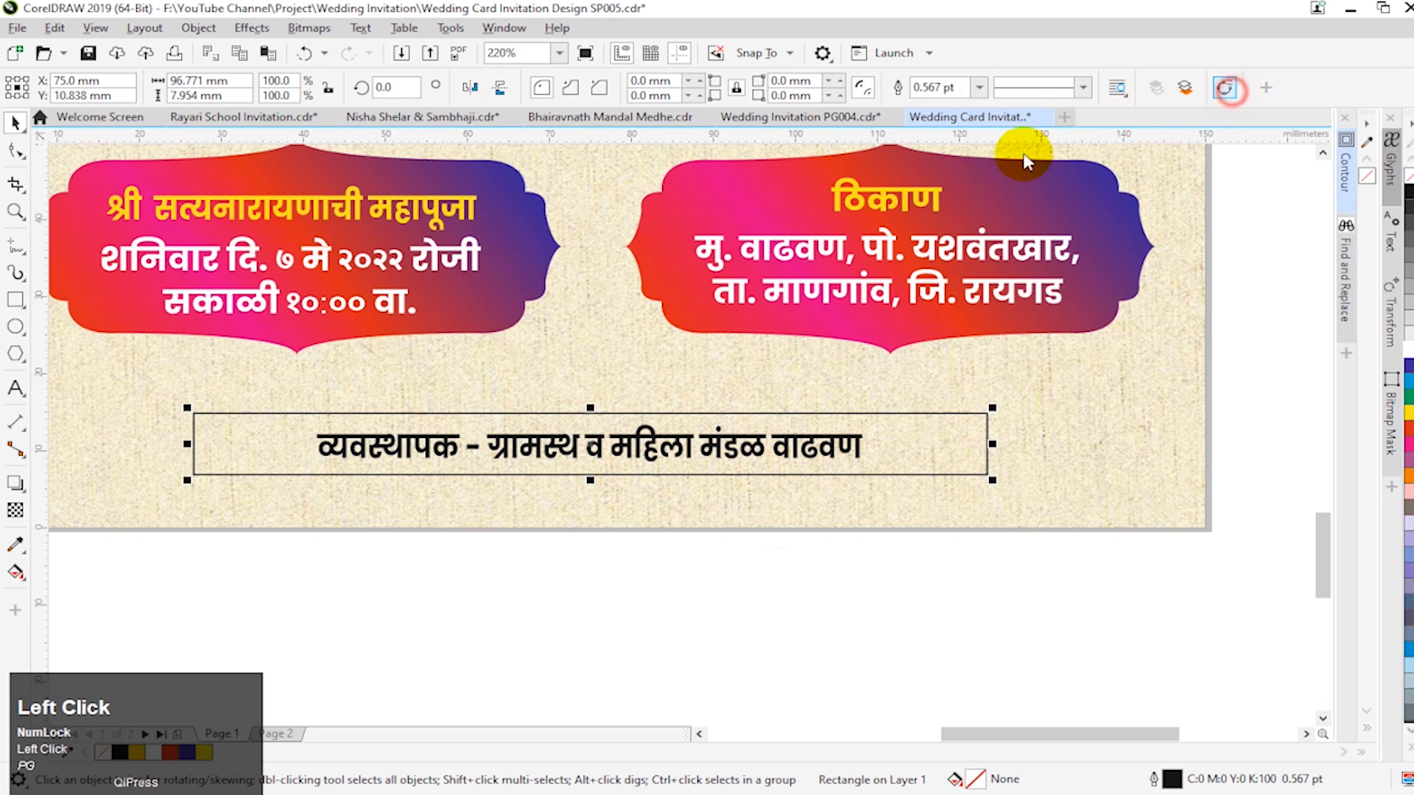
pyautogui.hotkey('ctrl', 'q')
pyautogui.doubleClick(245, 414)
pyautogui.moveTo(170, 402); pyautogui.dragTo(218, 434)
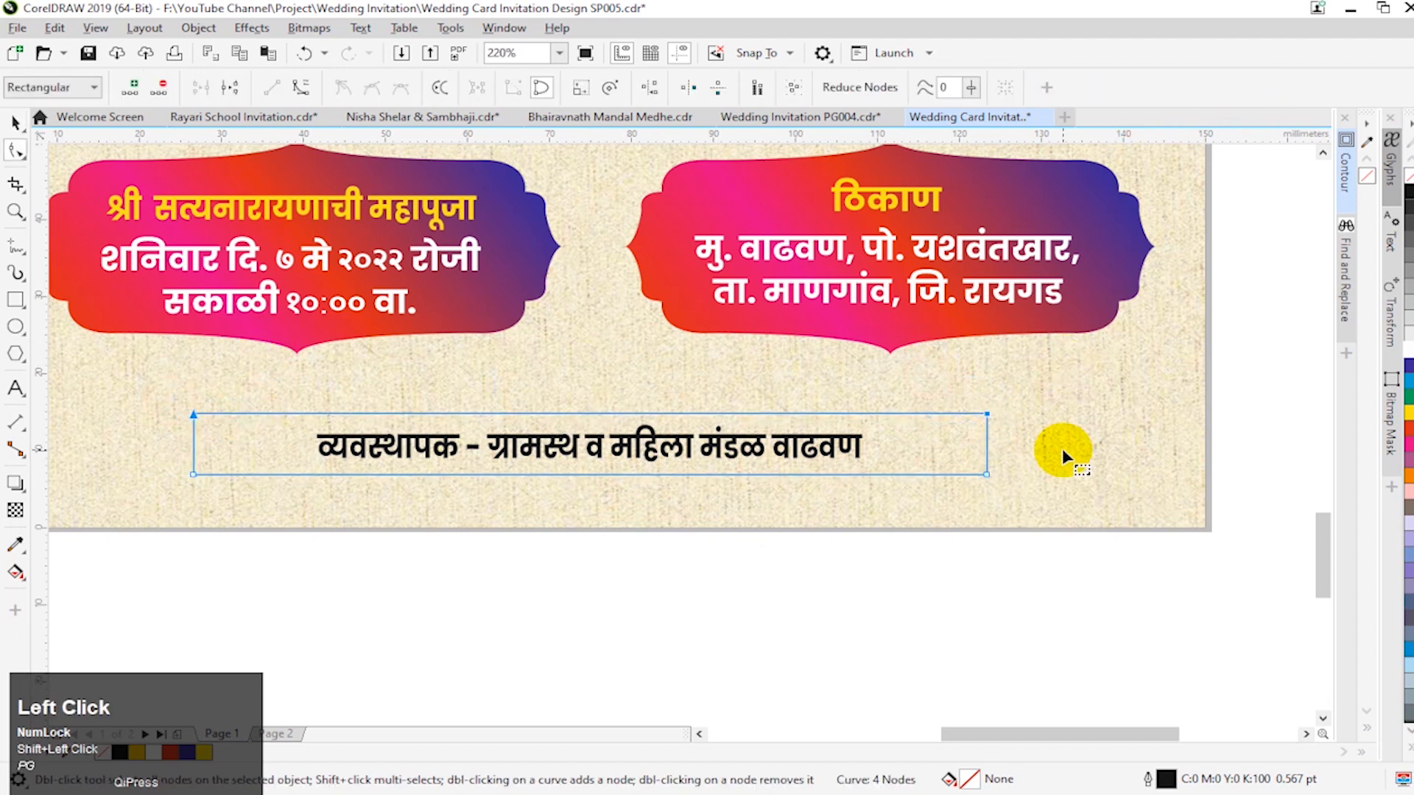
pyautogui.press('Right')
pyautogui.press('Right')
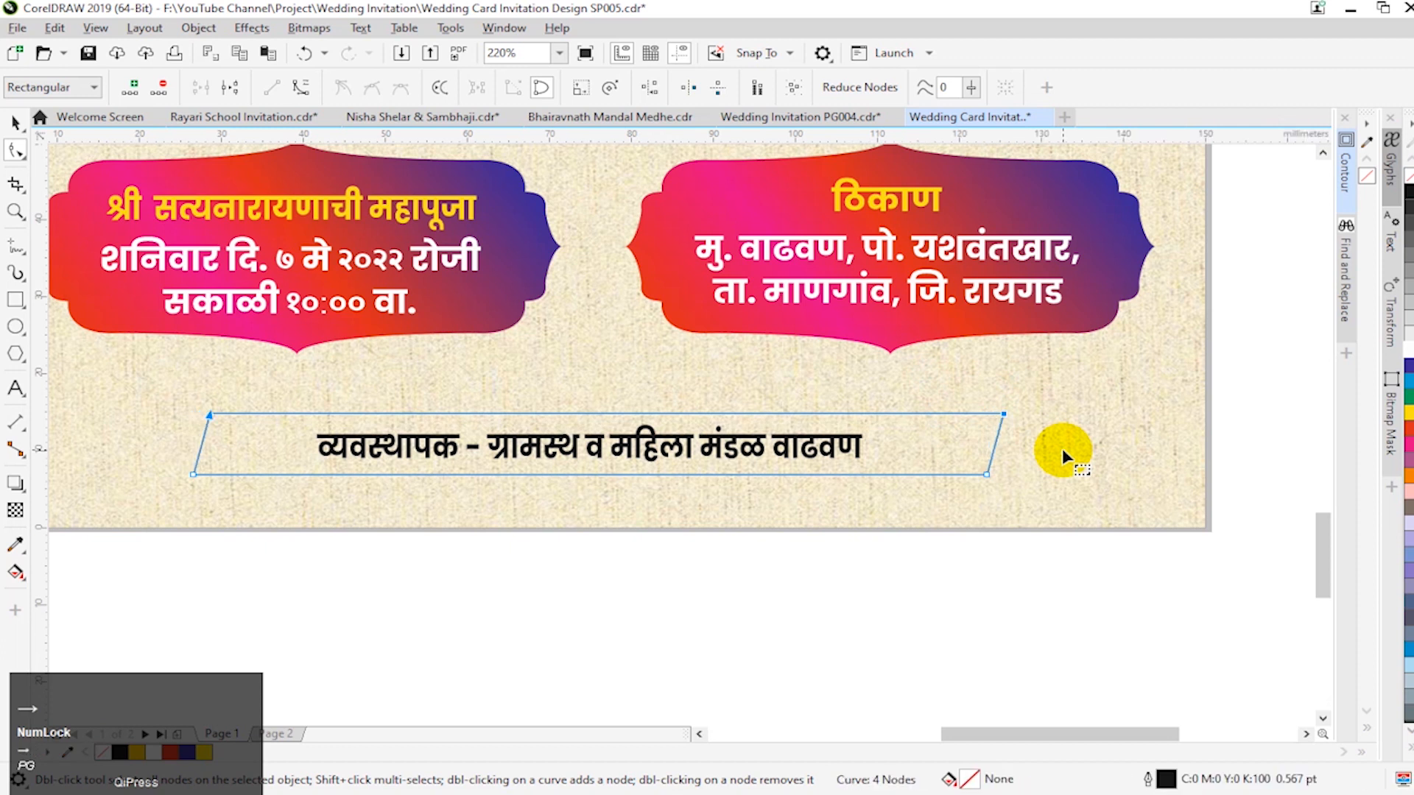
# Step: Narrow the parallelogram to about 94 mm and enlarge the organizer line inside it to about 69 mm wide
pyautogui.press('space')
pyautogui.press('space')
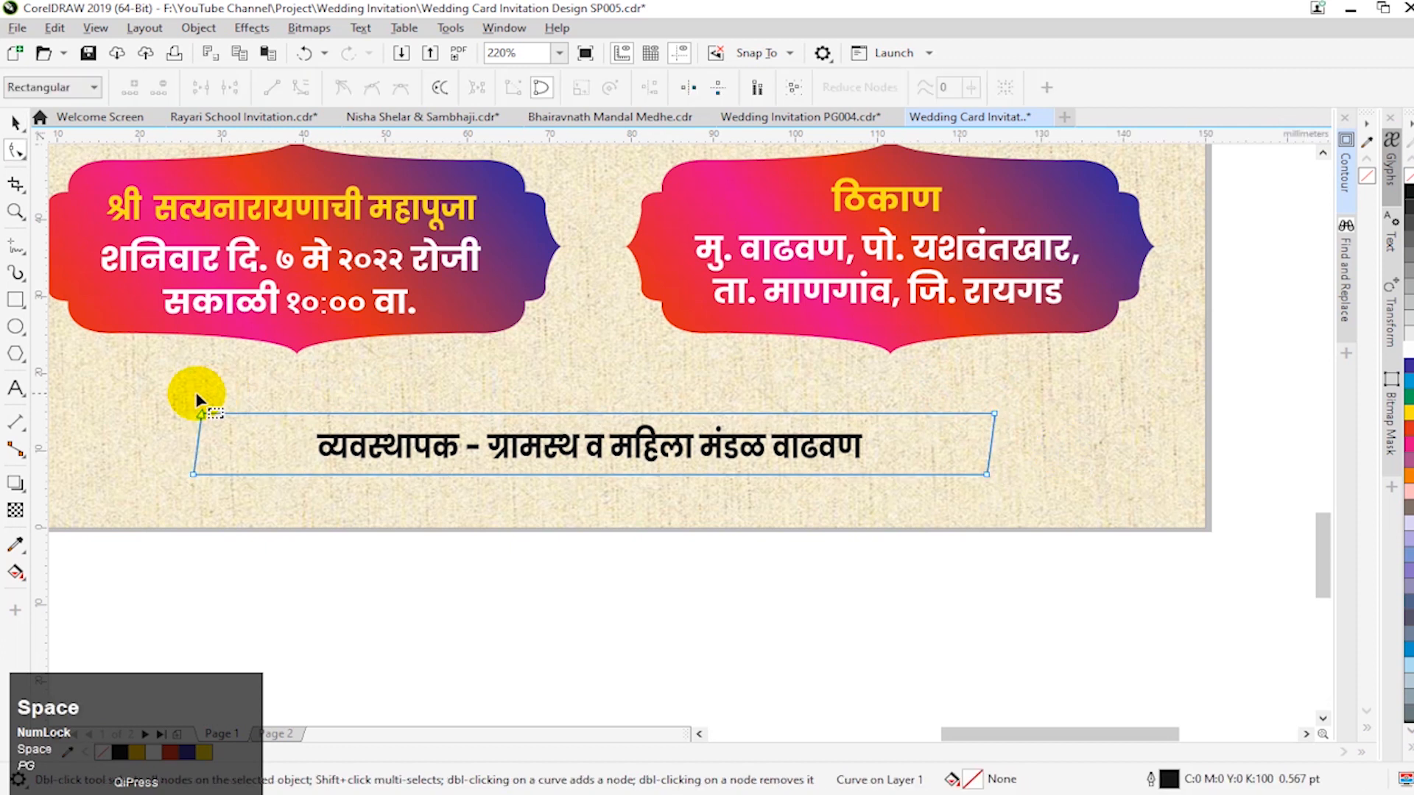
pyautogui.moveTo(197, 400); pyautogui.dragTo(1089, 432)
pyautogui.press('space')
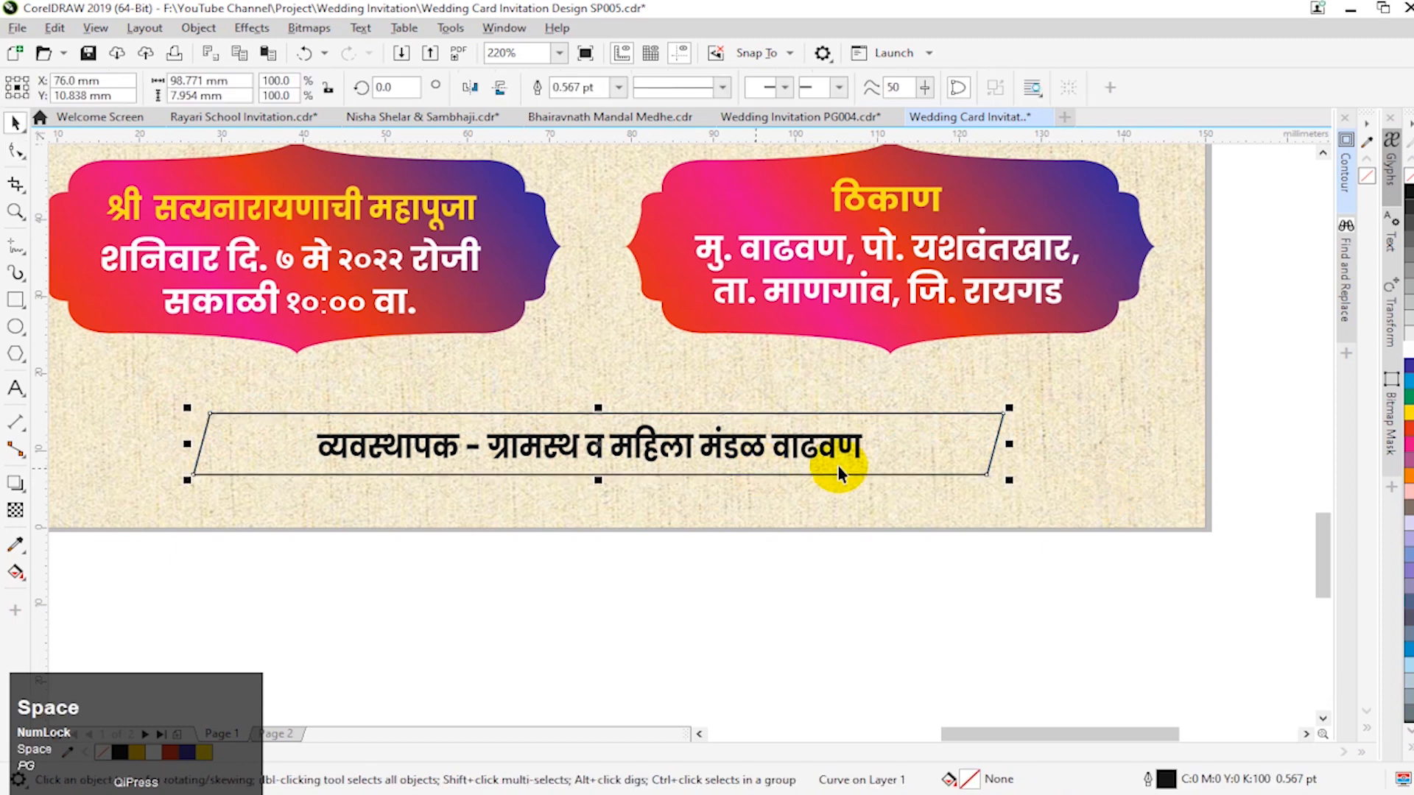
pyautogui.moveTo(1010, 444); pyautogui.dragTo(986, 445)
pyautogui.click(930, 445)
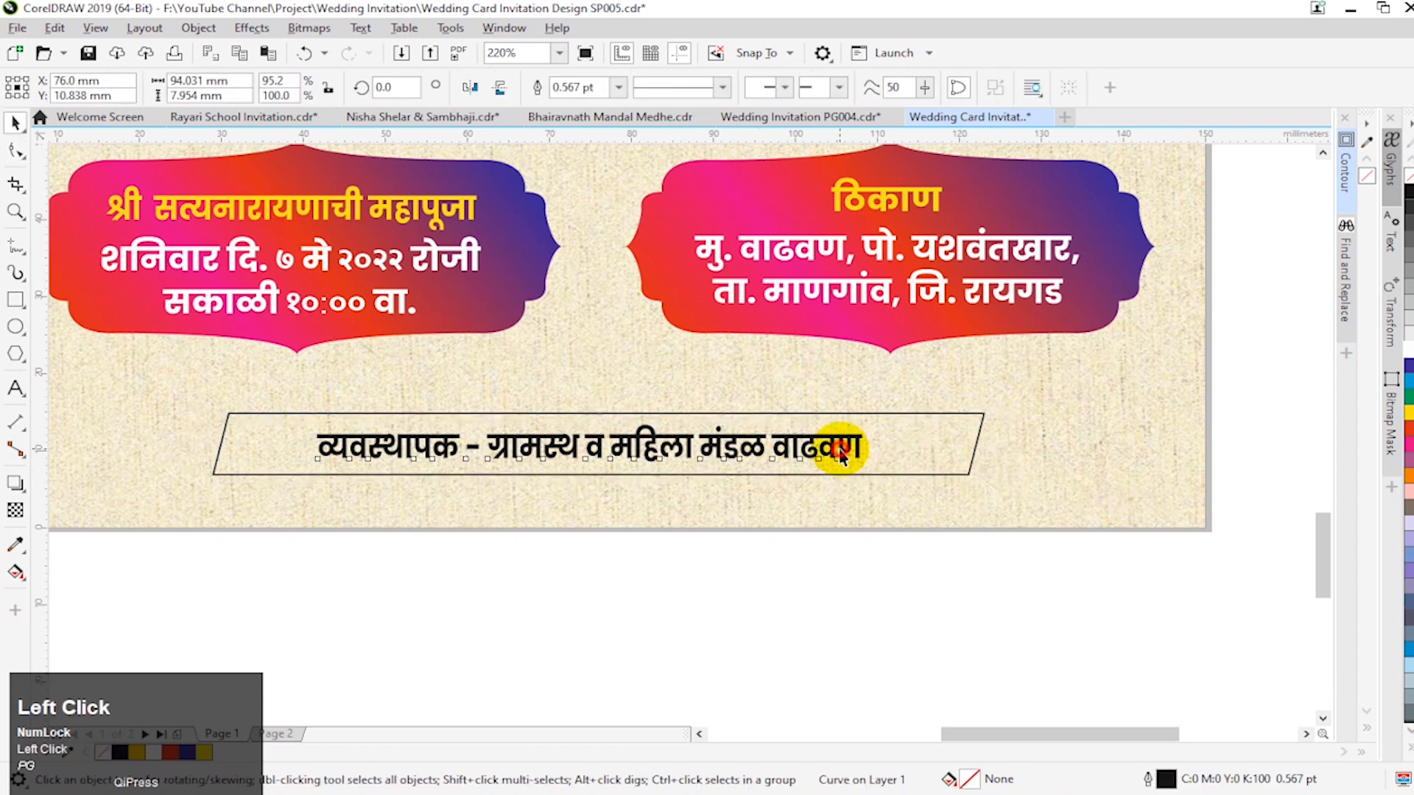
pyautogui.moveTo(869, 444); pyautogui.dragTo(884, 446)
# Step: Fill the parallelogram with the "Dark + Red" fountain fill preset and remove its outline
pyautogui.click(830, 473)
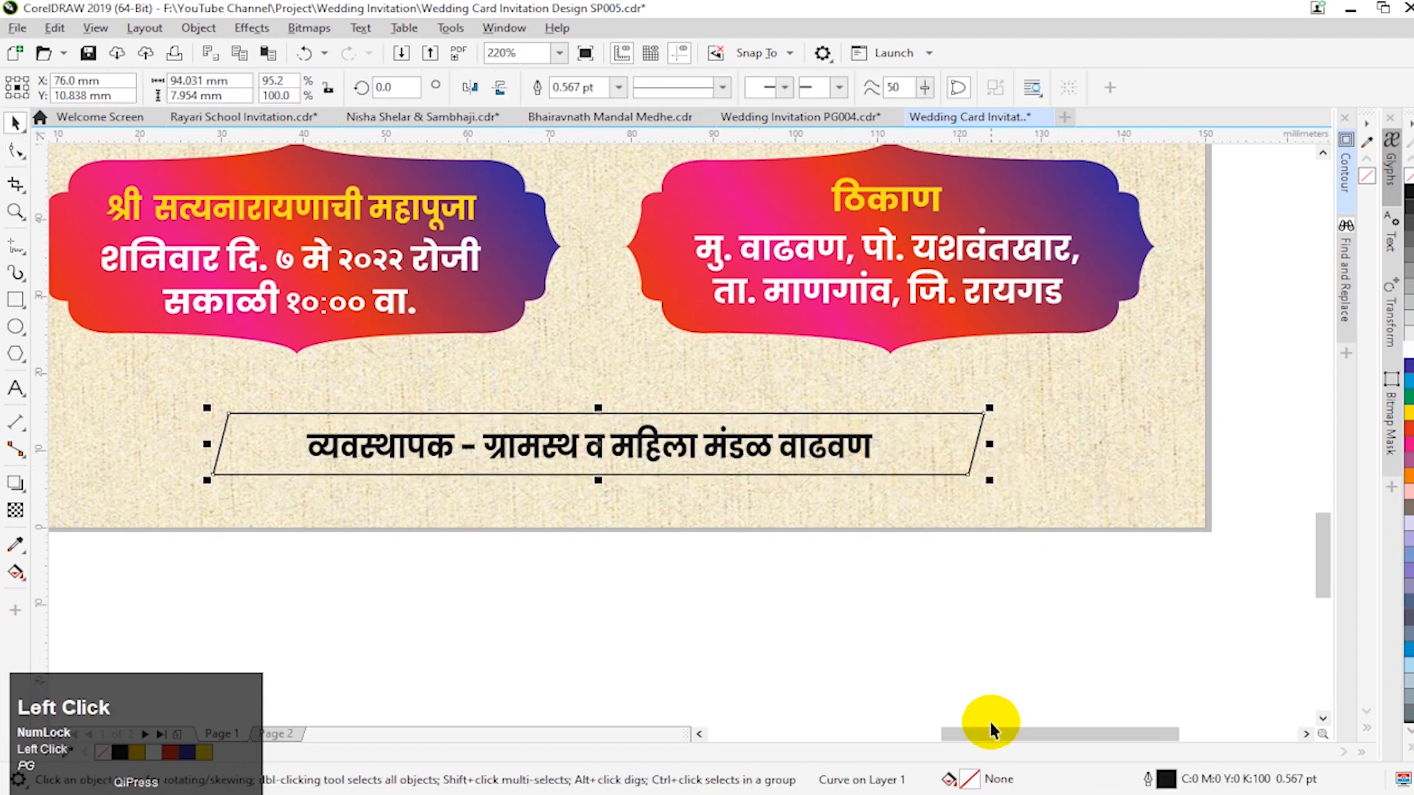
pyautogui.doubleClick(964, 780)
pyautogui.click(496, 175)
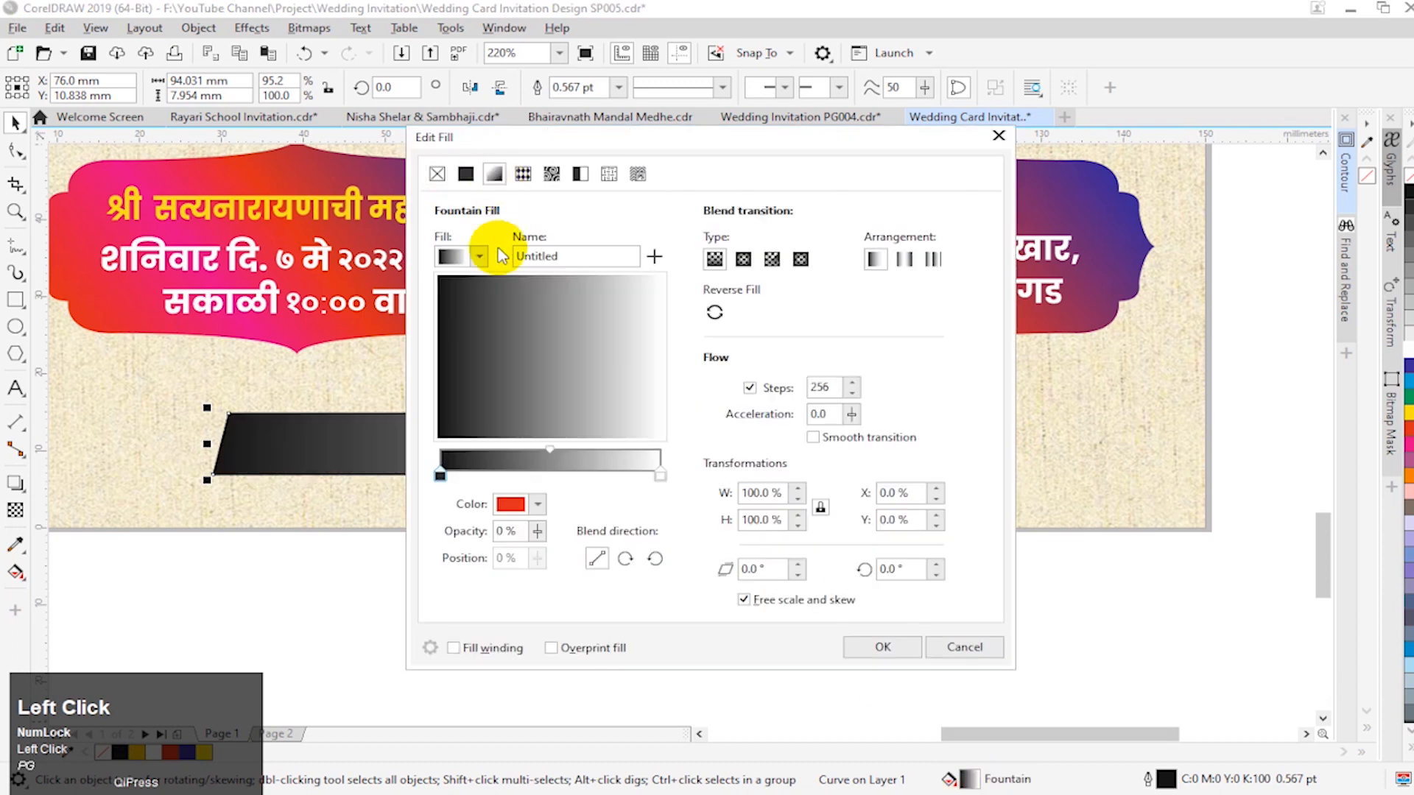
pyautogui.click(479, 256)
pyautogui.click(515, 425)
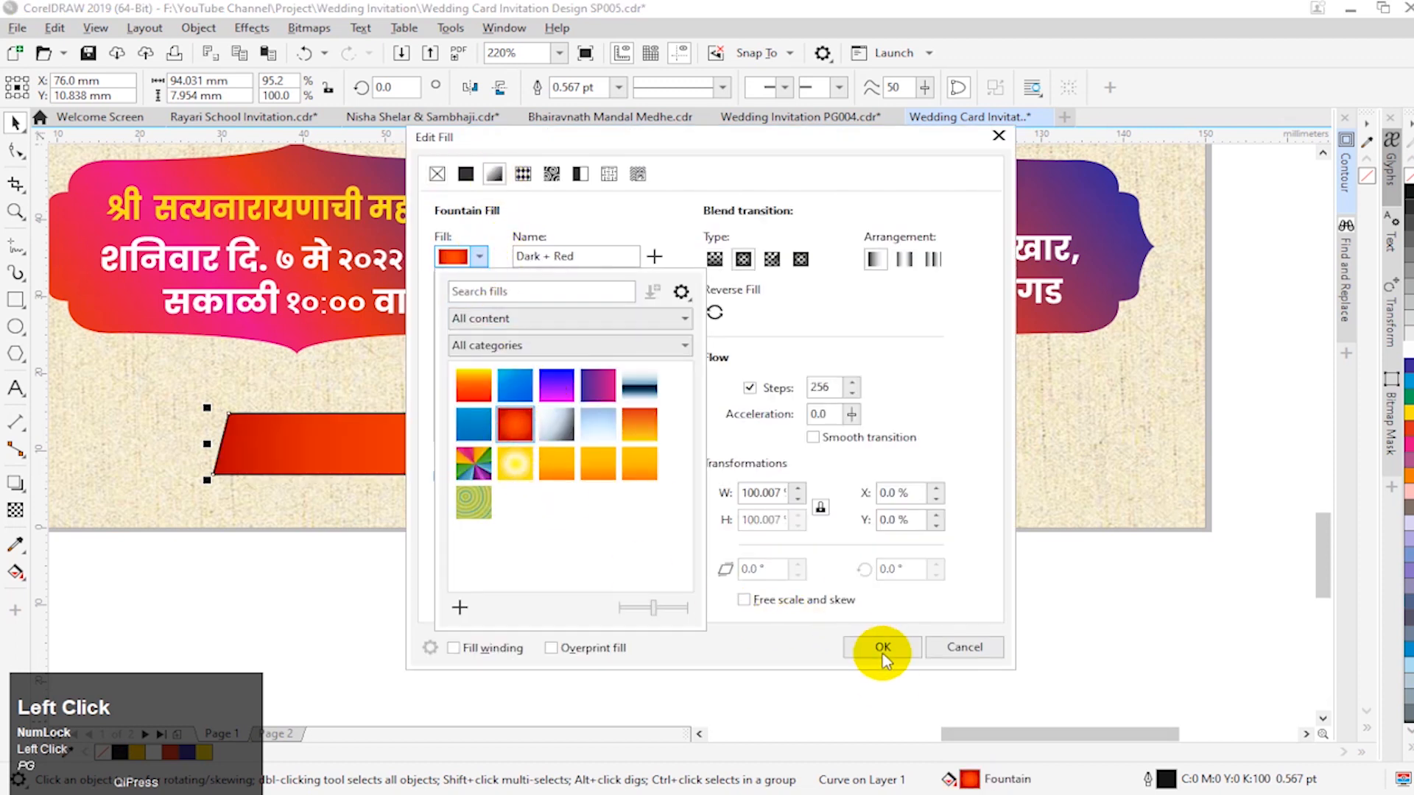
pyautogui.click(883, 646)
pyautogui.click(882, 647)
# Step: Bring the organizer text in front of the red banner in white, centered on it, and center both horizontally on the card
pyautogui.moveTo(934, 565); pyautogui.dragTo(356, 357)
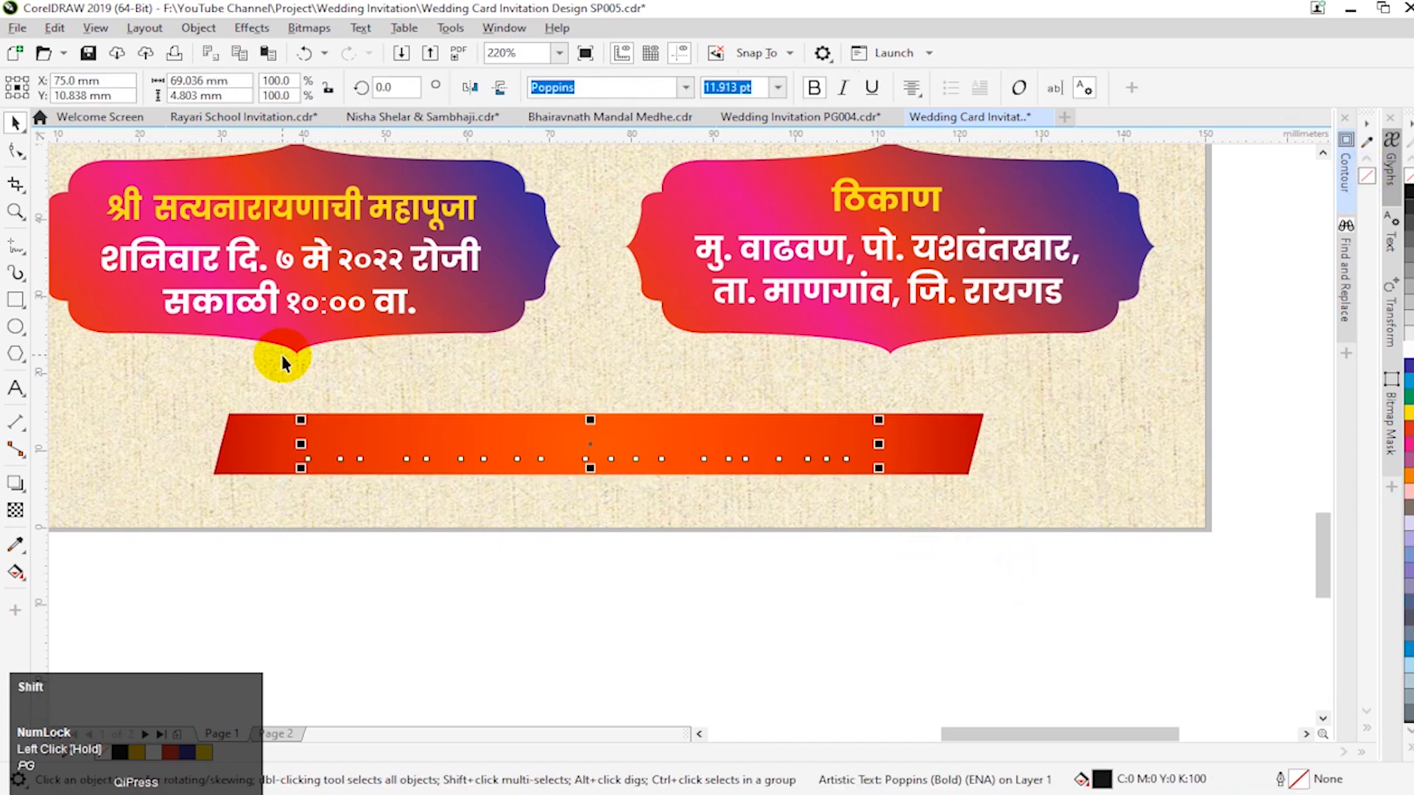
pyautogui.hotkey('shift', 'pageup')
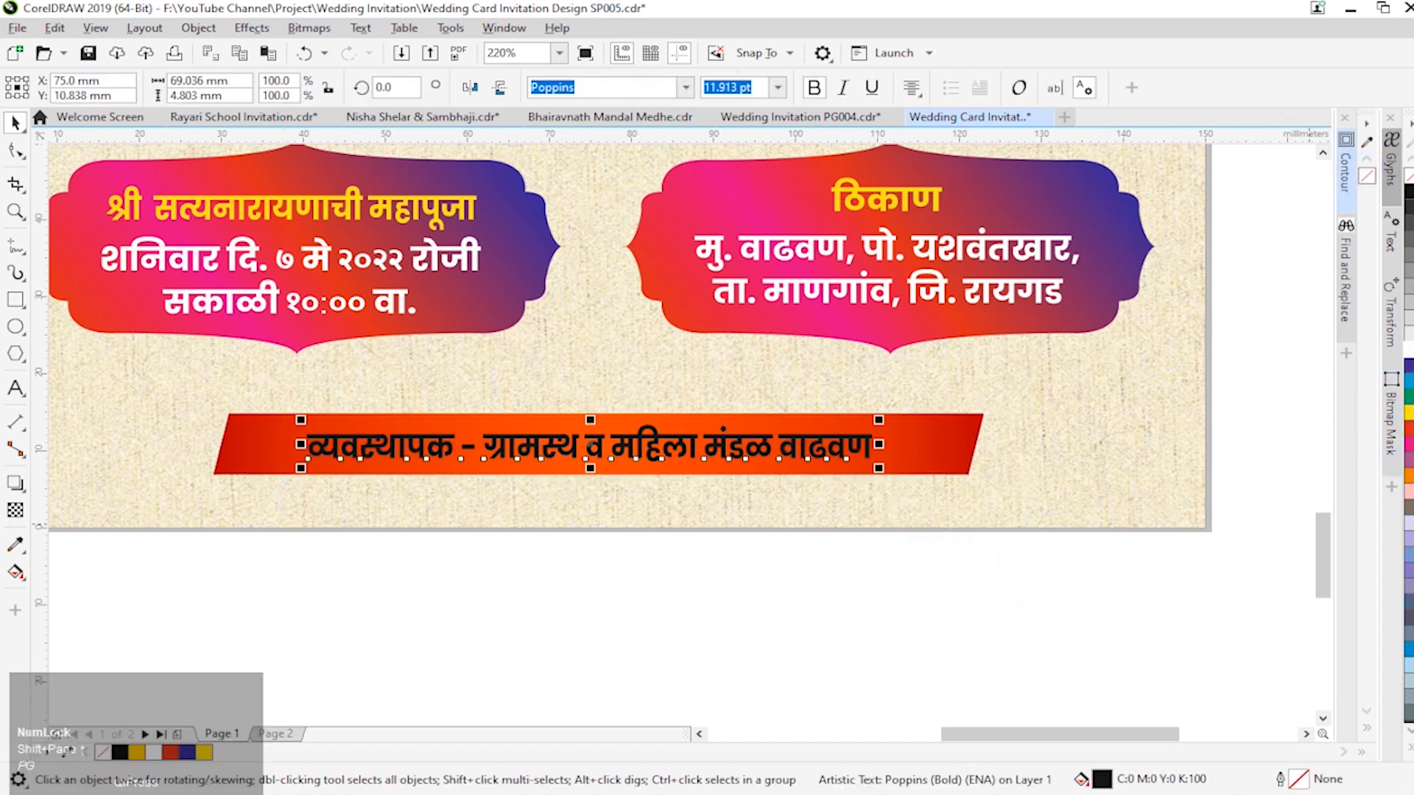
pyautogui.keyDown('shift'); pyautogui.click(950, 446); pyautogui.keyUp('shift')
pyautogui.click(925, 602)
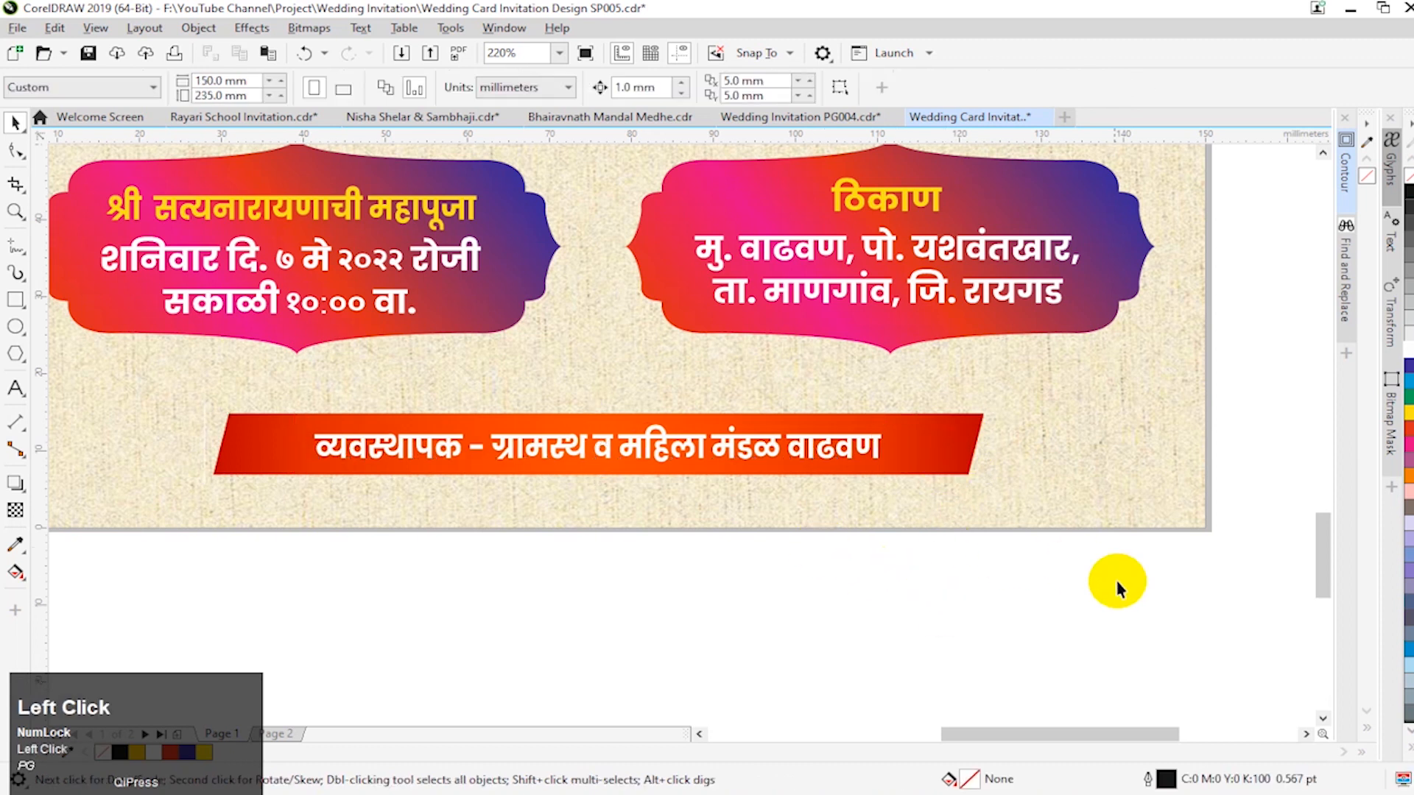
pyautogui.moveTo(127, 375); pyautogui.dragTo(905, 640)
pyautogui.click(464, 593)
# Step: Move the kalash image from beside the page onto the lower part of the card
pyautogui.press('F3')
pyautogui.press('F3')
pyautogui.press('F2')
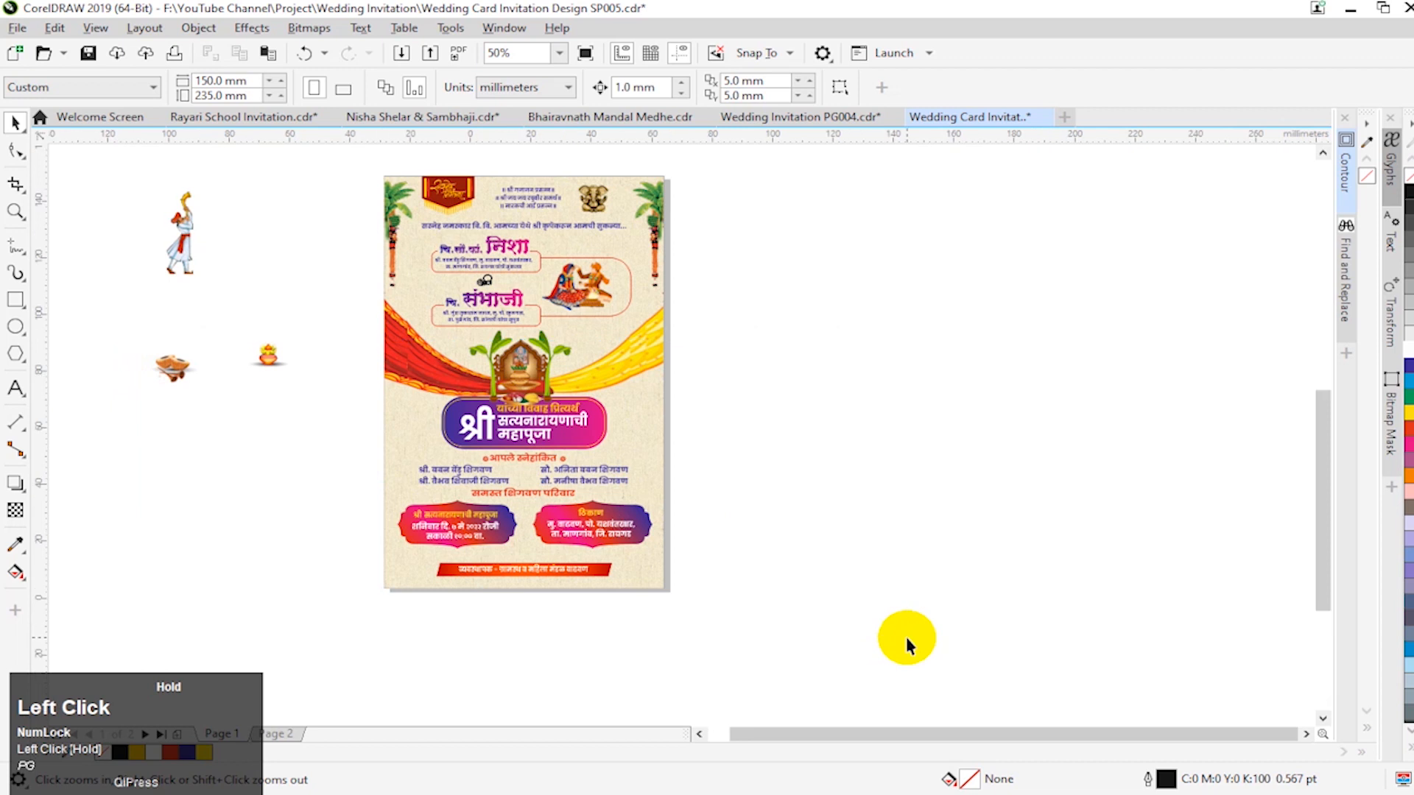
pyautogui.moveTo(193, 173); pyautogui.dragTo(357, 302)
pyautogui.click(391, 231)
pyautogui.moveTo(276, 219); pyautogui.dragTo(371, 271)
pyautogui.hotkey('ctrl', 'z')
pyautogui.click(402, 258)
pyautogui.moveTo(284, 216); pyautogui.dragTo(696, 528)
# Step: Position the kalash, about 12 × 13.7 mm, in the gap between the two gradient frames, just above the organizer banner
pyautogui.press('F2')
pyautogui.moveTo(466, 432); pyautogui.dragTo(904, 623)
pyautogui.moveTo(724, 485); pyautogui.dragTo(727, 459)
pyautogui.moveTo(773, 501); pyautogui.dragTo(770, 498)
pyautogui.press('F3')
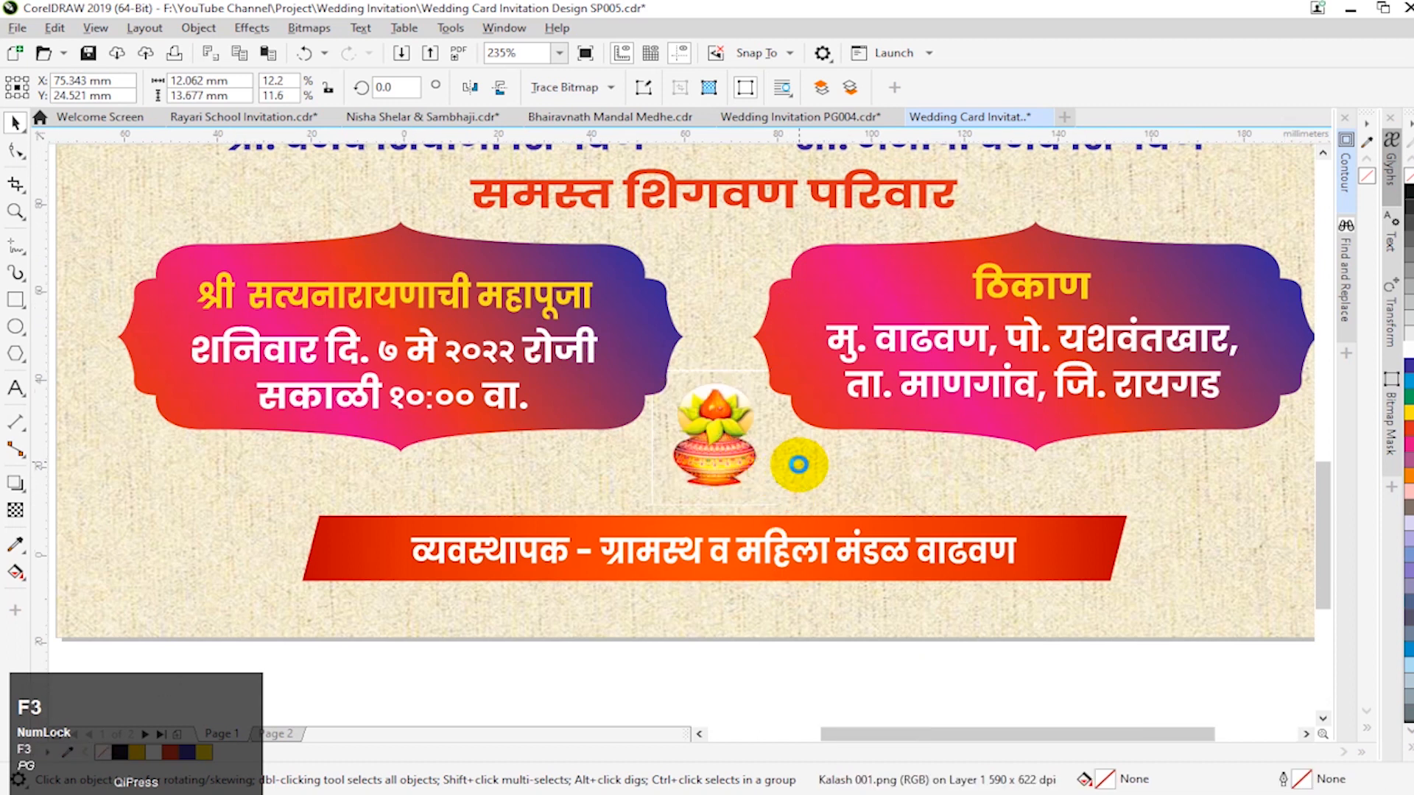
pyautogui.moveTo(343, 280); pyautogui.dragTo(1168, 604)
pyautogui.moveTo(678, 464); pyautogui.dragTo(677, 469)
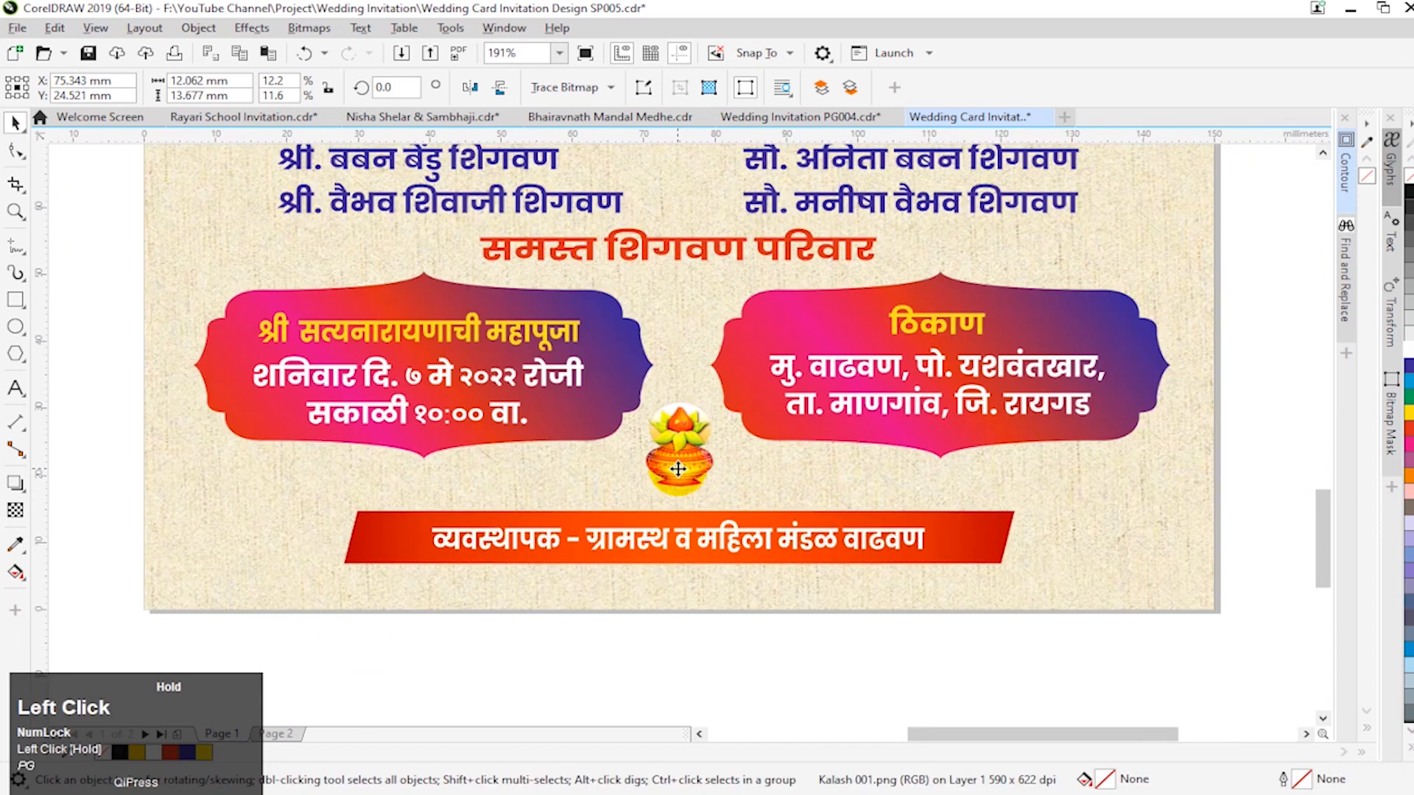
# Step: Draw a flat ellipse about 18.5 × 1.9 mm beneath the kalash and center it horizontally on the kalash
pyautogui.press('F2')
pyautogui.click(449, 564)
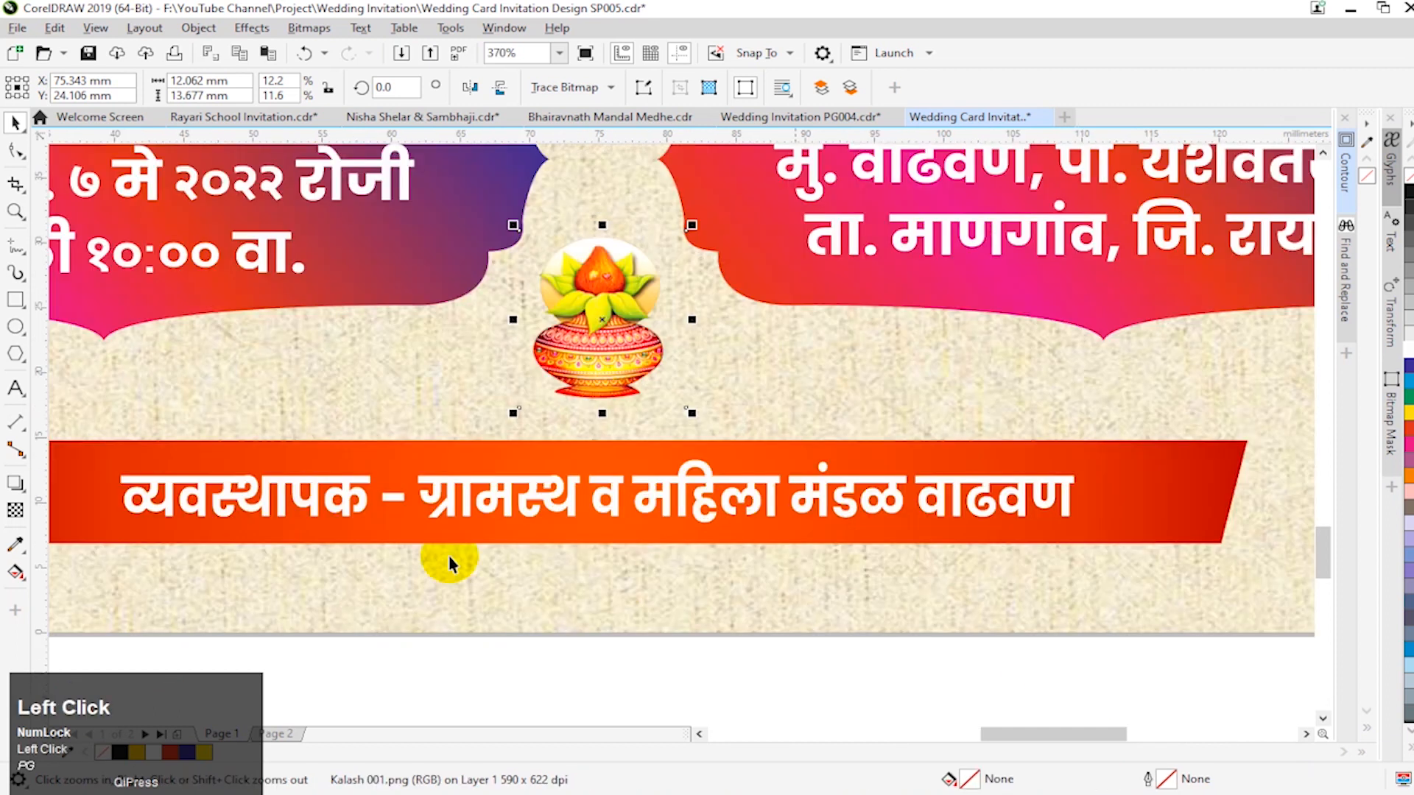
pyautogui.moveTo(448, 403); pyautogui.dragTo(715, 439)
pyautogui.press('space')
pyautogui.keyDown('shift'); pyautogui.click(617, 376); pyautogui.keyUp('shift')
pyautogui.press('c')
pyautogui.click(701, 605)
pyautogui.moveTo(627, 410); pyautogui.dragTo(627, 407)
# Step: Fill the ellipse with black, remove its outline and stretch its height to about 2.1 mm
pyautogui.click(1406, 189)
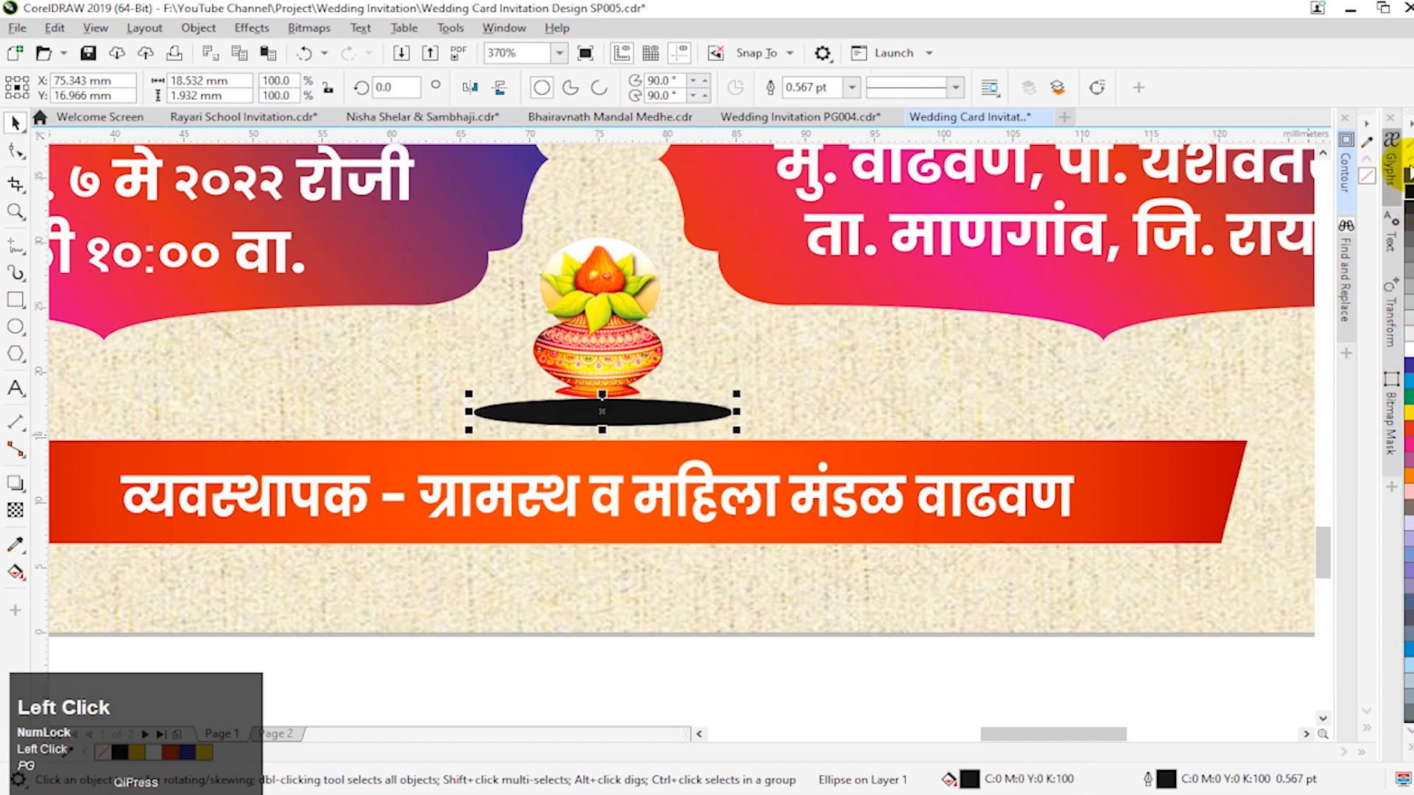
pyautogui.rightClick(1406, 175)
pyautogui.moveTo(605, 435); pyautogui.dragTo(618, 434)
pyautogui.keyDown('shift'); pyautogui.click(604, 368); pyautogui.keyUp('shift')
pyautogui.click(665, 653)
pyautogui.click(612, 420)
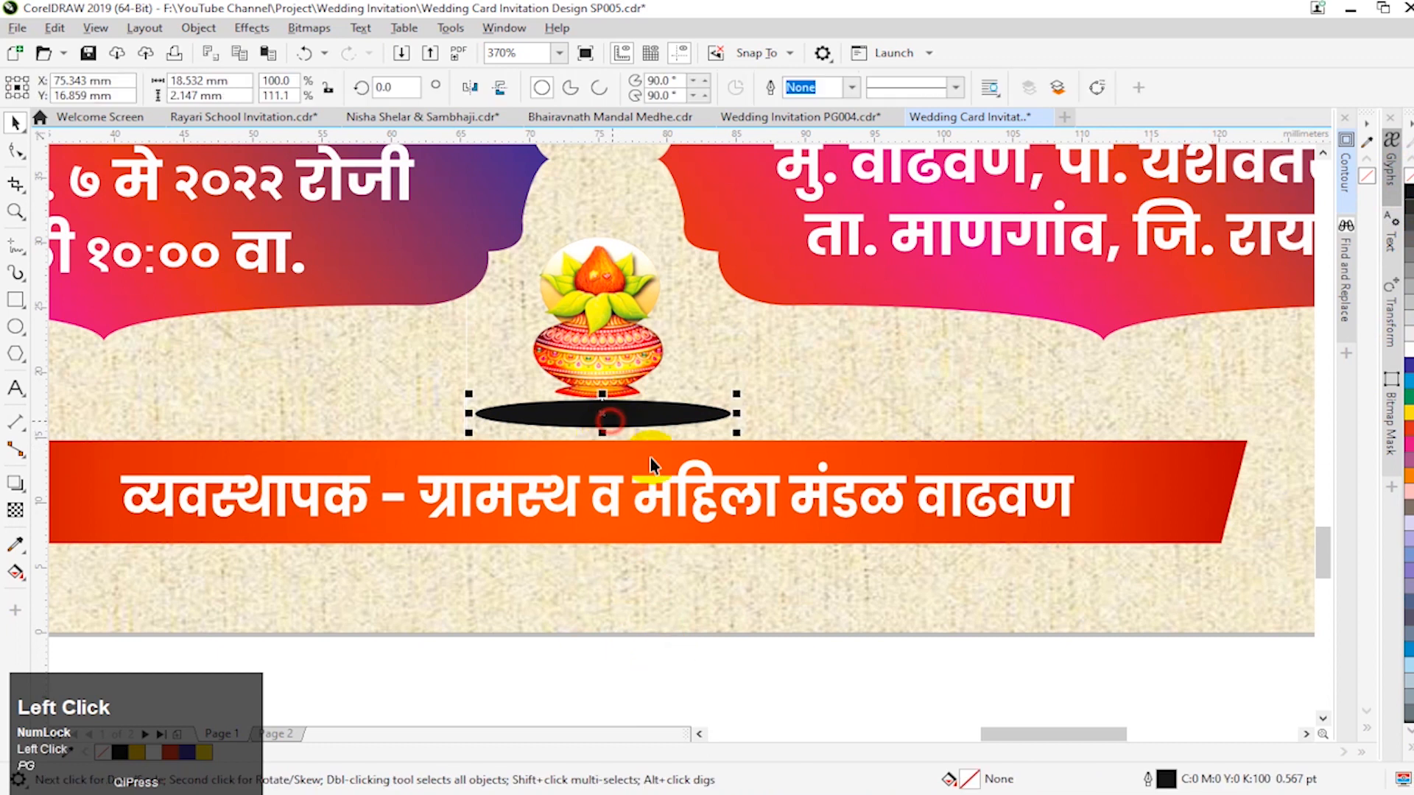
# Step: Apply an elliptical fountain transparency to the black ellipse and move it up under the kalash's base as a shadow
pyautogui.click(14, 508)
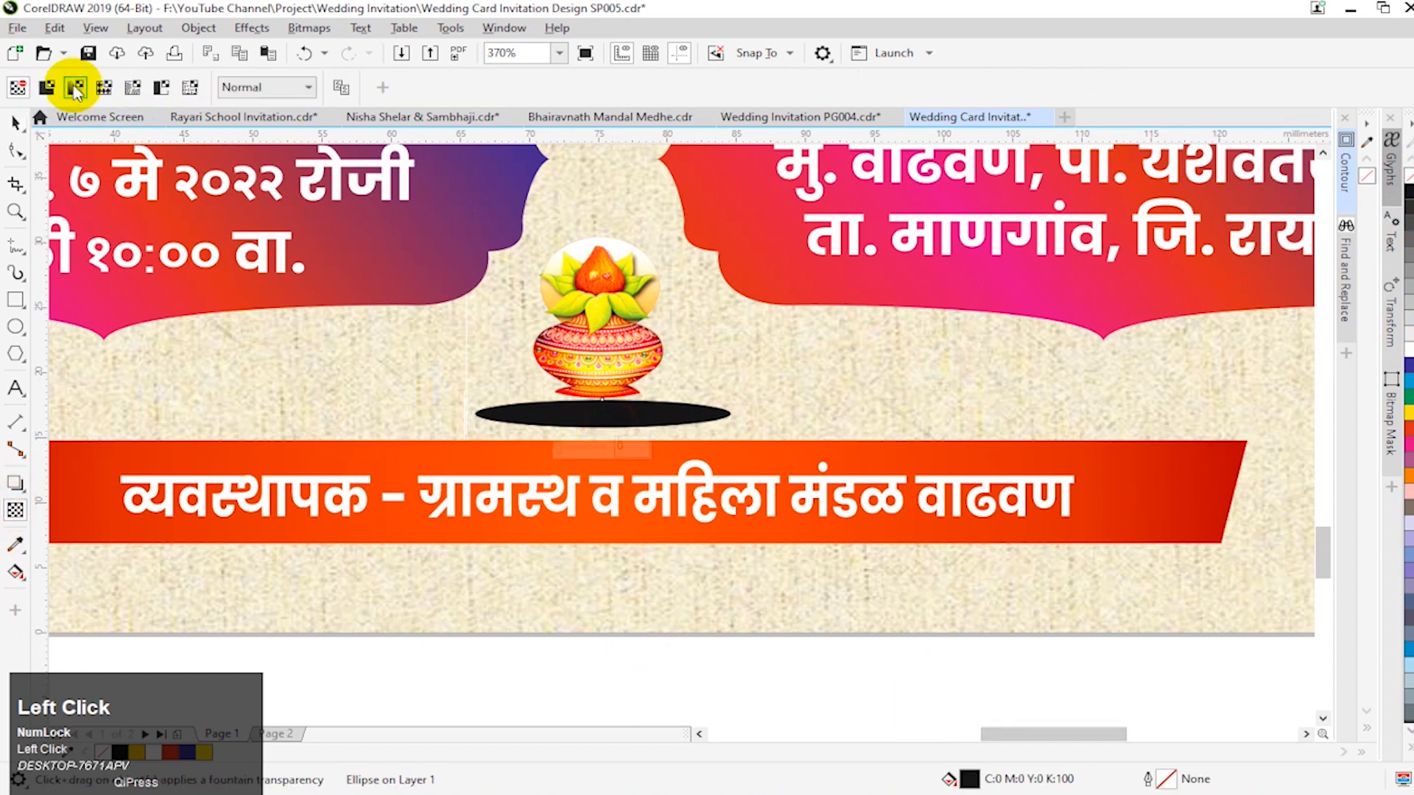
pyautogui.click(73, 87)
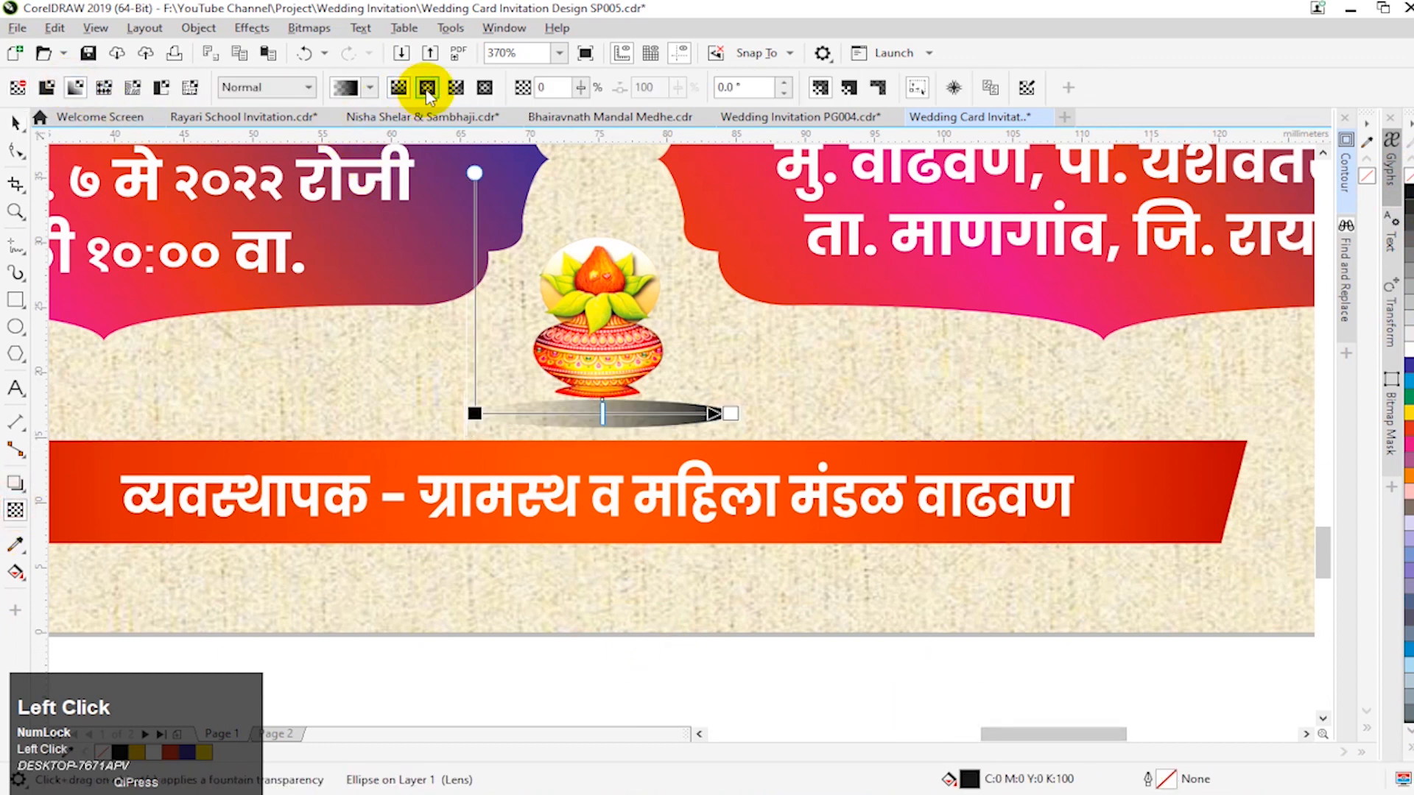
pyautogui.press('space')
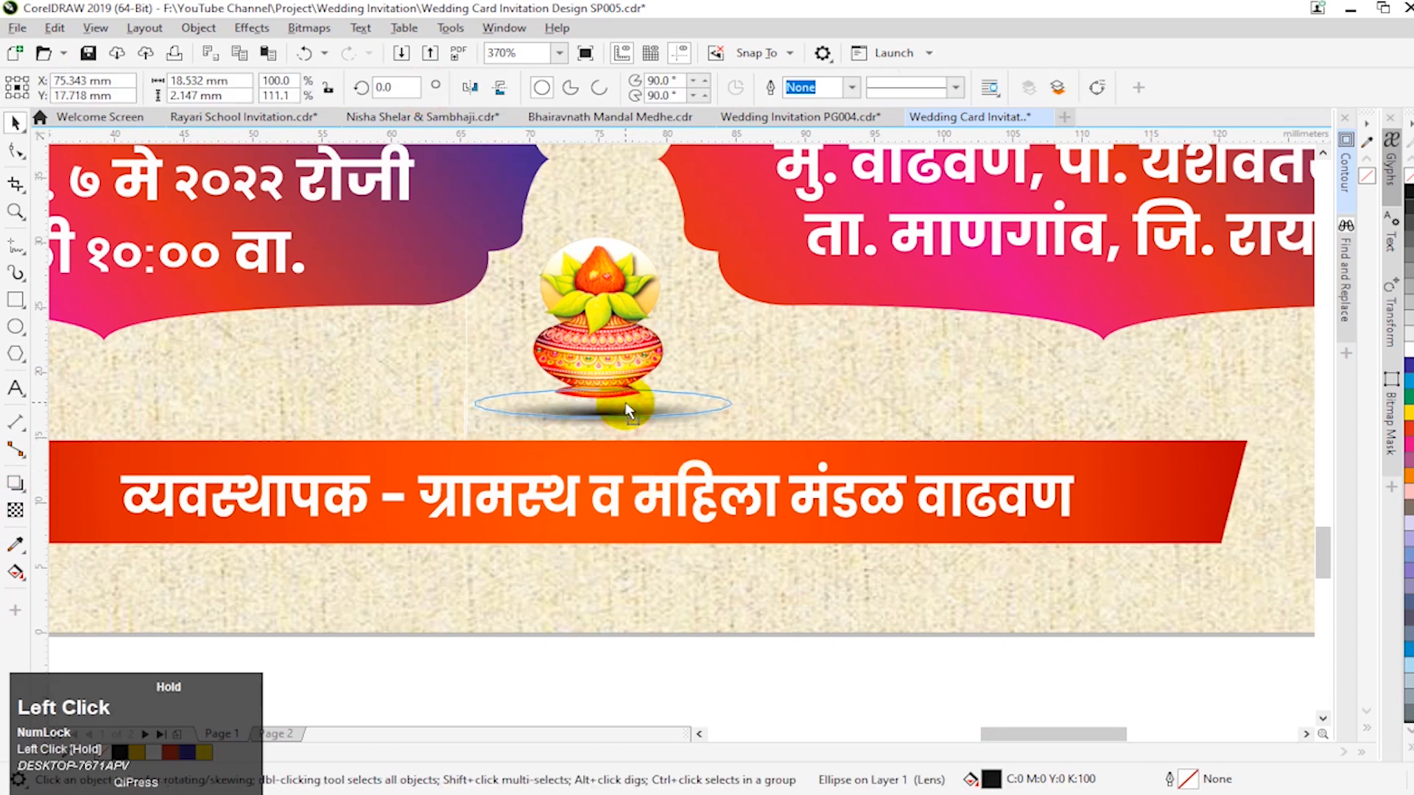
pyautogui.click(627, 410)
pyautogui.click(765, 694)
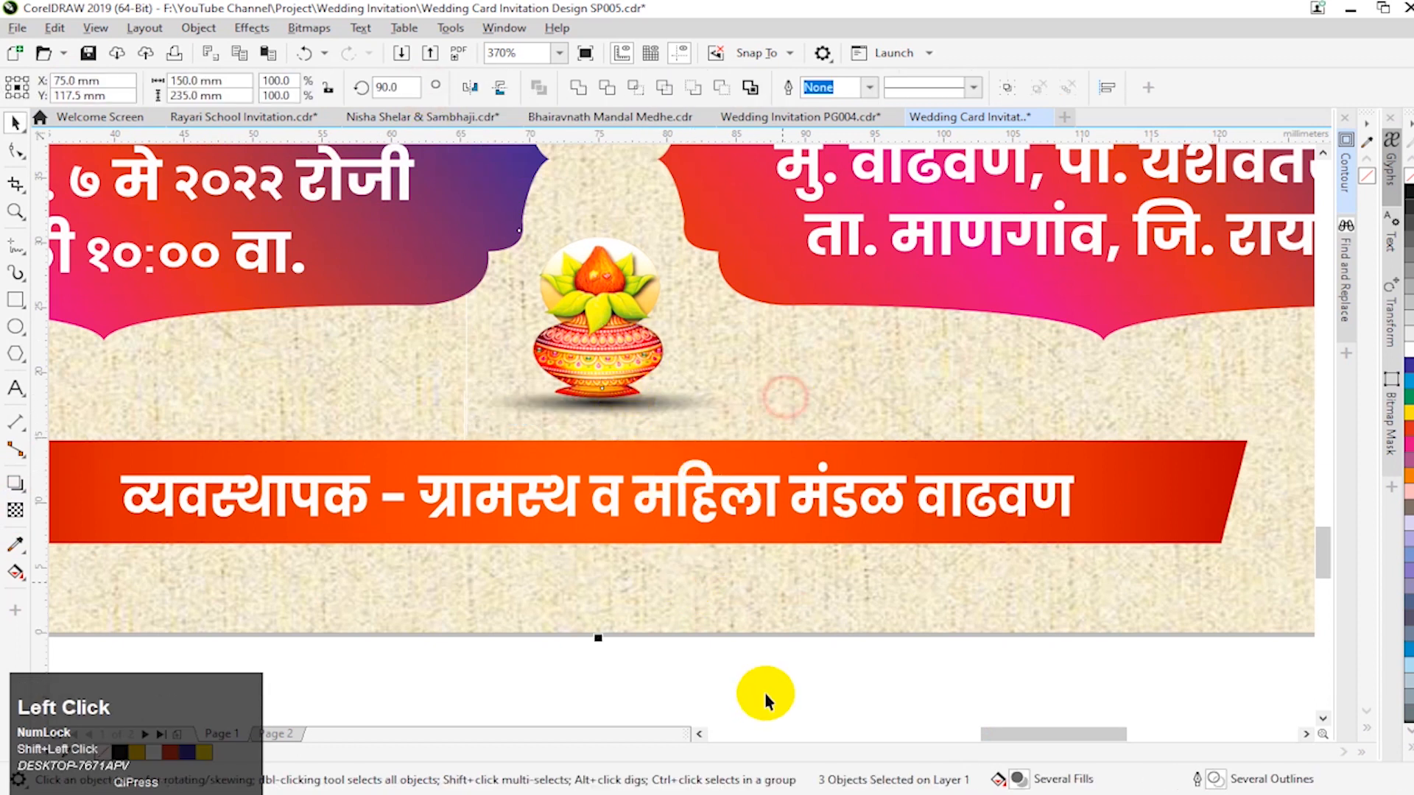
# Step: Delete the leftover kalash shadow lying beside the page
pyautogui.press('F3')
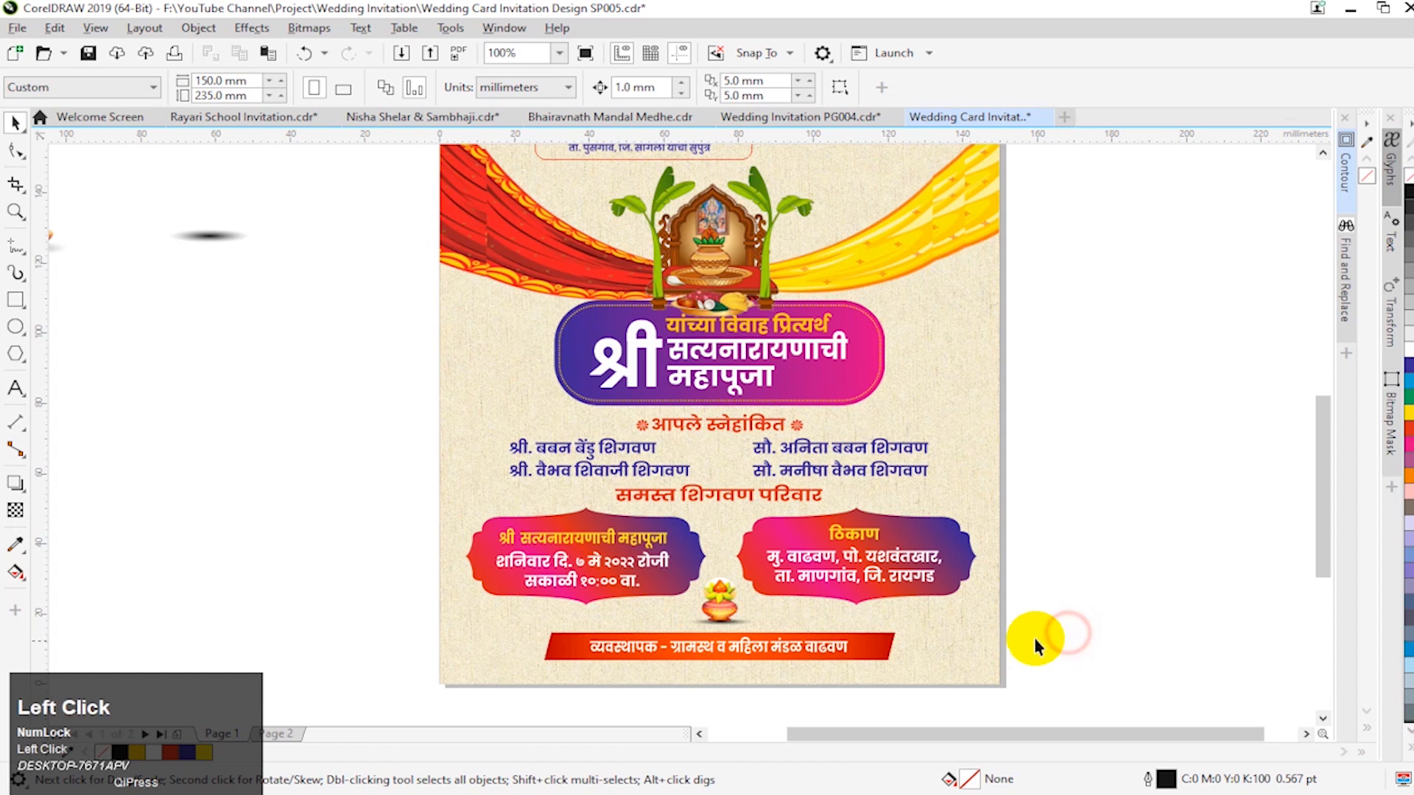
pyautogui.press('F3')
pyautogui.moveTo(475, 368); pyautogui.dragTo(652, 508)
pyautogui.press('Delete')
pyautogui.click(495, 497)
# Step: Move the drums-and-shehnai group onto the card's lower-left corner, beside the organizer banner
pyautogui.moveTo(454, 402)
pyautogui.mouseDown()
pyautogui.moveTo(501, 398)
pyautogui.moveTo(591, 448)
pyautogui.mouseUp()
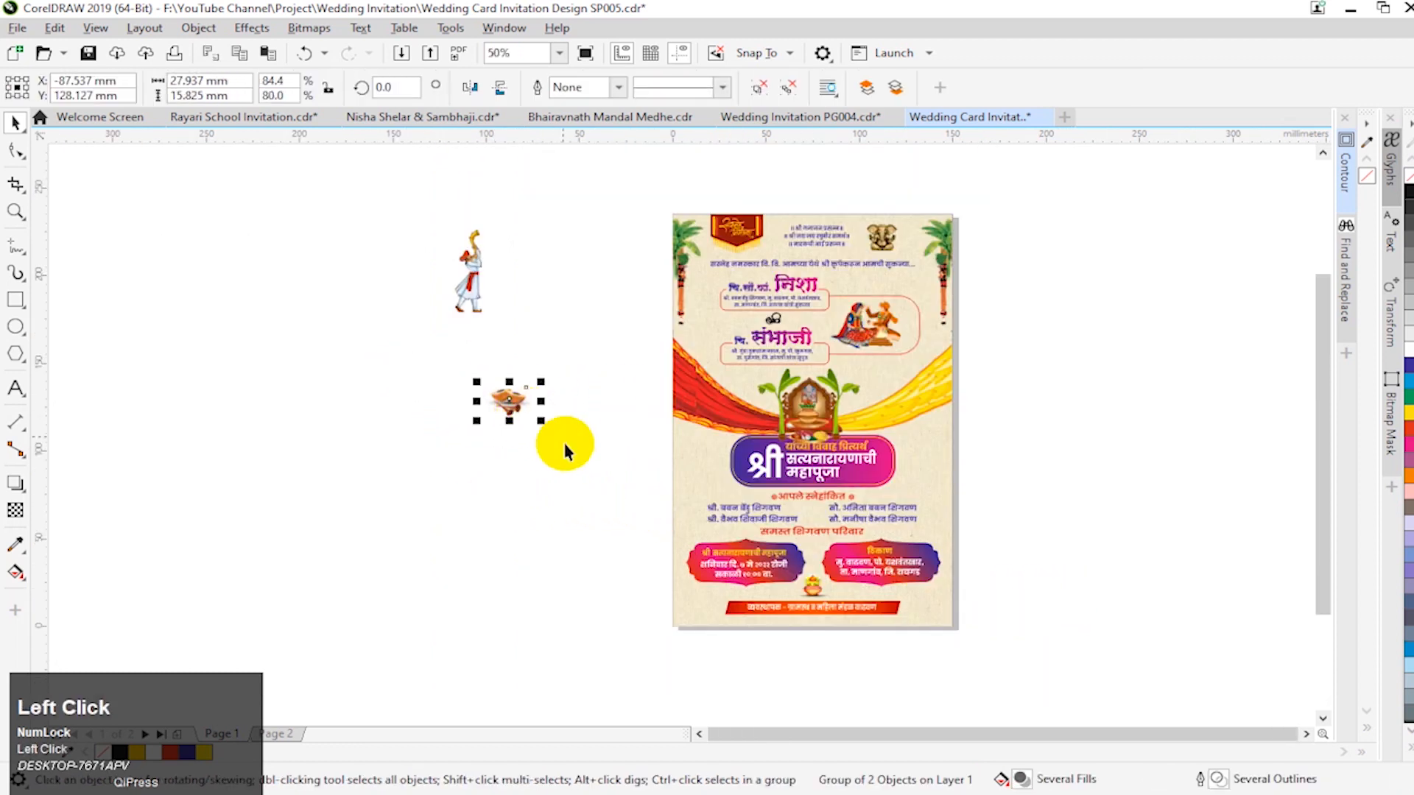
pyautogui.press('F2')
pyautogui.moveTo(398, 323); pyautogui.dragTo(1058, 671)
pyautogui.moveTo(318, 266); pyautogui.dragTo(631, 607)
pyautogui.press('F2')
pyautogui.moveTo(493, 543); pyautogui.dragTo(892, 694)
# Step: Shrink the organizer banner and its text slightly about their center to leave room for the instruments
pyautogui.click(657, 455)
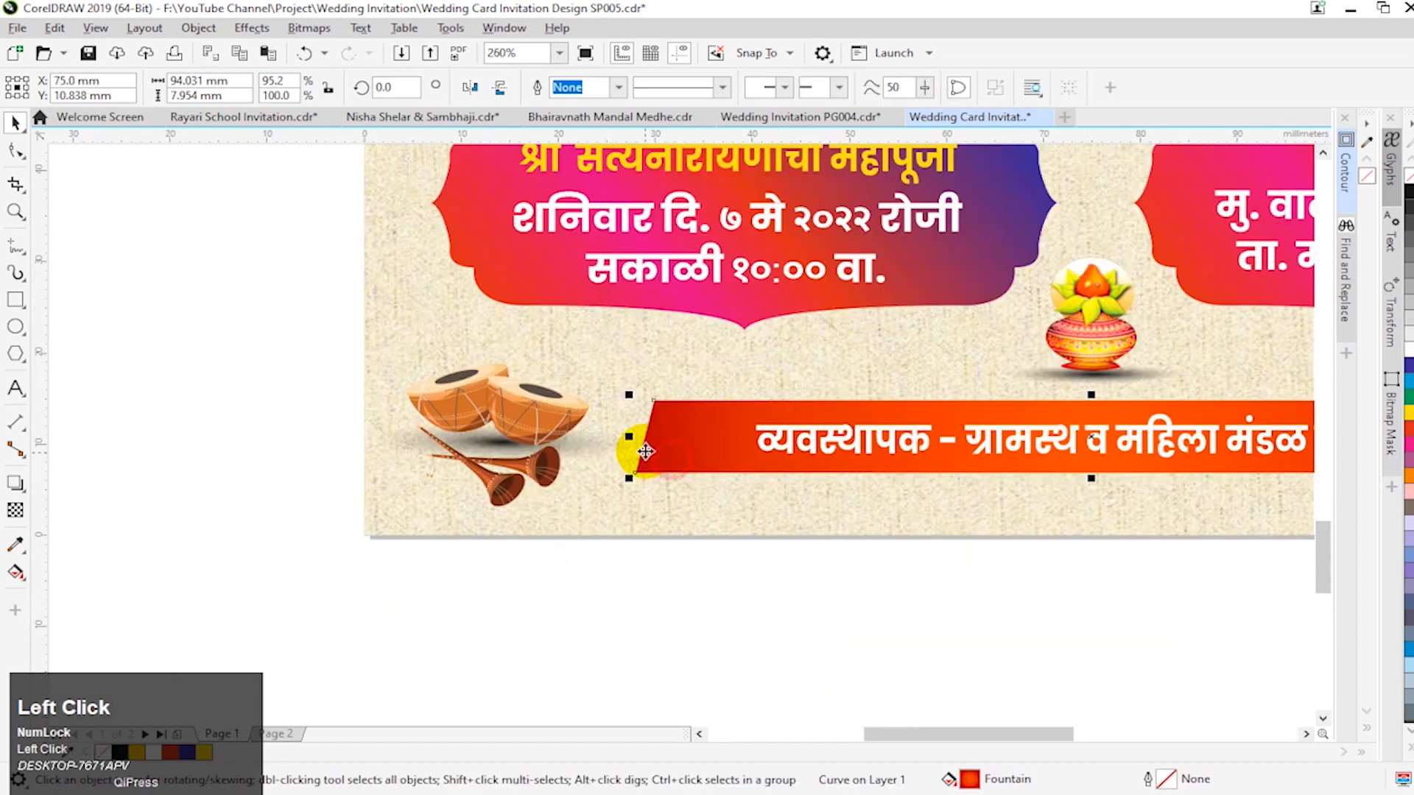
pyautogui.keyDown('shift'); pyautogui.click(770, 444); pyautogui.keyUp('shift')
pyautogui.moveTo(630, 438); pyautogui.dragTo(653, 447)
pyautogui.click(537, 453)
pyautogui.moveTo(538, 454); pyautogui.dragTo(1095, 640)
pyautogui.click(686, 620)
# Step: Duplicate the drums-and-shehnai group to the card's lower-right corner and mirror the copy horizontally
pyautogui.press('F3')
pyautogui.press('F3')
pyautogui.press('F3')
pyautogui.press('F2')
pyautogui.moveTo(320, 471); pyautogui.dragTo(970, 498)
pyautogui.rightClick(971, 497)
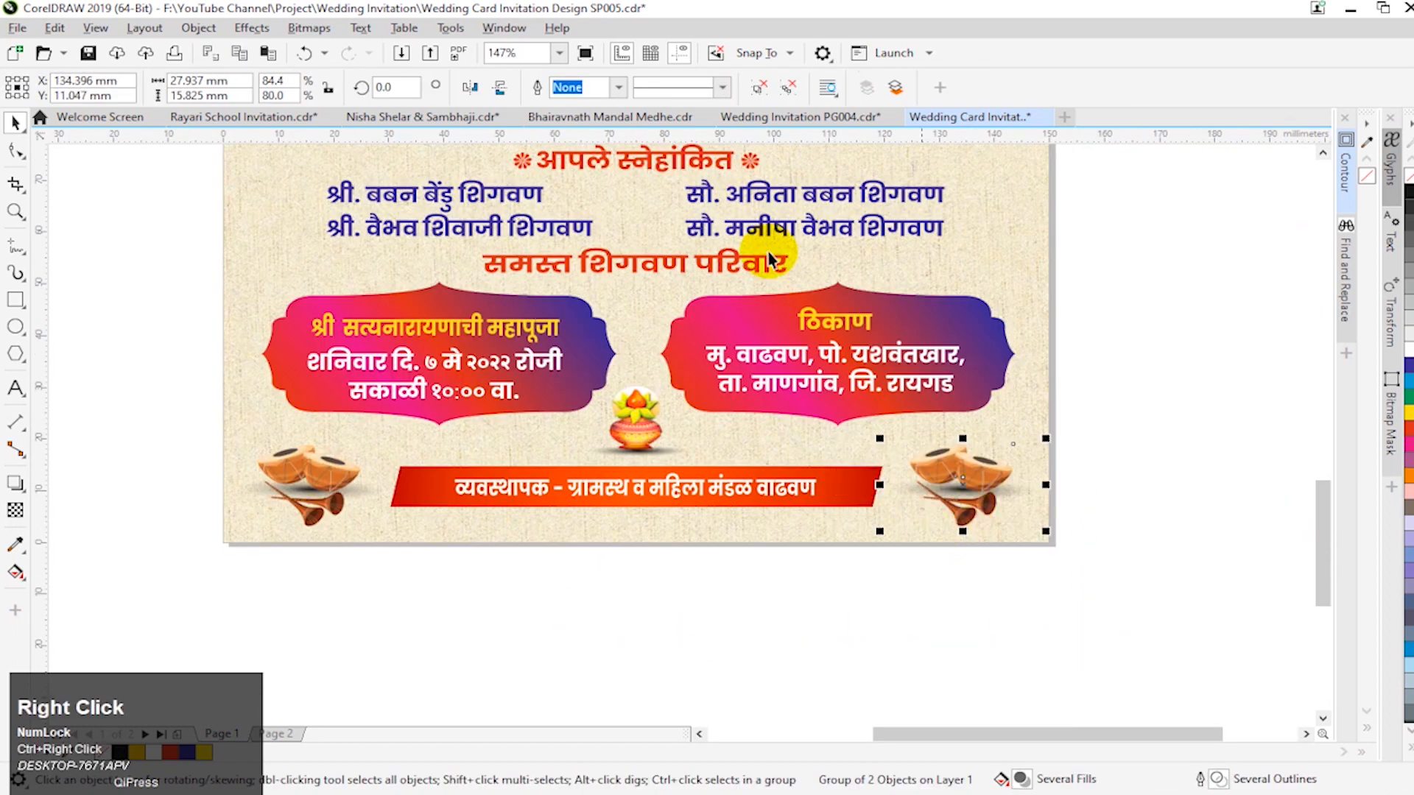
pyautogui.click(470, 87)
pyautogui.hotkey('ctrl', 'g')
pyautogui.click(586, 589)
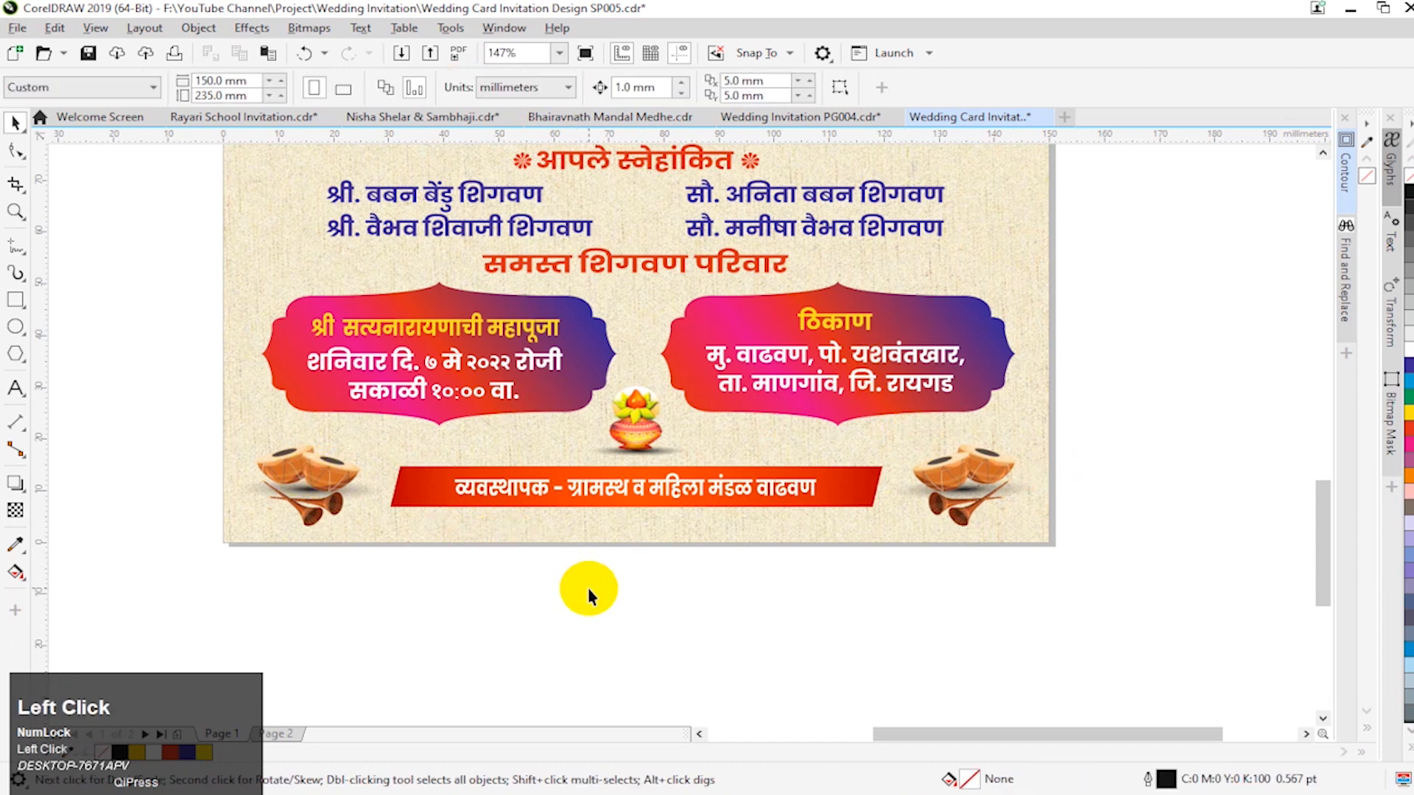
# Step: Move the tutari player image from beside the page onto the card, next to the left end of the title banner
pyautogui.press('F3')
pyautogui.press('F3')
pyautogui.click(947, 540)
pyautogui.moveTo(303, 255); pyautogui.dragTo(741, 621)
pyautogui.click(439, 492)
pyautogui.moveTo(335, 321); pyautogui.dragTo(520, 465)
pyautogui.press('F2')
pyautogui.moveTo(398, 378); pyautogui.dragTo(825, 586)
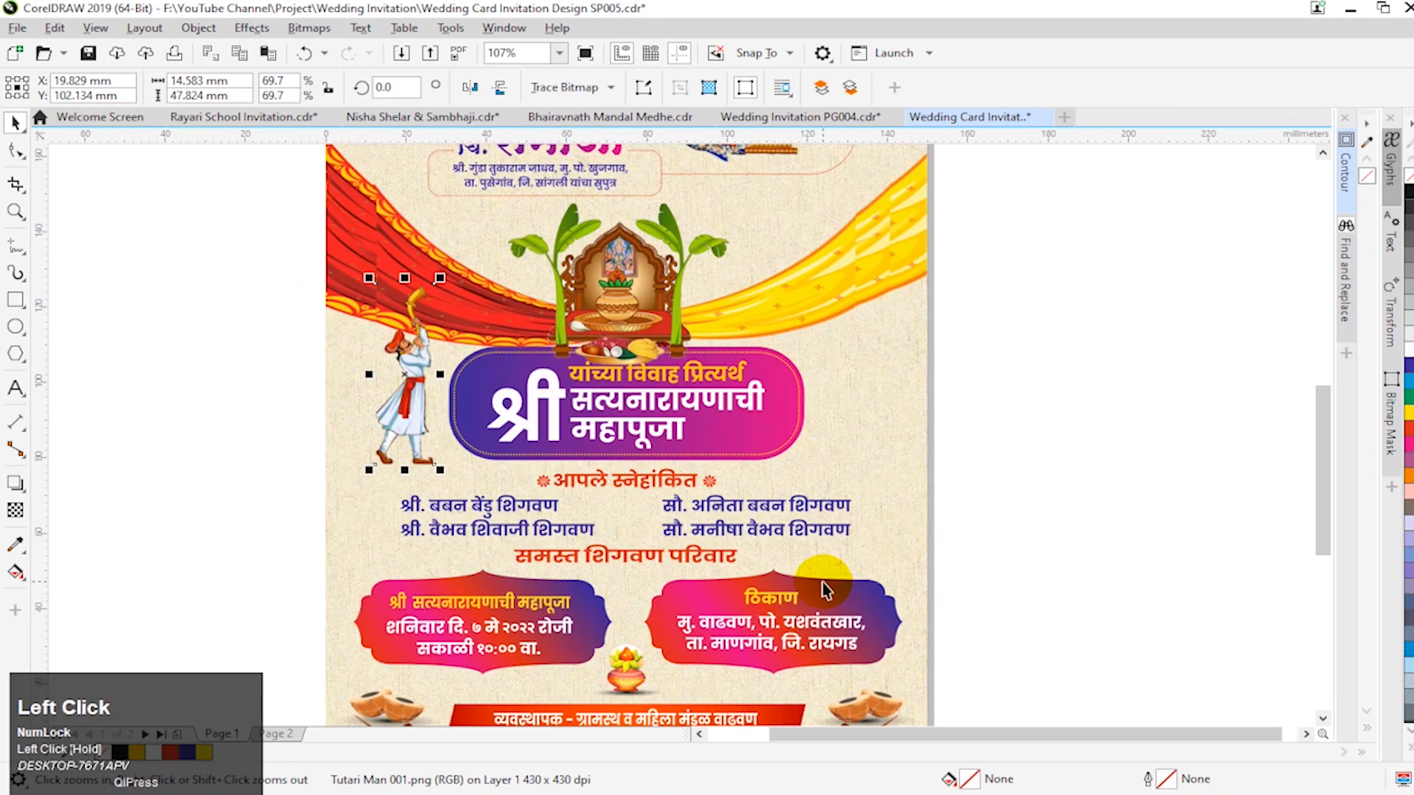
# Step: Shrink the tutari player, then reduce the drape image's height to about 82 mm and nudge it down
pyautogui.moveTo(440, 278); pyautogui.dragTo(435, 320)
pyautogui.click(566, 374)
pyautogui.moveTo(626, 464); pyautogui.dragTo(641, 454)
pyautogui.hotkey('shift', 'Down')
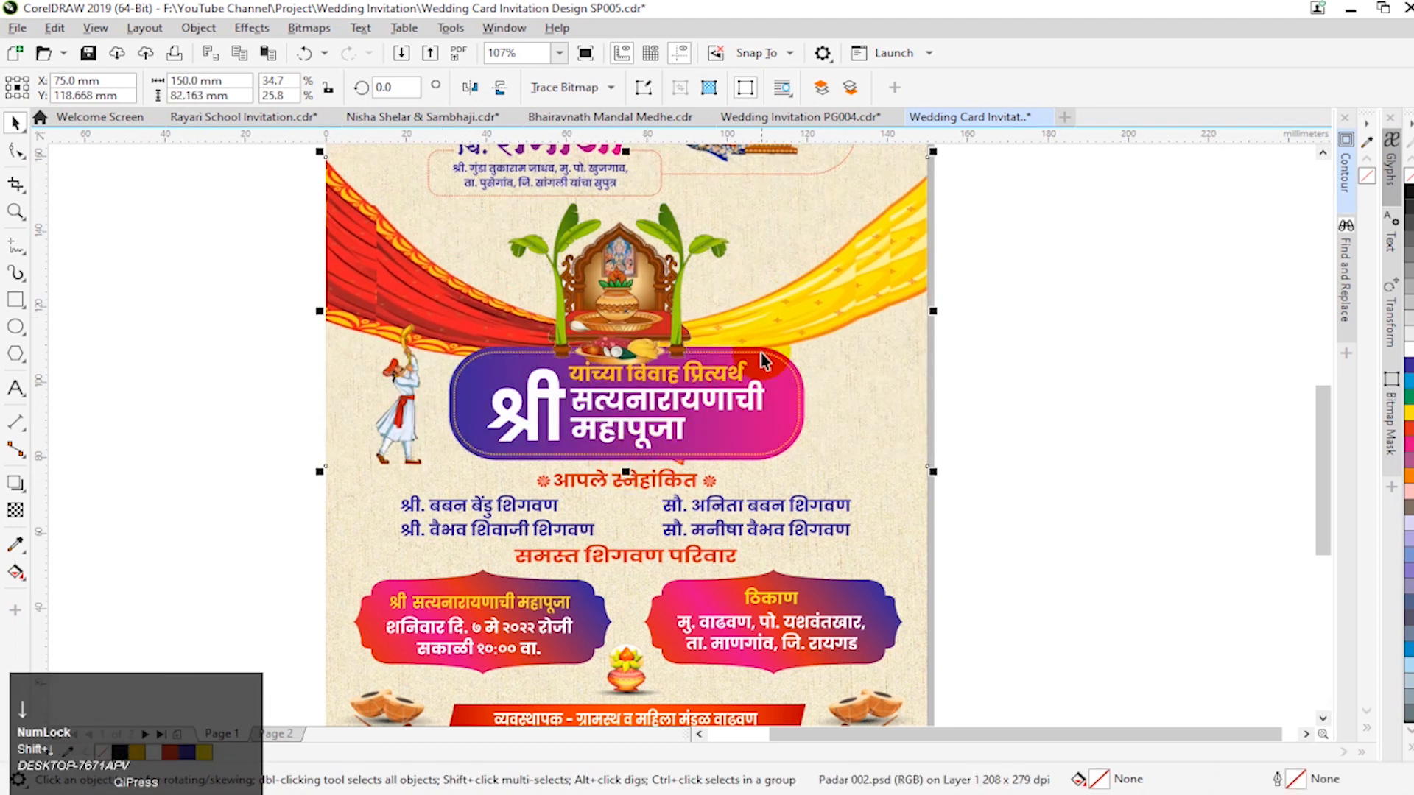
pyautogui.click(1053, 412)
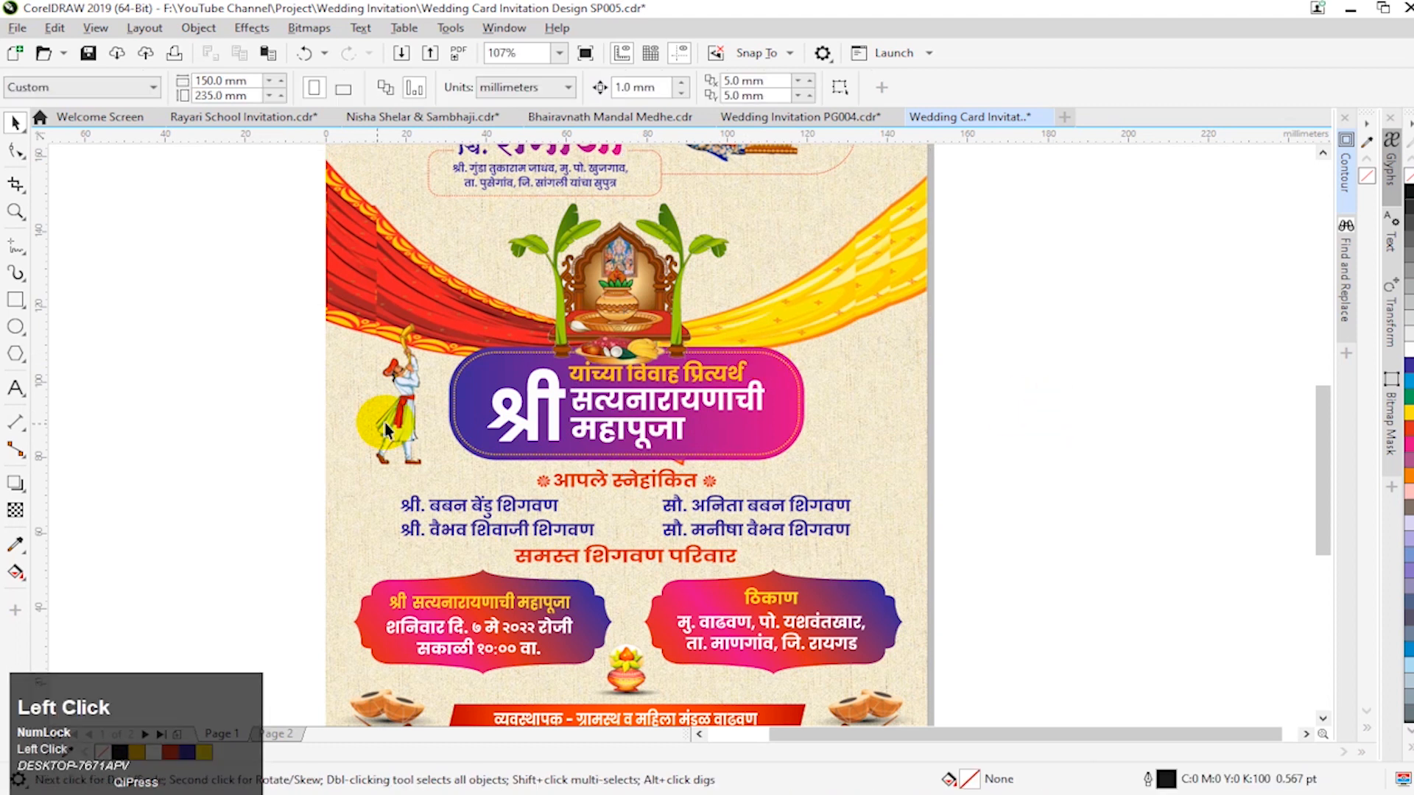
# Step: Reduce the tutari player to about 10.4 × 34.1 mm and place it left of the title banner, clear of the red drape
pyautogui.moveTo(405, 425); pyautogui.dragTo(390, 440)
pyautogui.moveTo(417, 337); pyautogui.dragTo(411, 352)
pyautogui.moveTo(401, 408); pyautogui.dragTo(397, 418)
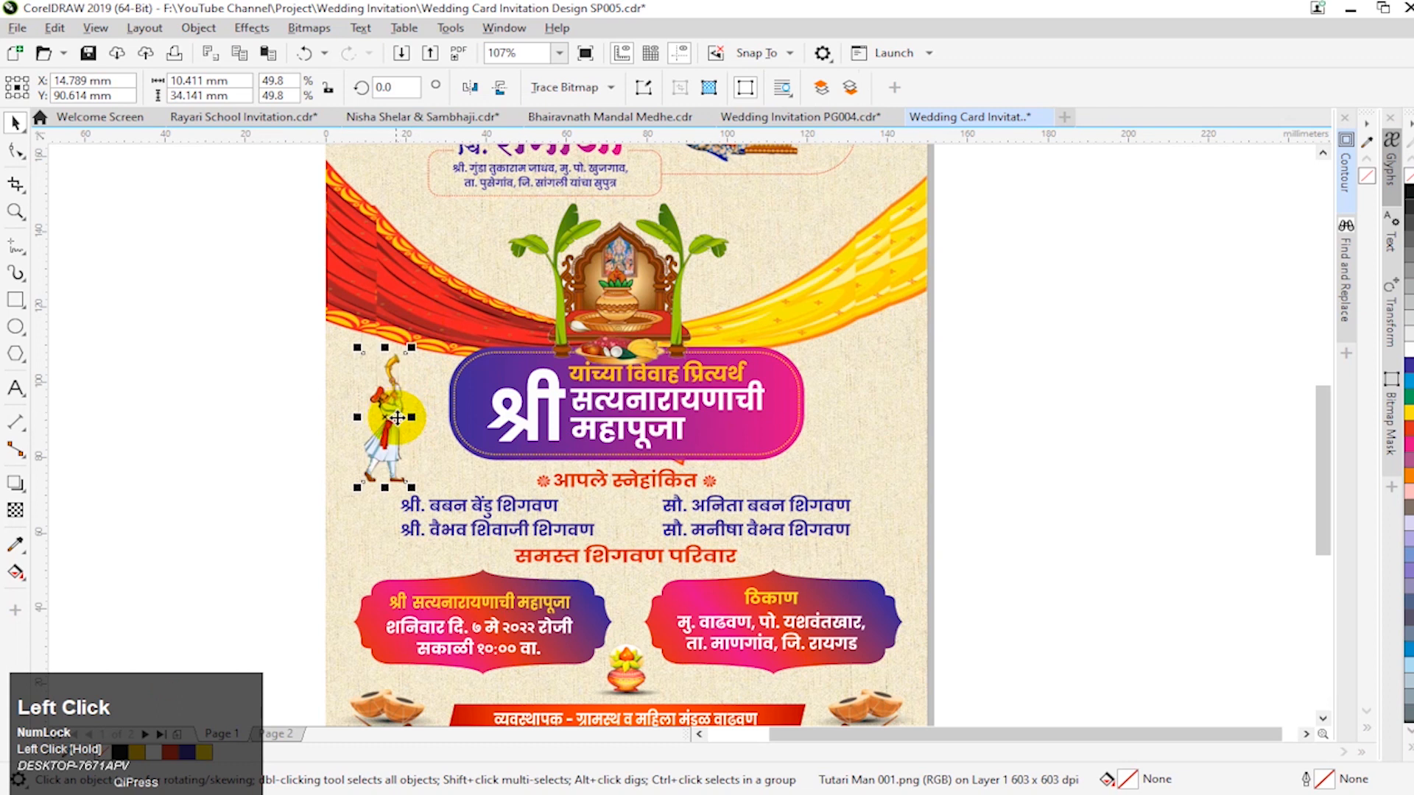
pyautogui.hotkey('ctrl', 'z')
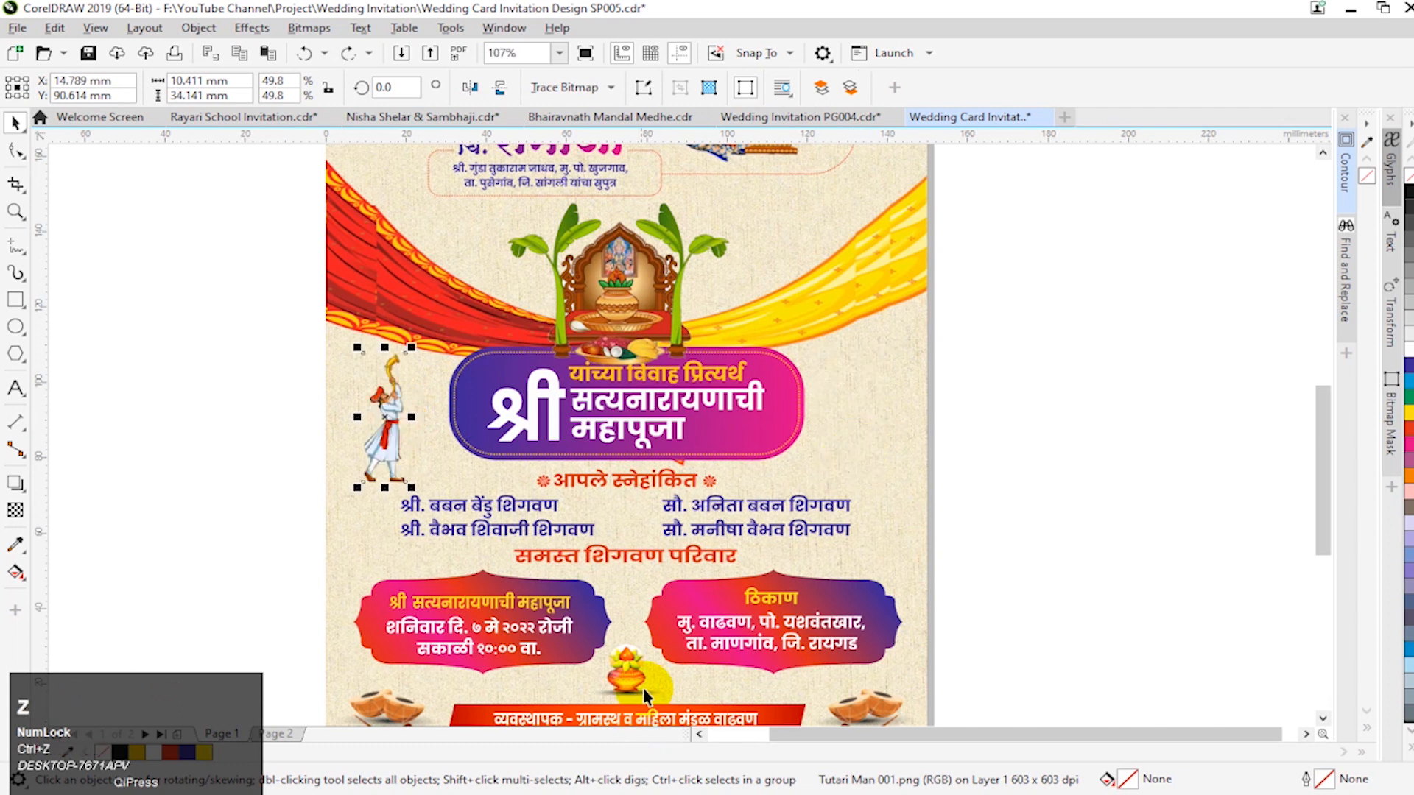
# Step: Copy the kalash's shadow to beneath the tutari player's feet
pyautogui.click(650, 692)
pyautogui.moveTo(650, 706); pyautogui.dragTo(365, 454)
pyautogui.press('F2')
pyautogui.click(303, 403)
pyautogui.press('F3')
pyautogui.press('F3')
# Step: Duplicate the tutari player with its shadow to the right of the title banner, mirror the copy horizontally and group it
pyautogui.press('F2')
pyautogui.moveTo(397, 335); pyautogui.dragTo(892, 534)
pyautogui.keyDown('shift'); pyautogui.click(384, 444); pyautogui.keyUp('shift')
pyautogui.moveTo(385, 445); pyautogui.dragTo(922, 450)
pyautogui.keyDown('ctrl'); pyautogui.rightClick(922, 451); pyautogui.keyUp('ctrl')
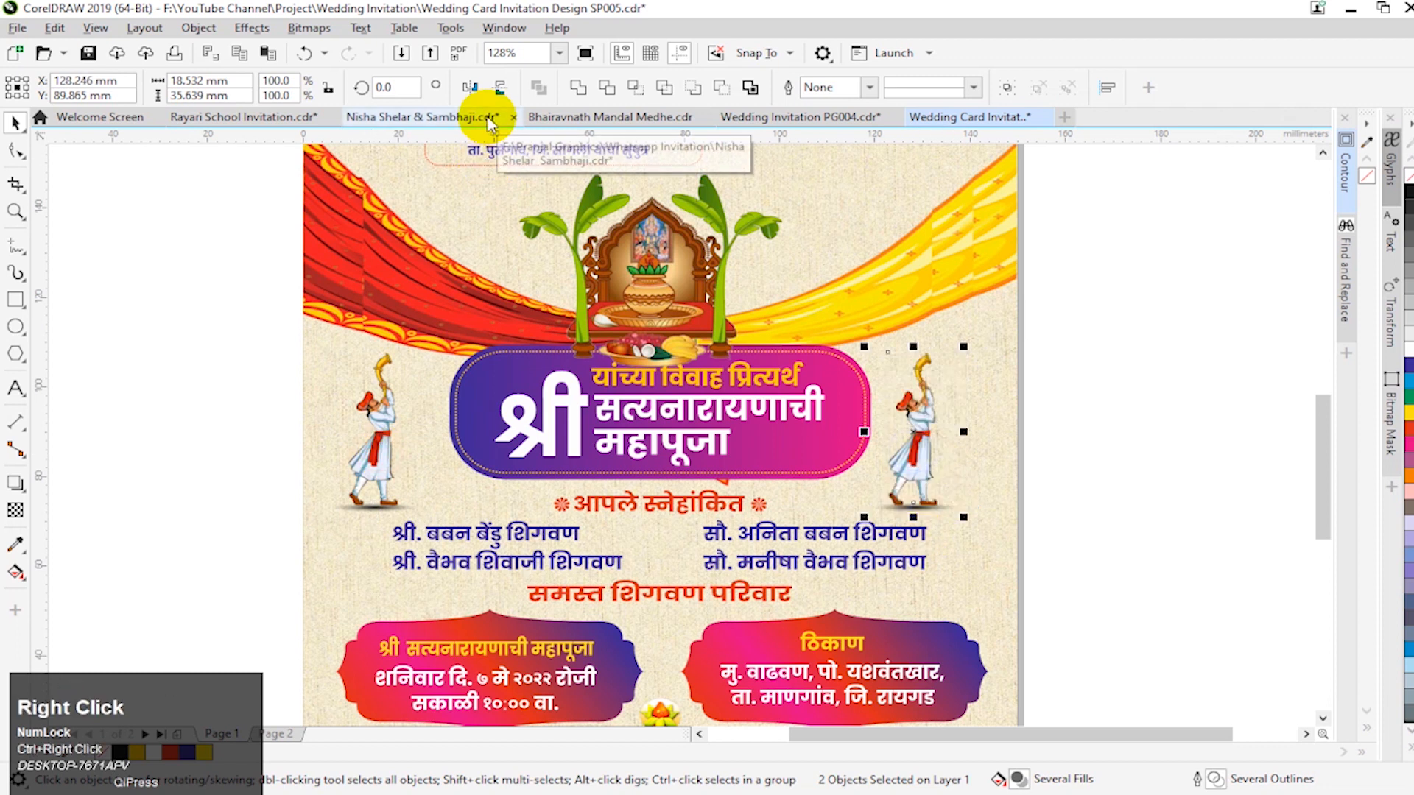
pyautogui.click(471, 87)
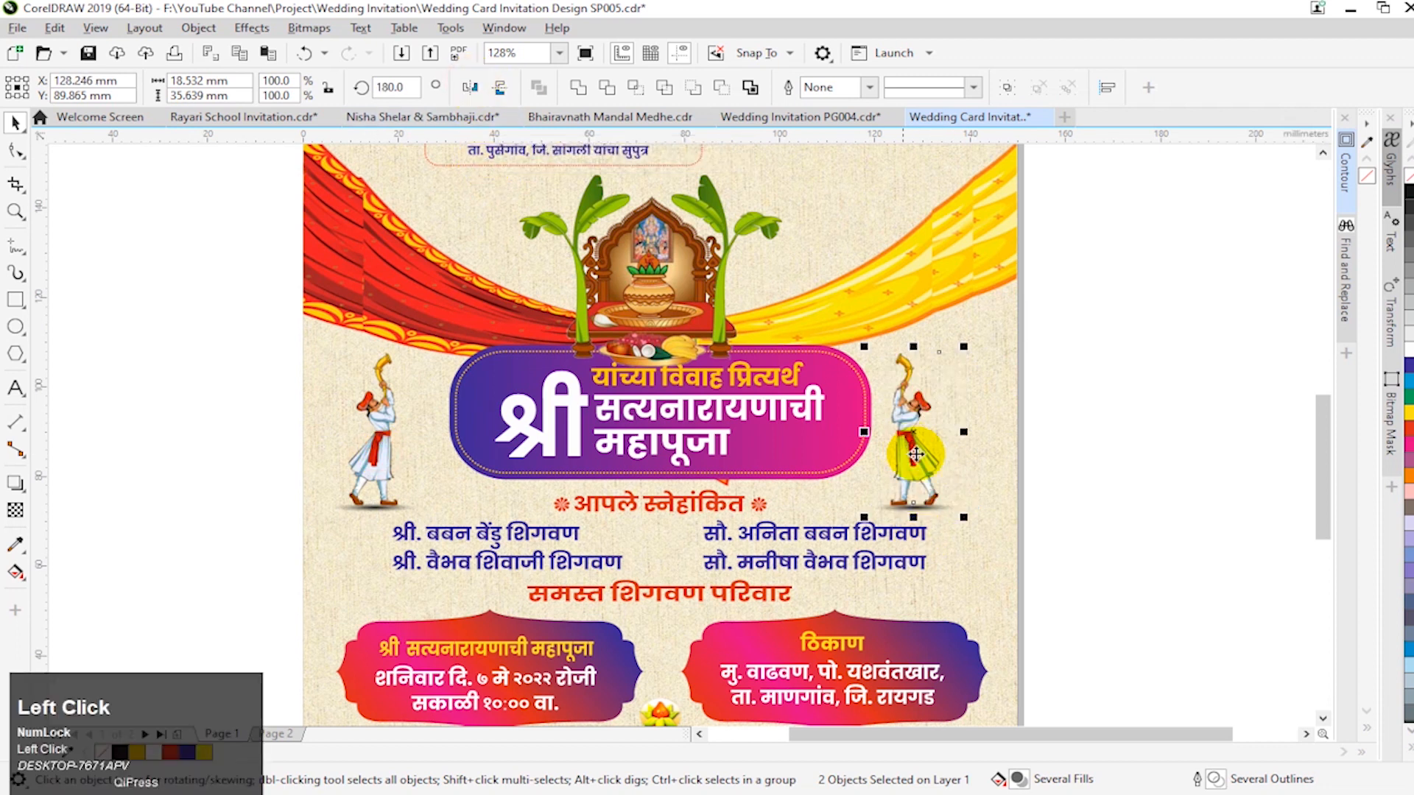
pyautogui.hotkey('ctrl', 'g')
# Step: Group the left tutari player with its shadow and center the pair of players horizontally on the card
pyautogui.moveTo(215, 327); pyautogui.dragTo(440, 529)
pyautogui.hotkey('ctrl', 'g')
pyautogui.keyDown('shift'); pyautogui.click(984, 460); pyautogui.keyUp('shift')
pyautogui.press('c')
pyautogui.click(1136, 485)
pyautogui.click(938, 488)
pyautogui.press('F3')
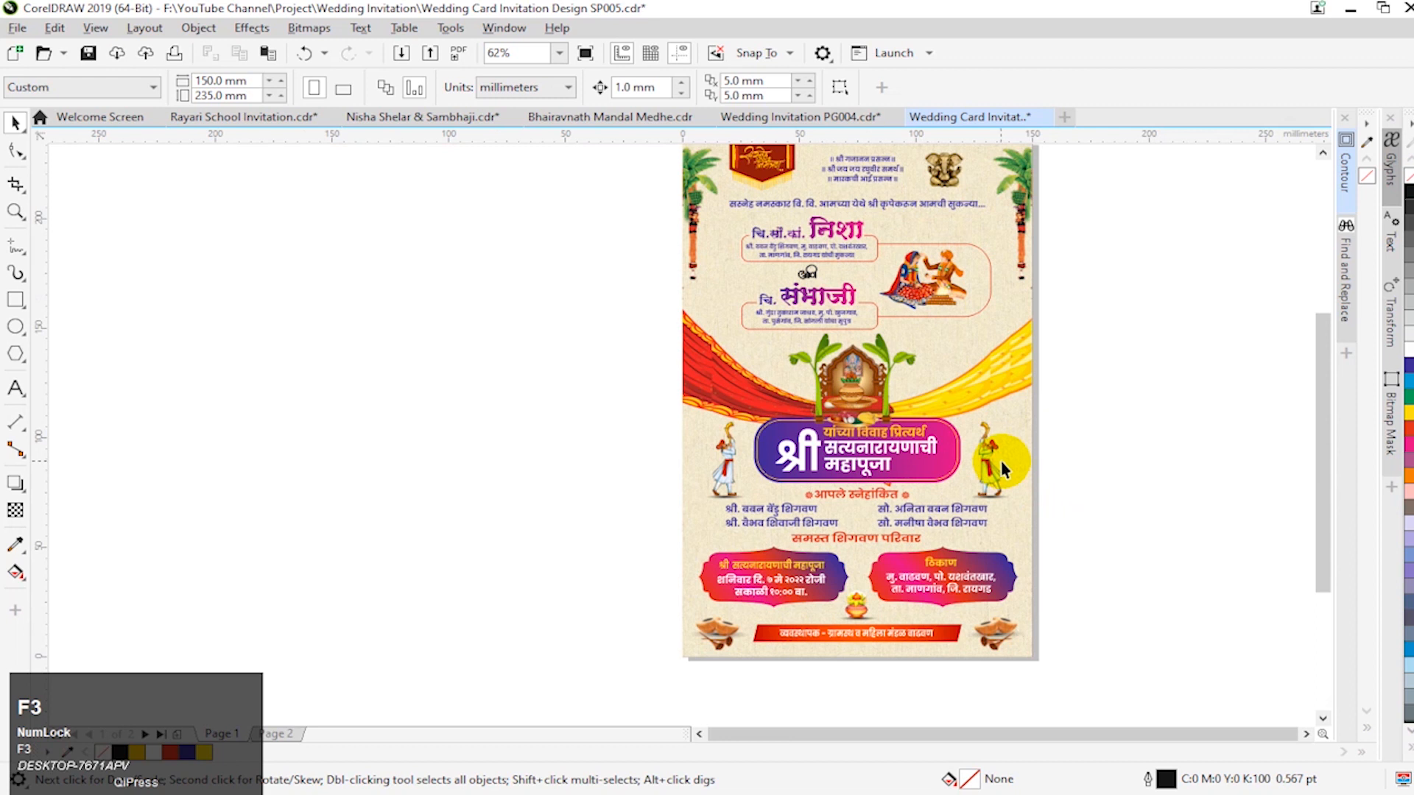
pyautogui.click(1082, 475)
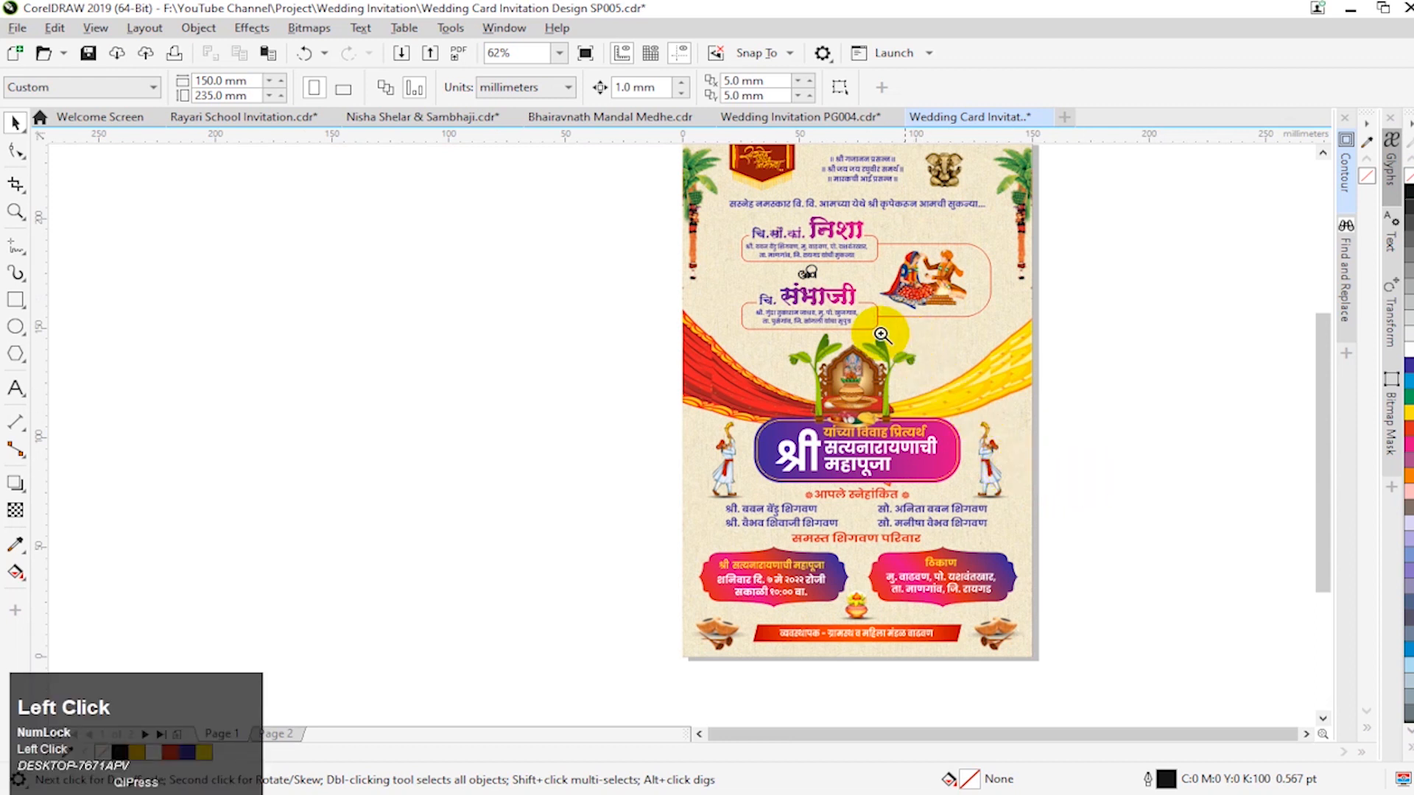
pyautogui.click(847, 313)
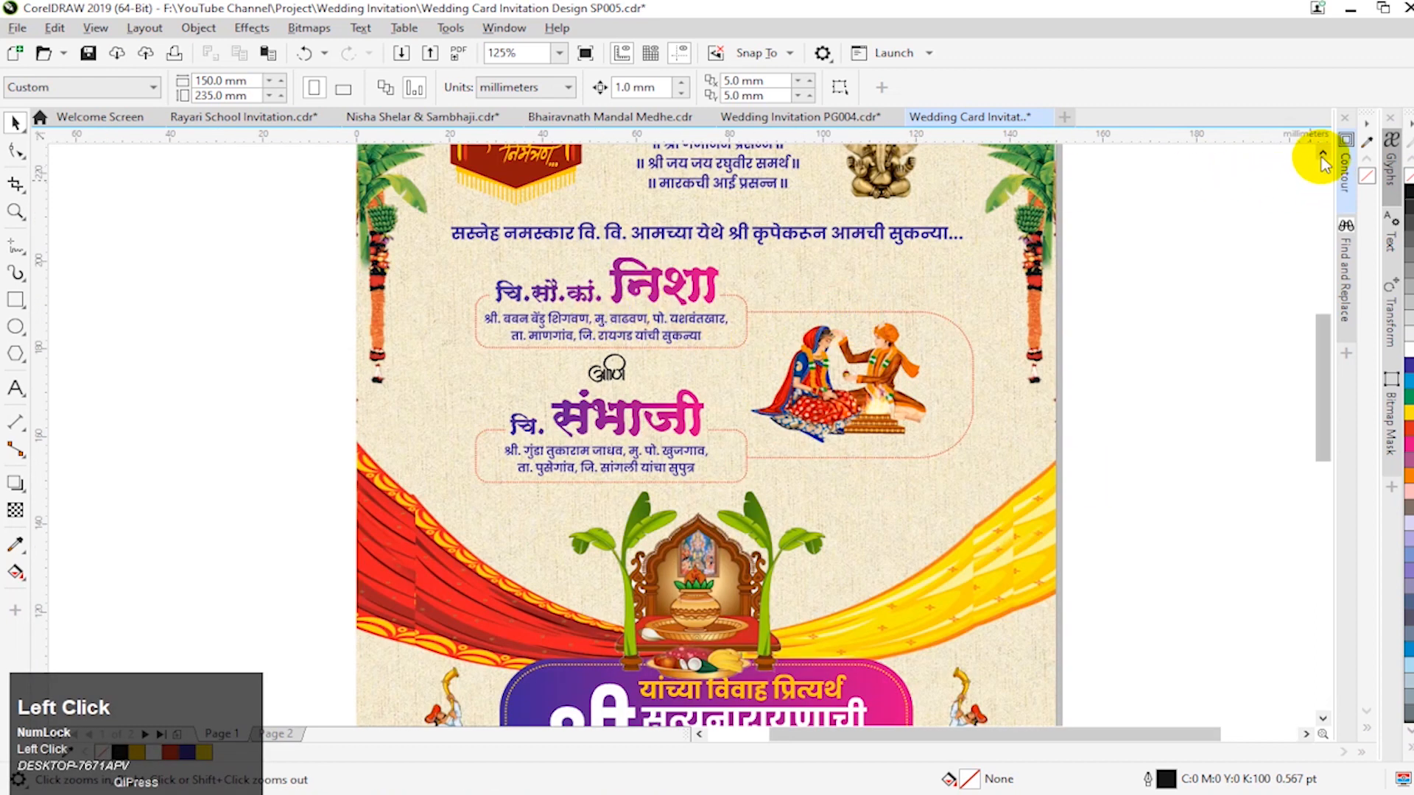
pyautogui.press('F4')
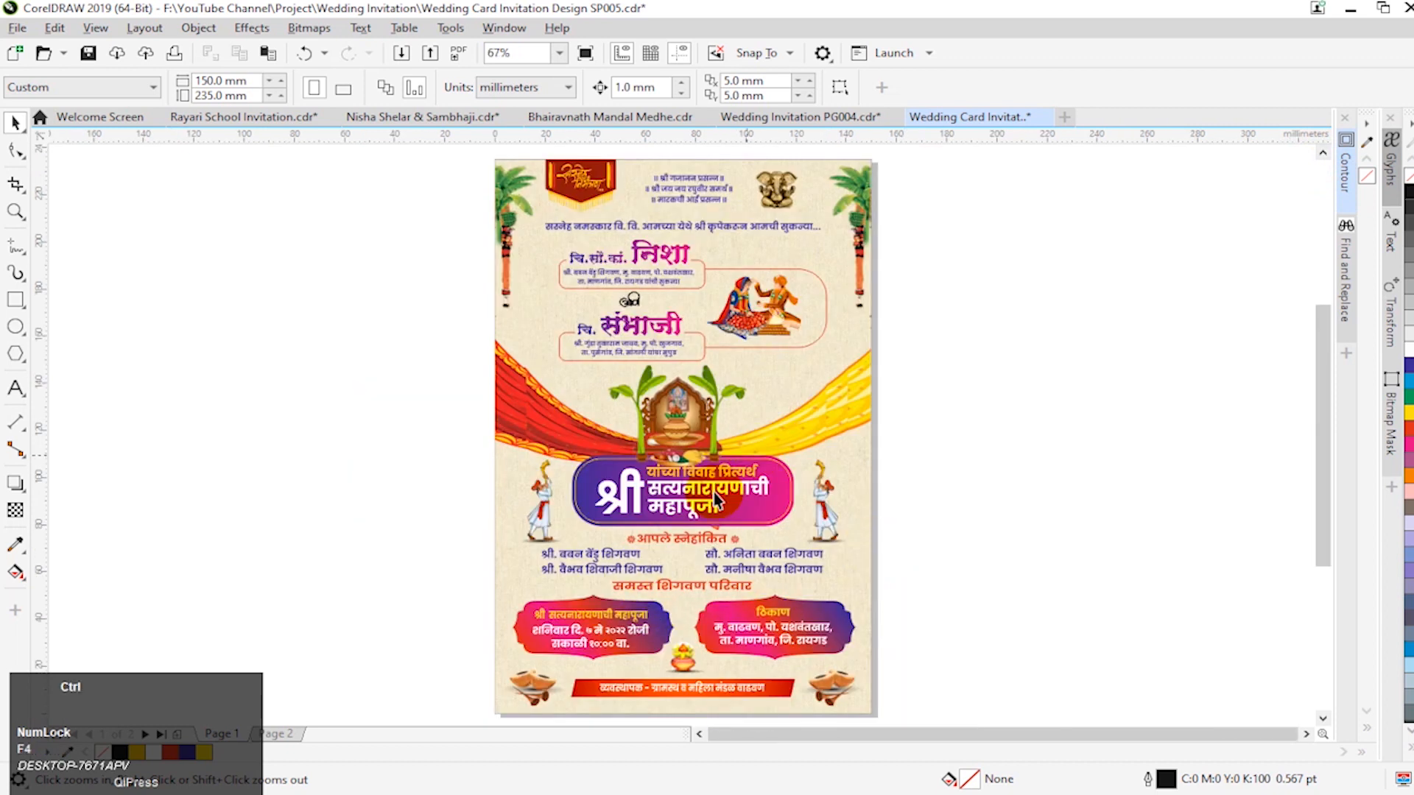
# Step: Copy the kalash's elliptical shadow to beneath the Ganesha idol near the card's top, centred under its feet
pyautogui.moveTo(684, 667); pyautogui.dragTo(826, 236)
pyautogui.press('F2')
pyautogui.moveTo(827, 404); pyautogui.dragTo(765, 405)
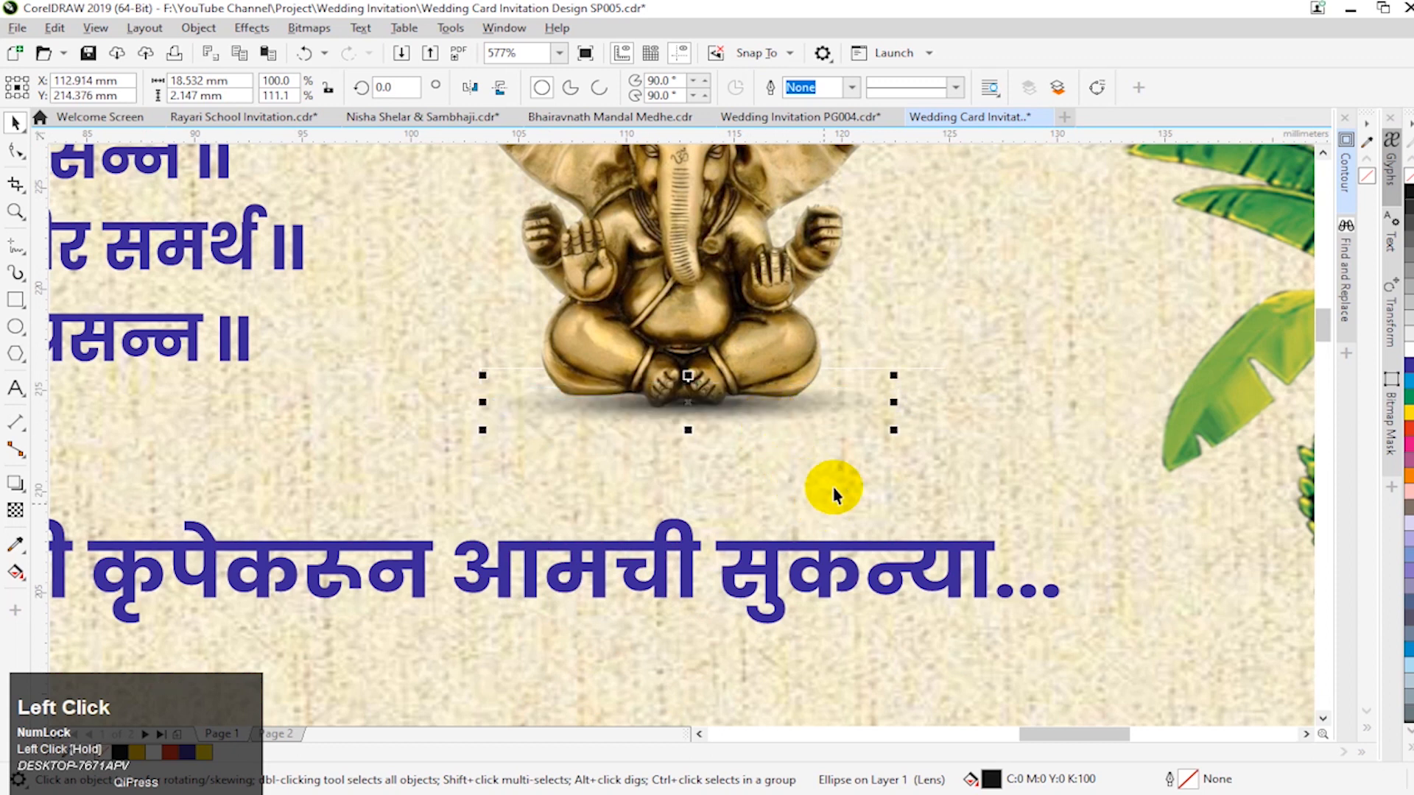
# Step: Enlarge the shadow under the Ganesha idol to about 23.2 × 2.7 mm and align it with the base
pyautogui.moveTo(893, 431); pyautogui.dragTo(944, 451)
pyautogui.moveTo(780, 395); pyautogui.dragTo(779, 405)
pyautogui.click(706, 321)
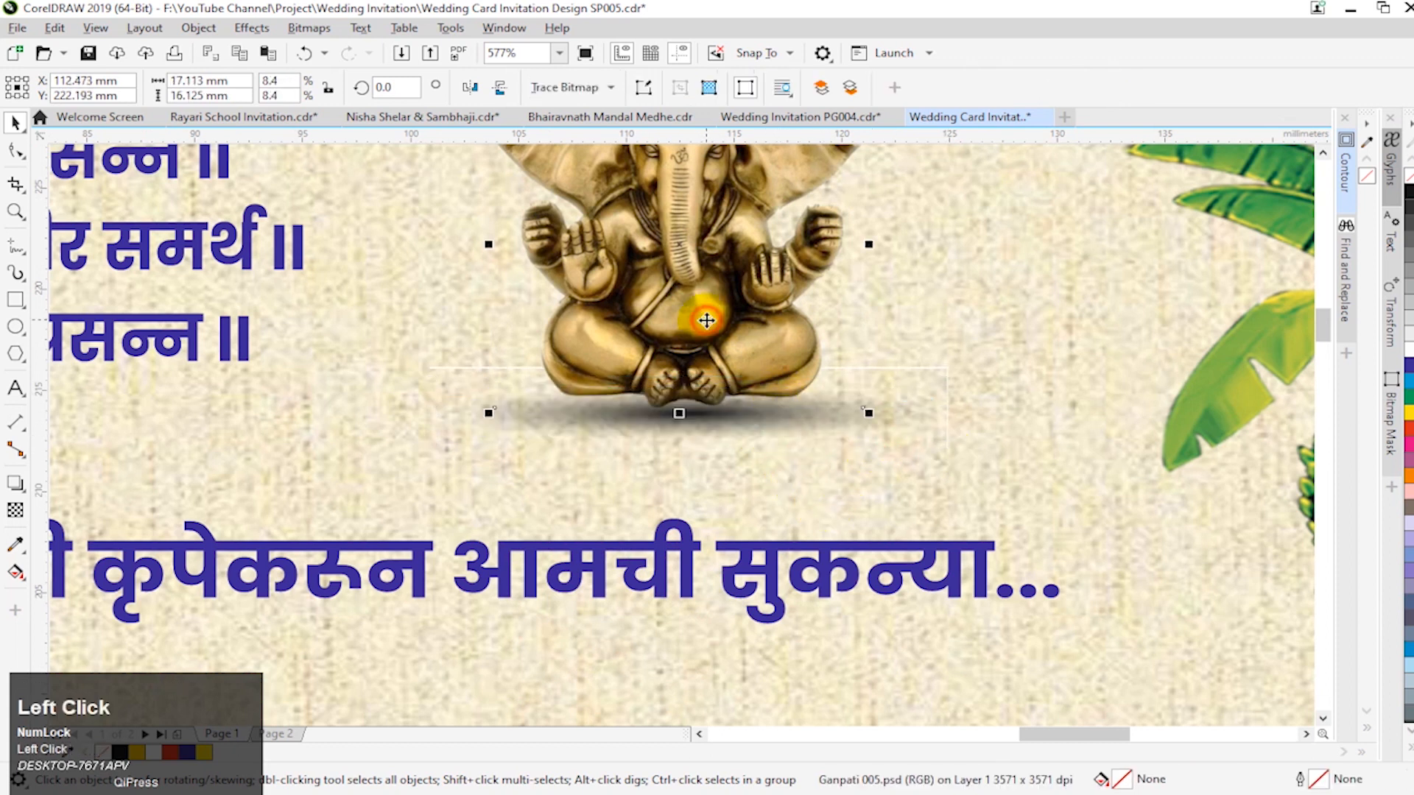
pyautogui.click(762, 421)
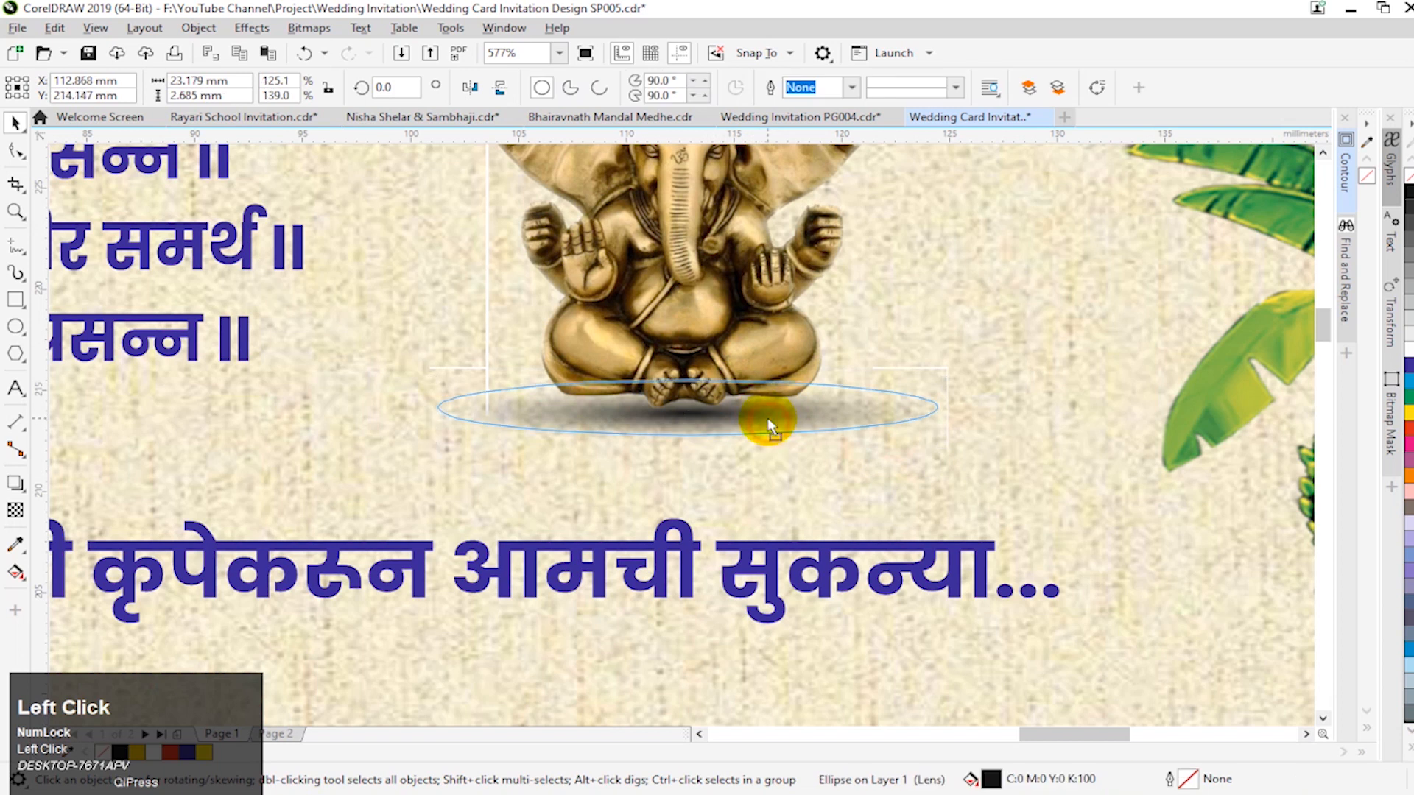
pyautogui.click(798, 467)
pyautogui.press('F3')
pyautogui.click(1161, 555)
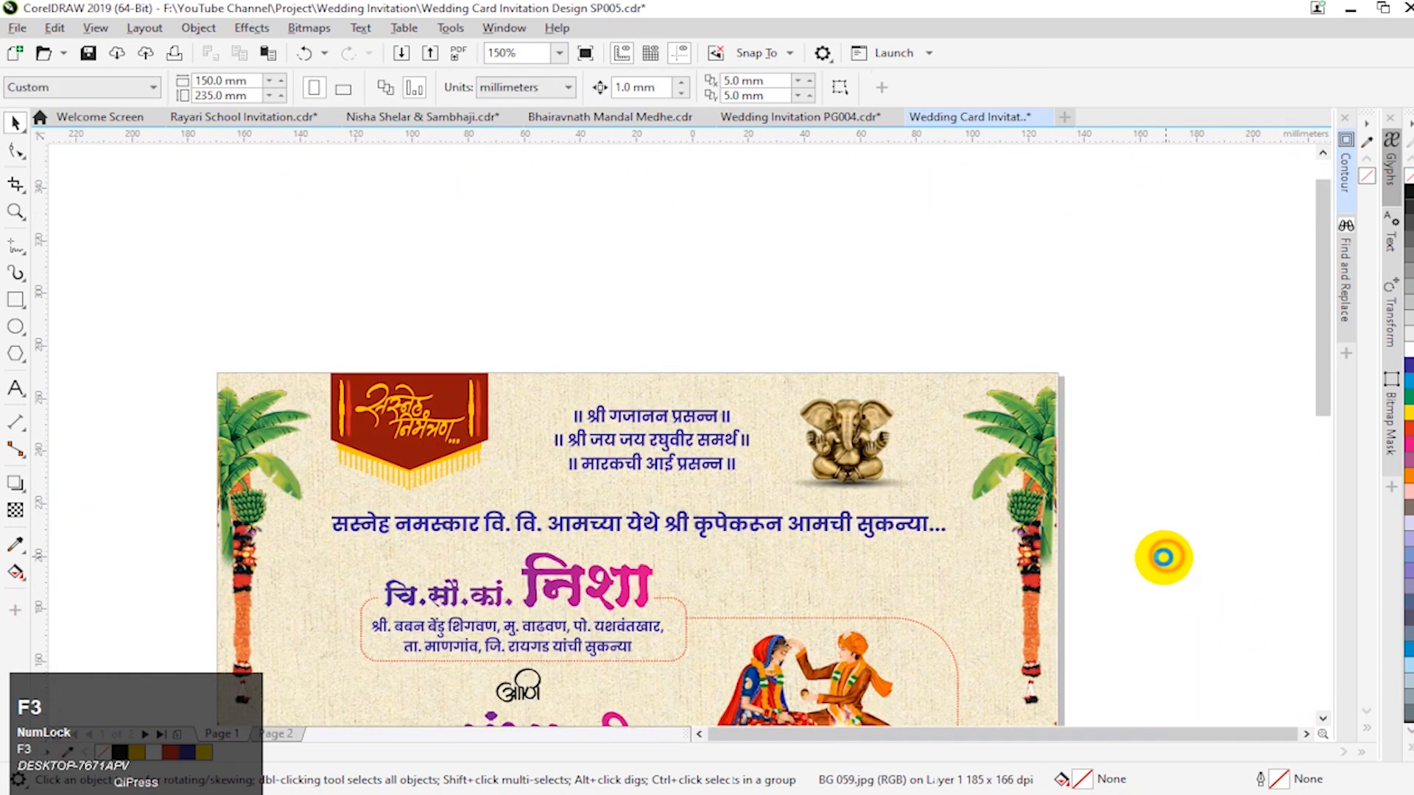
# Step: Recolor the word "आणि" between the bride's and groom's names, giving it a magenta fill and outline
pyautogui.press('F4')
pyautogui.press('F2')
pyautogui.moveTo(457, 237); pyautogui.dragTo(773, 364)
pyautogui.press('F2')
pyautogui.moveTo(407, 296); pyautogui.dragTo(1174, 617)
pyautogui.click(15, 326)
pyautogui.press('space')
pyautogui.click(619, 412)
pyautogui.click(1409, 383)
pyautogui.rightClick(1410, 383)
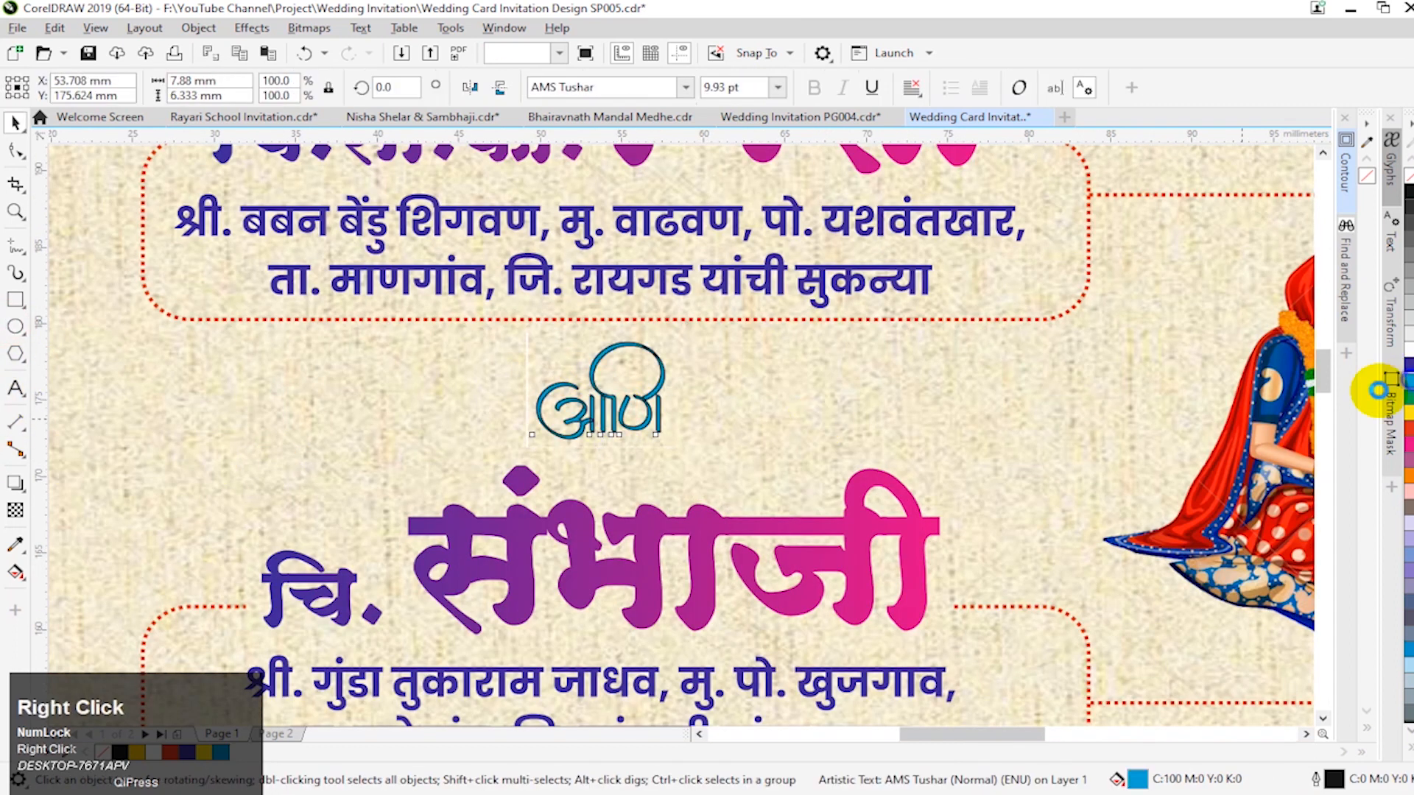
pyautogui.click(1407, 508)
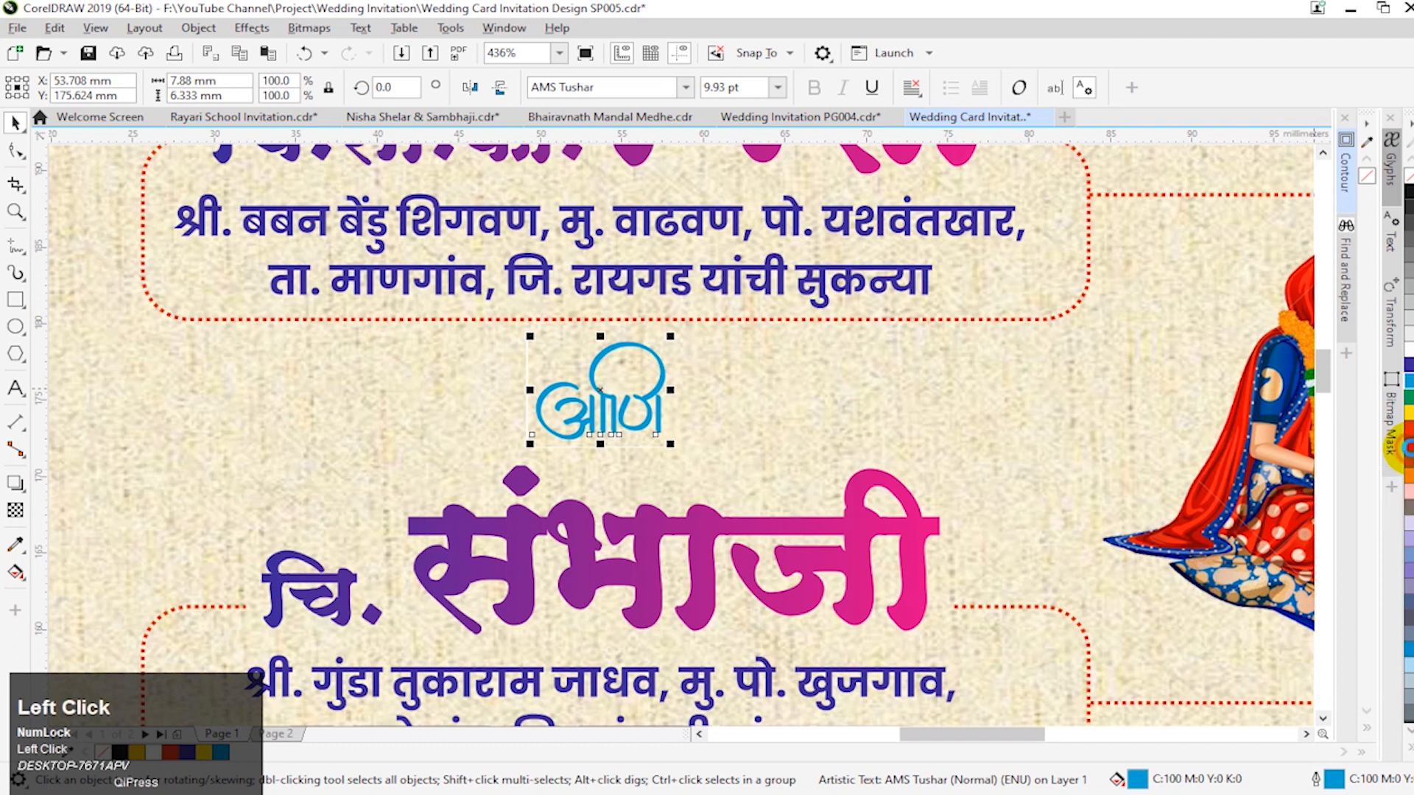
pyautogui.rightClick(1408, 508)
pyautogui.click(881, 464)
# Step: Save the finished invitation card and open a full-screen preview of the whole page
pyautogui.press('F3')
pyautogui.press('F3')
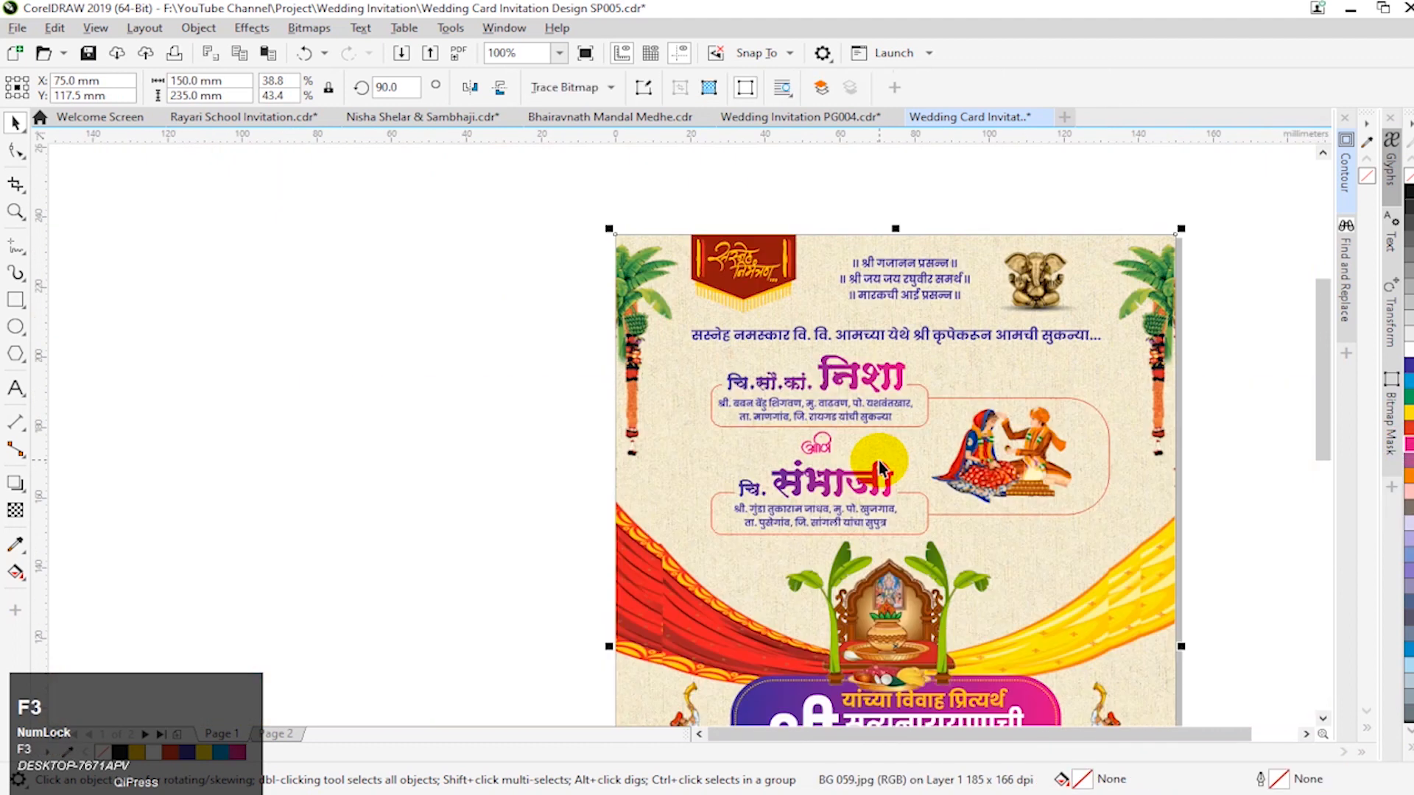
pyautogui.press('F4')
pyautogui.click(986, 452)
pyautogui.hotkey('ctrl', 's')
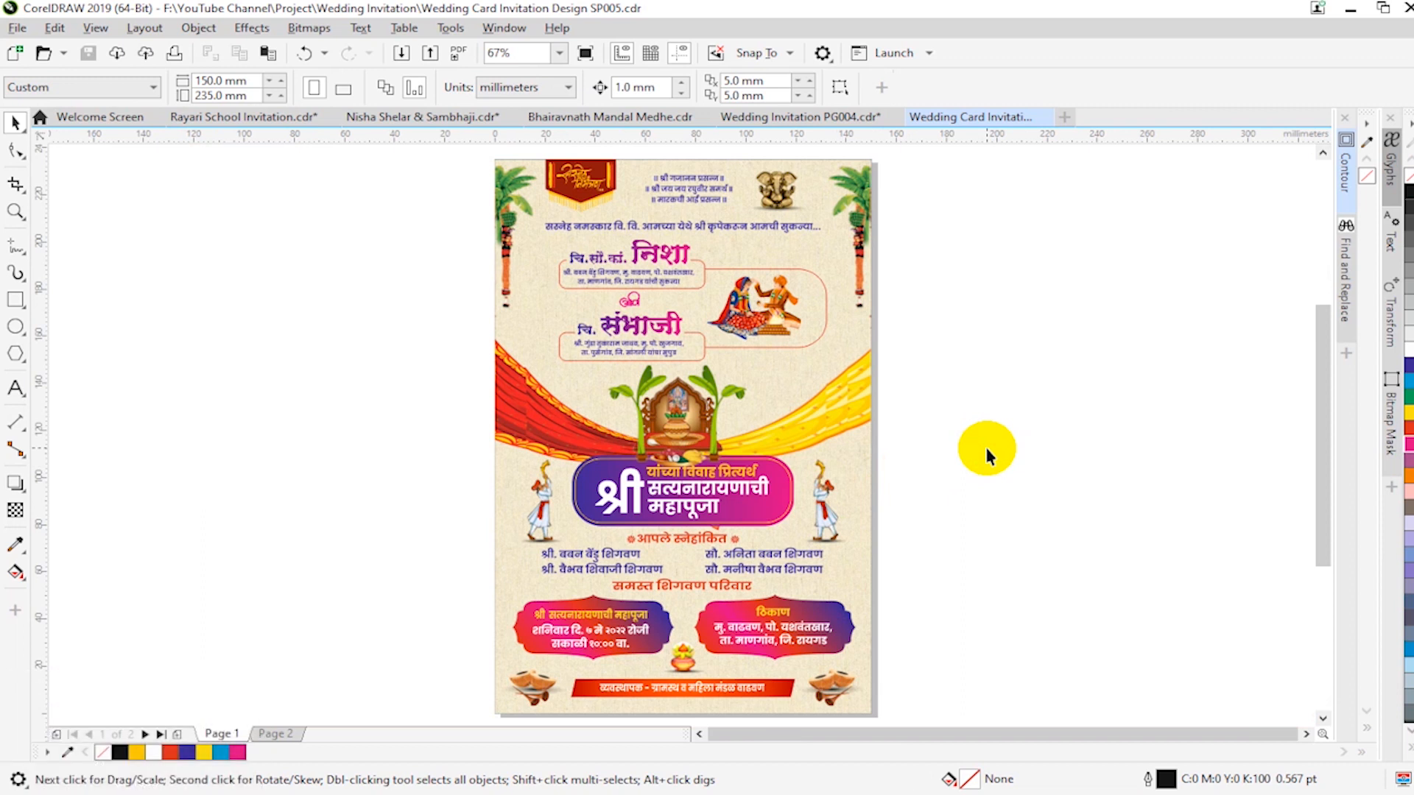
pyautogui.press('F9')
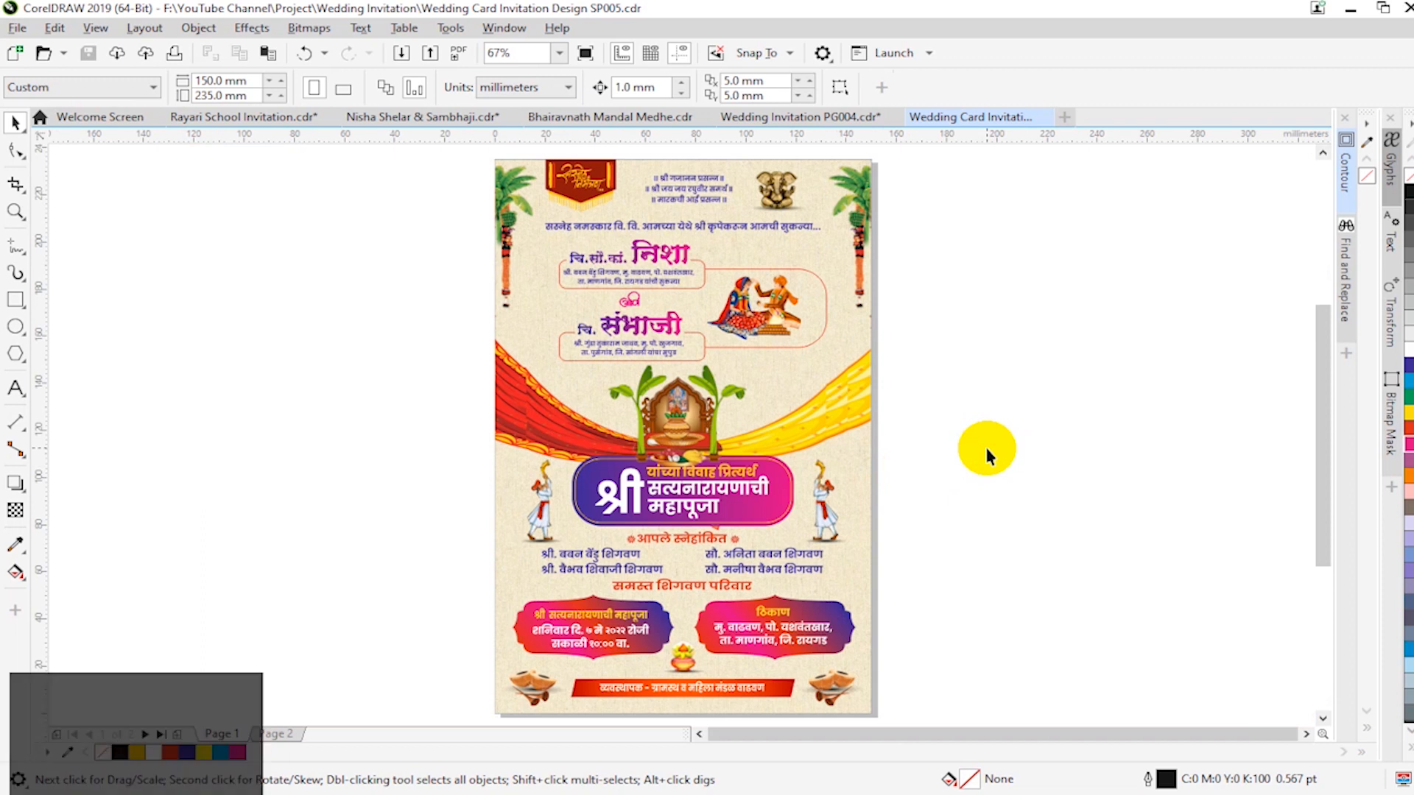